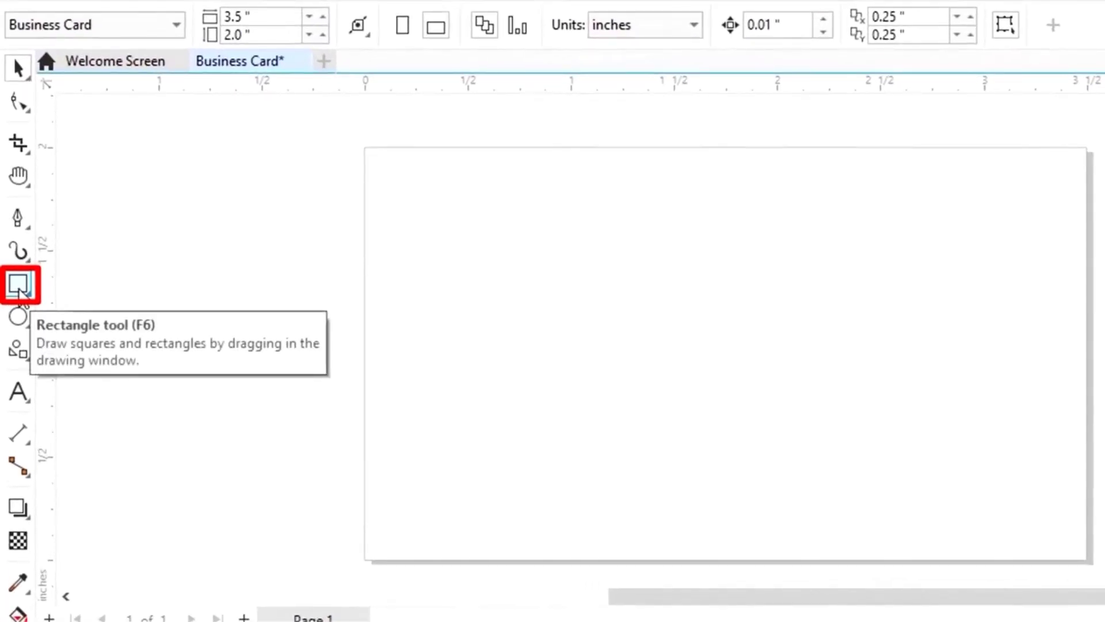
# Step: Pick the Rectangle tool on the new 3.5 × 2 inch Business Card page
pyautogui.click(18, 290)
# Step: Draw a rectangle and size it to 3.5 × 2 inches
pyautogui.moveTo(448, 252); pyautogui.dragTo(982, 510)
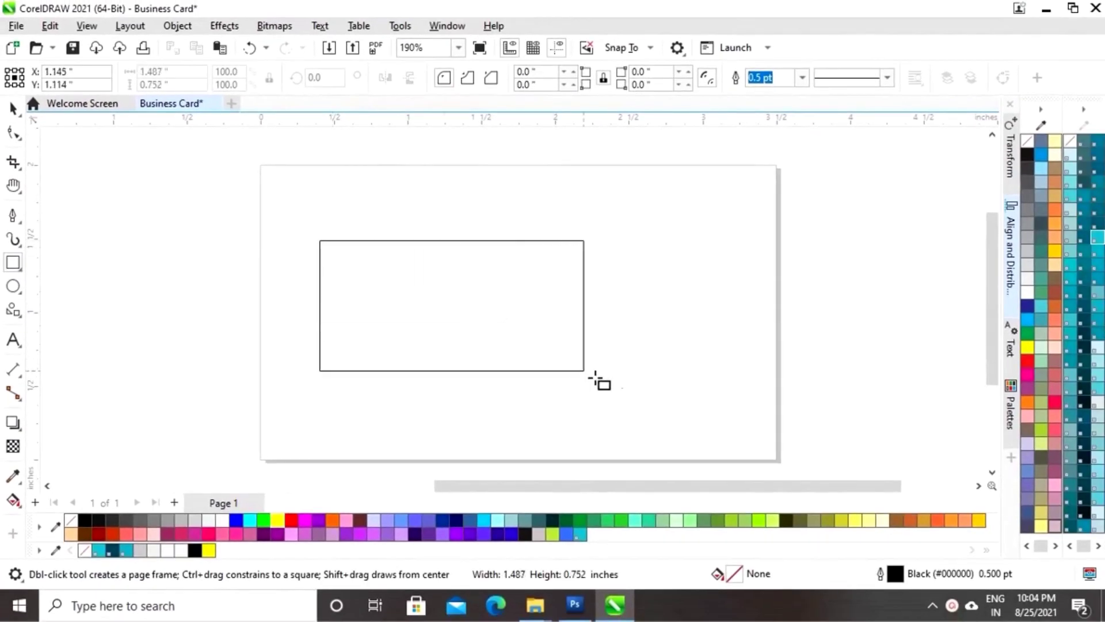
pyautogui.moveTo(701, 426); pyautogui.dragTo(701, 426)
pyautogui.click(151, 71)
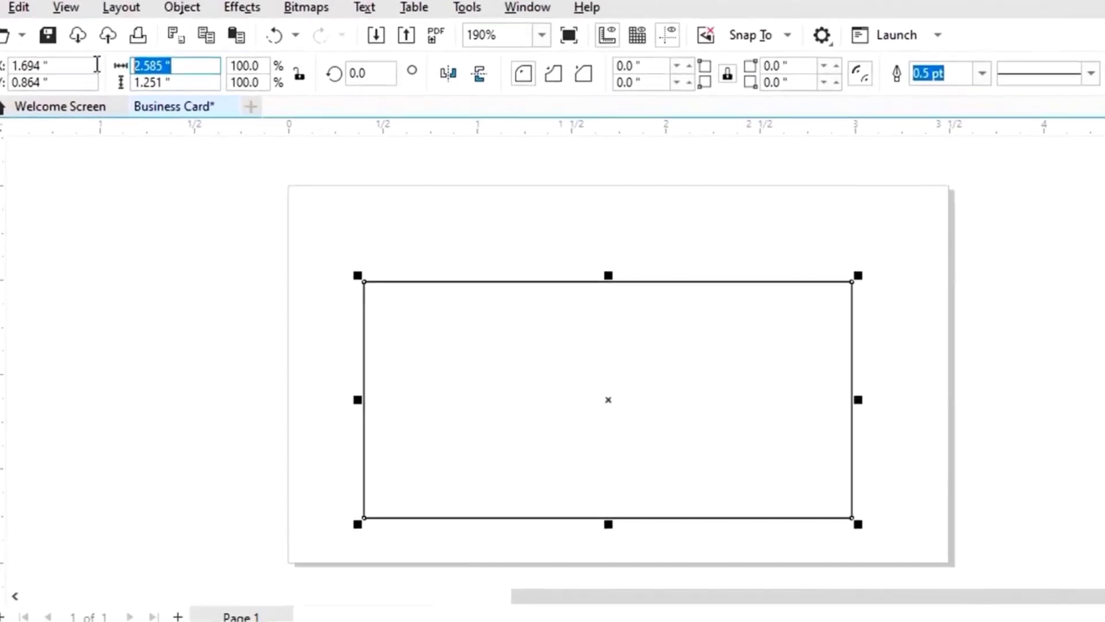
pyautogui.write('3.5')
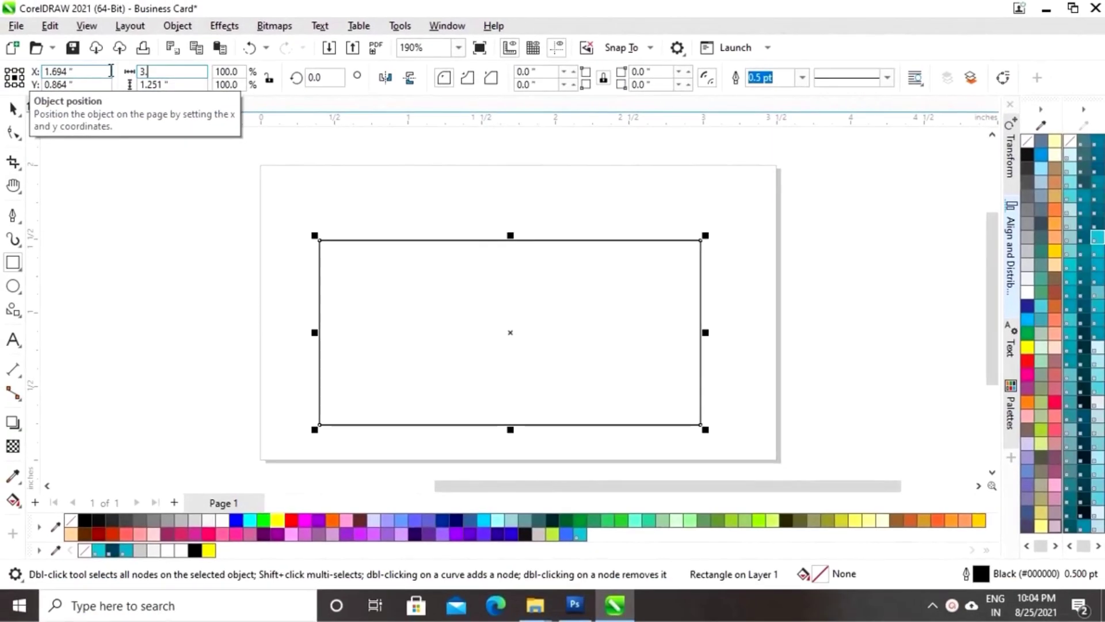
pyautogui.press('Tab')
pyautogui.write('2')
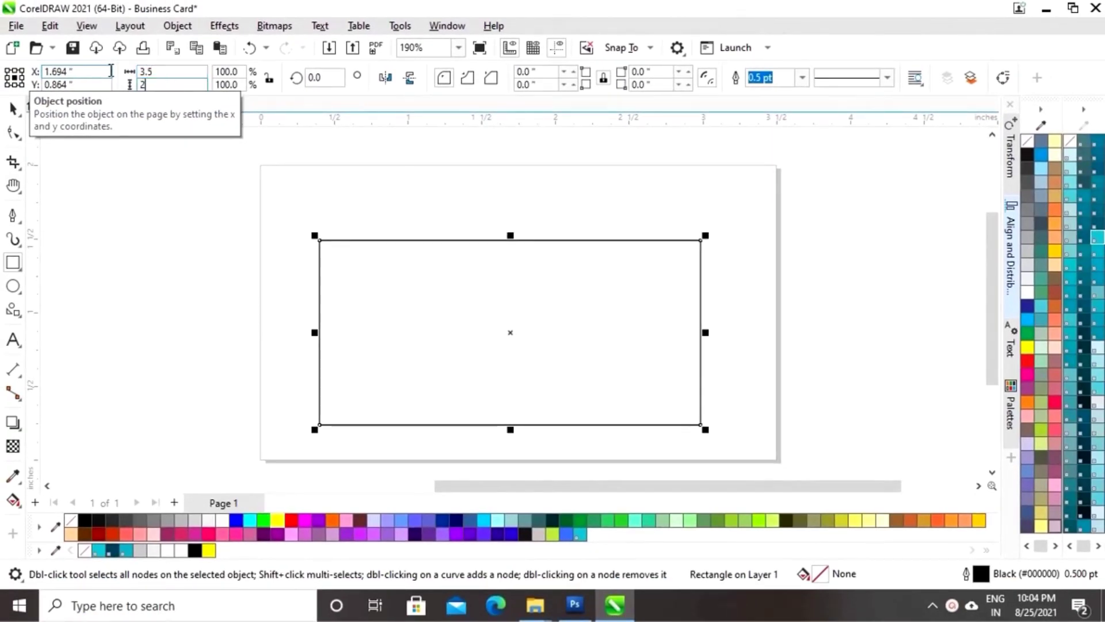
pyautogui.press('Return')
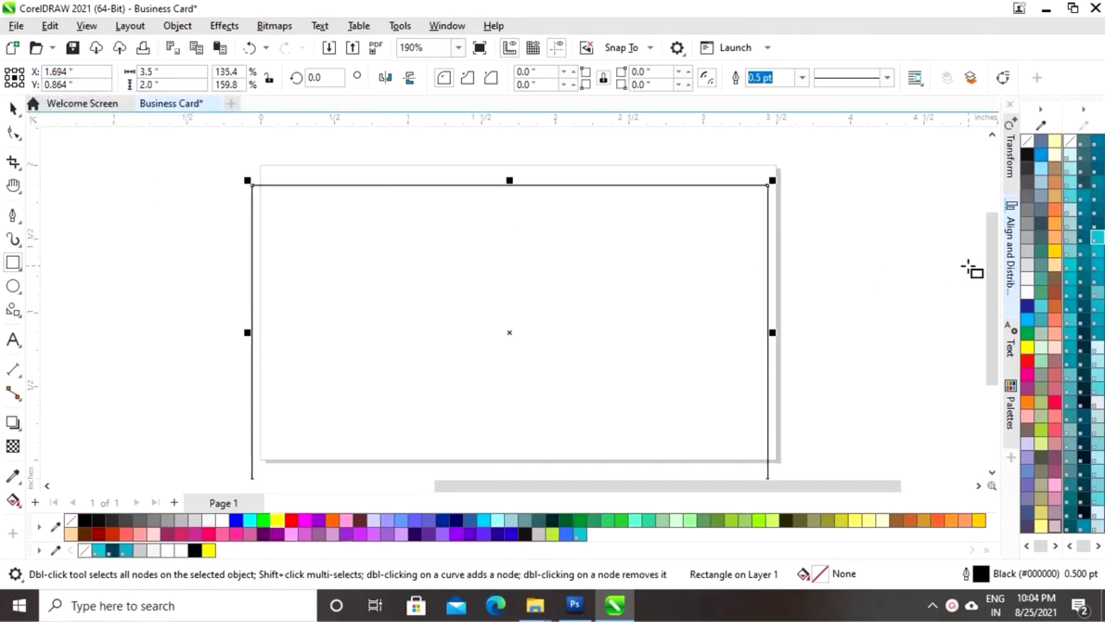
# Step: Centre the rectangle at X 1.75, Y 1.0 inches using Align and Distribute
pyautogui.click(1004, 278)
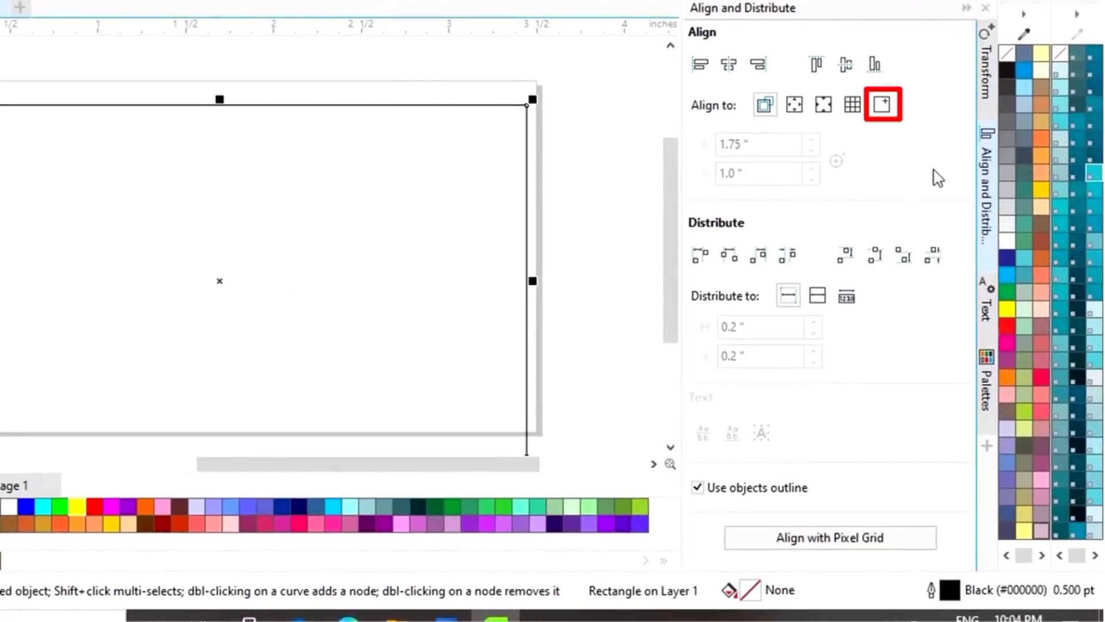
pyautogui.click(883, 105)
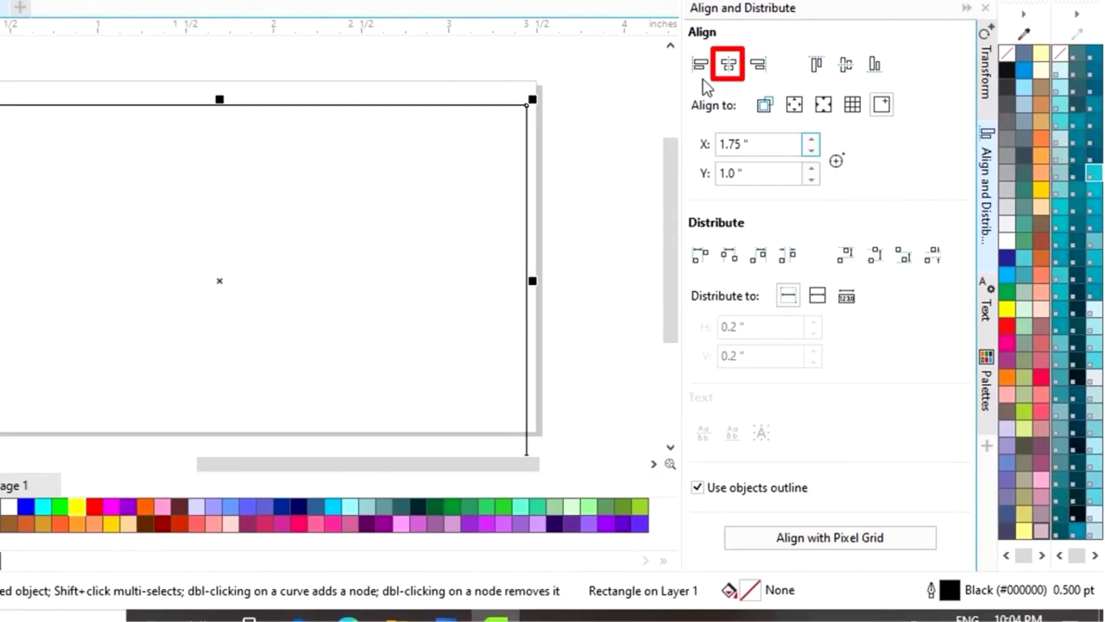
pyautogui.click(728, 64)
pyautogui.click(846, 64)
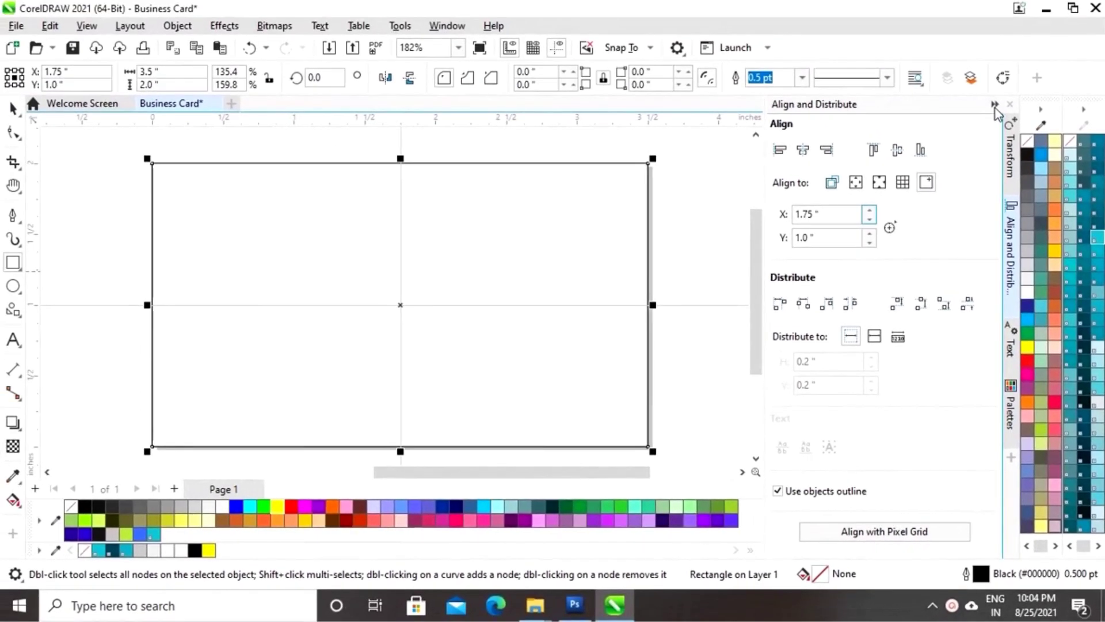
pyautogui.click(996, 106)
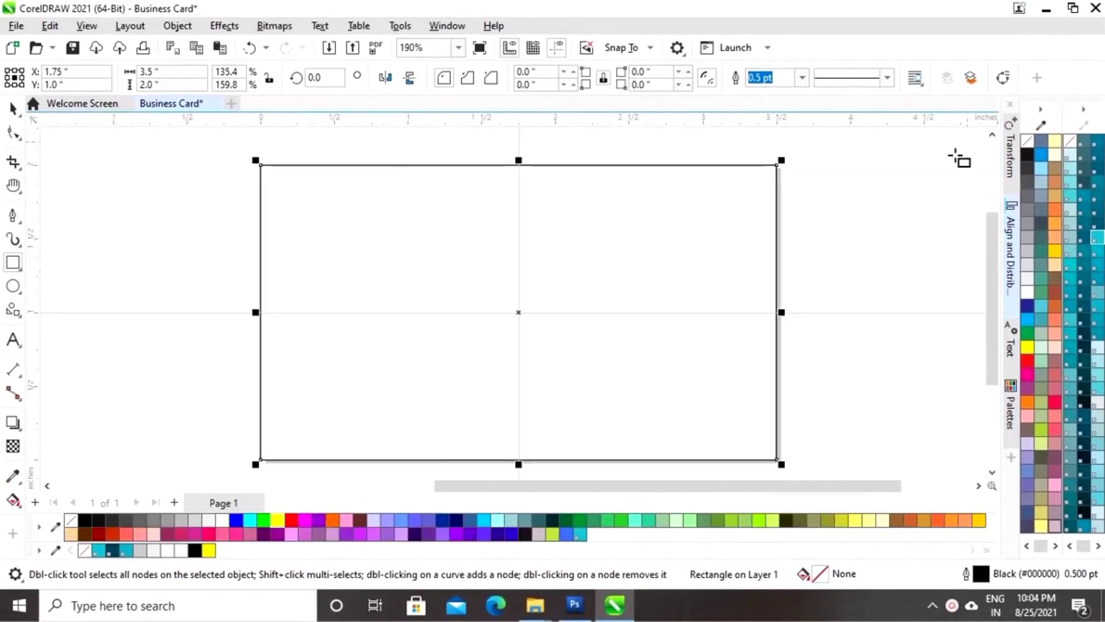
pyautogui.click(12, 107)
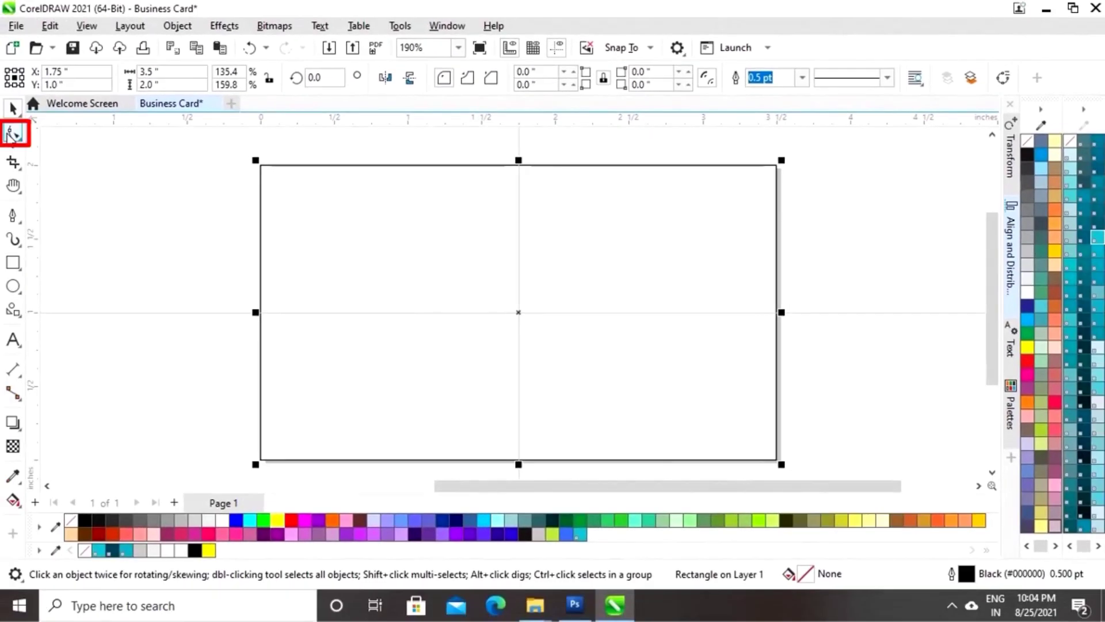
pyautogui.click(16, 134)
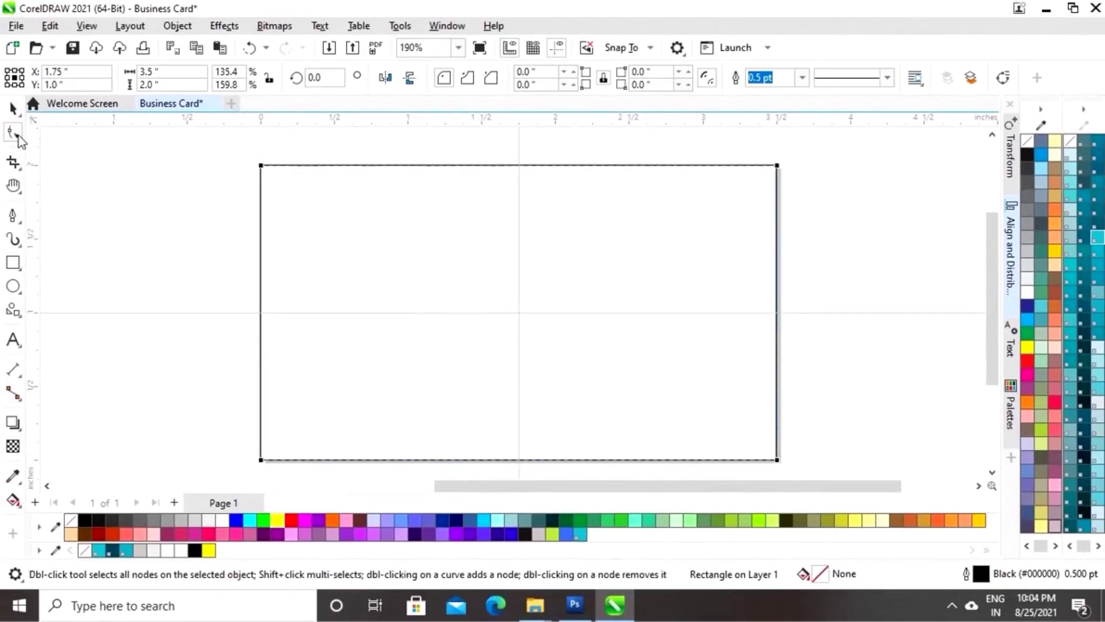
# Step: Round the rectangle's corners to about 0.106 inch by dragging a corner node
pyautogui.moveTo(262, 167); pyautogui.dragTo(276, 170)
pyautogui.click(13, 108)
pyautogui.click(149, 265)
pyautogui.click(416, 278)
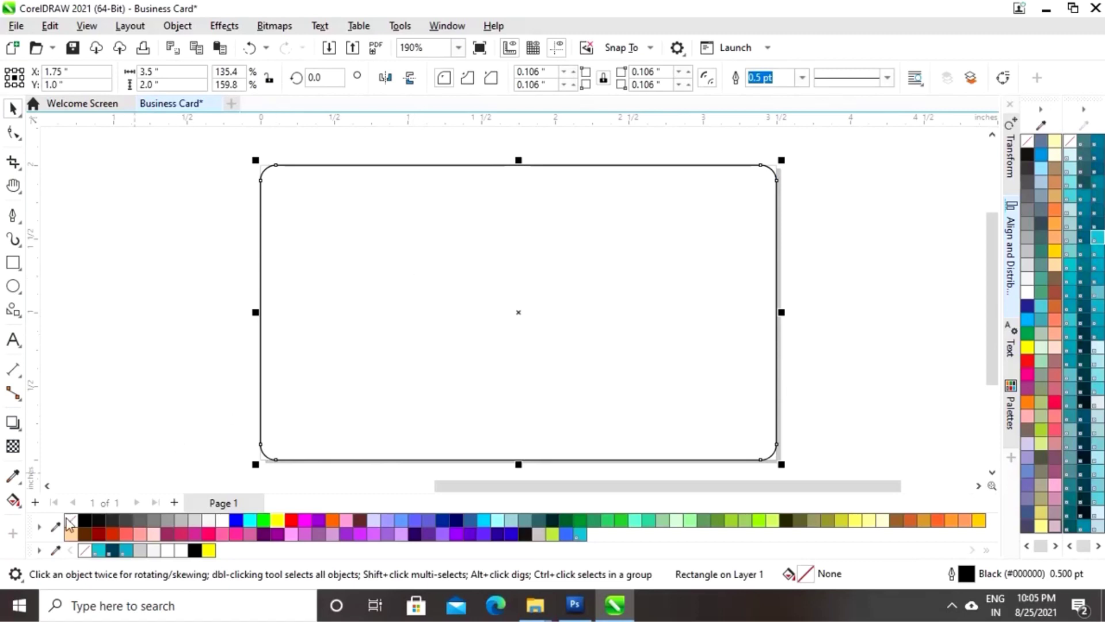
# Step: Fill the card rectangle dark teal and remove its black outline
pyautogui.click(112, 551)
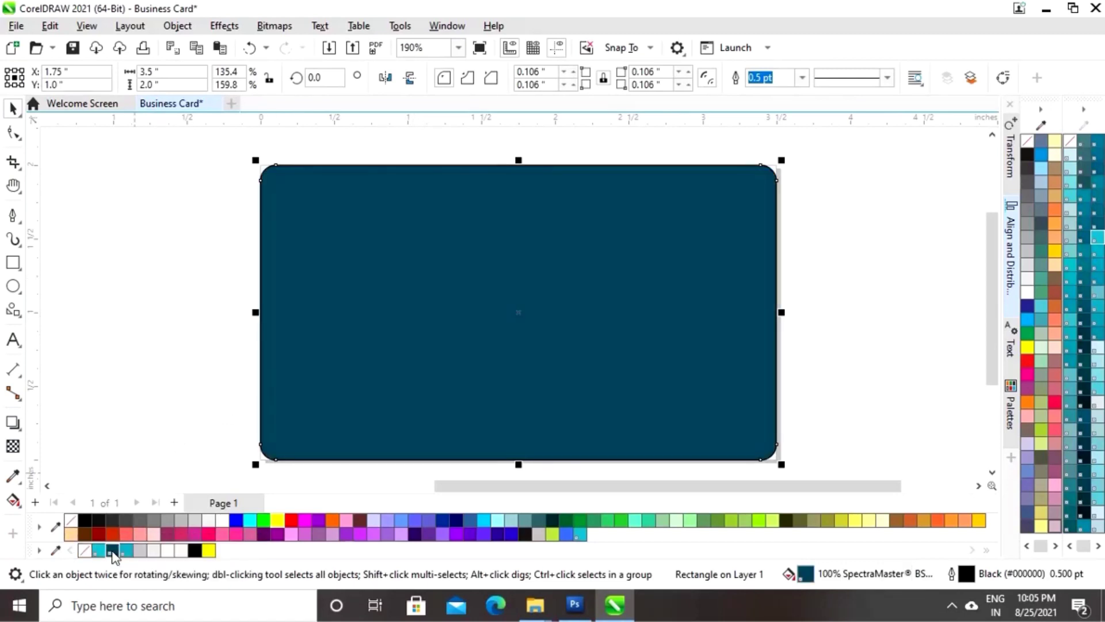
pyautogui.rightClick(85, 553)
pyautogui.click(166, 356)
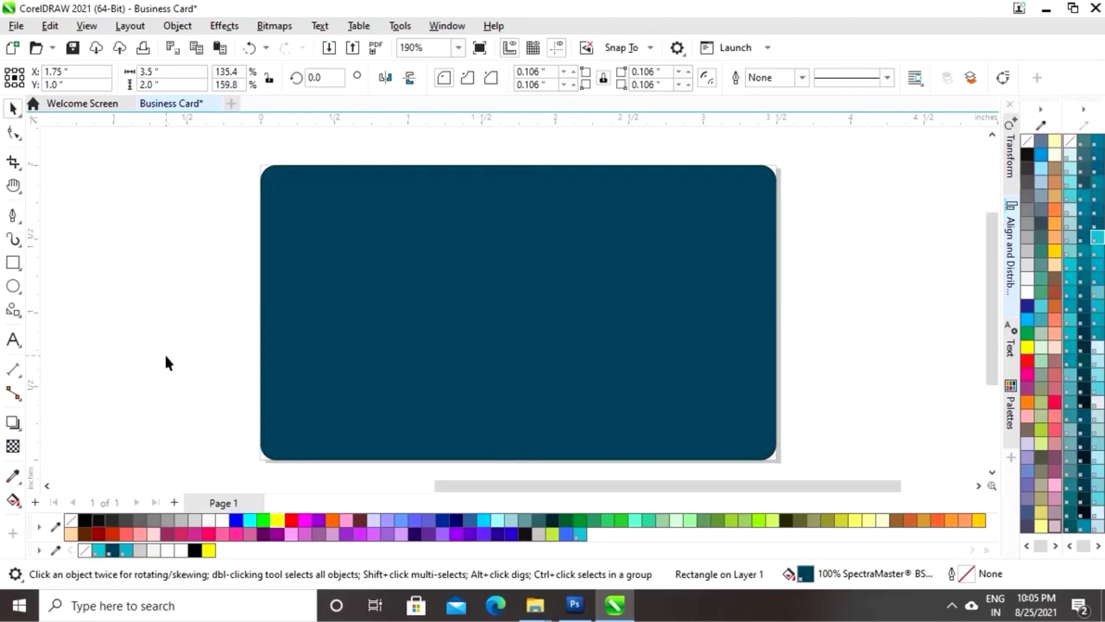
pyautogui.click(13, 310)
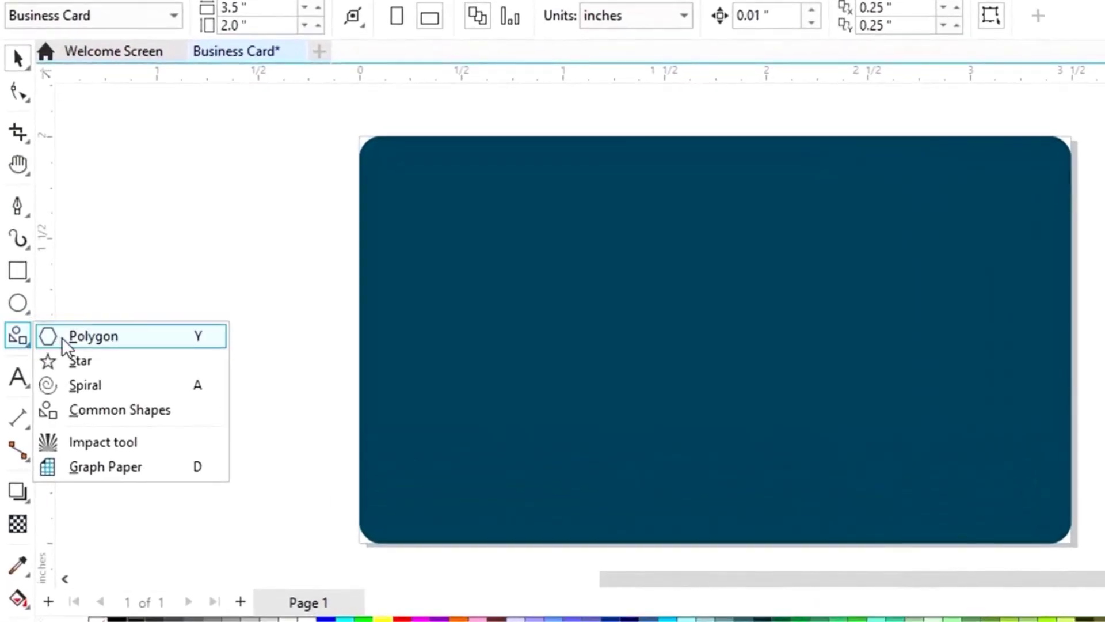
# Step: Draw a ten-sided polygon and move it toward the card's centre
pyautogui.click(92, 337)
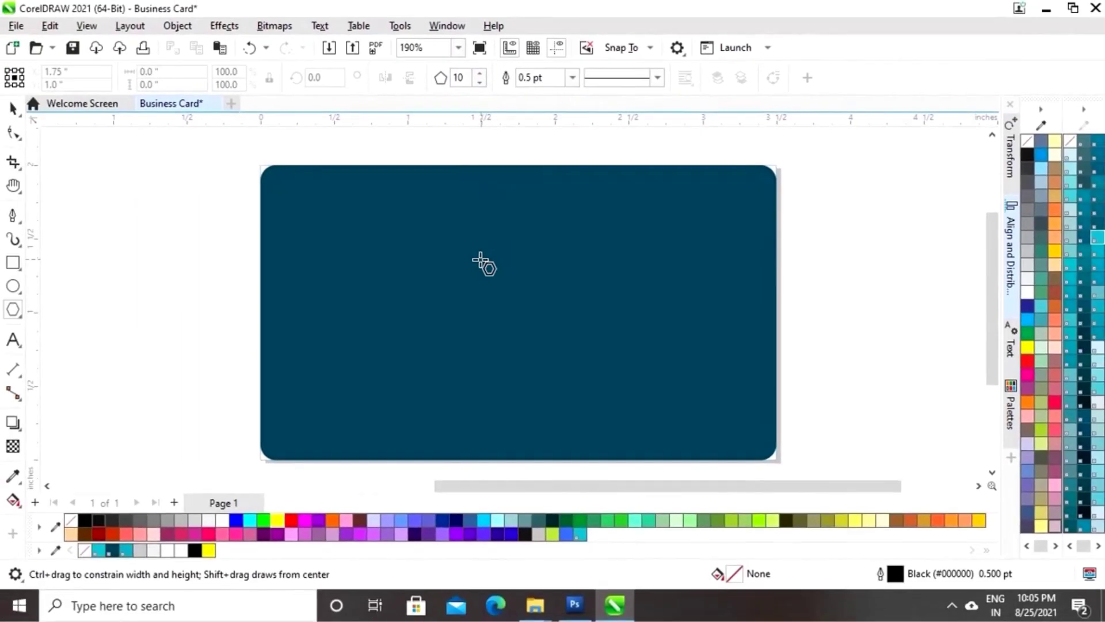
pyautogui.moveTo(467, 262); pyautogui.dragTo(495, 359)
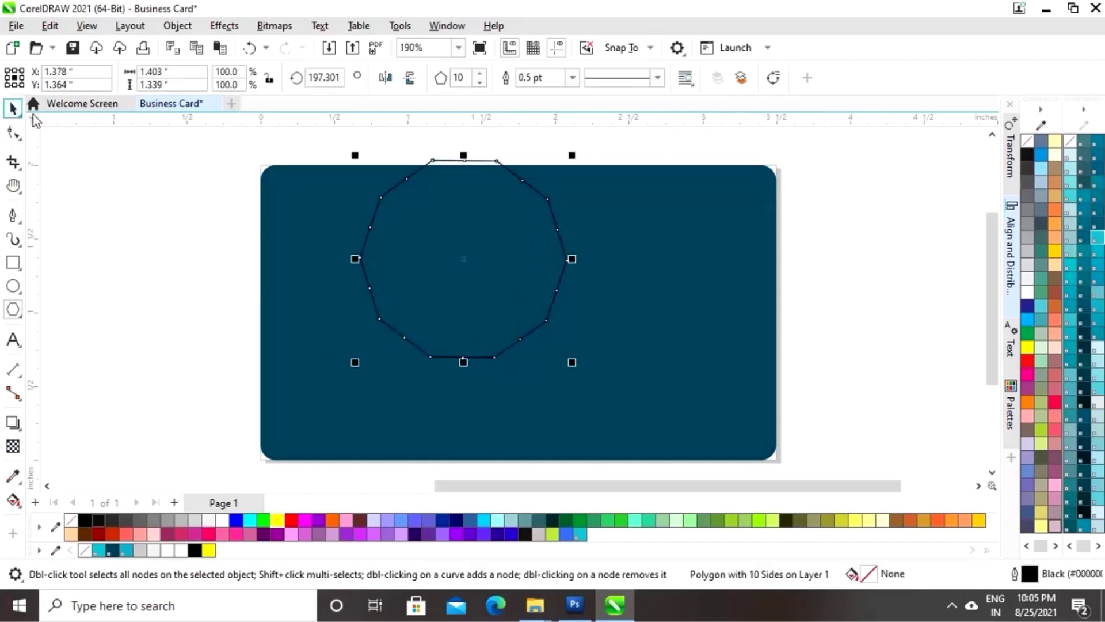
pyautogui.click(12, 108)
pyautogui.moveTo(464, 259); pyautogui.dragTo(494, 303)
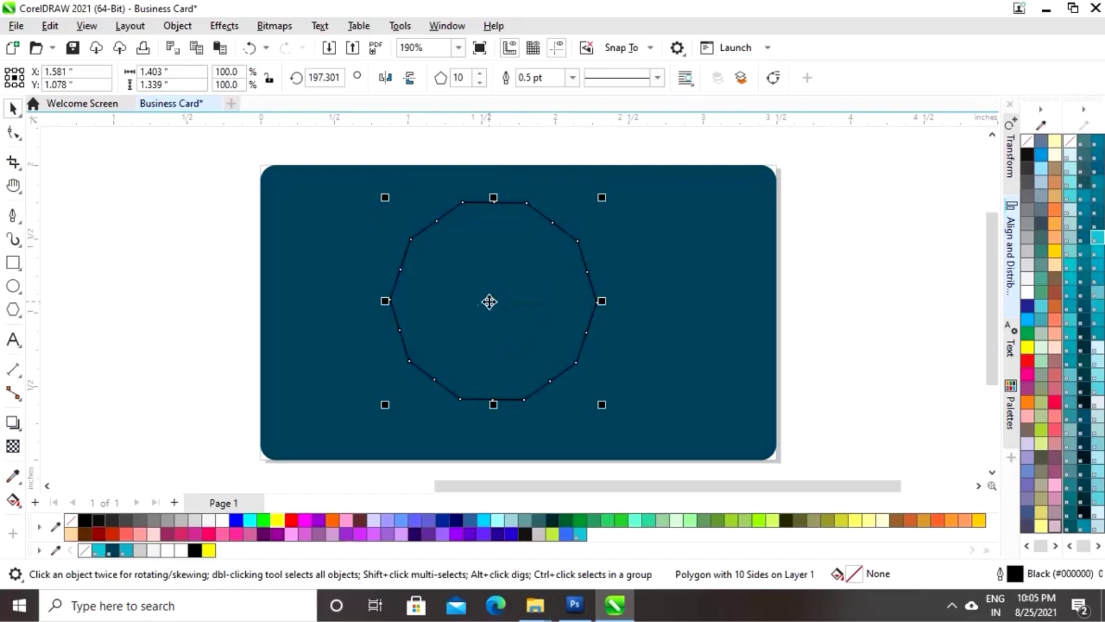
# Step: Give the decagon a 1.5 pt cyan outline and a cyan fill
pyautogui.rightClick(100, 553)
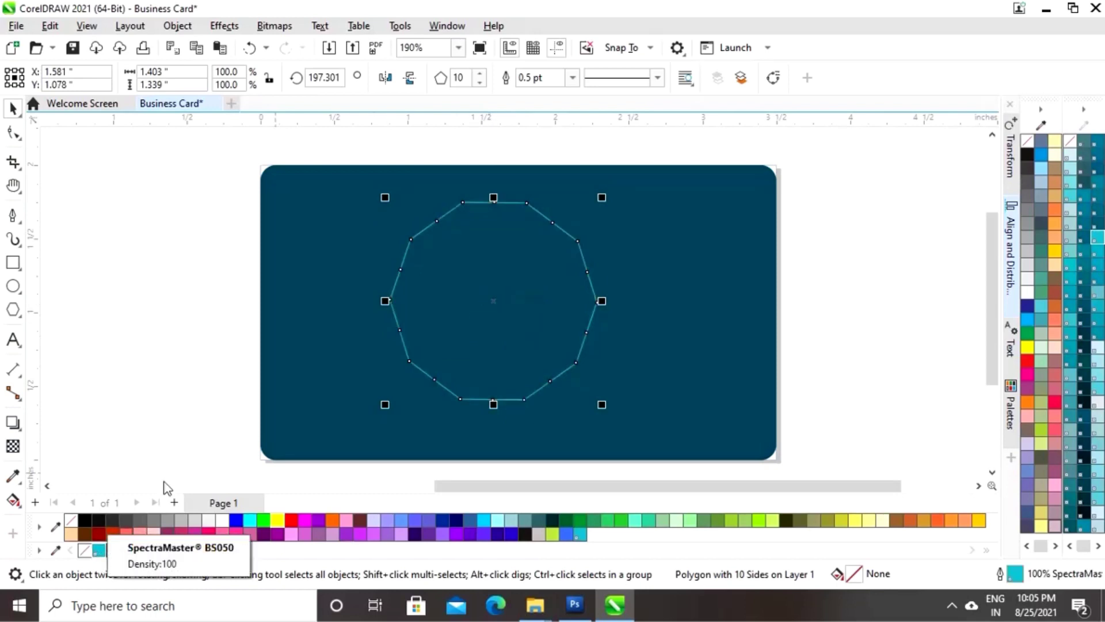
pyautogui.click(572, 78)
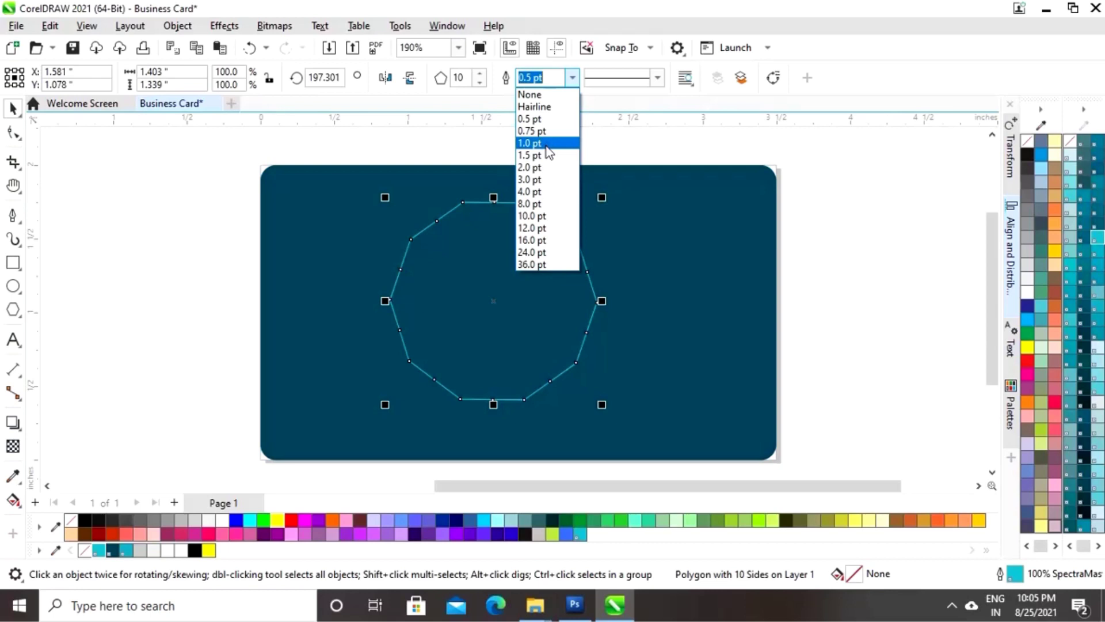
pyautogui.click(547, 156)
pyautogui.click(849, 213)
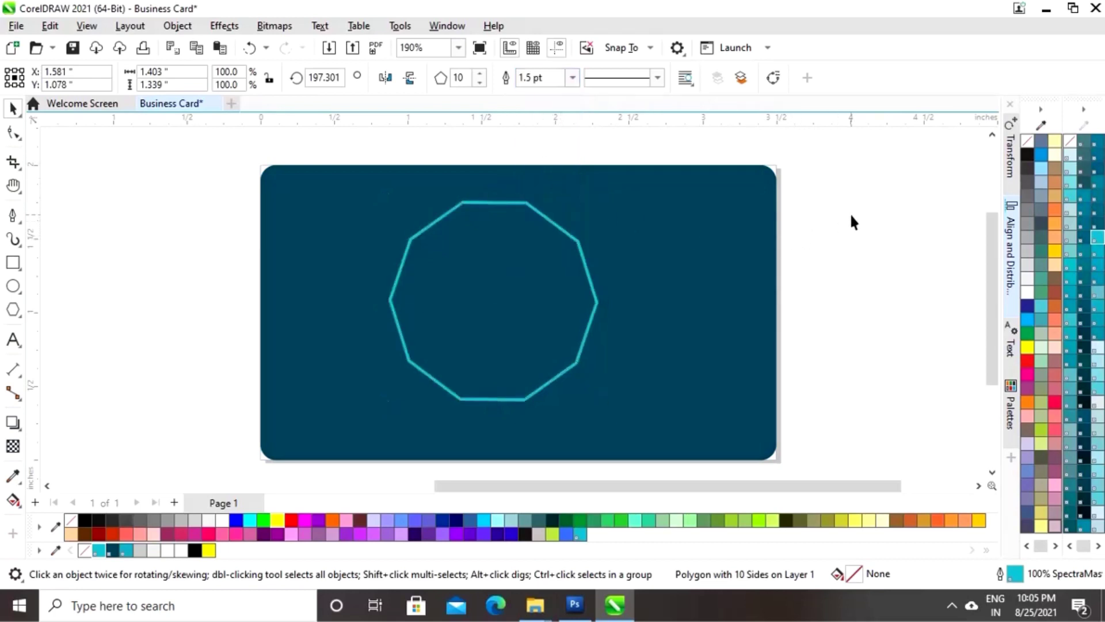
pyautogui.click(507, 296)
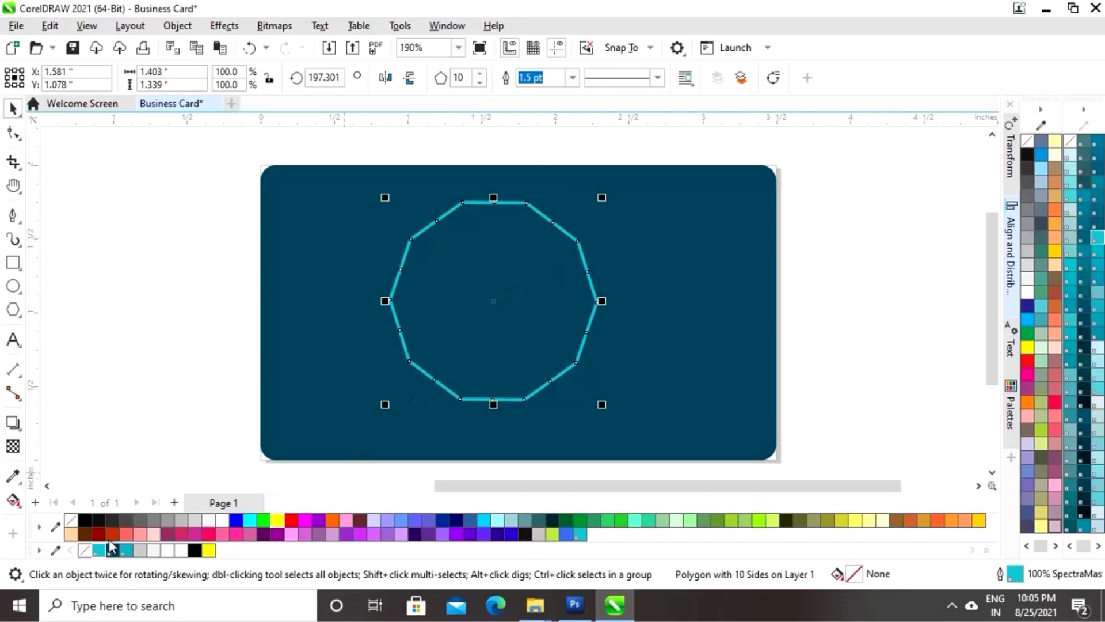
pyautogui.click(98, 551)
# Step: Pull a copy of the decagon beside the card and Gaussian-blur the original
pyautogui.moveTo(501, 300); pyautogui.dragTo(861, 328)
pyautogui.click(814, 442)
pyautogui.click(530, 314)
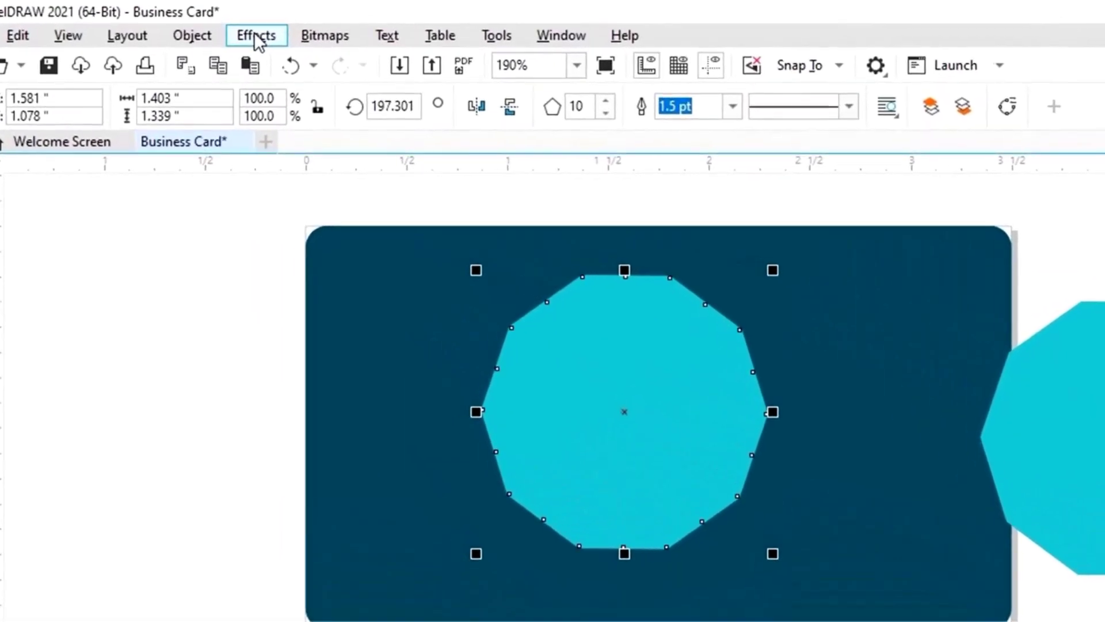
pyautogui.click(225, 28)
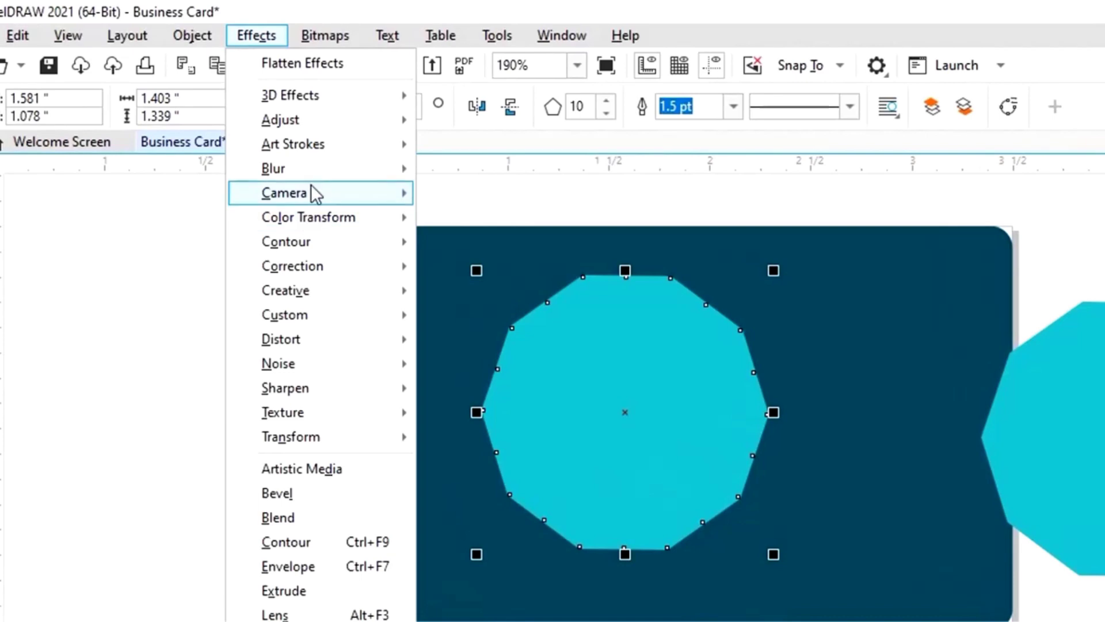
pyautogui.moveTo(315, 174)
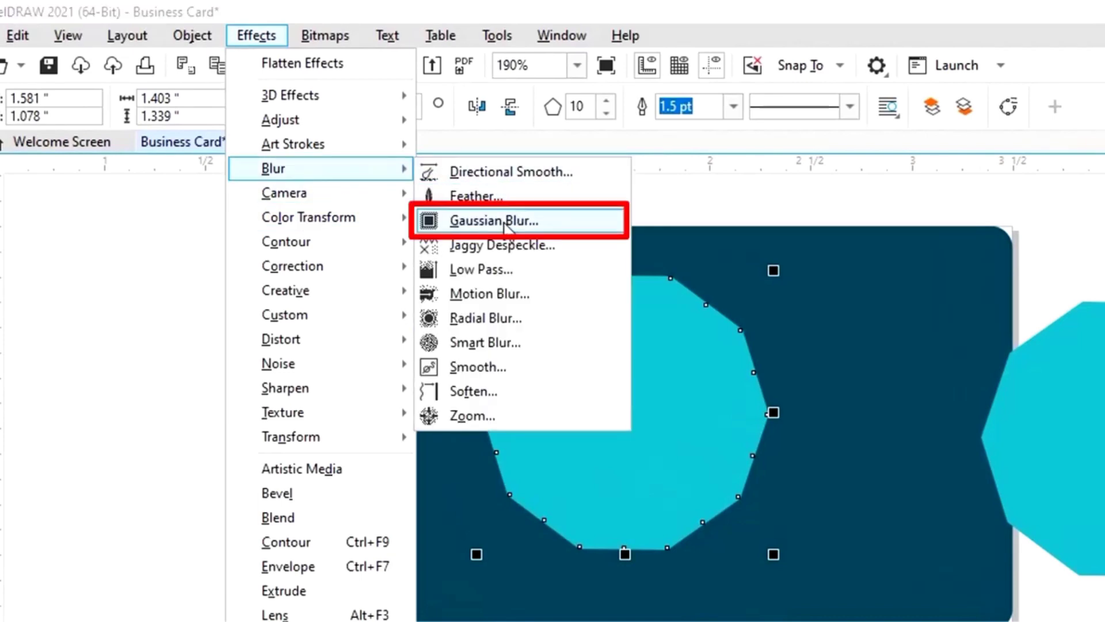
pyautogui.click(505, 226)
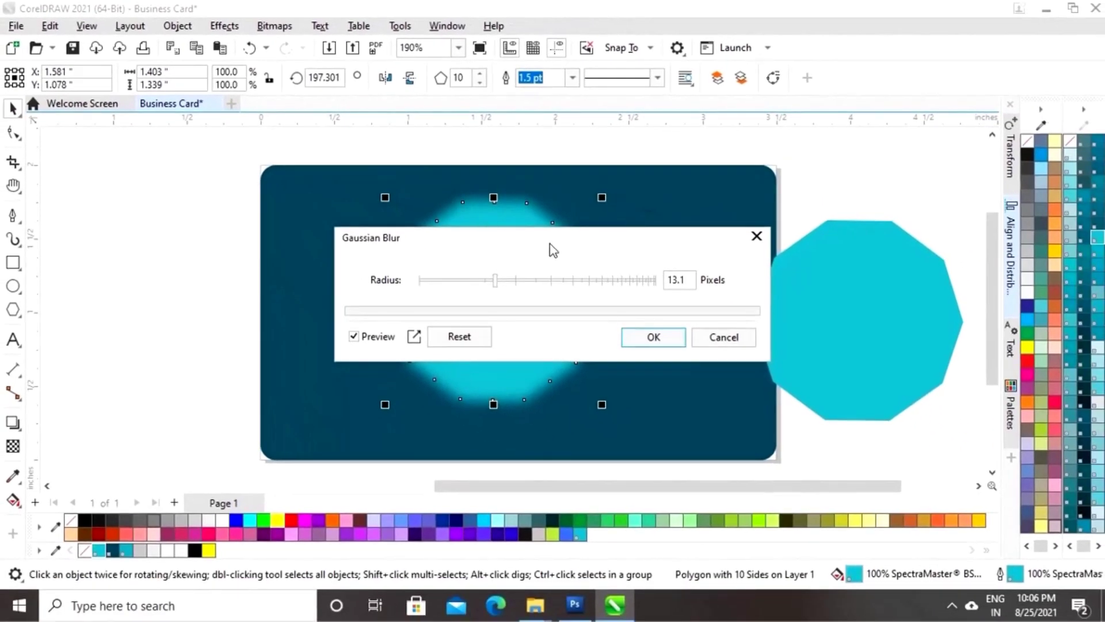
pyautogui.moveTo(552, 249); pyautogui.dragTo(321, 299)
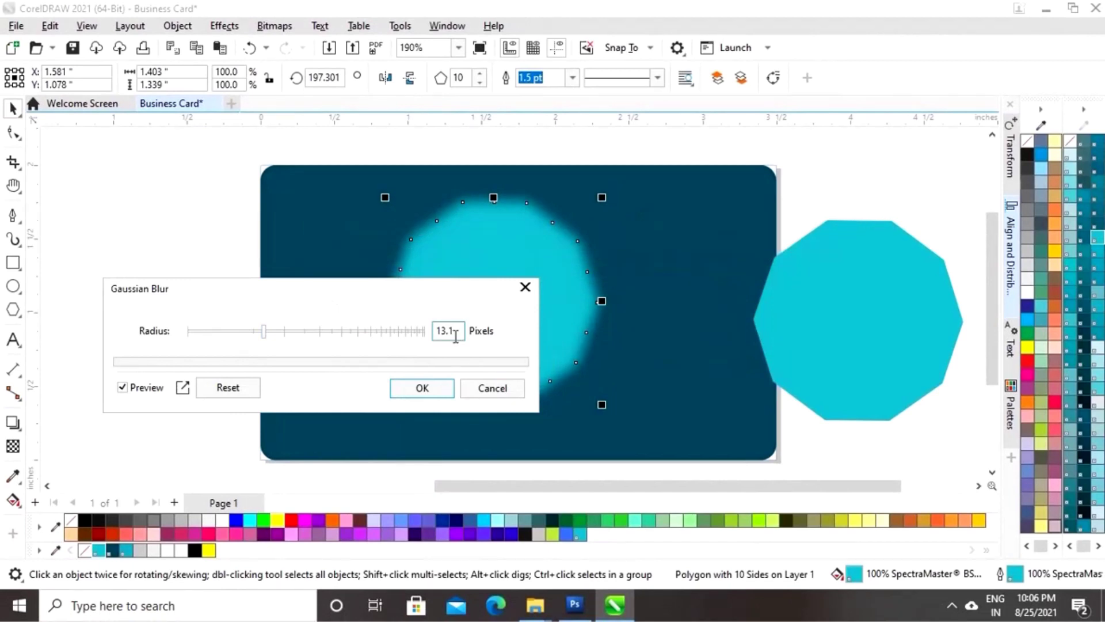
pyautogui.click(427, 389)
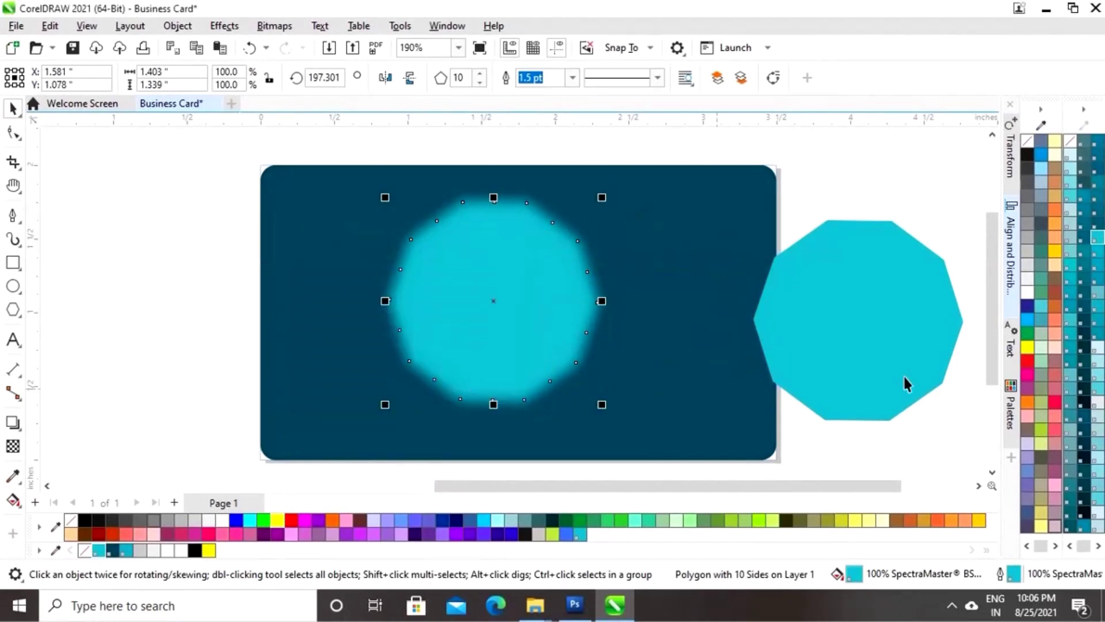
# Step: Fill the spare decagon dark teal and lay it over the blurred one
pyautogui.click(878, 324)
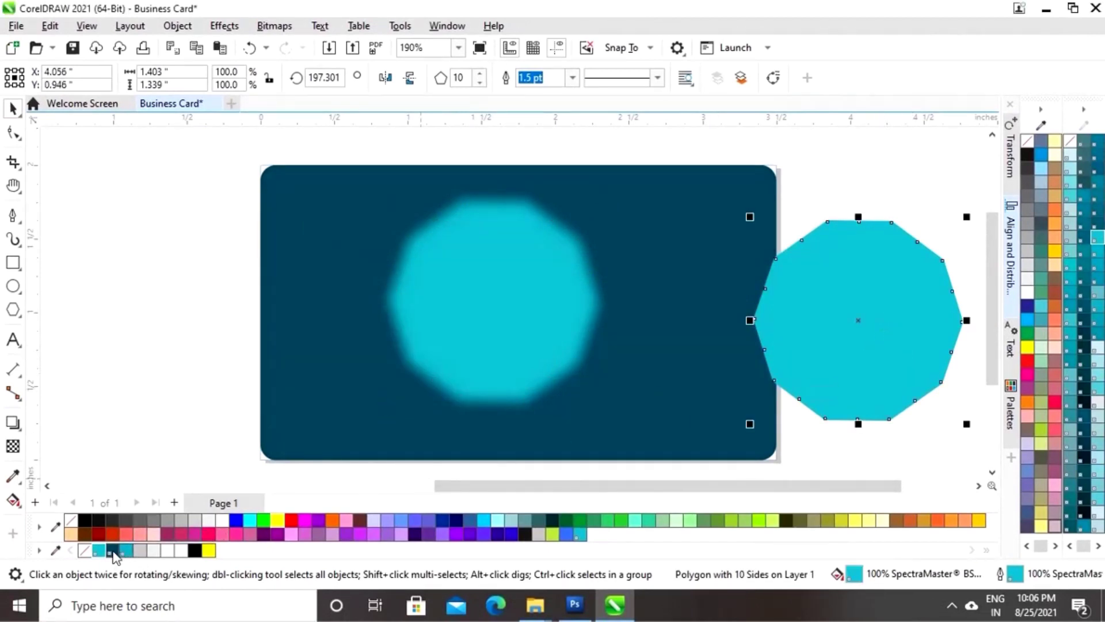
pyautogui.click(113, 552)
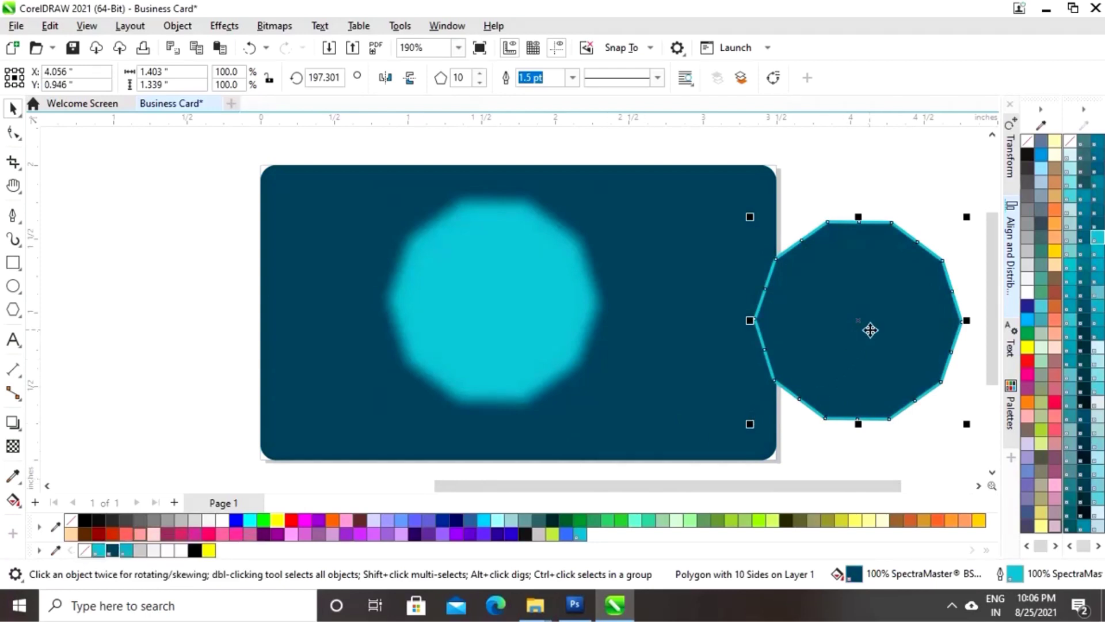
pyautogui.moveTo(859, 321); pyautogui.dragTo(494, 303)
pyautogui.click(799, 264)
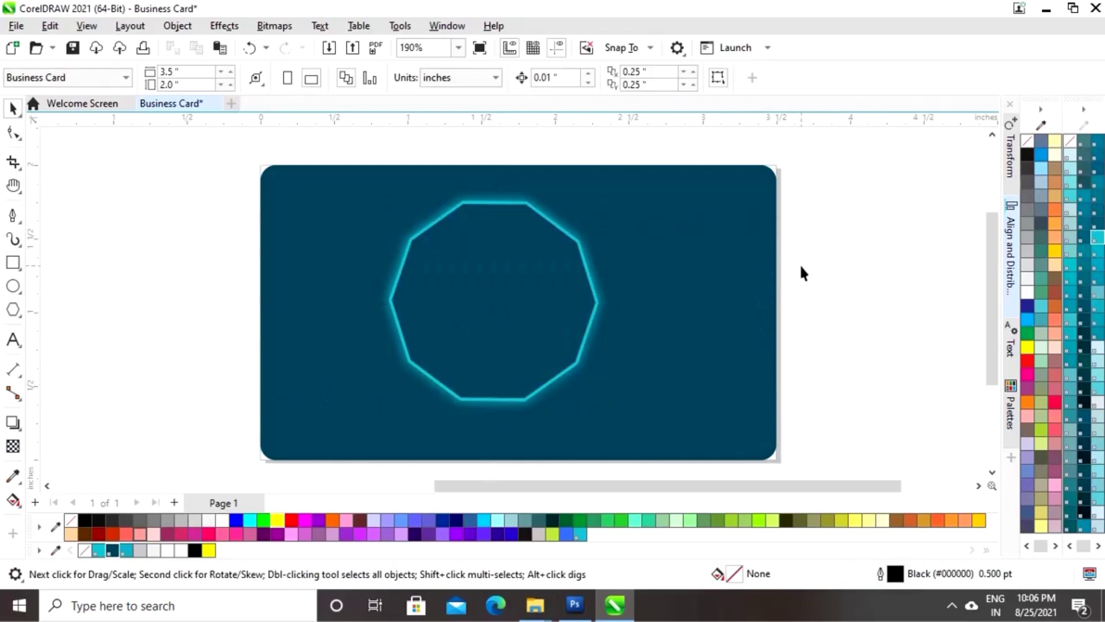
# Step: Set the glowing decagon's outline width to 1.0 pt
pyautogui.click(464, 281)
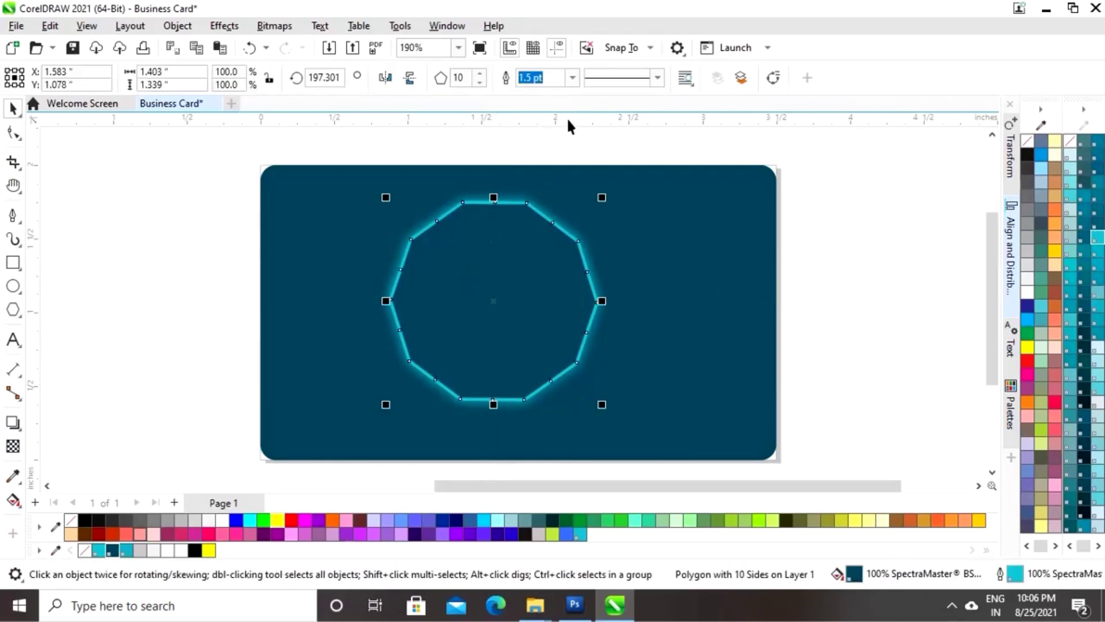
pyautogui.click(572, 78)
pyautogui.click(544, 144)
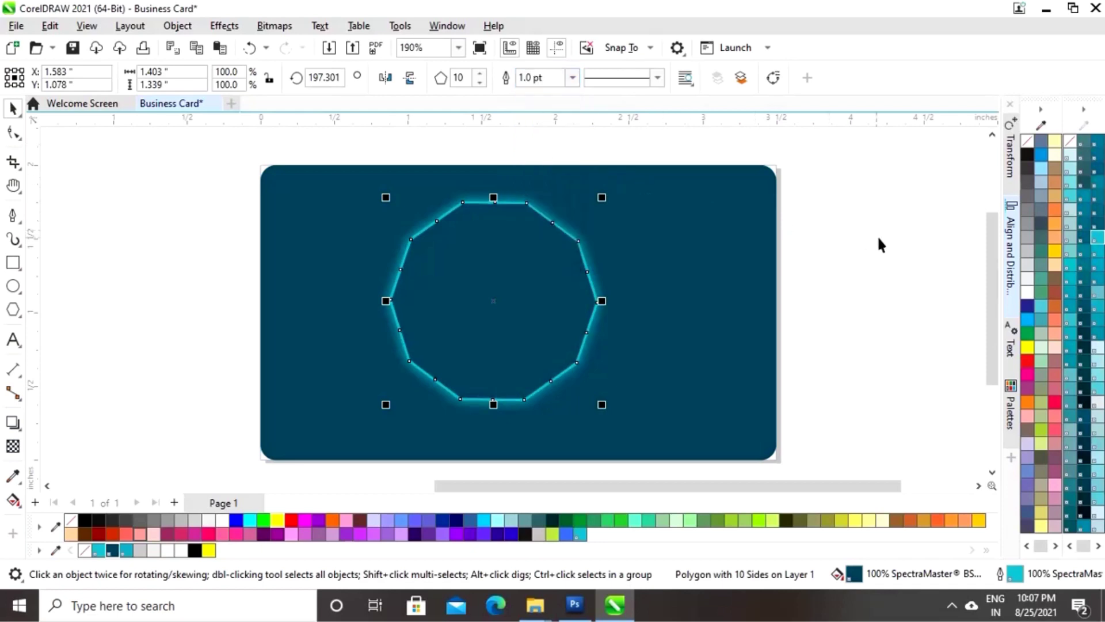
pyautogui.click(818, 296)
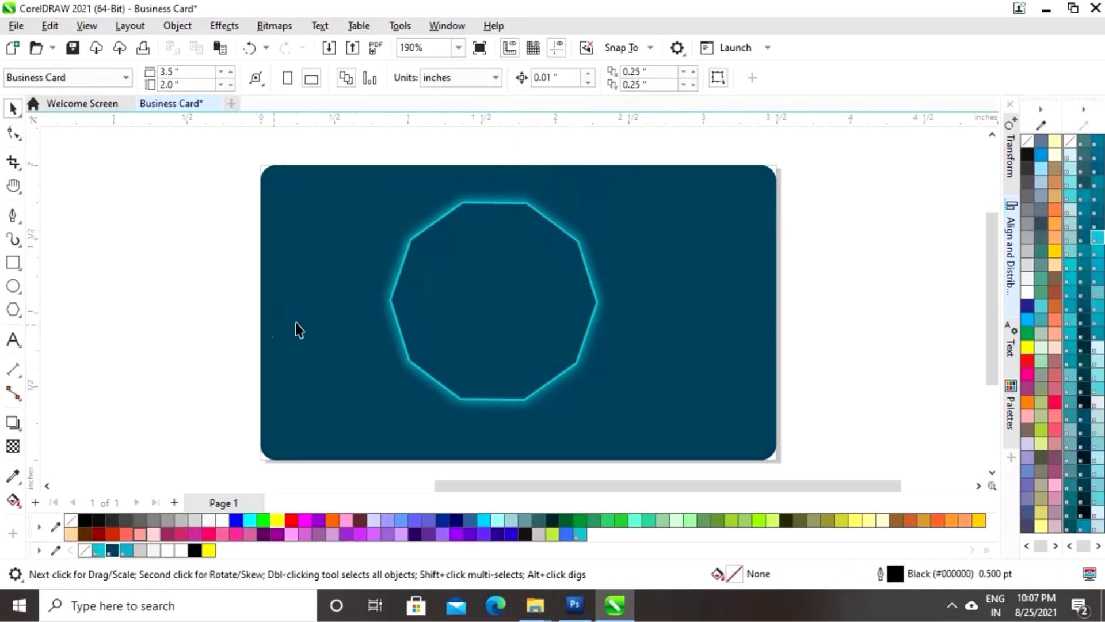
pyautogui.click(13, 262)
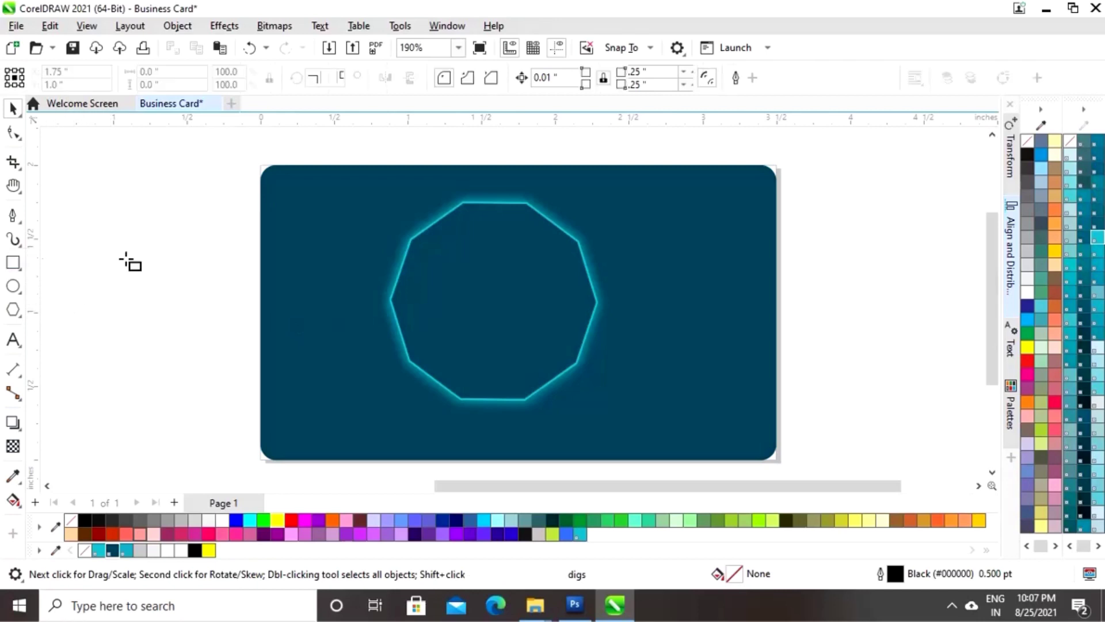
# Step: Draw a wide rectangle across the decagon, shorten it and centre it on the middle
pyautogui.moveTo(358, 263); pyautogui.dragTo(625, 341)
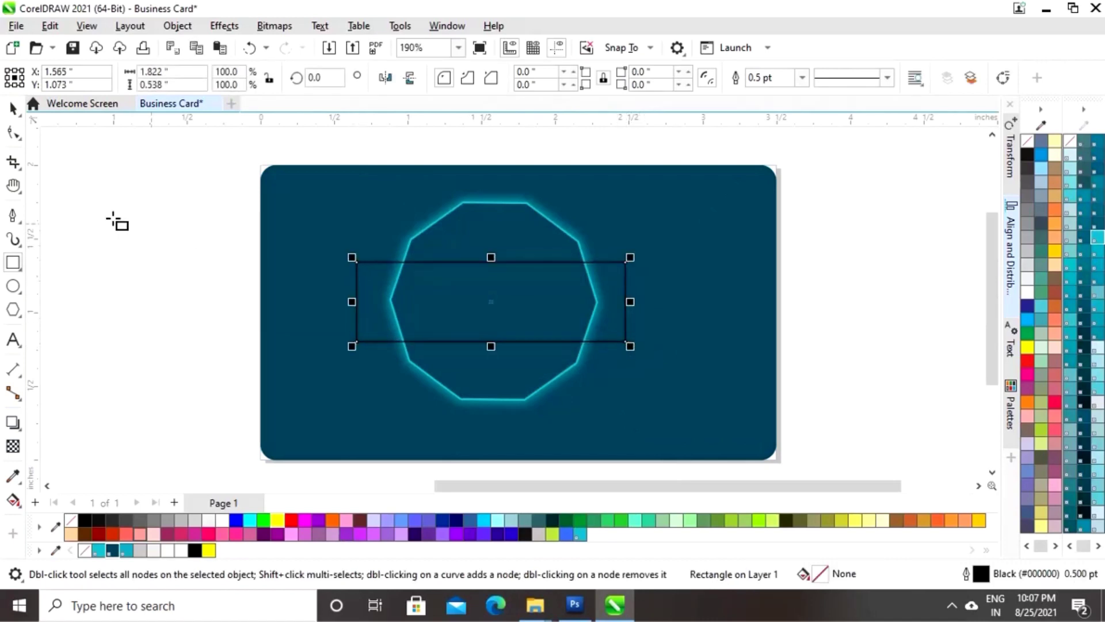
pyautogui.click(12, 108)
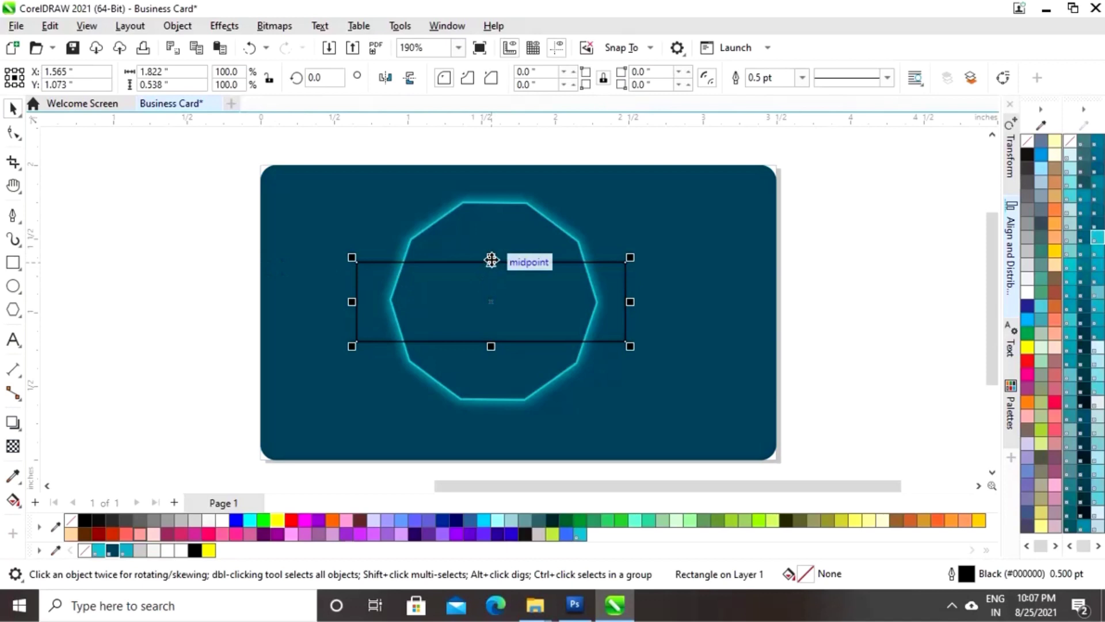
pyautogui.moveTo(491, 260); pyautogui.dragTo(488, 274)
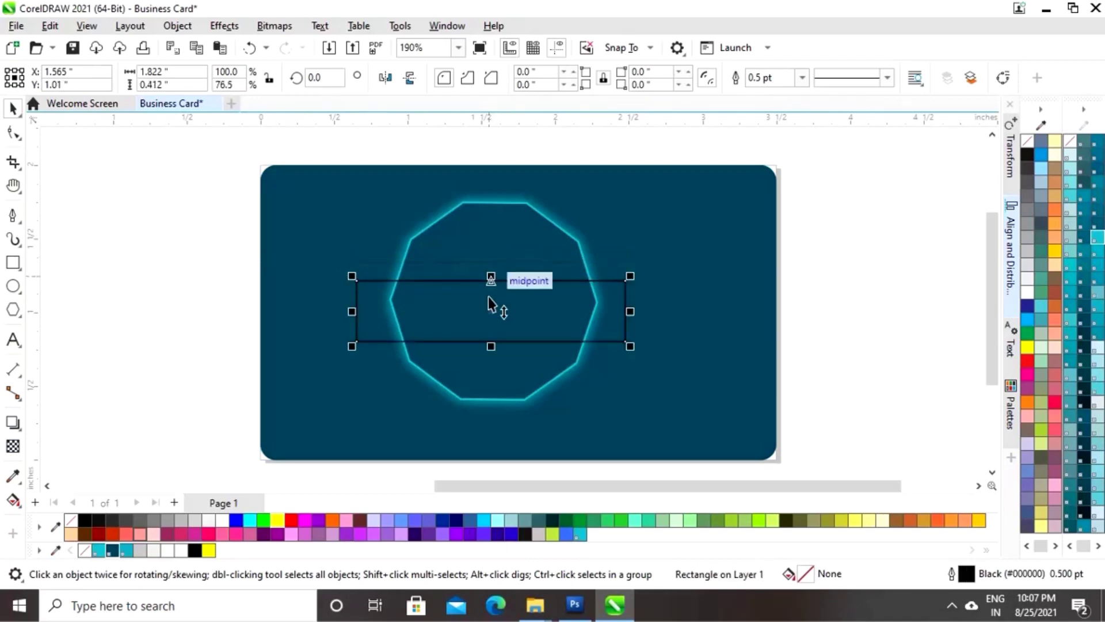
pyautogui.moveTo(489, 315); pyautogui.dragTo(493, 301)
pyautogui.click(133, 420)
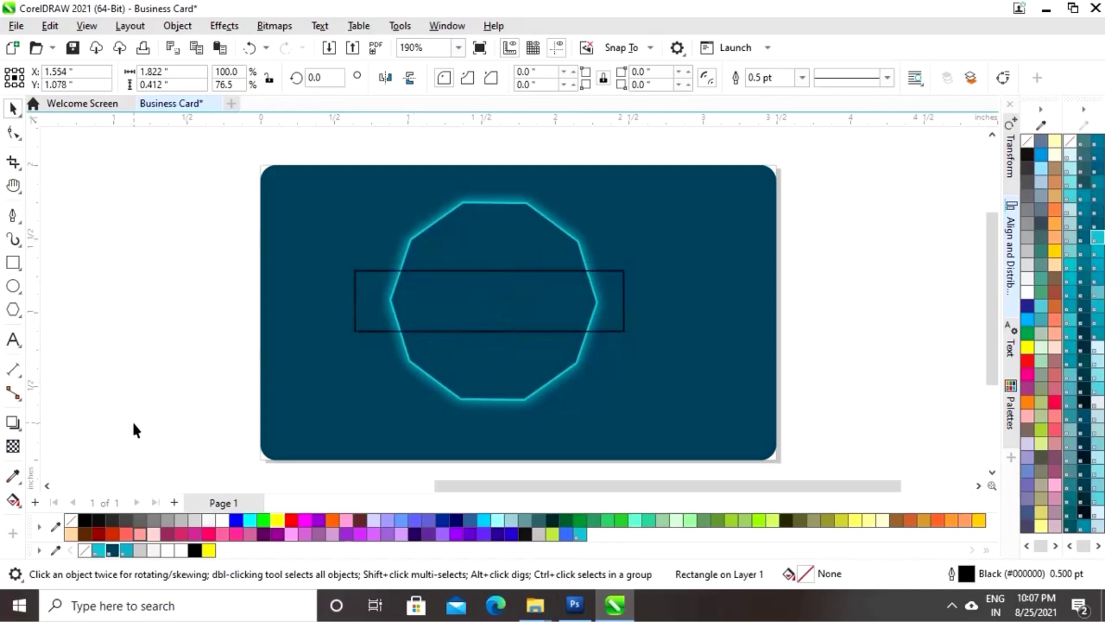
pyautogui.click(453, 331)
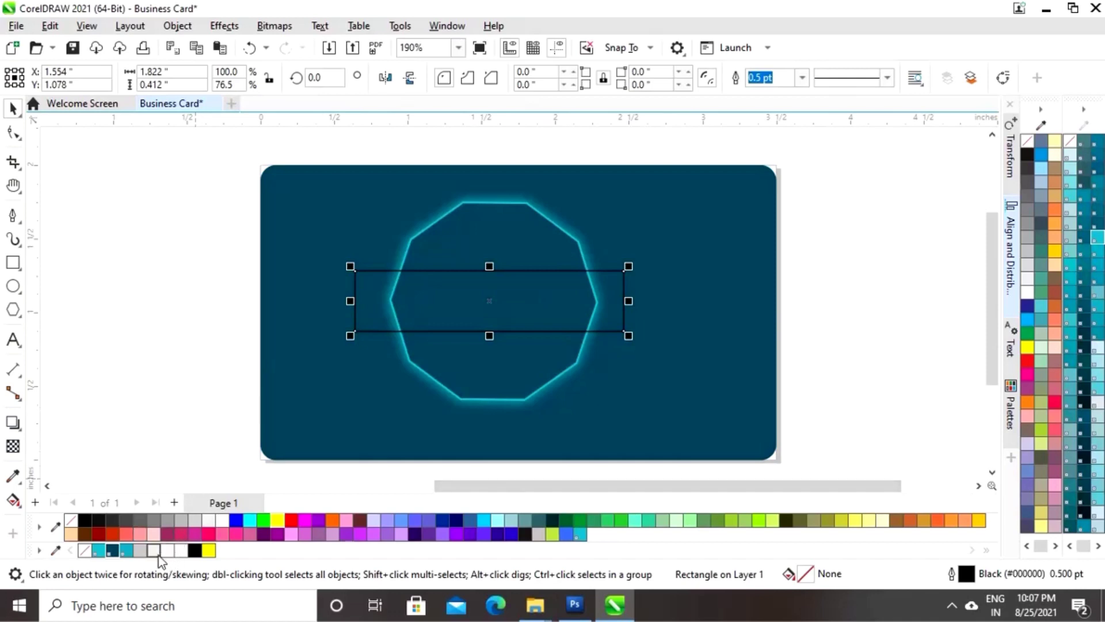
# Step: Fill the band dark teal with no outline, then marquee-select all four objects
pyautogui.click(109, 554)
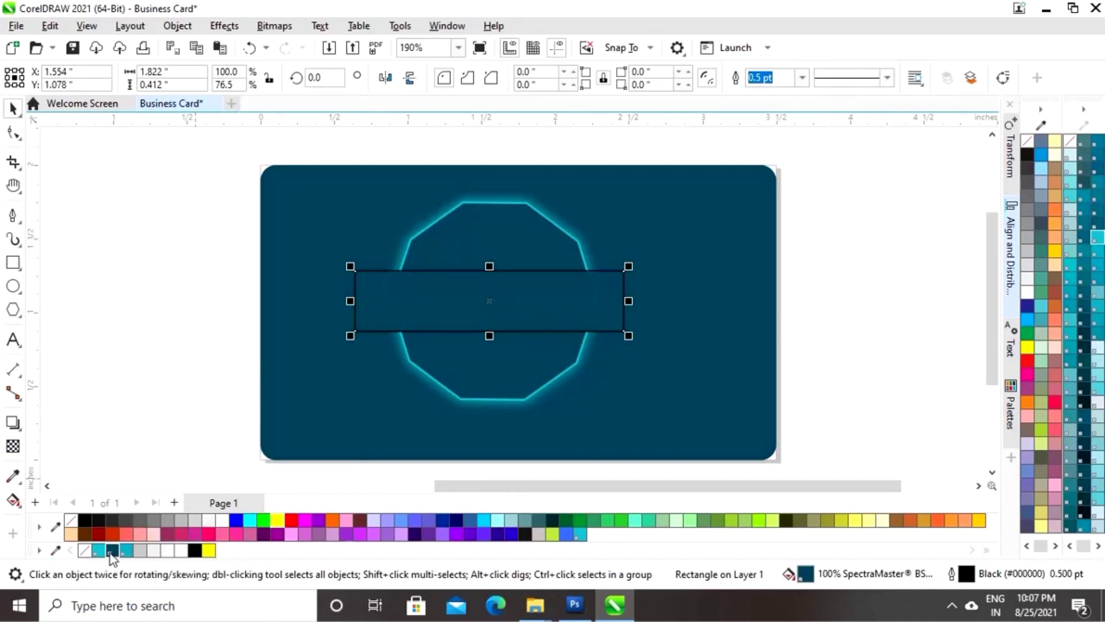
pyautogui.rightClick(85, 550)
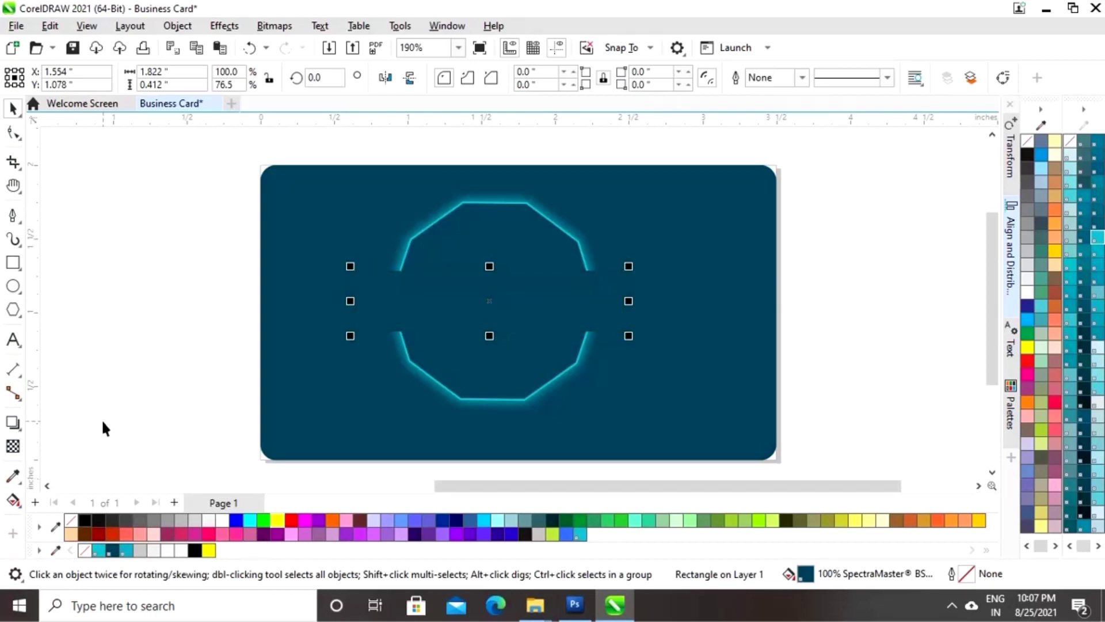
pyautogui.click(103, 422)
pyautogui.moveTo(123, 447); pyautogui.dragTo(708, 180)
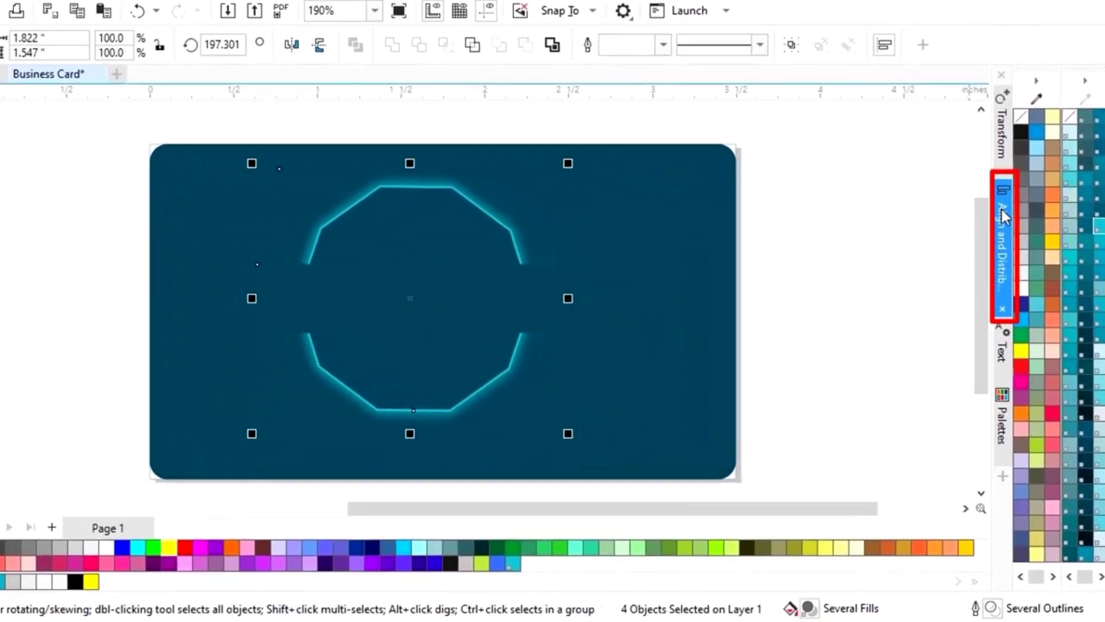
# Step: Align the selected objects to the page centre horizontally and vertically
pyautogui.click(1010, 242)
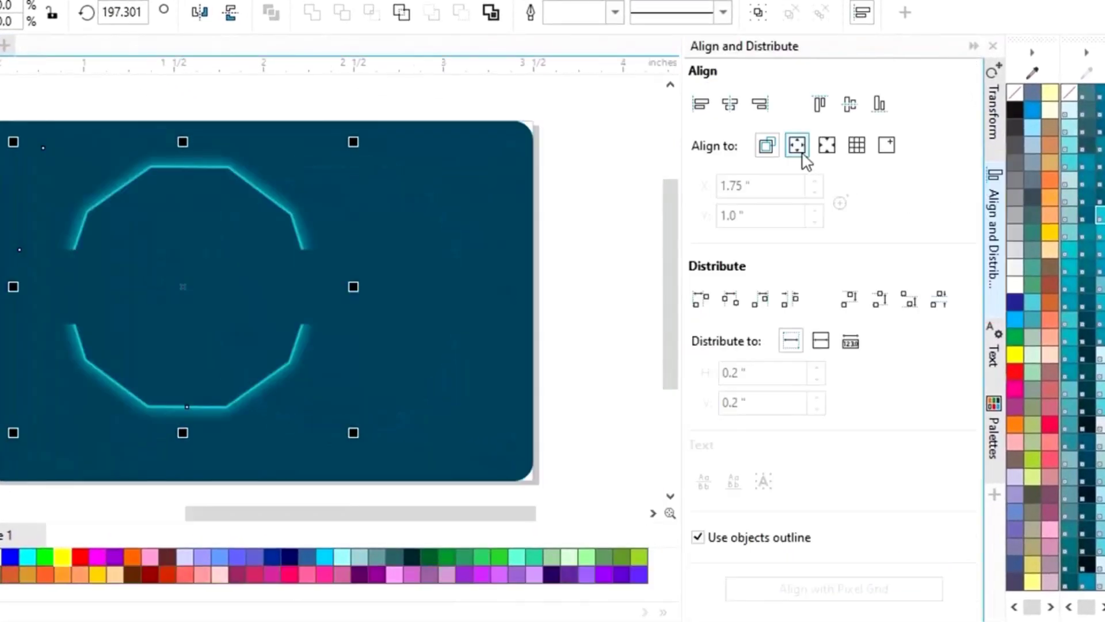
pyautogui.click(731, 106)
pyautogui.click(850, 104)
pyautogui.click(974, 47)
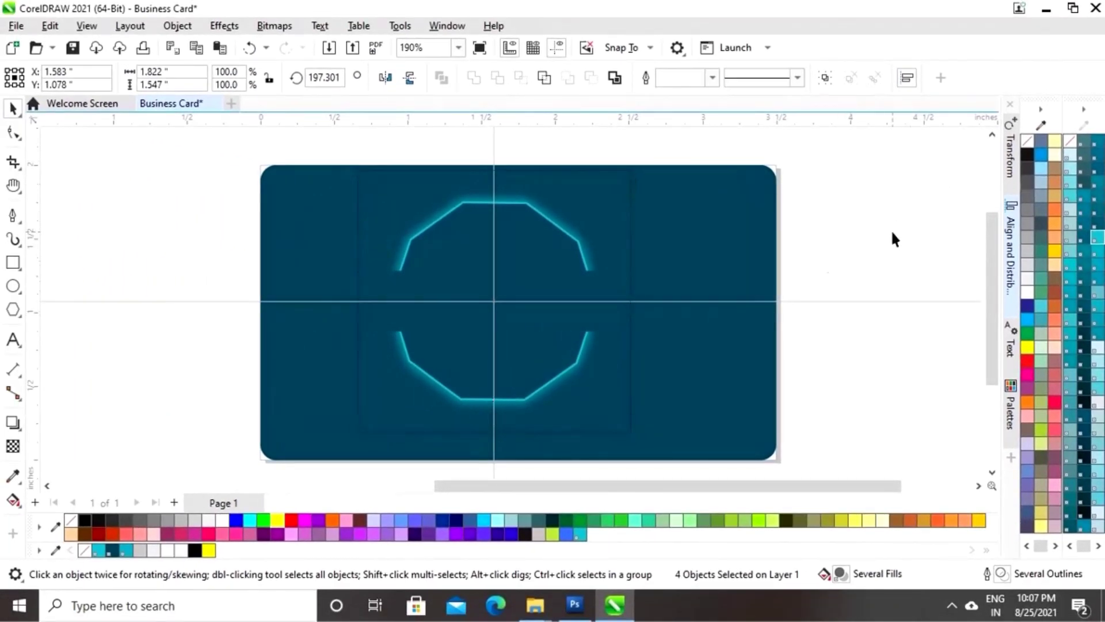
# Step: Reduce the dark teal band's height to 0.296 inch
pyautogui.click(893, 239)
pyautogui.click(495, 268)
pyautogui.moveTo(494, 269); pyautogui.dragTo(497, 277)
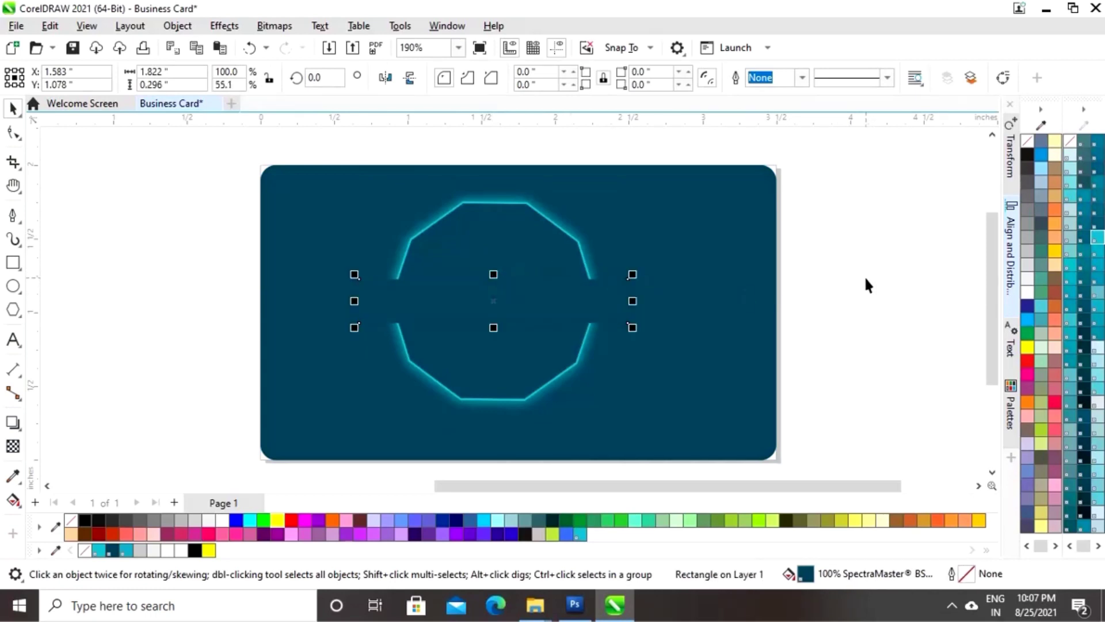
pyautogui.click(836, 285)
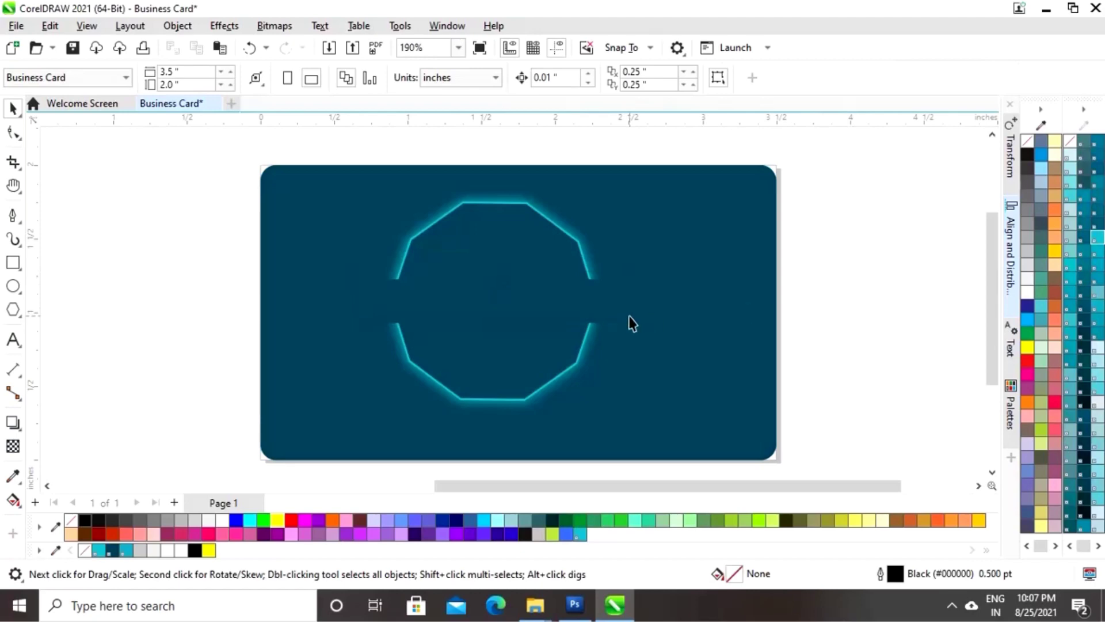
# Step: Type a Windsor BT letter M in the decagon, enlarge it and colour it cyan
pyautogui.click(13, 340)
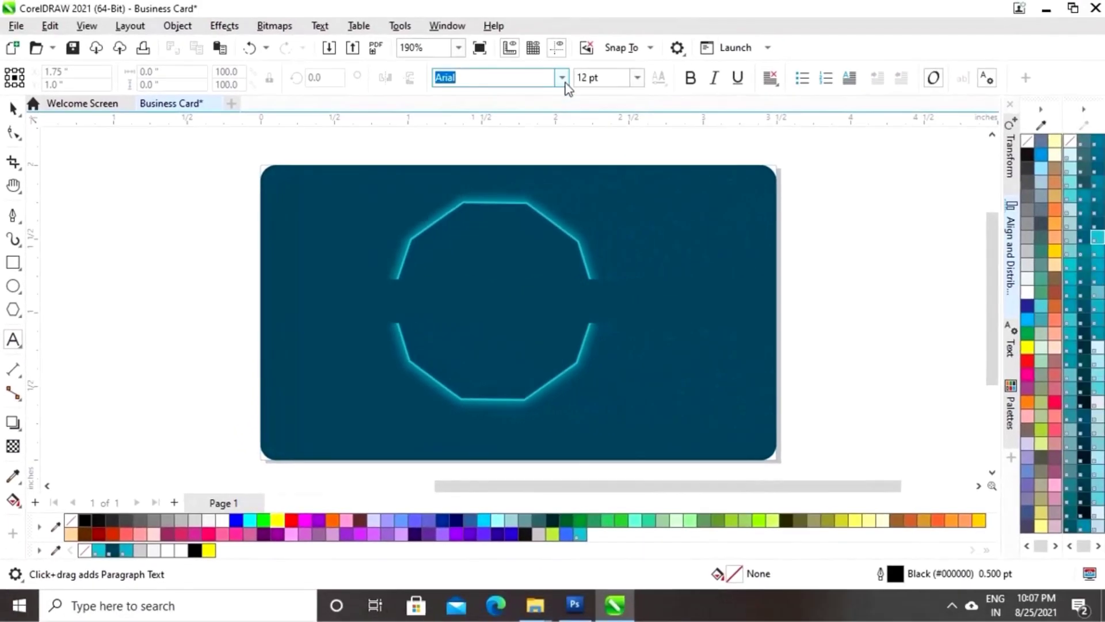
pyautogui.click(685, 25)
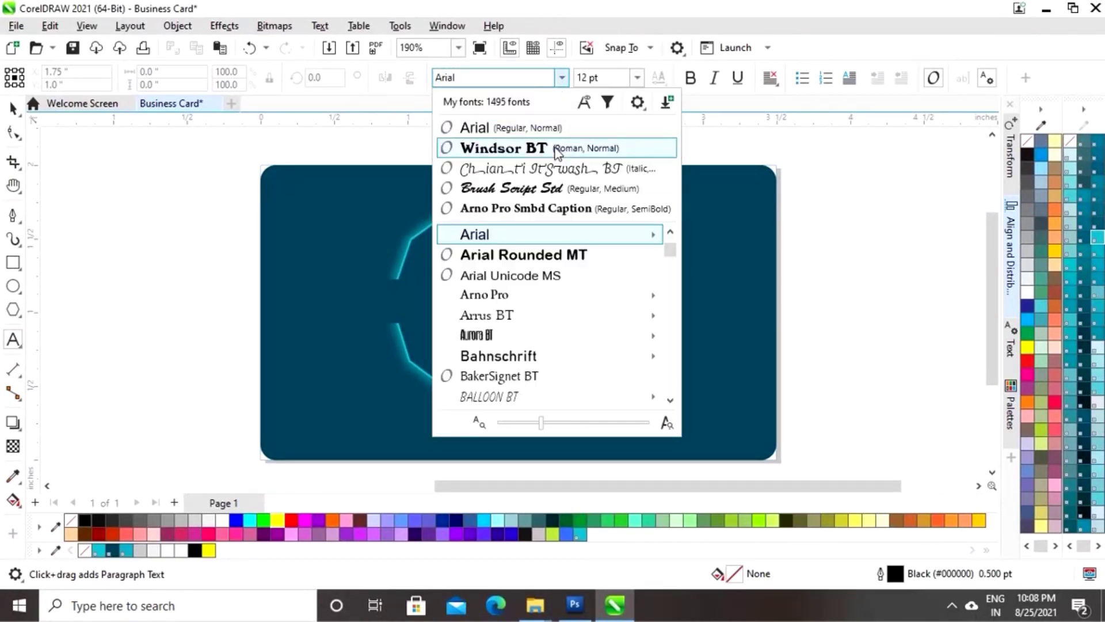
pyautogui.click(556, 148)
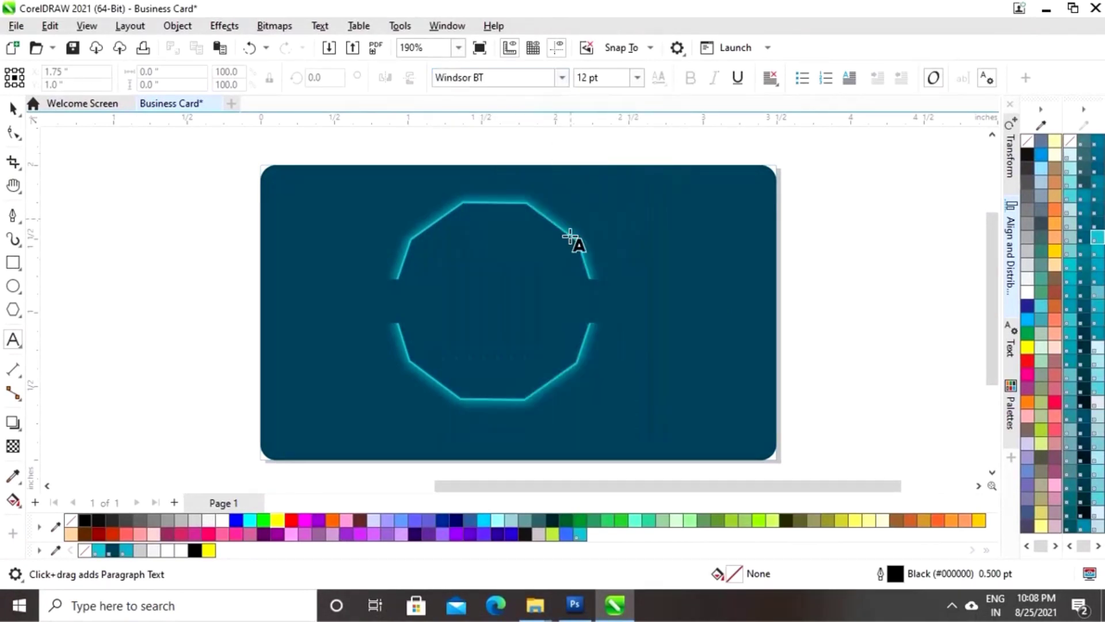
pyautogui.click(469, 292)
pyautogui.write('M')
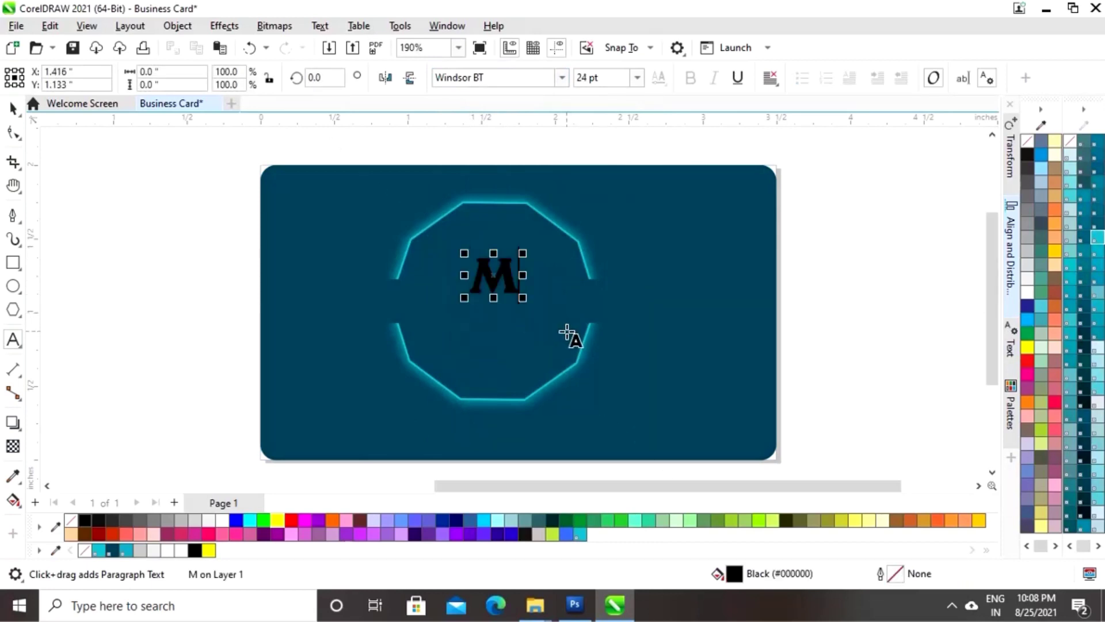
pyautogui.click(14, 107)
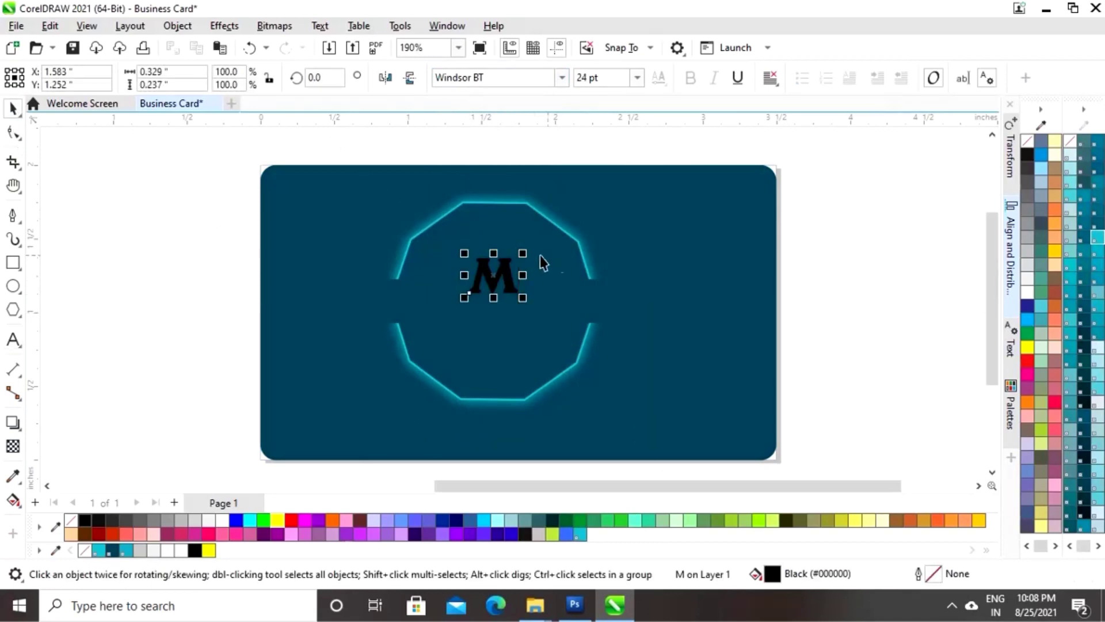
pyautogui.moveTo(526, 253); pyautogui.dragTo(499, 264)
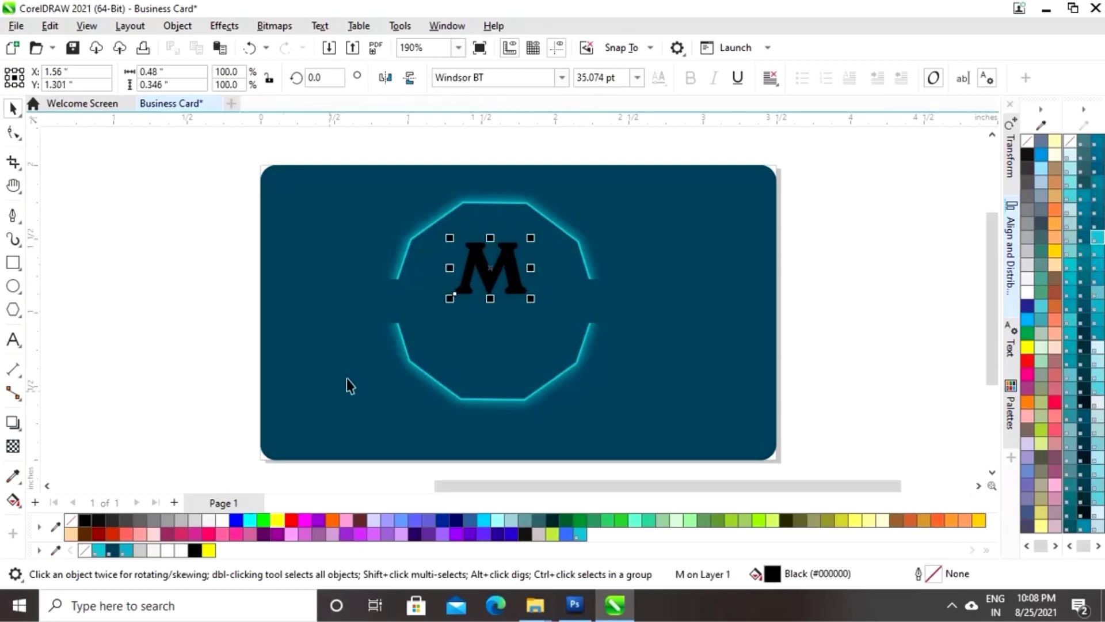
pyautogui.click(97, 551)
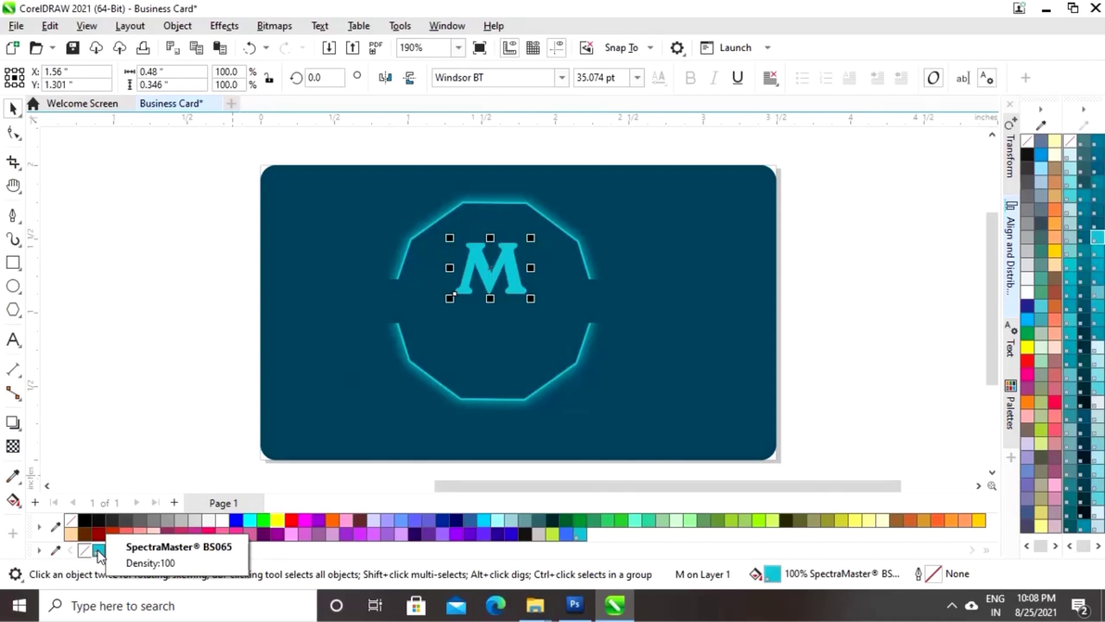
pyautogui.click(128, 411)
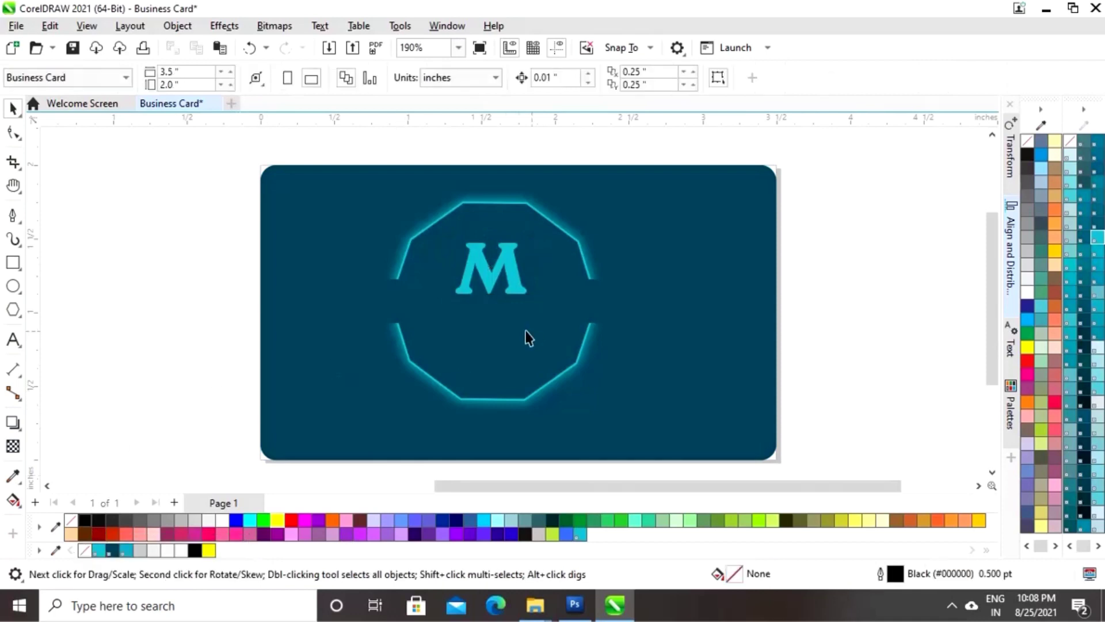
pyautogui.moveTo(490, 272)
pyautogui.mouseDown()
pyautogui.moveTo(502, 279)
pyautogui.moveTo(488, 275)
pyautogui.mouseUp()
# Step: Add the text 'GRAPHICS' below the M
pyautogui.click(13, 341)
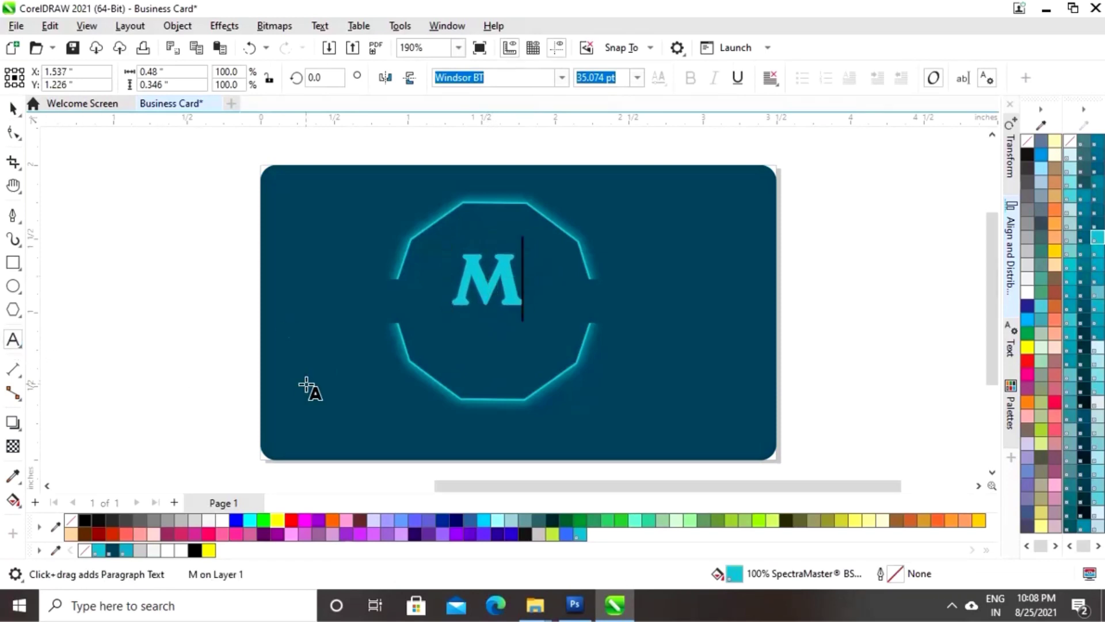
pyautogui.click(436, 355)
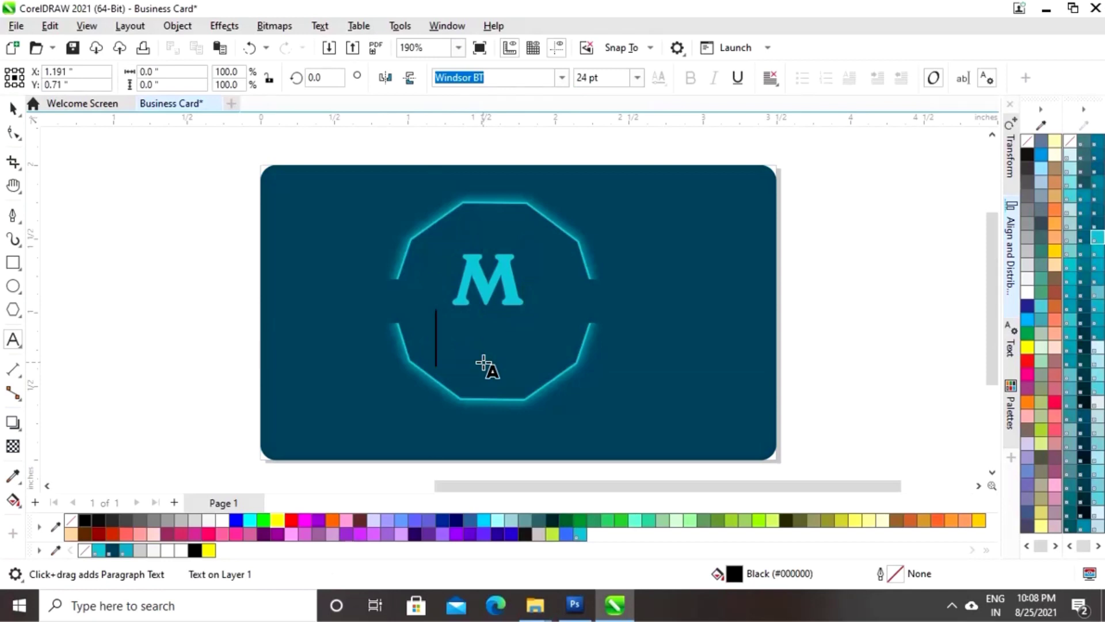
pyautogui.write('GRAPH')
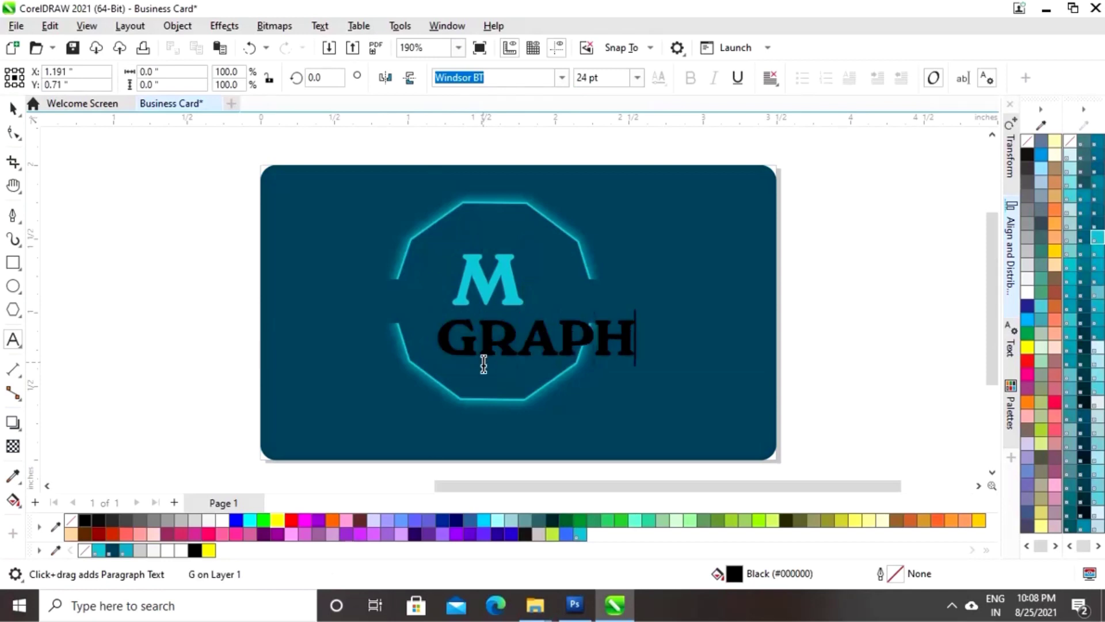
pyautogui.write('ICS')
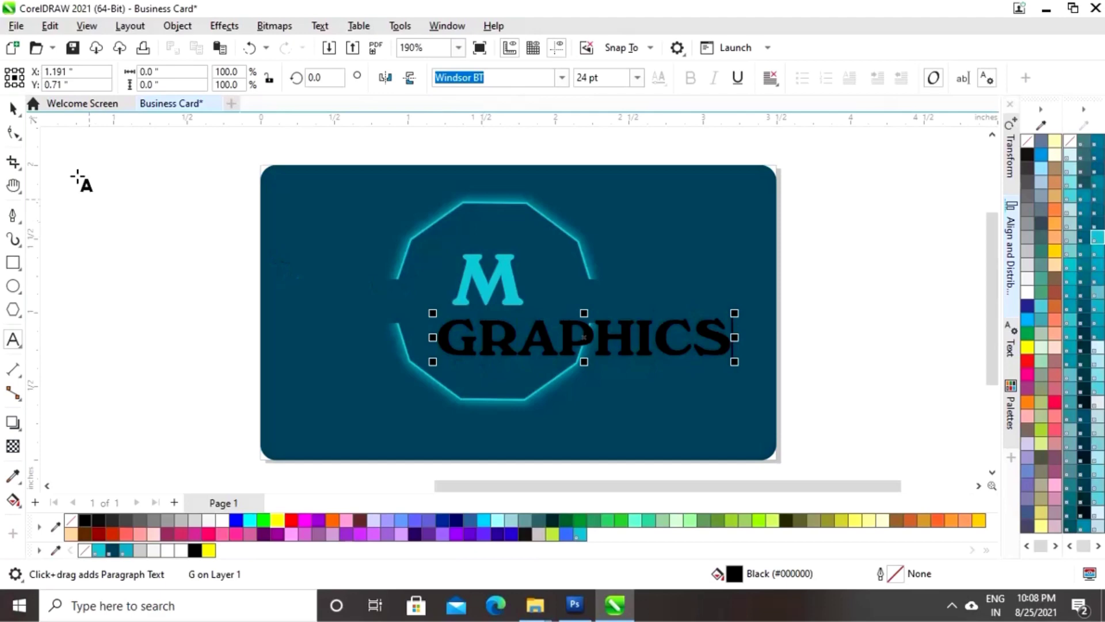
pyautogui.click(12, 107)
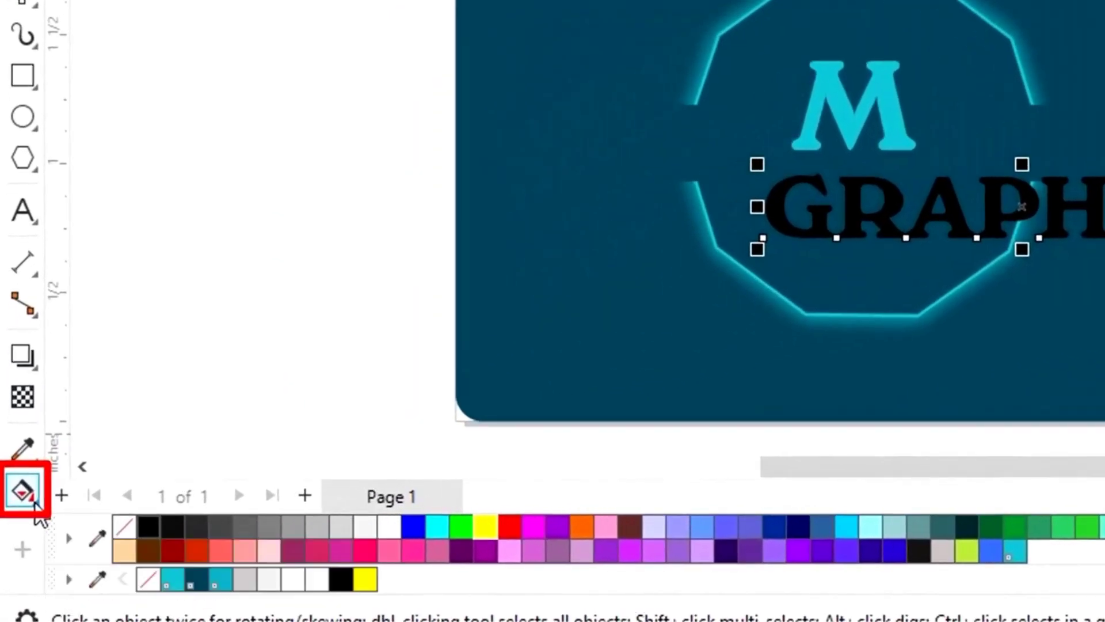
# Step: Apply a linear fountain fill across GRAPHICS with a grey start colour
pyautogui.click(35, 500)
pyautogui.click(109, 491)
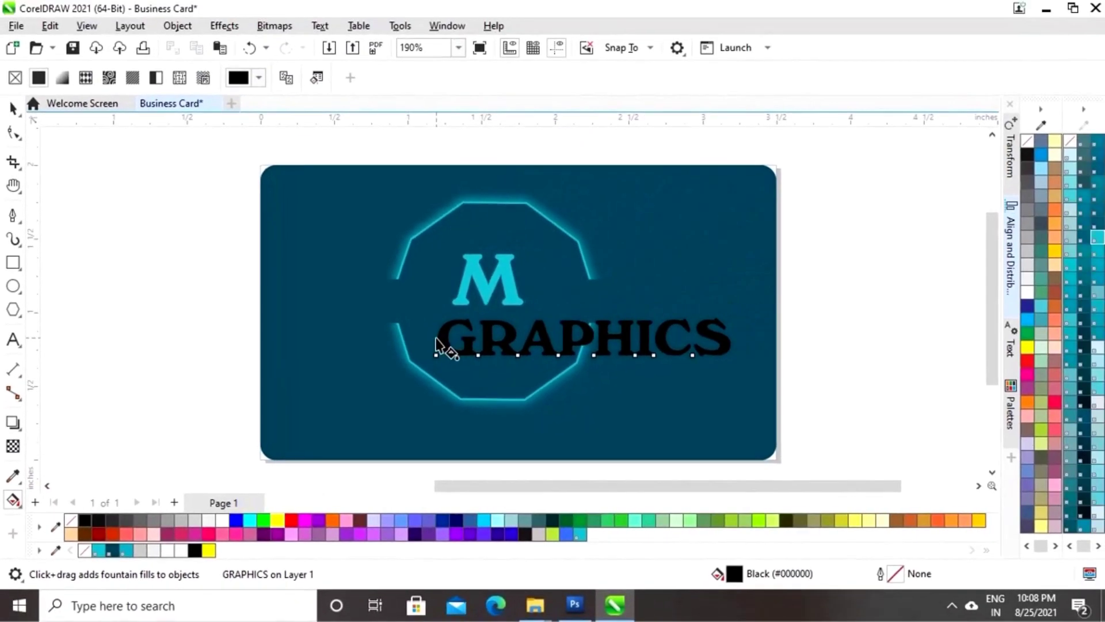
pyautogui.moveTo(477, 320); pyautogui.dragTo(783, 322)
pyautogui.moveTo(714, 341); pyautogui.dragTo(723, 338)
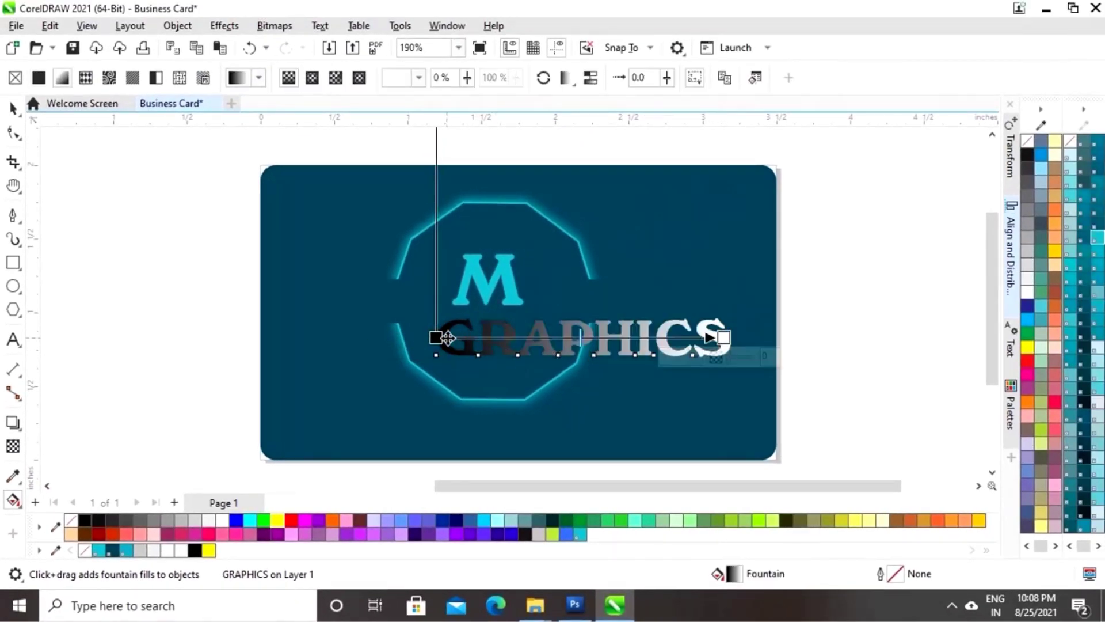
pyautogui.click(437, 338)
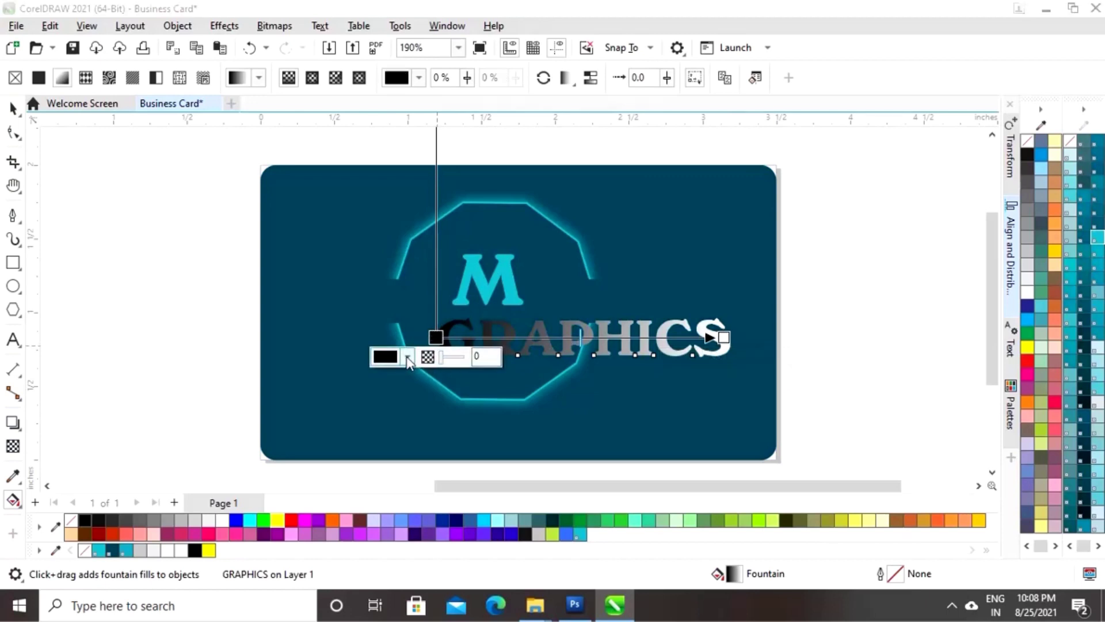
pyautogui.click(407, 356)
pyautogui.click(528, 324)
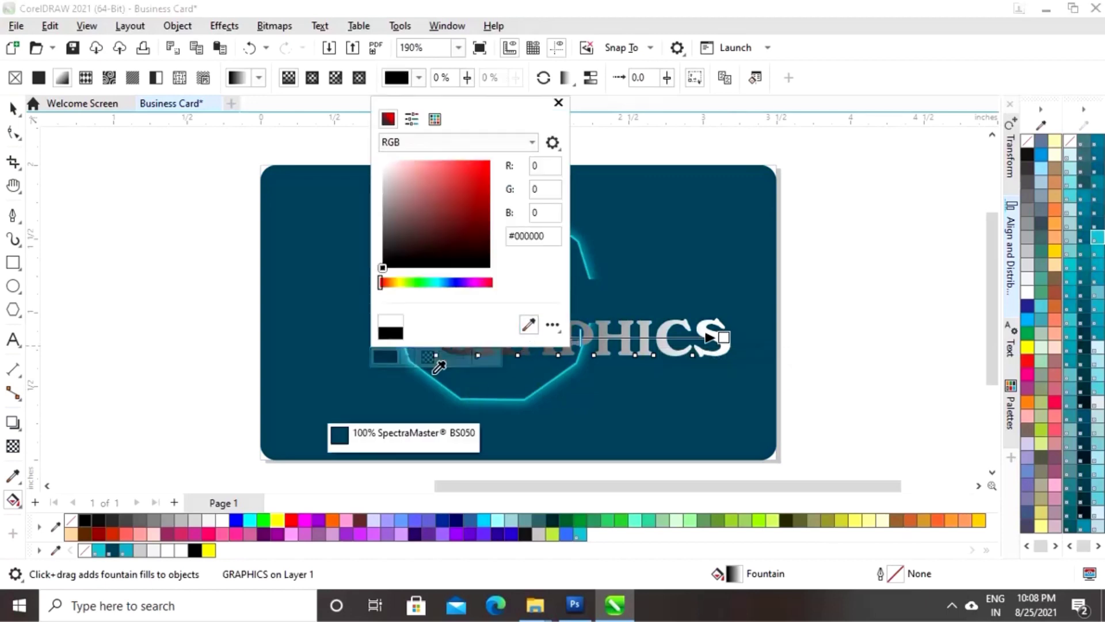
pyautogui.click(140, 548)
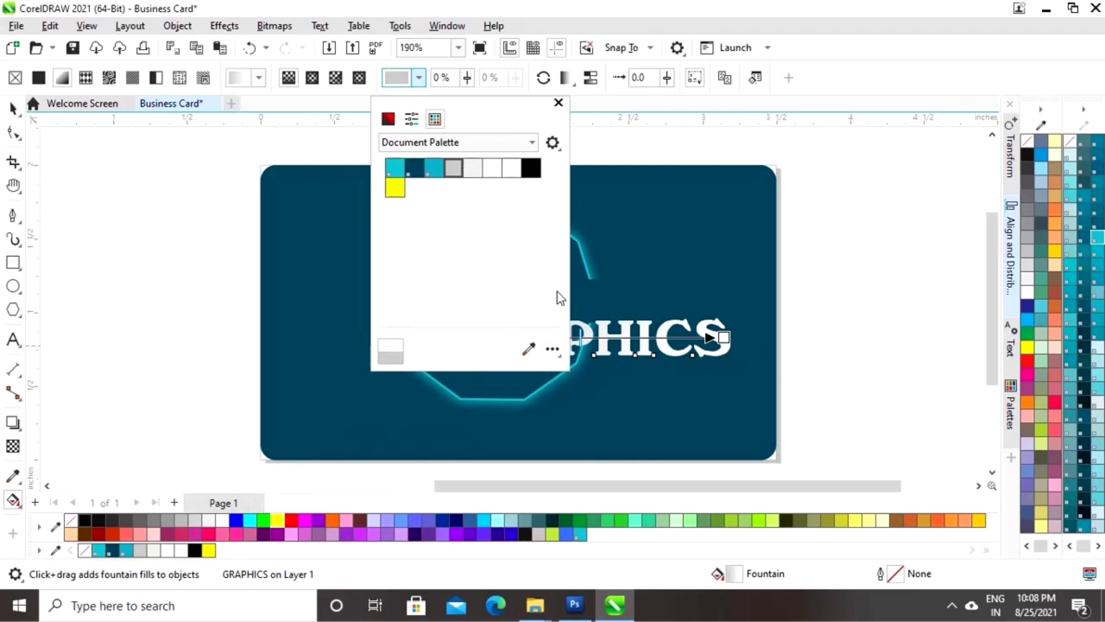
pyautogui.click(559, 103)
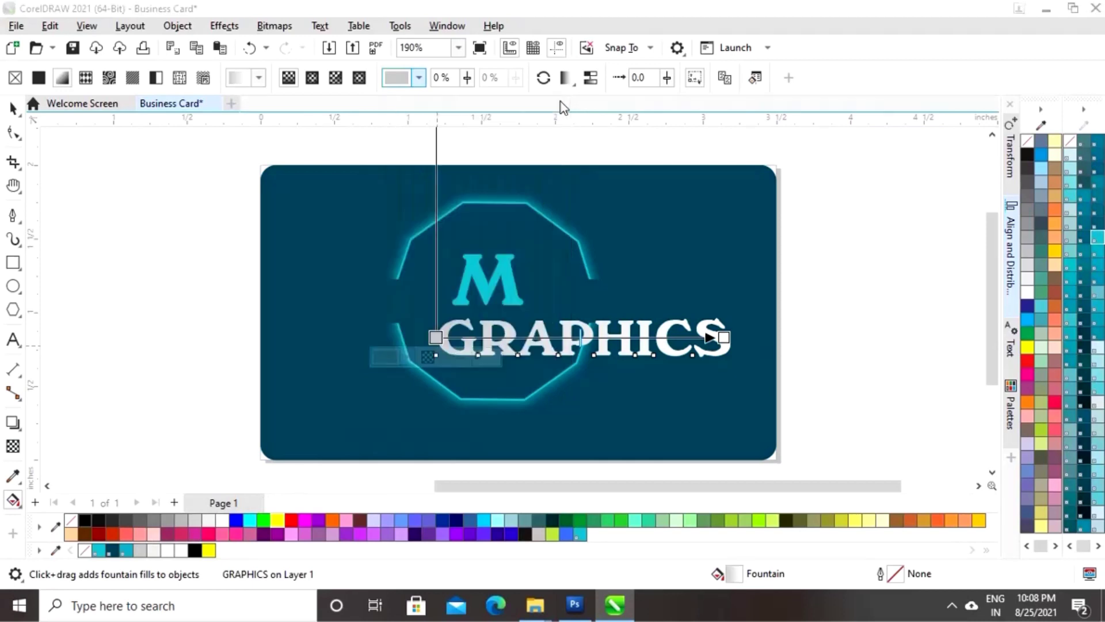
# Step: Add gradient stops of light grey at 24% and white at 52%
pyautogui.doubleClick(502, 338)
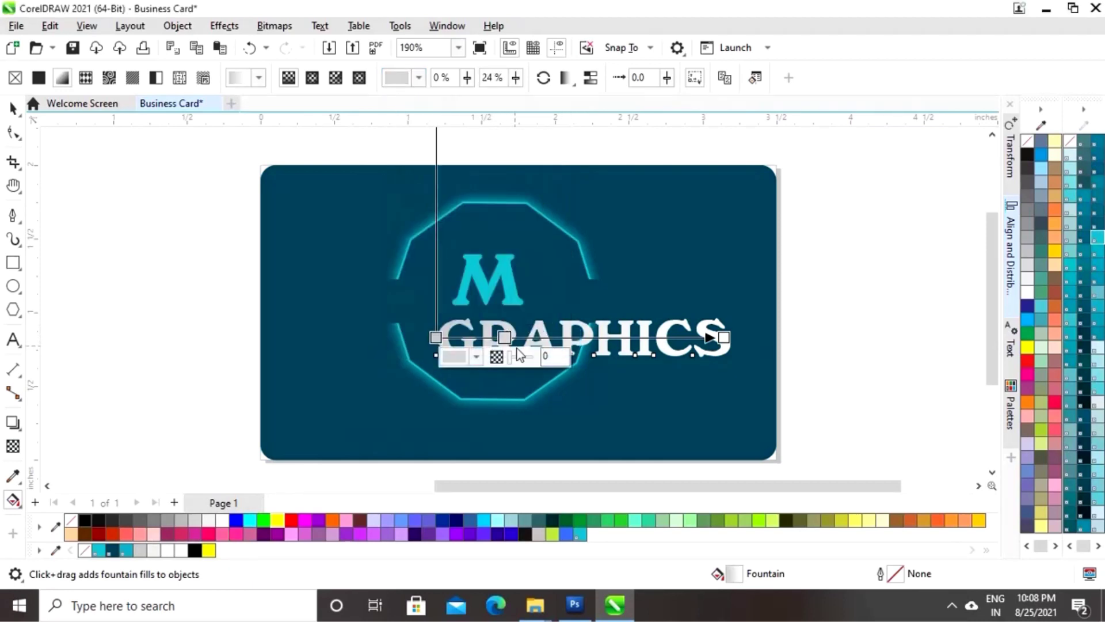
pyautogui.click(477, 358)
pyautogui.click(598, 325)
pyautogui.click(165, 550)
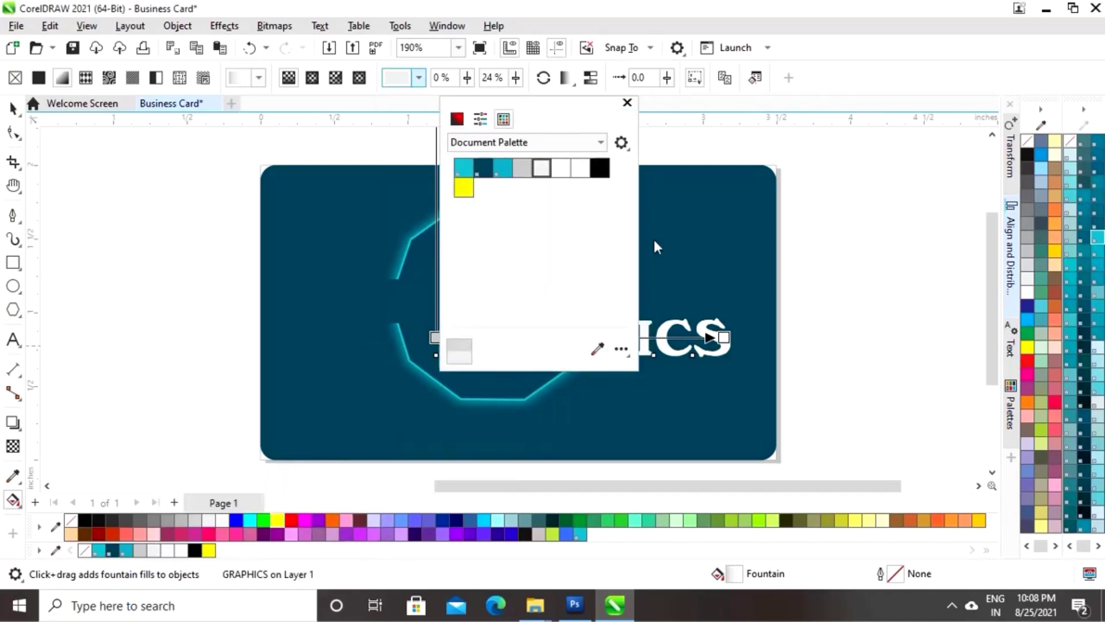
pyautogui.click(628, 102)
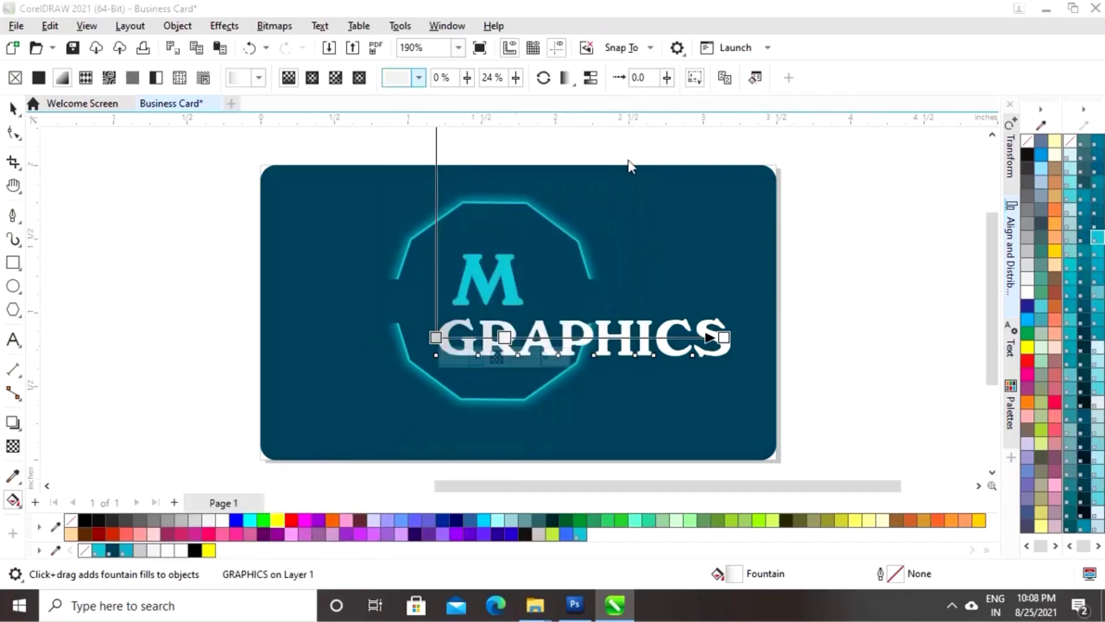
pyautogui.doubleClick(580, 340)
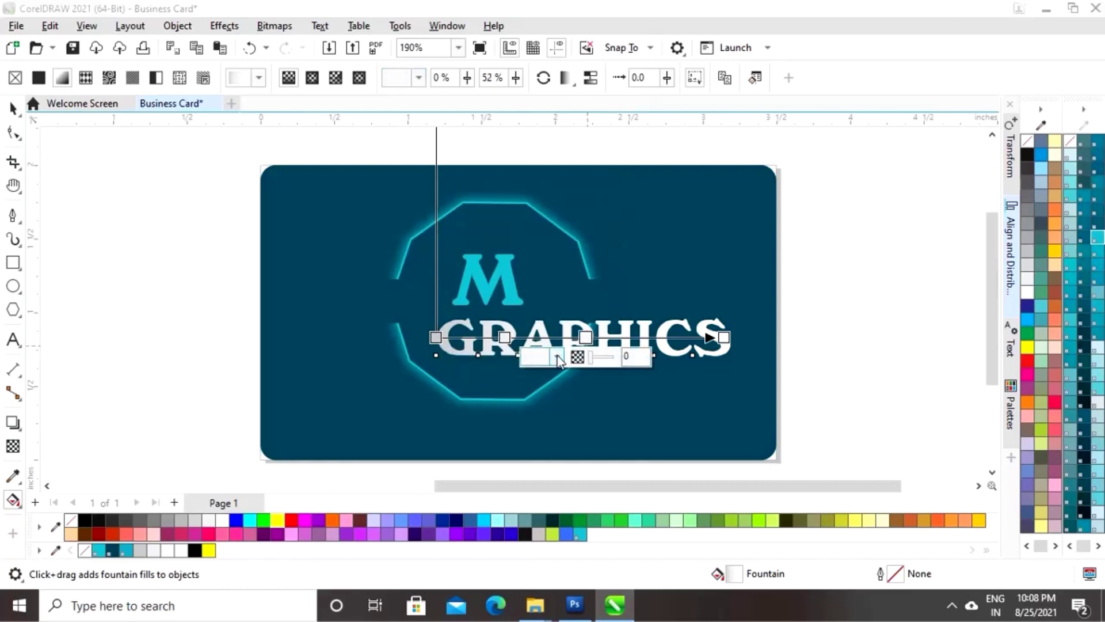
pyautogui.click(557, 355)
pyautogui.click(678, 324)
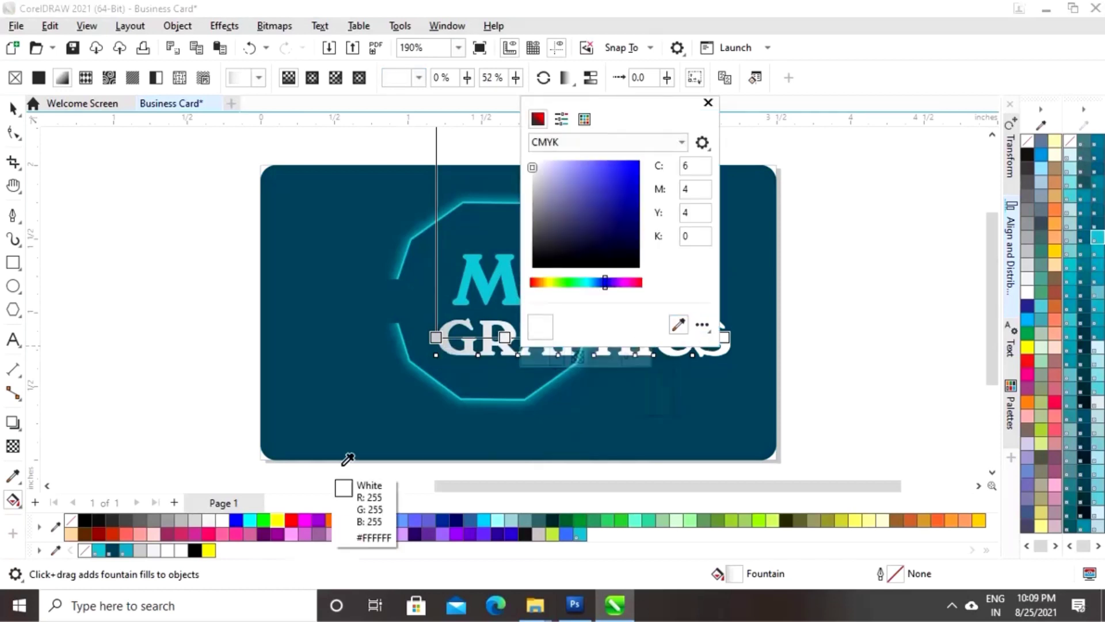
pyautogui.click(169, 551)
pyautogui.click(708, 102)
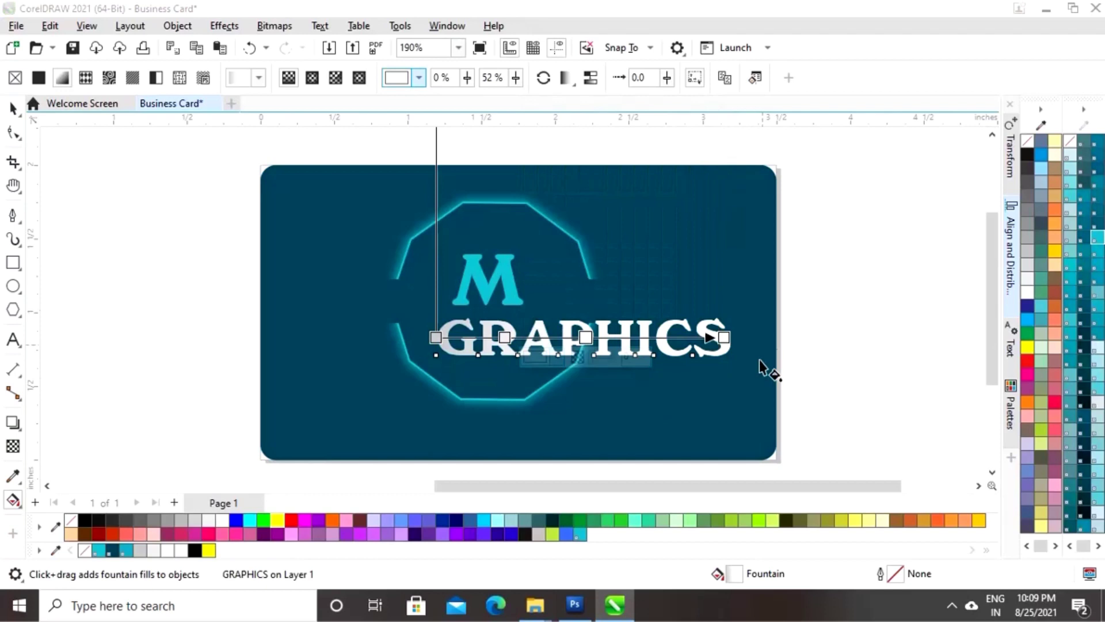
# Step: Set the gradient end to grey and stretch it across the whole word
pyautogui.click(724, 337)
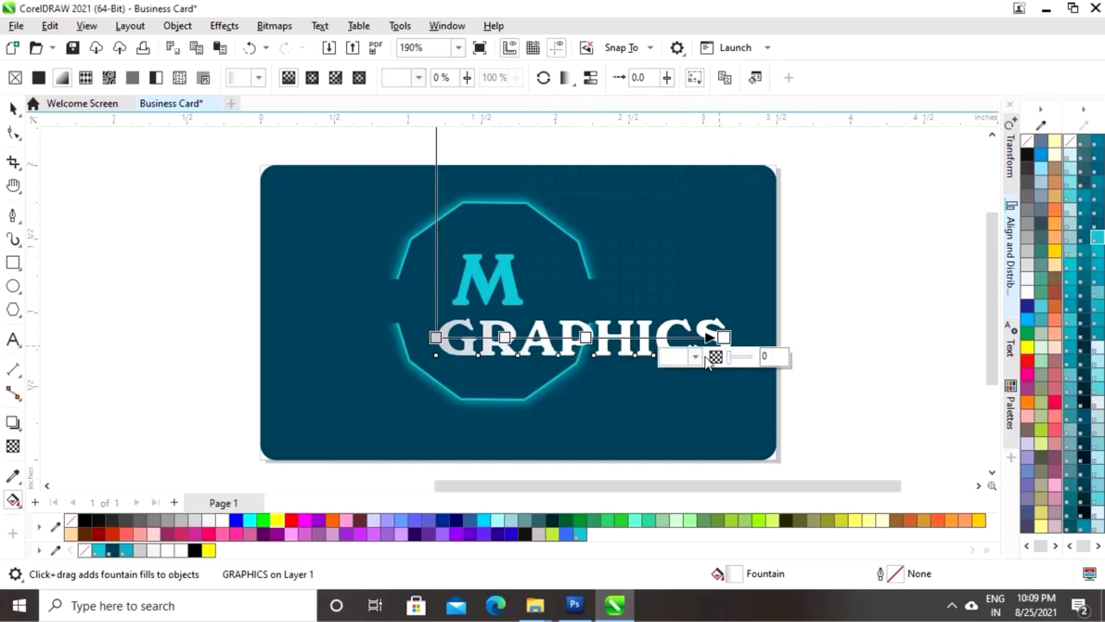
pyautogui.click(703, 357)
pyautogui.click(816, 300)
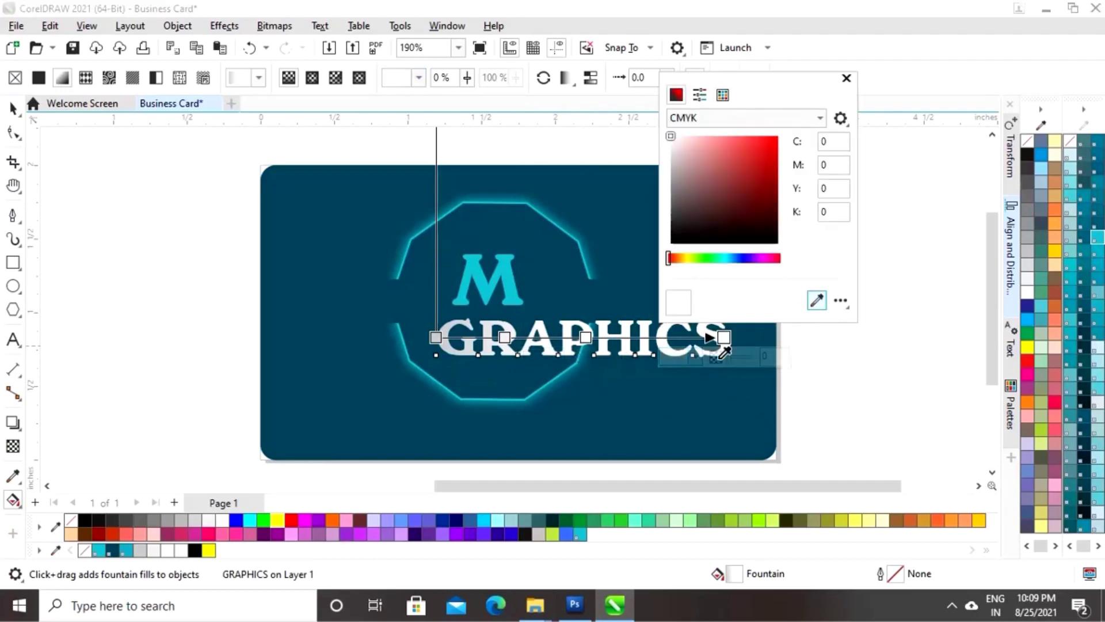
pyautogui.click(158, 550)
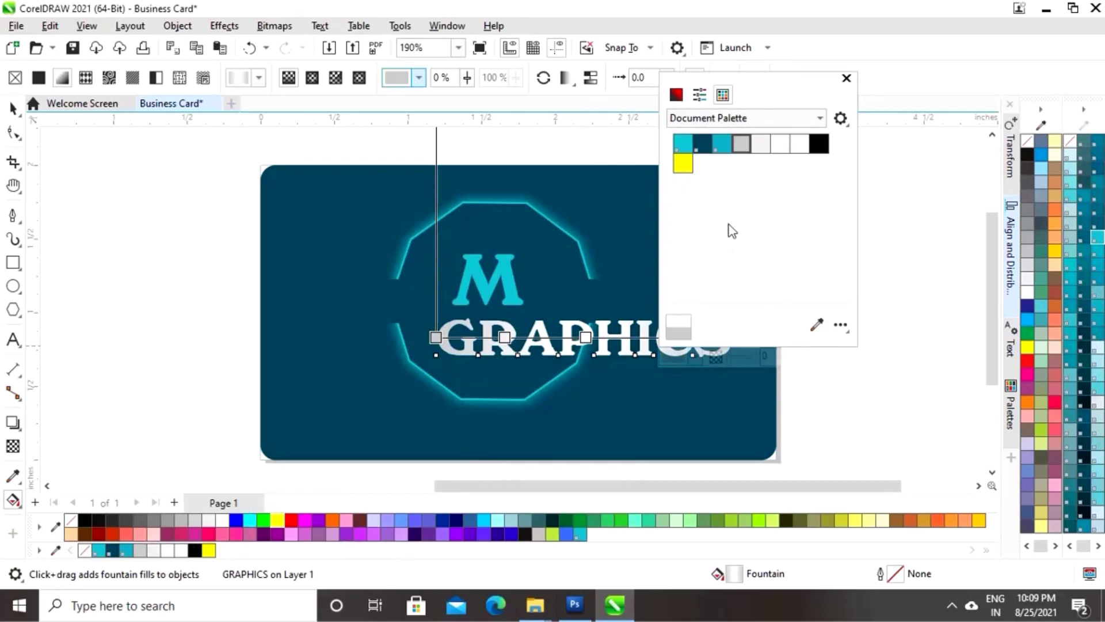
pyautogui.click(847, 79)
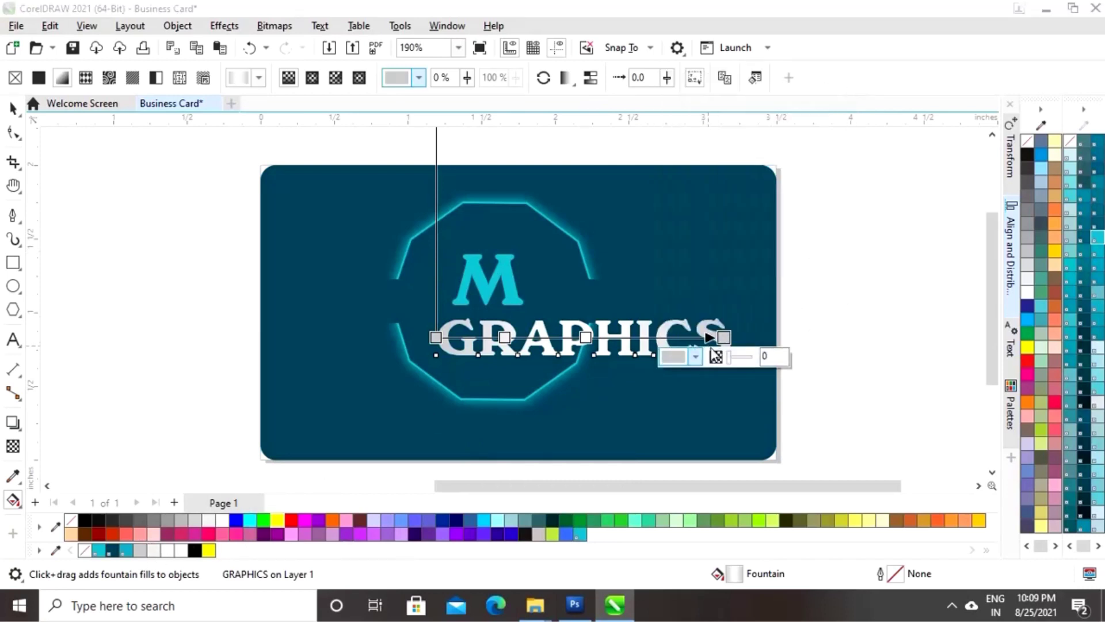
pyautogui.moveTo(722, 335); pyautogui.dragTo(760, 340)
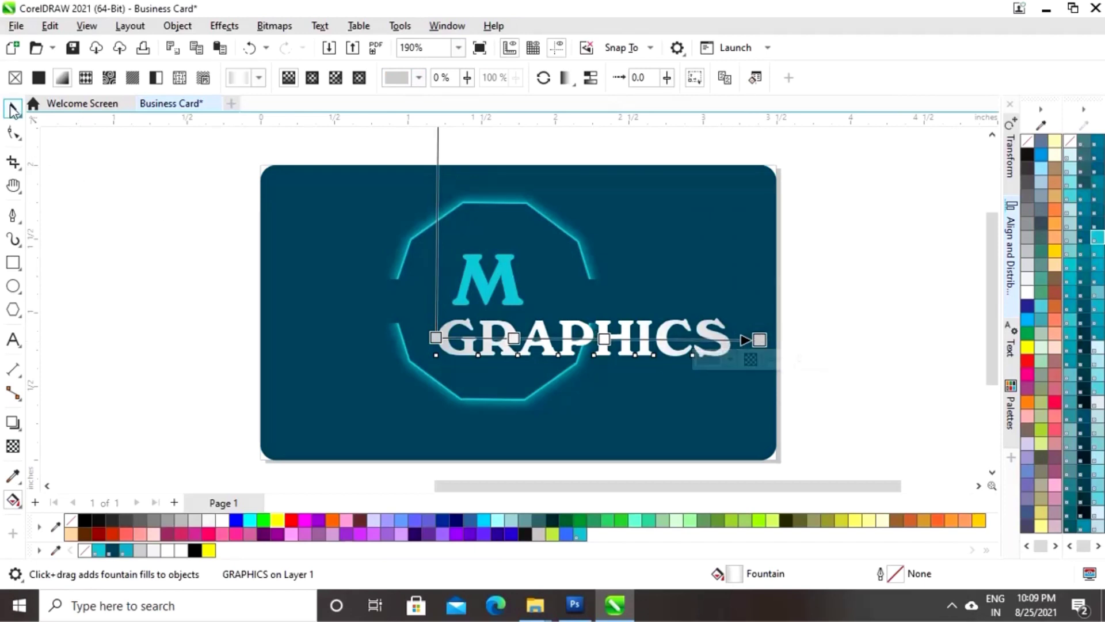
# Step: Shrink GRAPHICS to about 12 pt under the M, then select all logo pieces
pyautogui.click(14, 110)
pyautogui.moveTo(627, 339); pyautogui.dragTo(557, 324)
pyautogui.moveTo(667, 300); pyautogui.dragTo(647, 316)
pyautogui.moveTo(540, 329); pyautogui.dragTo(585, 311)
pyautogui.moveTo(160, 396); pyautogui.dragTo(624, 249)
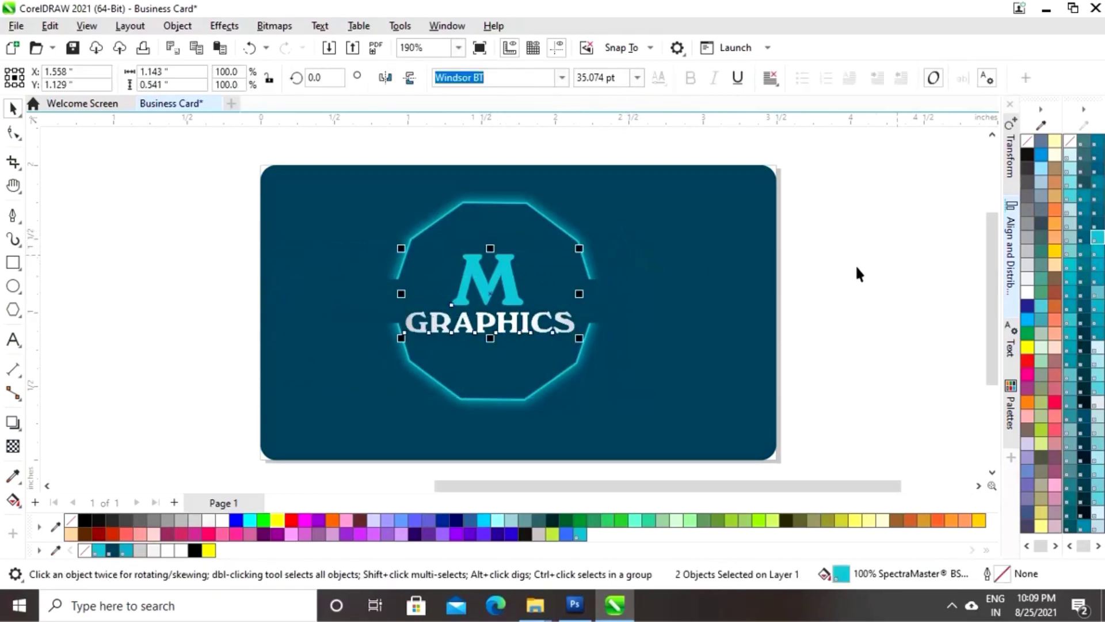
pyautogui.moveTo(142, 444); pyautogui.dragTo(719, 164)
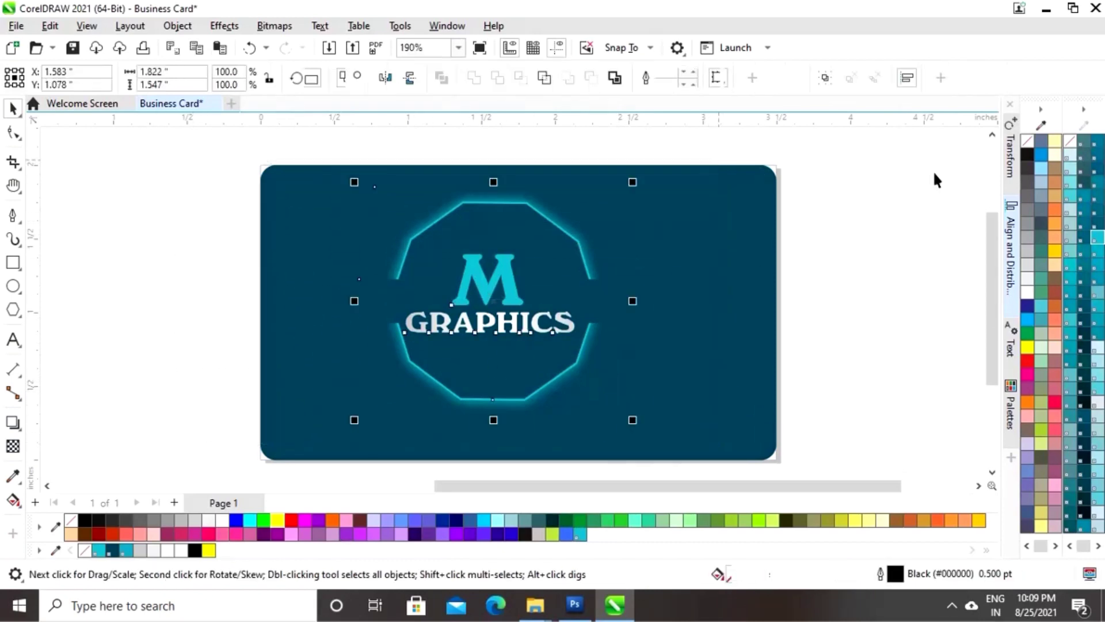
# Step: Centre the six logo objects horizontally on one another
pyautogui.click(1011, 240)
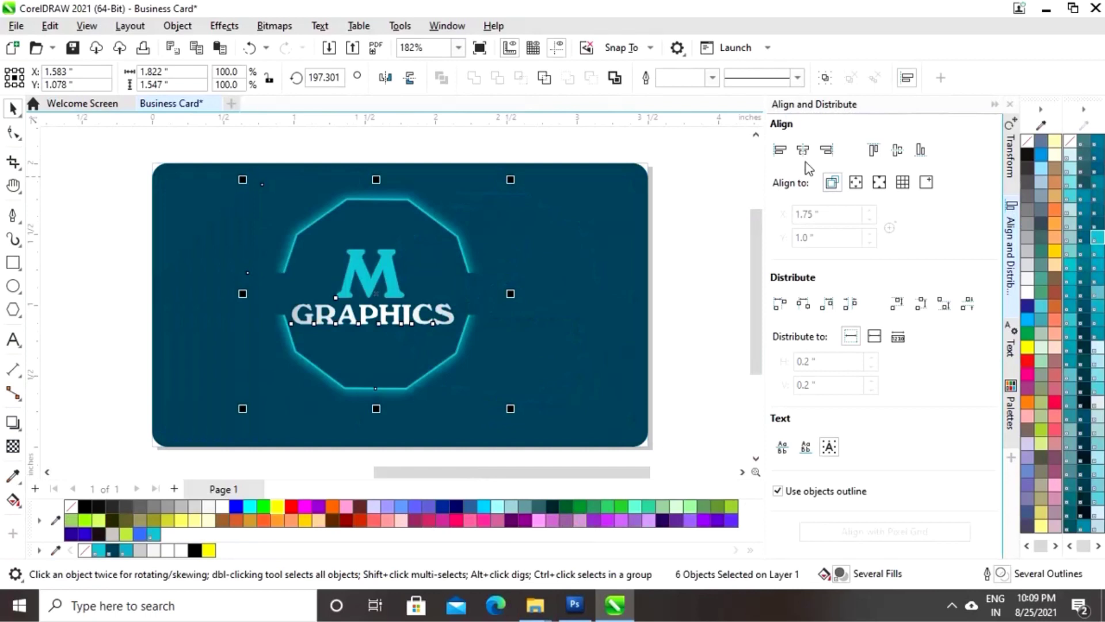
pyautogui.click(803, 151)
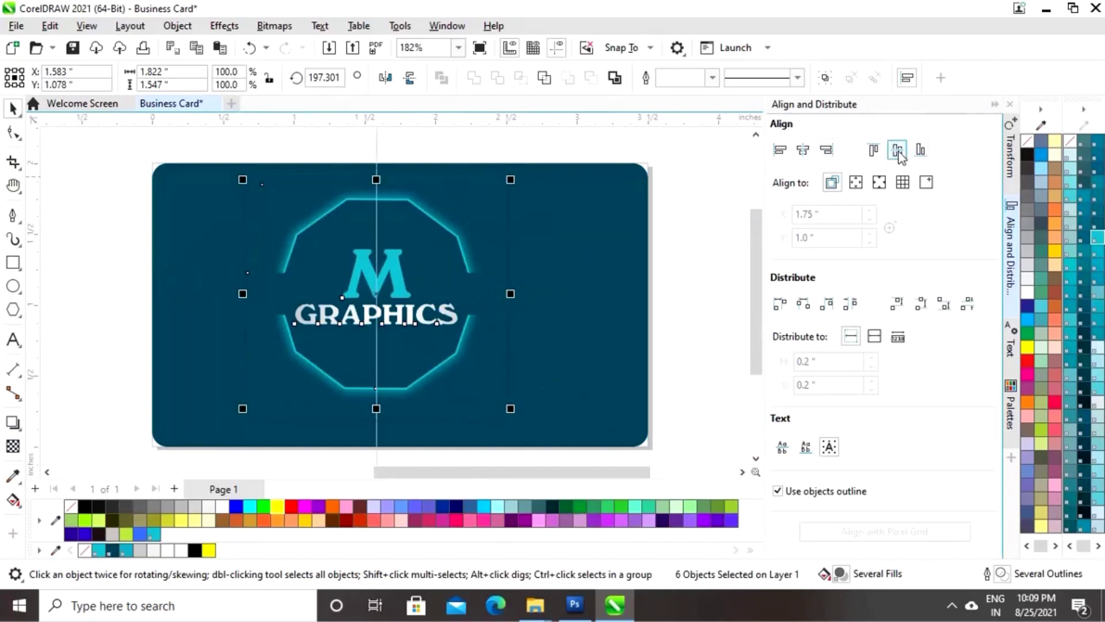
pyautogui.click(993, 106)
pyautogui.click(892, 275)
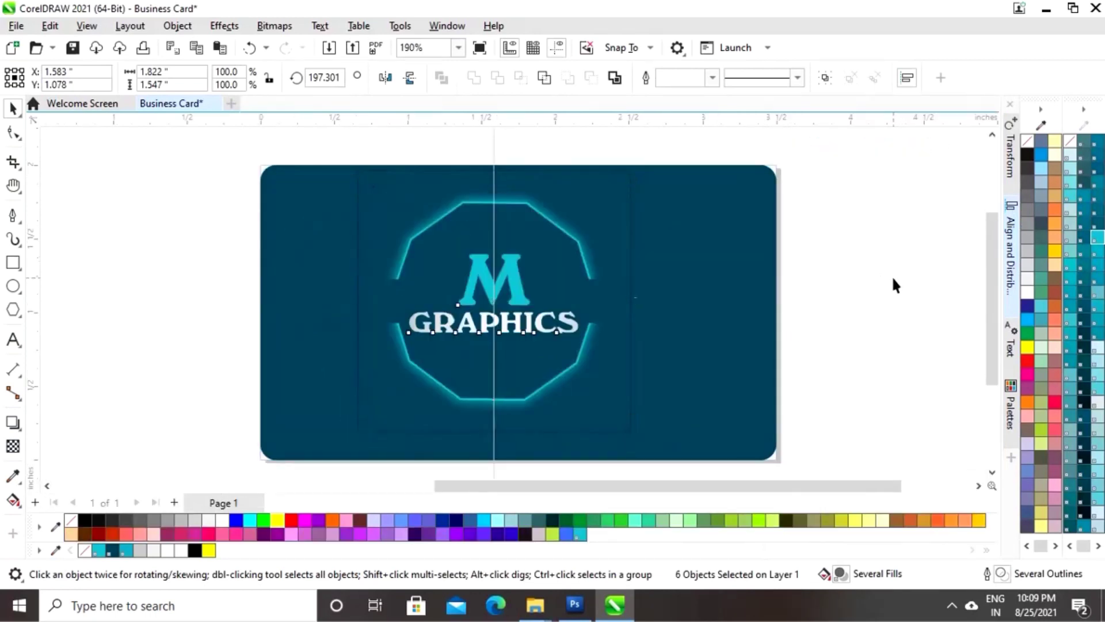
# Step: Shrink the GRAPHICS text slightly, to about 11 pt
pyautogui.click(531, 328)
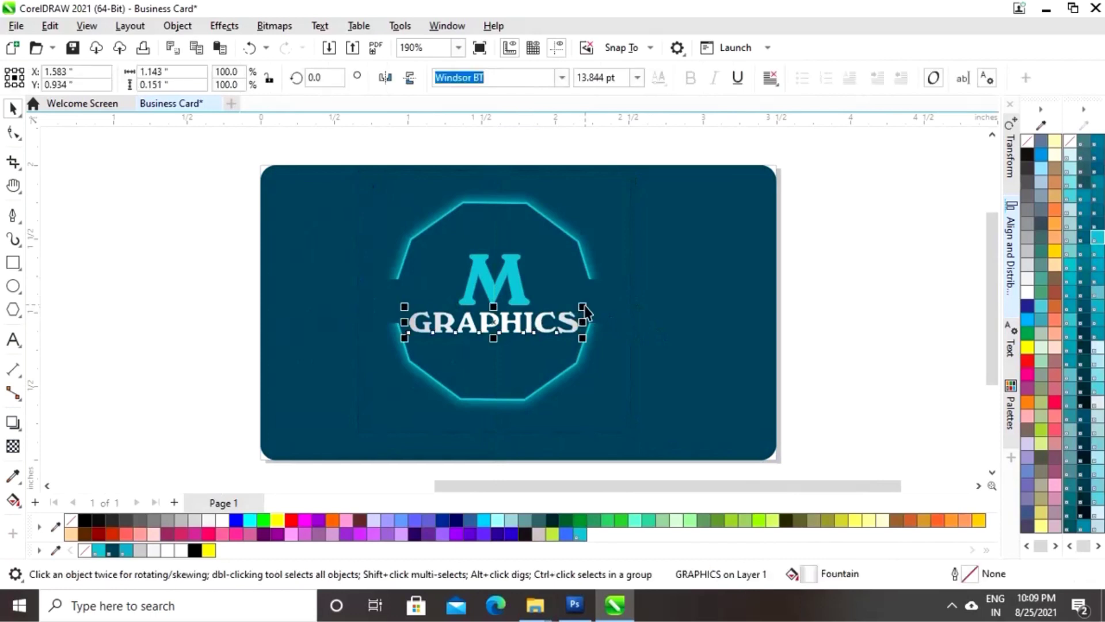
pyautogui.moveTo(582, 307); pyautogui.dragTo(579, 302)
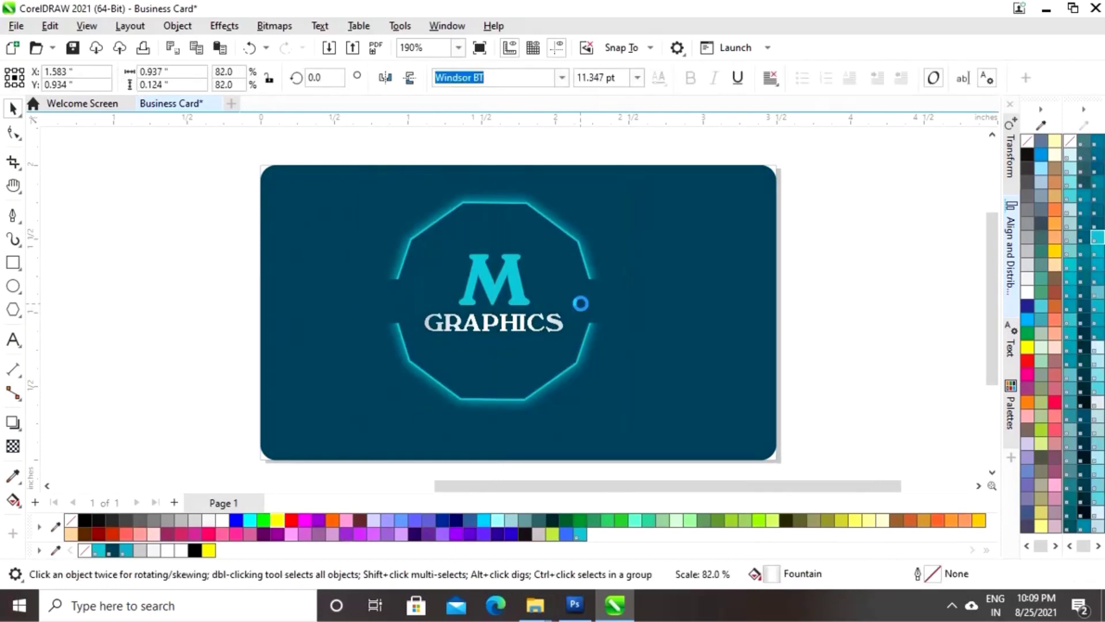
pyautogui.click(844, 264)
pyautogui.moveTo(218, 144); pyautogui.dragTo(797, 440)
pyautogui.click(1013, 276)
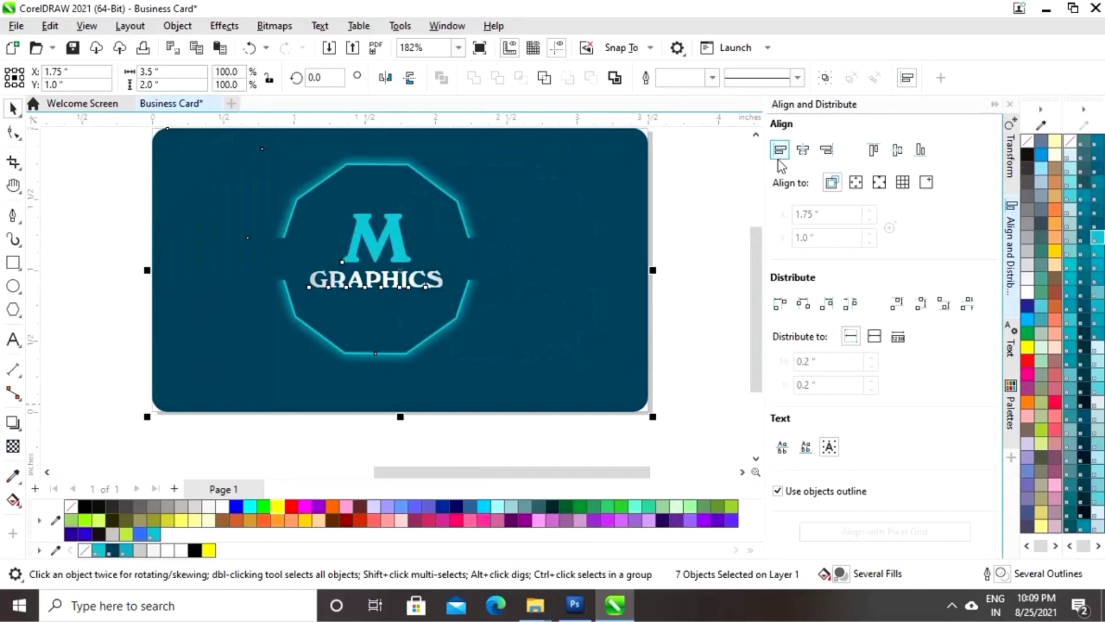
pyautogui.click(994, 105)
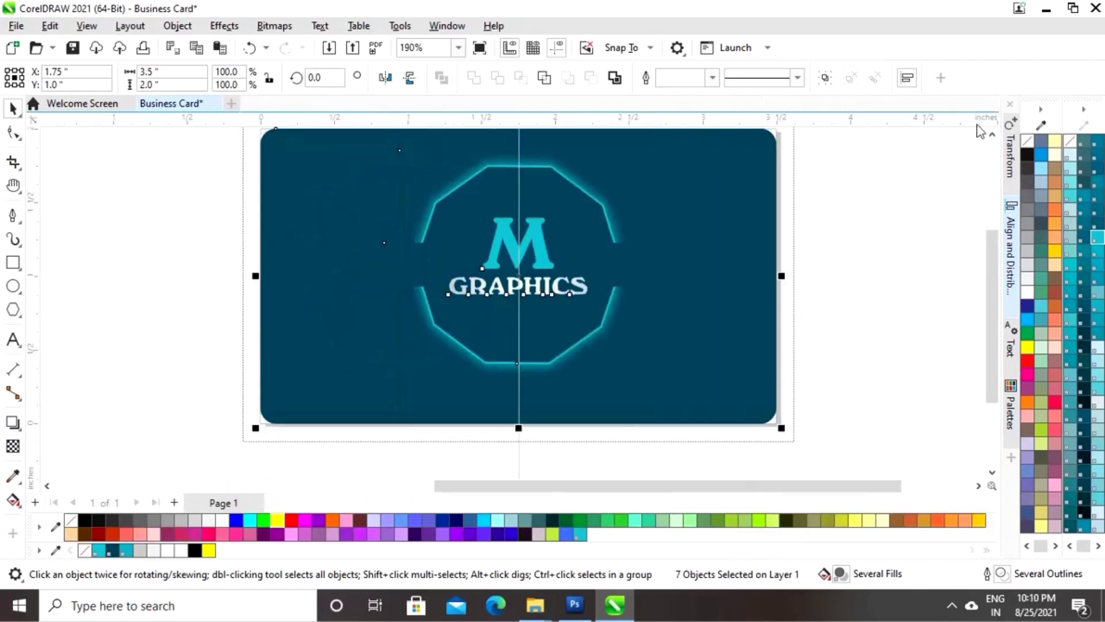
pyautogui.click(339, 471)
# Step: Group the decagon, M and GRAPHICS logo pieces together
pyautogui.moveTo(299, 452); pyautogui.dragTo(727, 193)
pyautogui.rightClick(522, 311)
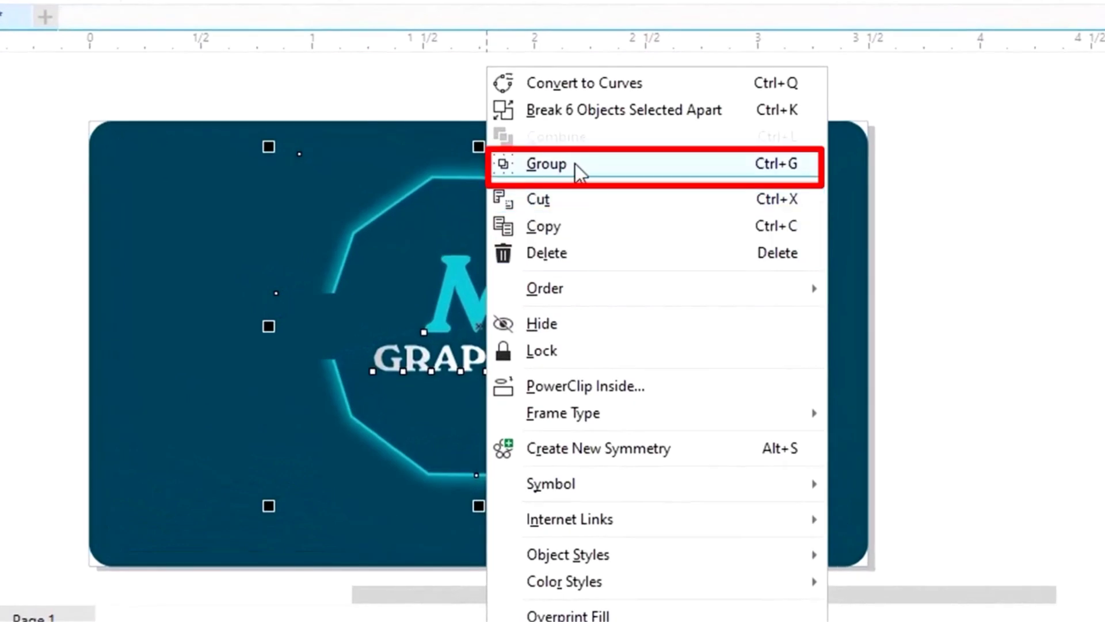
pyautogui.click(562, 201)
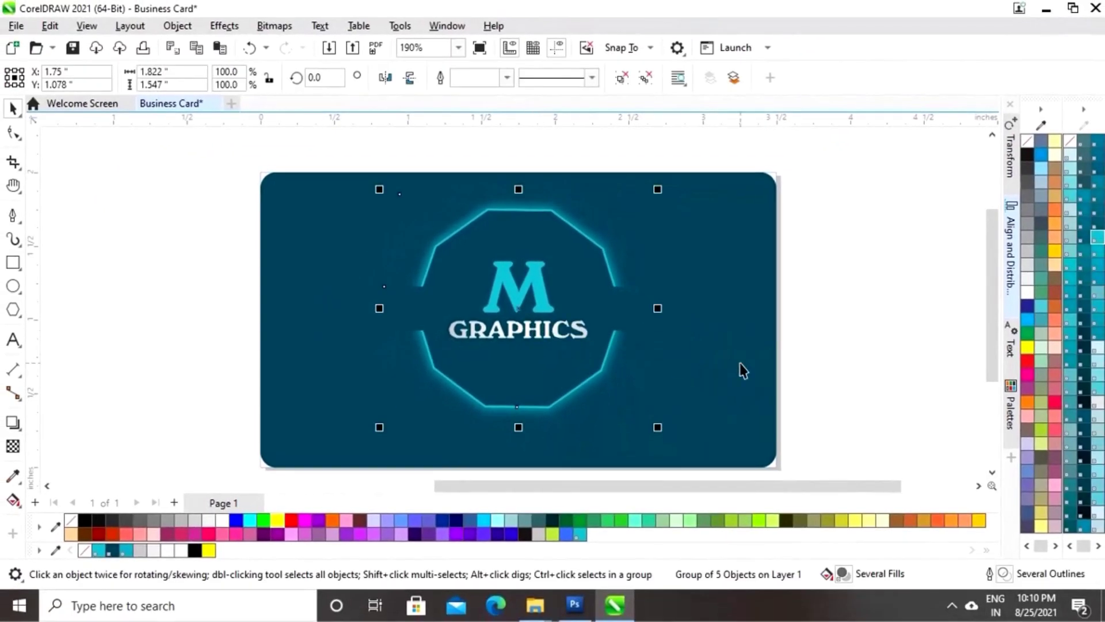
# Step: Centre the logo group horizontally and vertically on the card background
pyautogui.keyDown('shift'); pyautogui.click(749, 368); pyautogui.keyUp('shift')
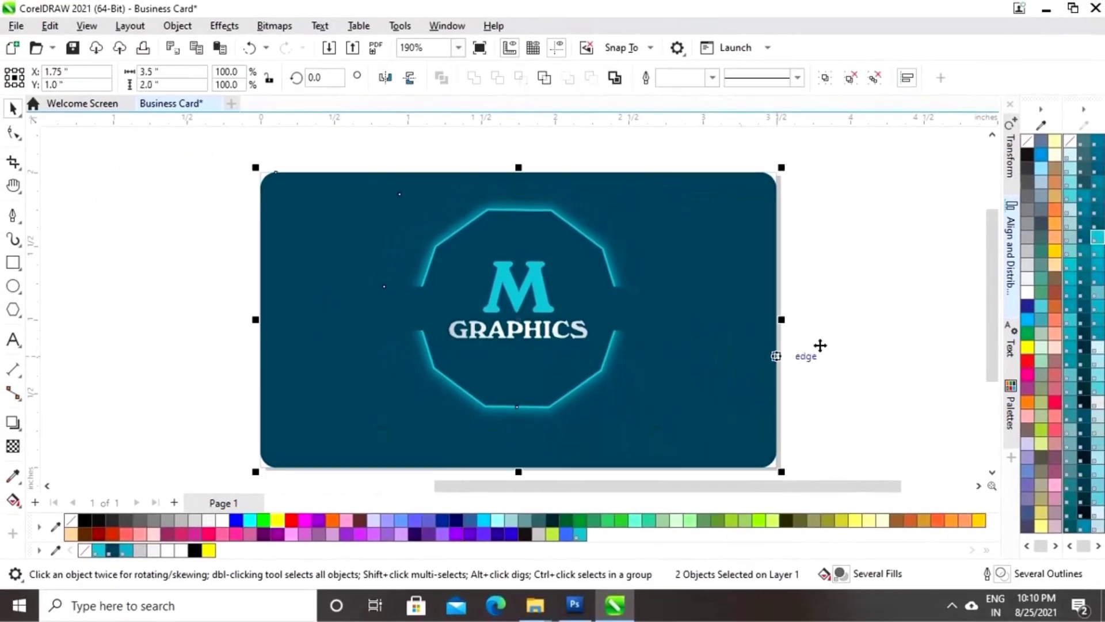
pyautogui.click(1011, 253)
pyautogui.click(802, 151)
pyautogui.click(898, 151)
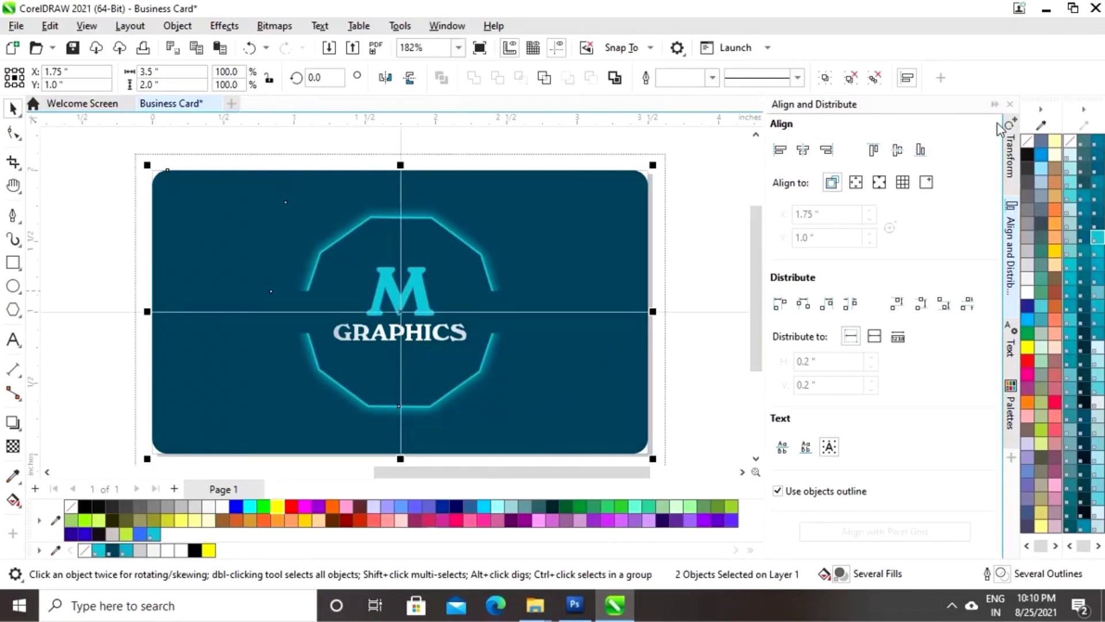
pyautogui.click(994, 104)
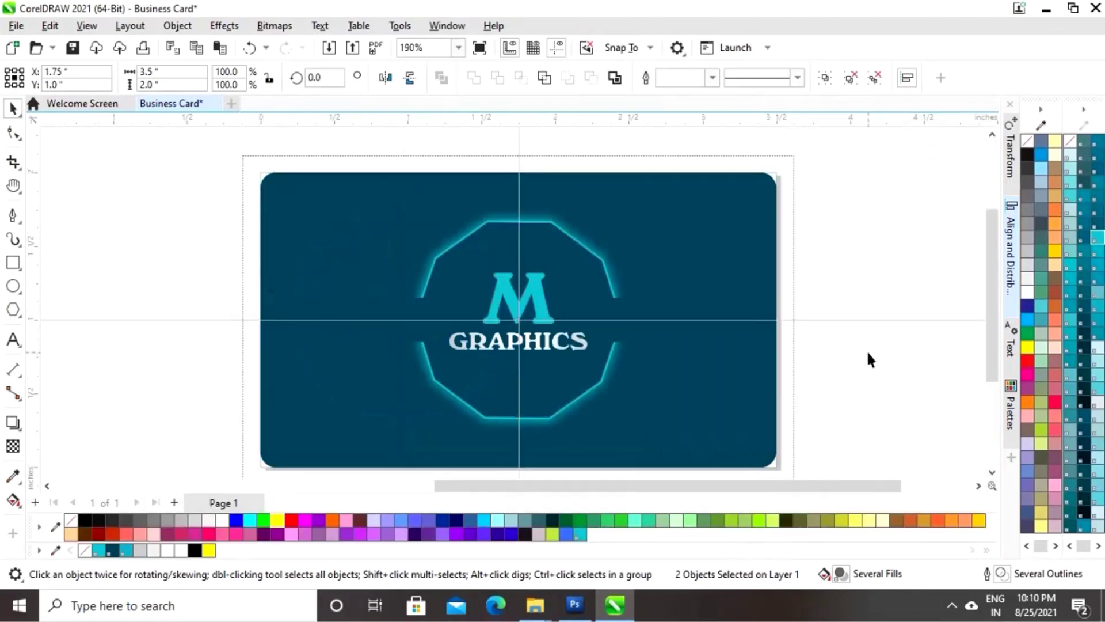
pyautogui.click(884, 349)
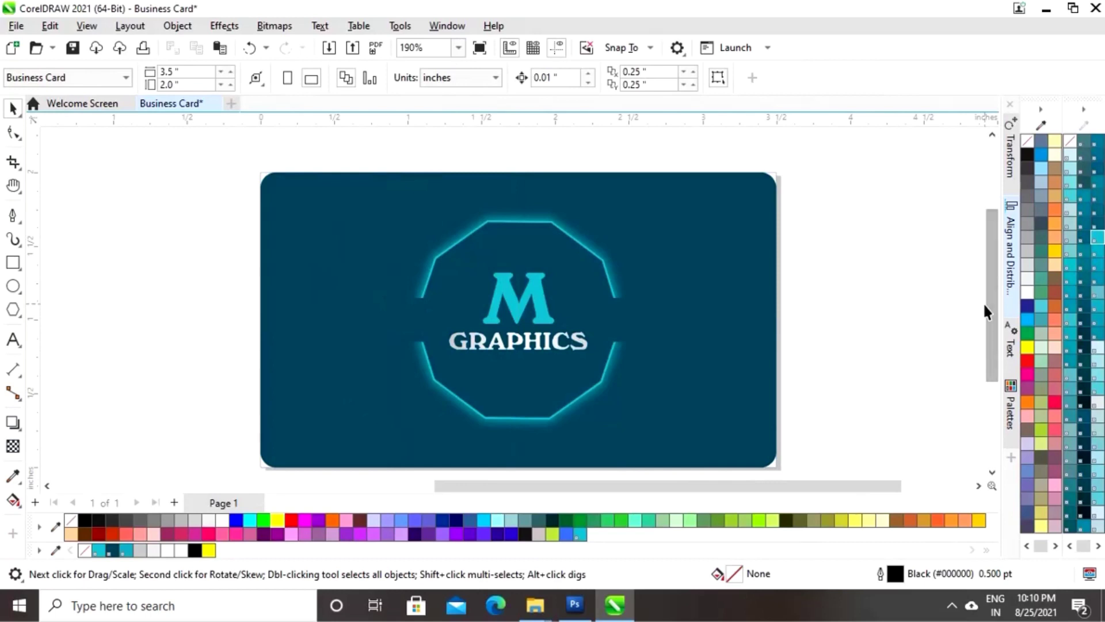
pyautogui.scroll(-1, 991, 314)
# Step: Drop a duplicate of the logo card to the right, then delete the left card's logo group
pyautogui.moveTo(992, 315); pyautogui.dragTo(991, 321)
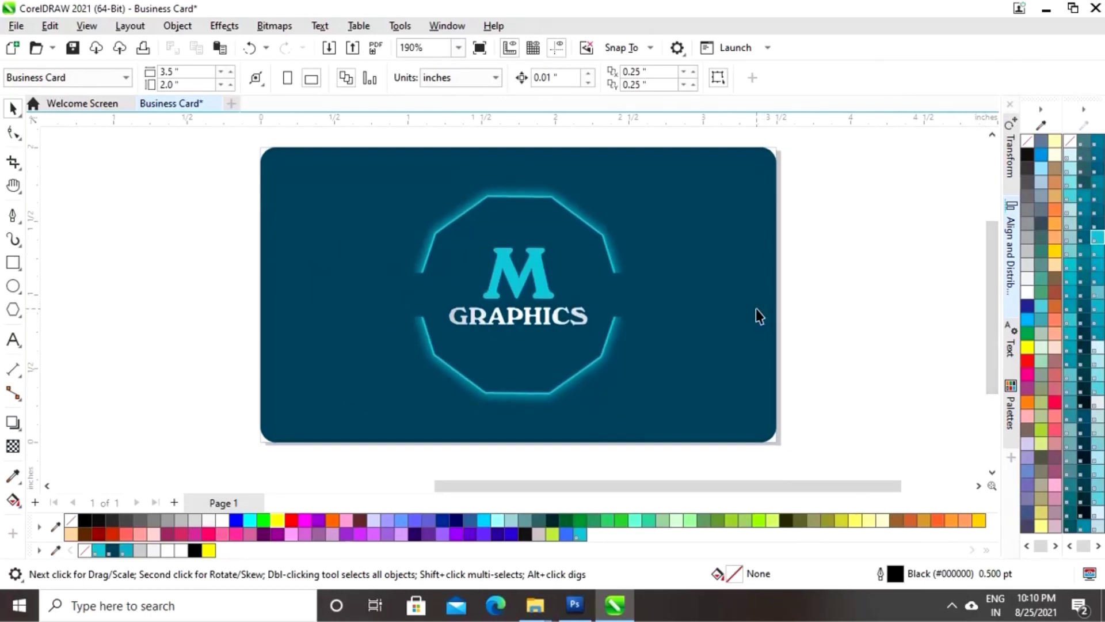
pyautogui.scroll(-2, 759, 315)
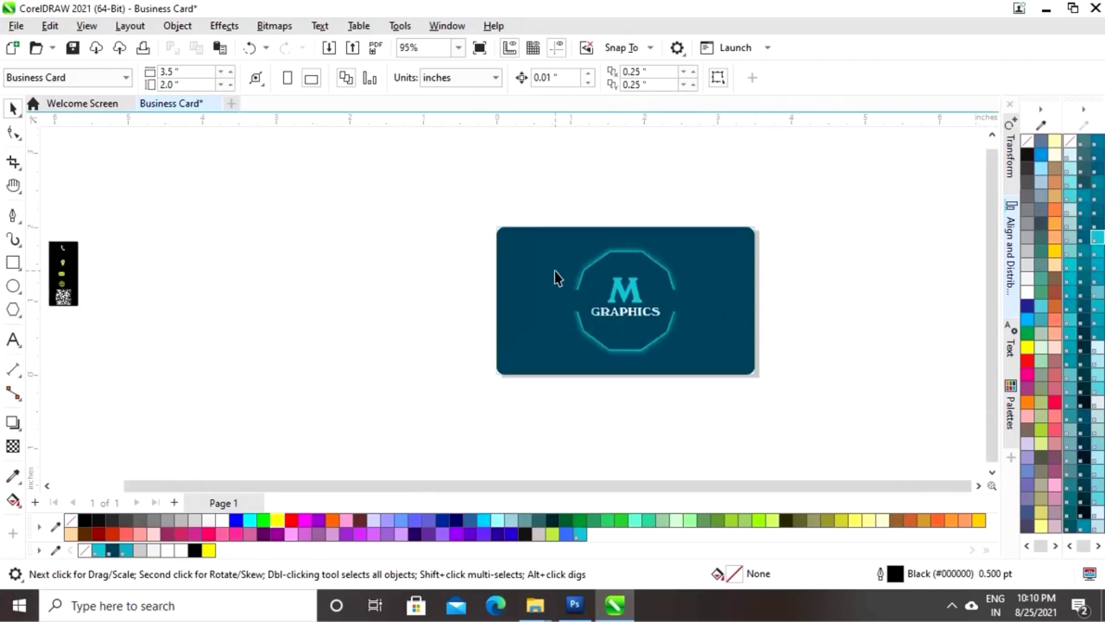
pyautogui.moveTo(467, 208); pyautogui.dragTo(791, 415)
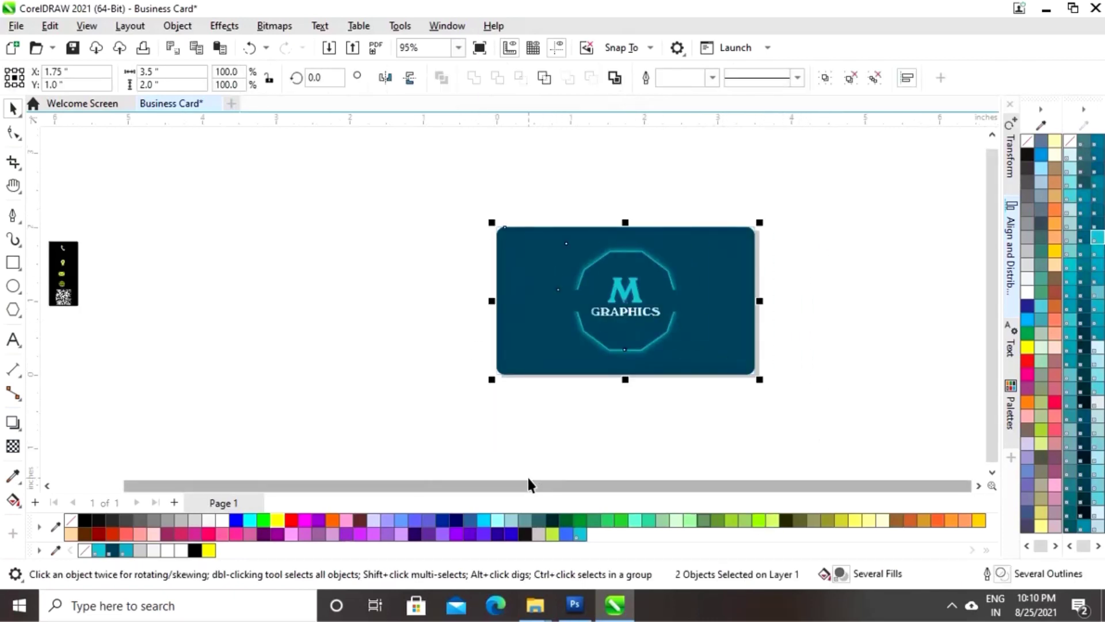
pyautogui.moveTo(528, 493); pyautogui.dragTo(525, 494)
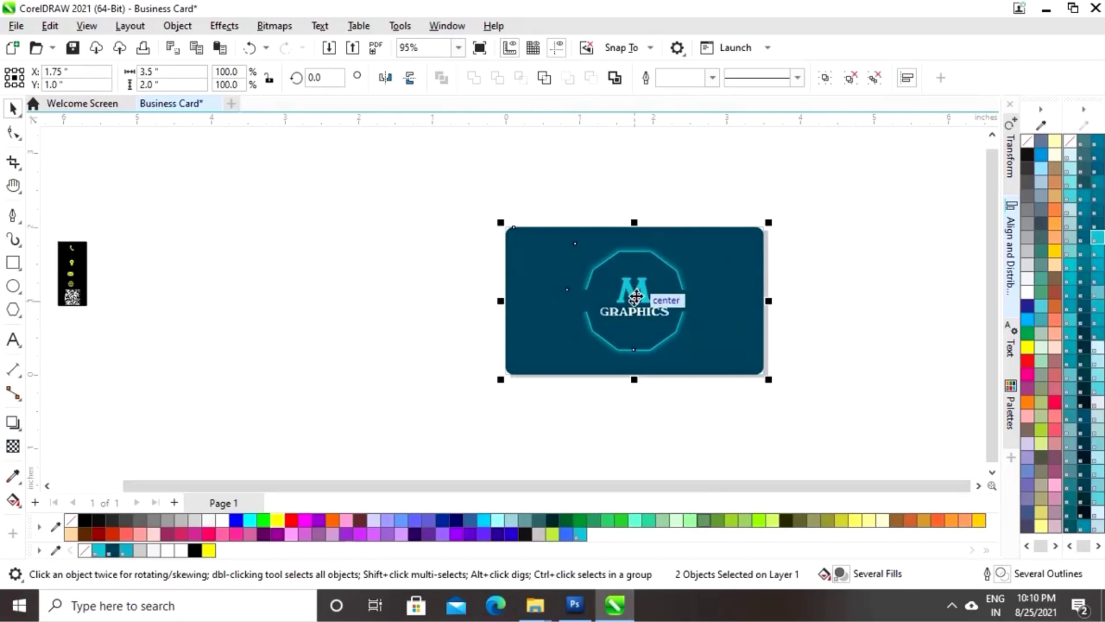
pyautogui.moveTo(636, 296)
pyautogui.mouseDown()
pyautogui.moveTo(744, 312)
pyautogui.moveTo(924, 285)
pyautogui.moveTo(933, 305)
pyautogui.mouseUp()
pyautogui.click(589, 407)
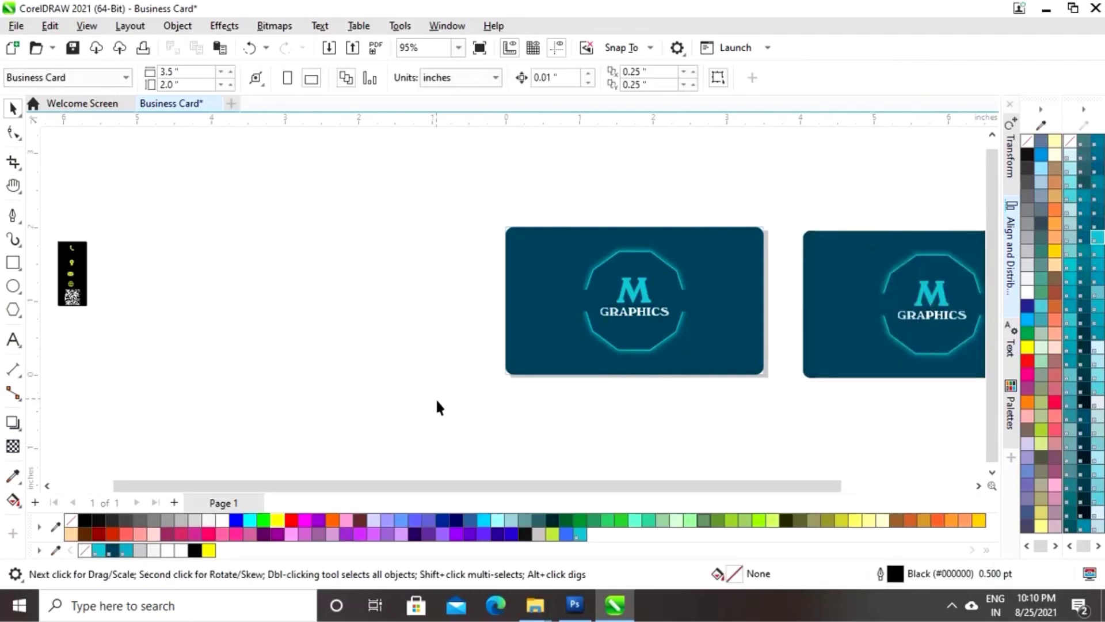
pyautogui.moveTo(508, 413); pyautogui.dragTo(753, 217)
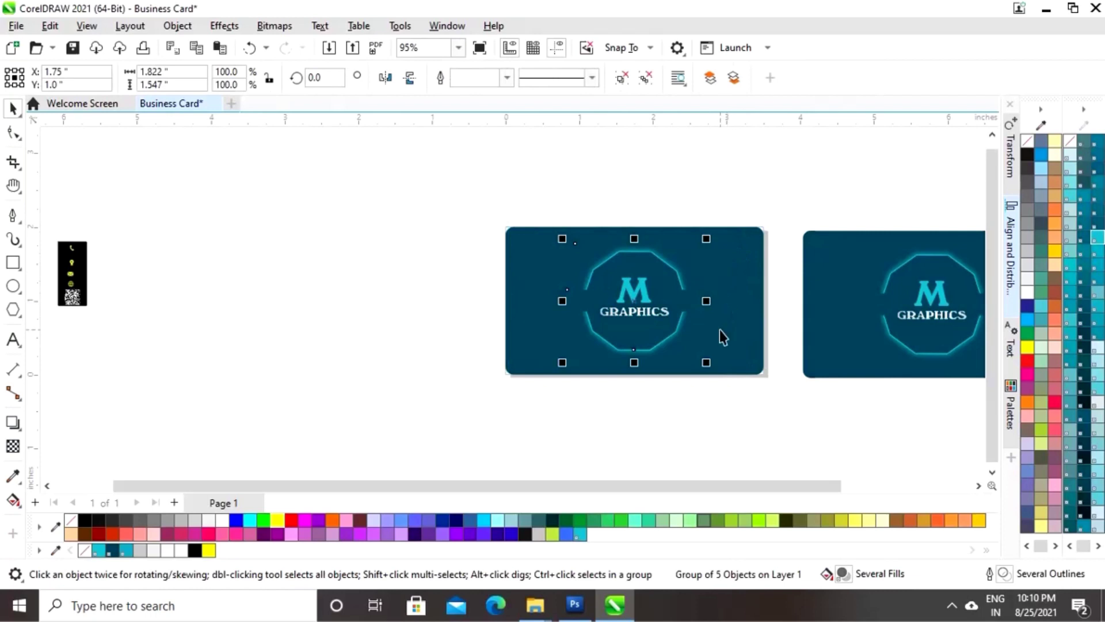
pyautogui.press('Delete')
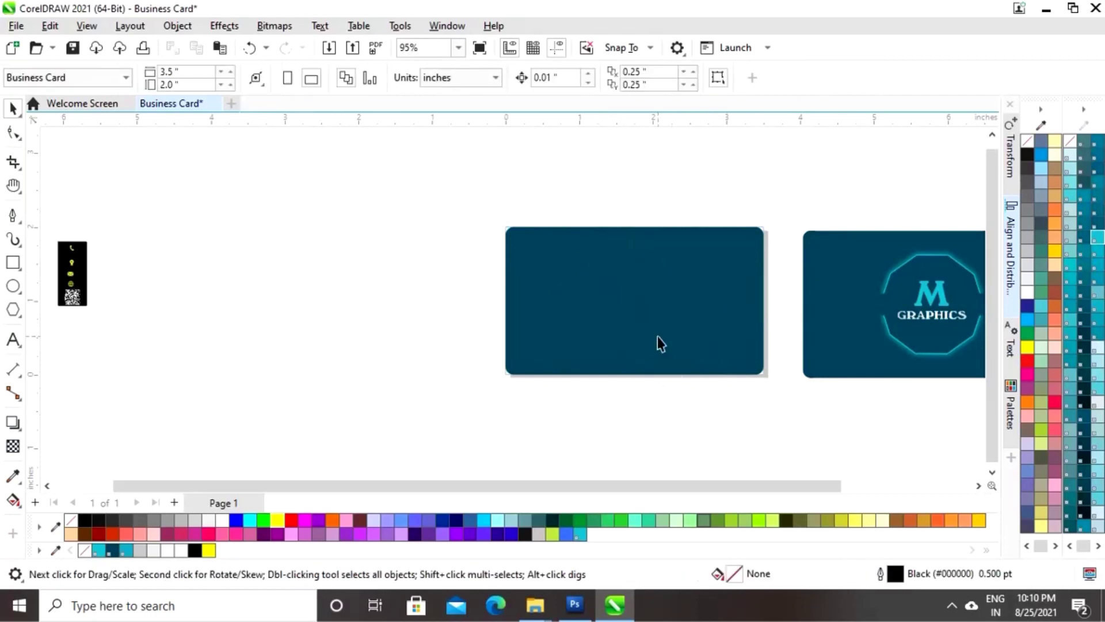
# Step: Zoom in and make a cyan 2.278 × 2.0 inch copy of the background, narrowed from the left
pyautogui.click(658, 338)
pyautogui.press('z')
pyautogui.moveTo(471, 204); pyautogui.dragTo(783, 401)
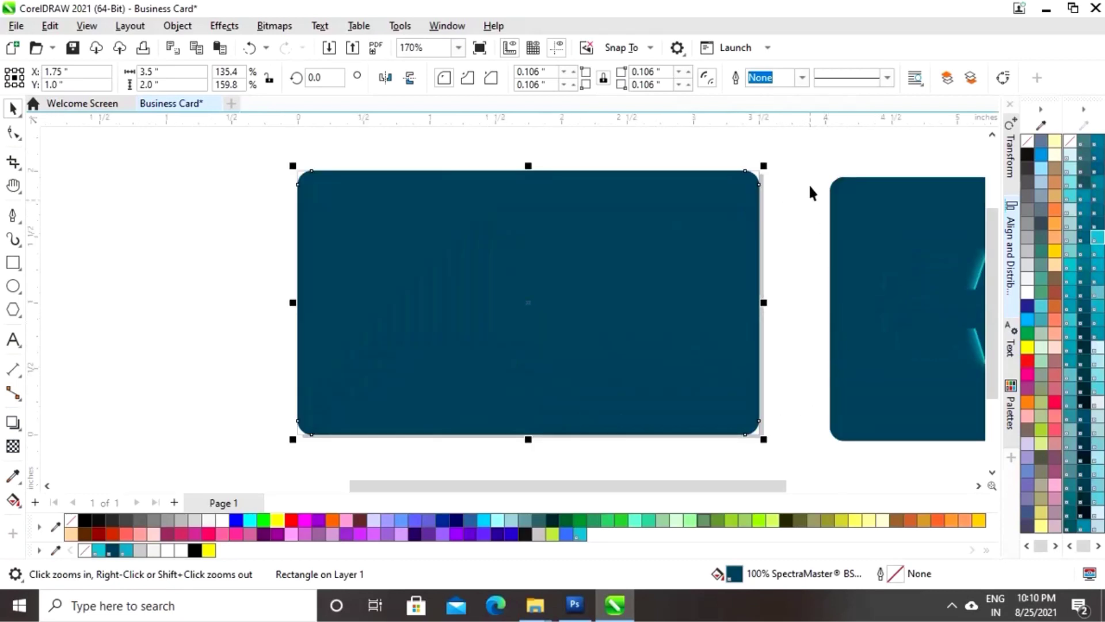
pyautogui.click(780, 258)
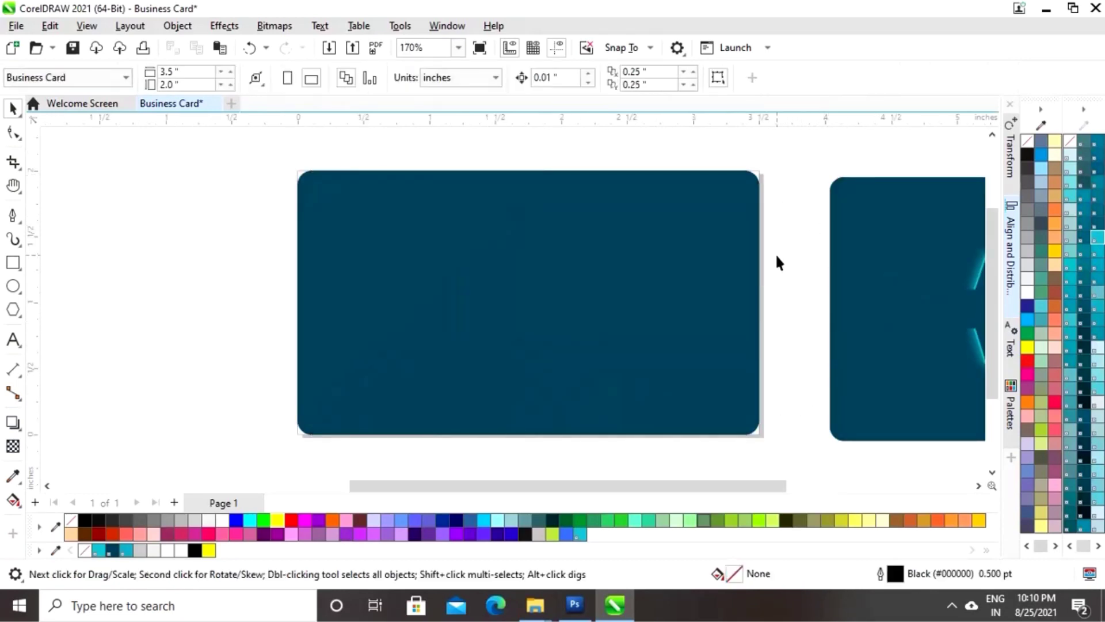
pyautogui.click(570, 303)
pyautogui.moveTo(293, 304); pyautogui.dragTo(455, 326)
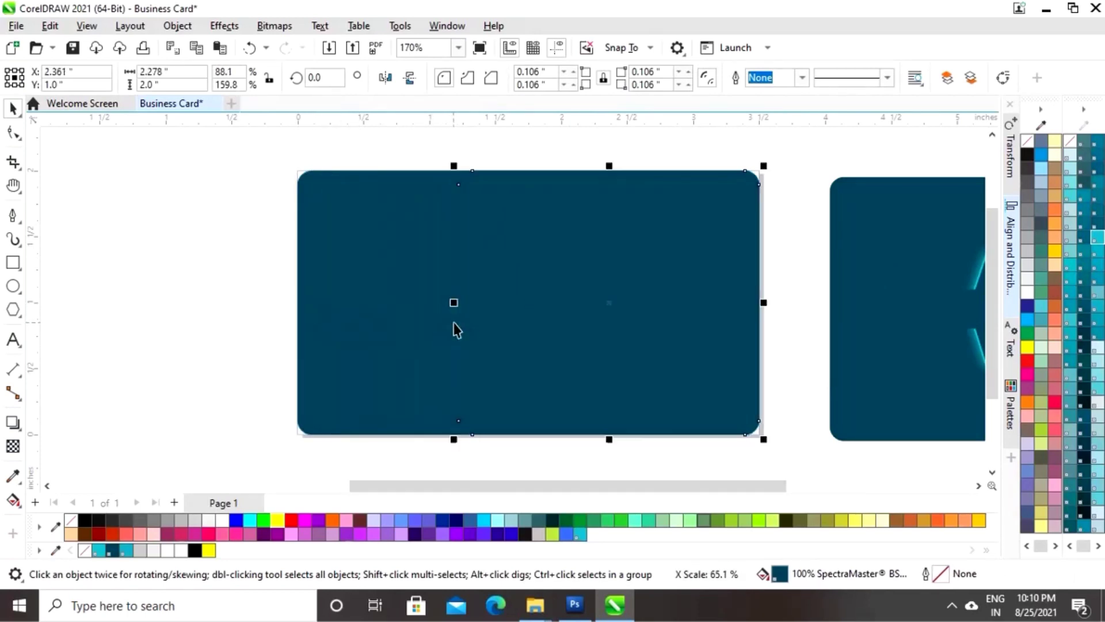
pyautogui.click(100, 551)
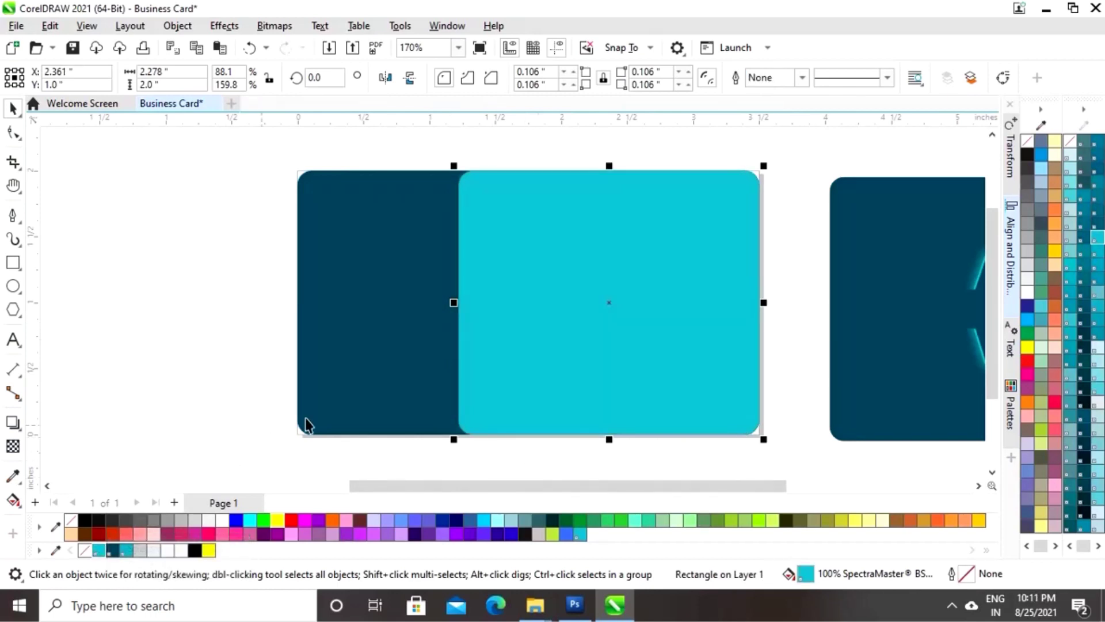
# Step: Convert the cyan rectangle to curves and select its left corner nodes
pyautogui.rightClick(611, 303)
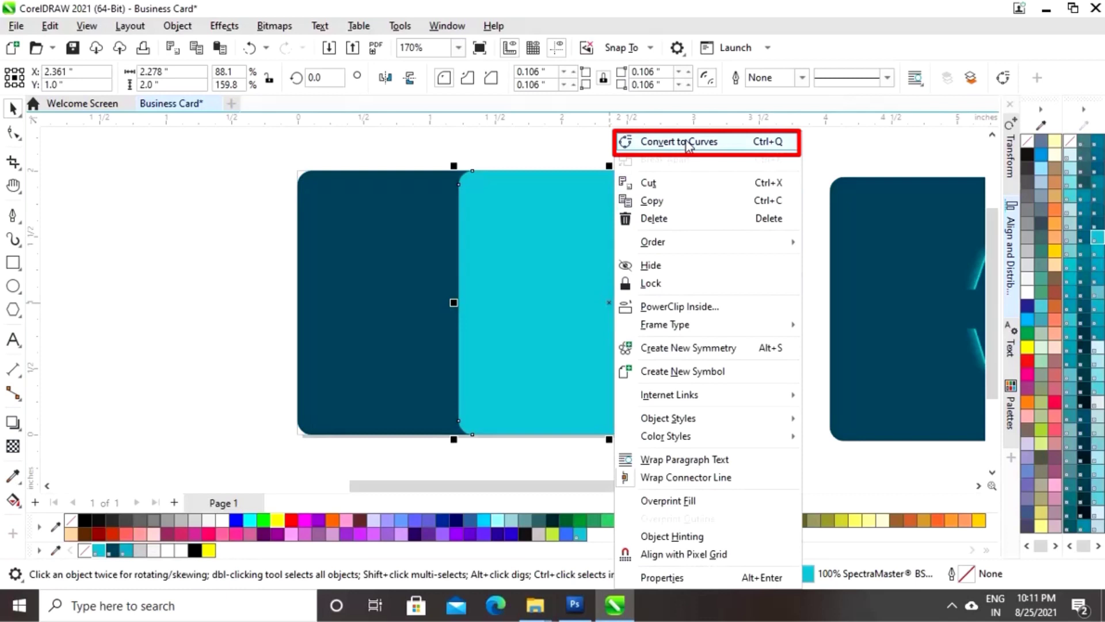
pyautogui.click(679, 141)
pyautogui.click(13, 133)
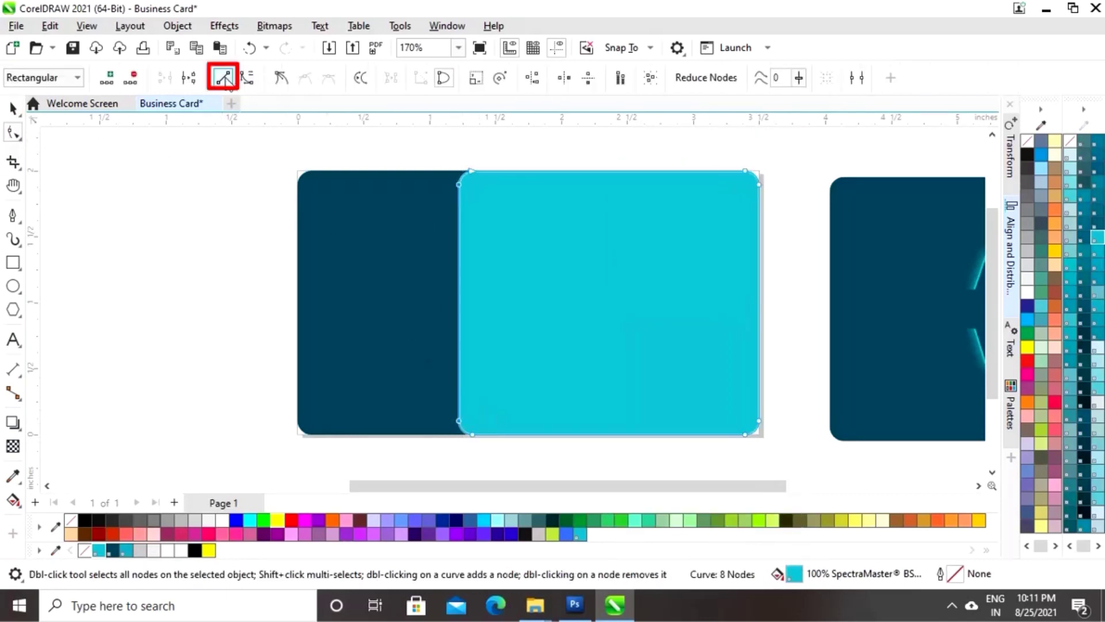
pyautogui.click(469, 171)
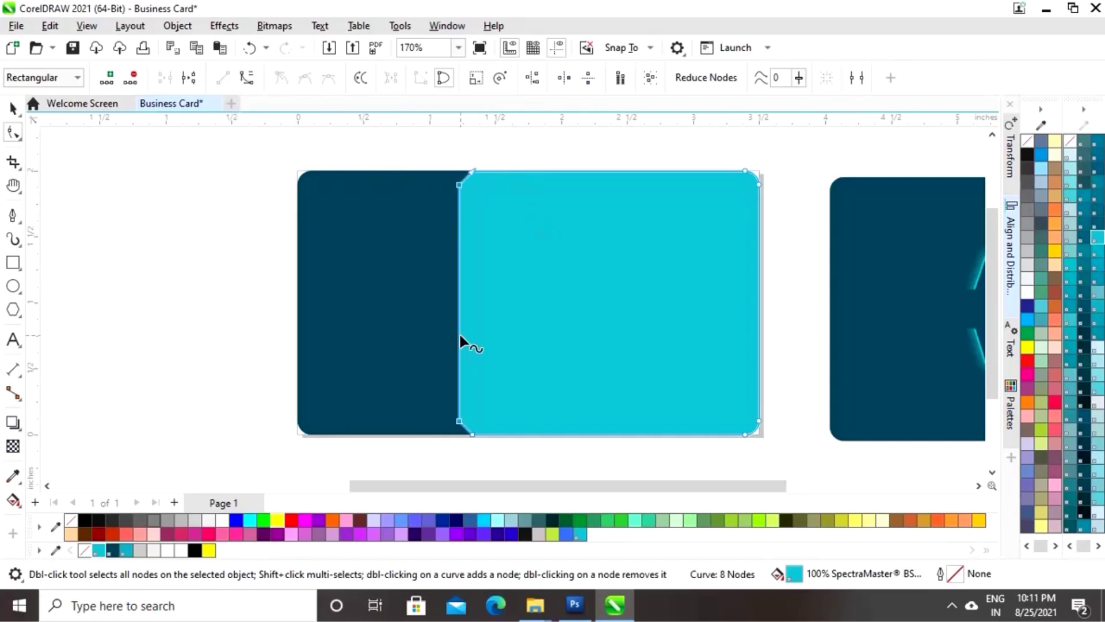
pyautogui.click(780, 328)
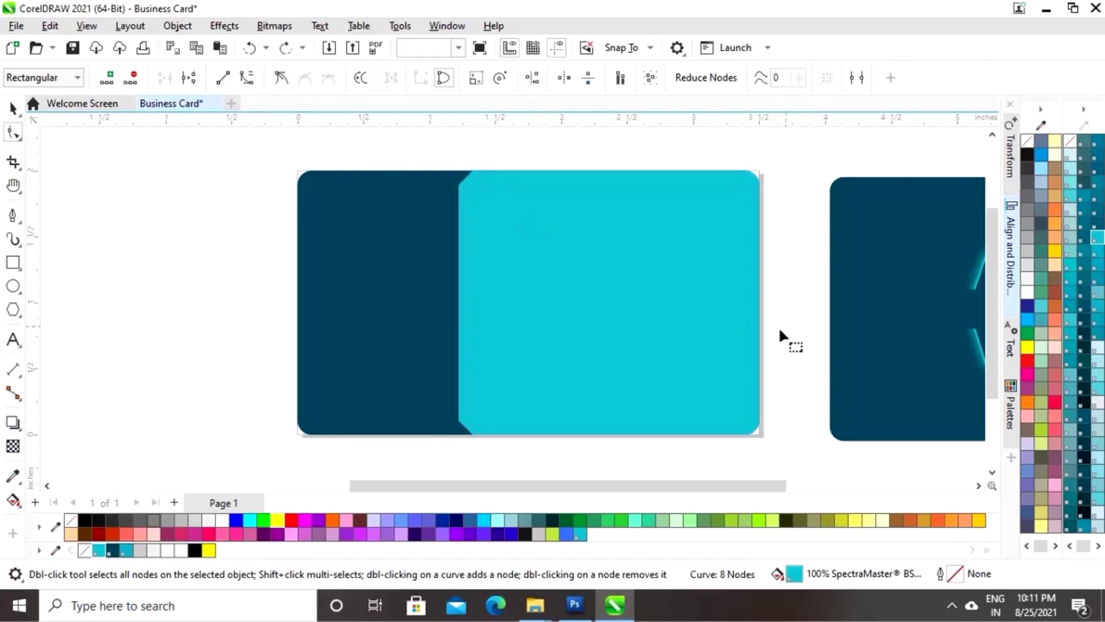
pyautogui.click(462, 426)
# Step: Delete the two left rounded-corner nodes and slant the left edge rightward at the top
pyautogui.rightClick(461, 425)
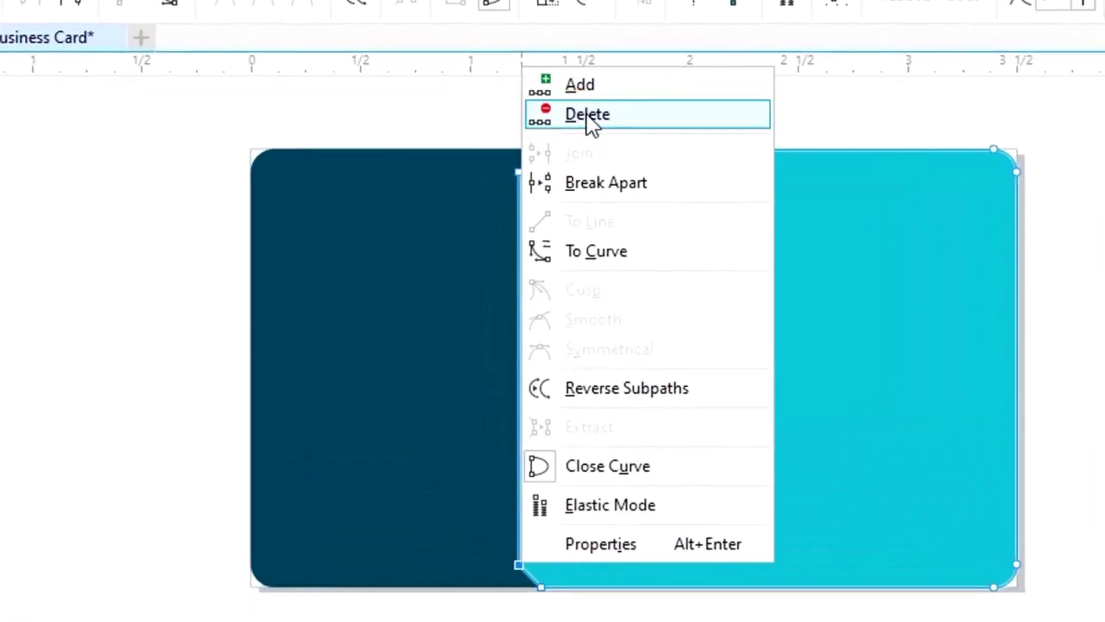
pyautogui.click(503, 148)
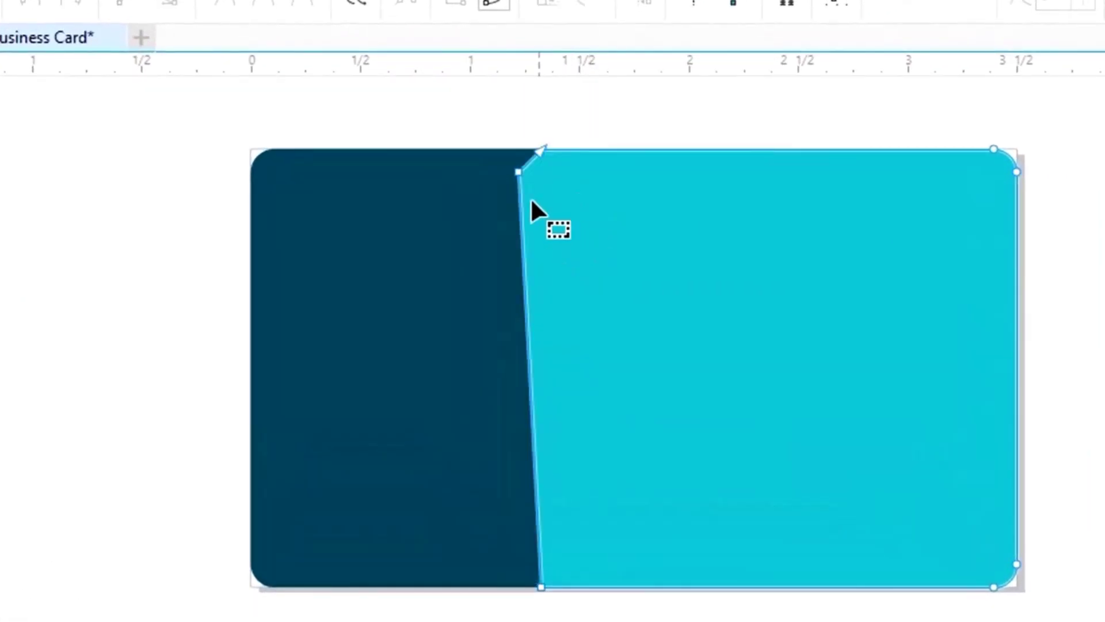
pyautogui.rightClick(516, 170)
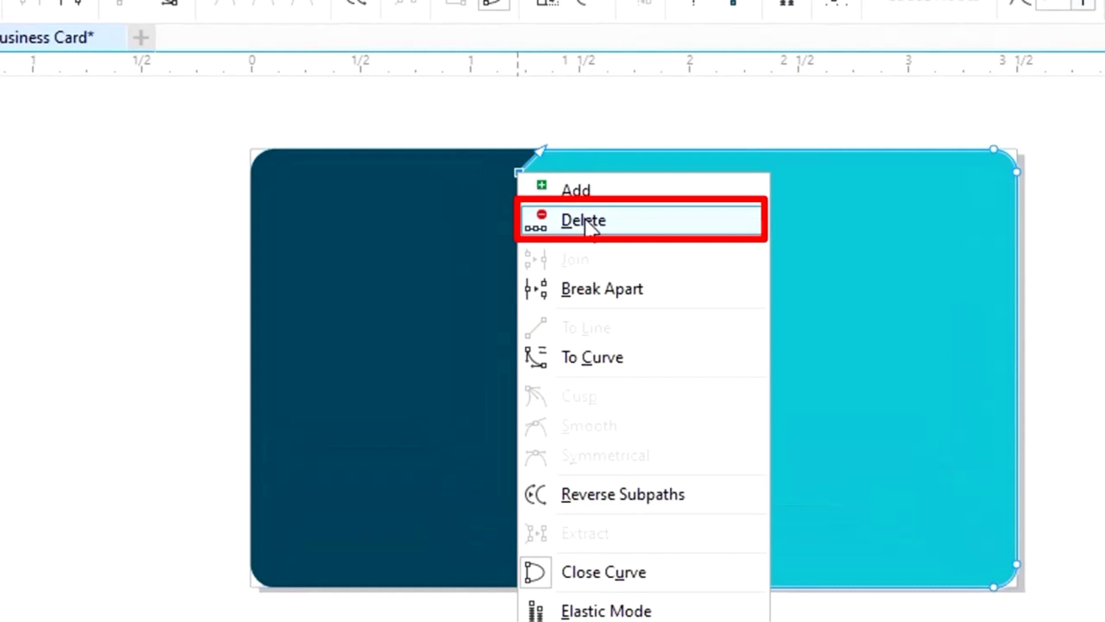
pyautogui.click(584, 221)
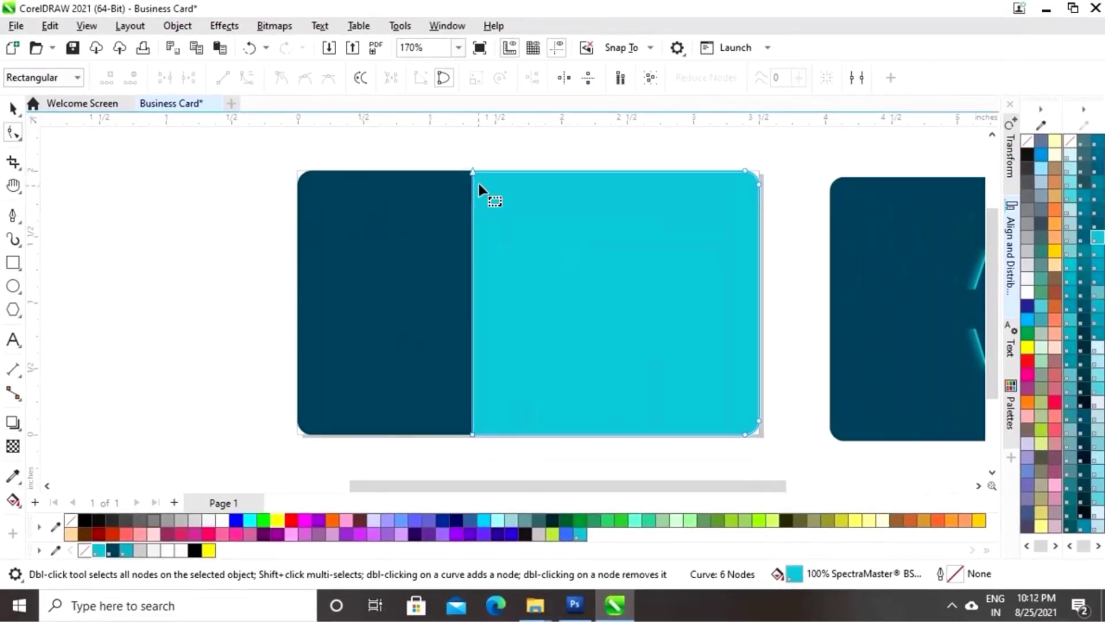
pyautogui.moveTo(472, 171); pyautogui.dragTo(566, 173)
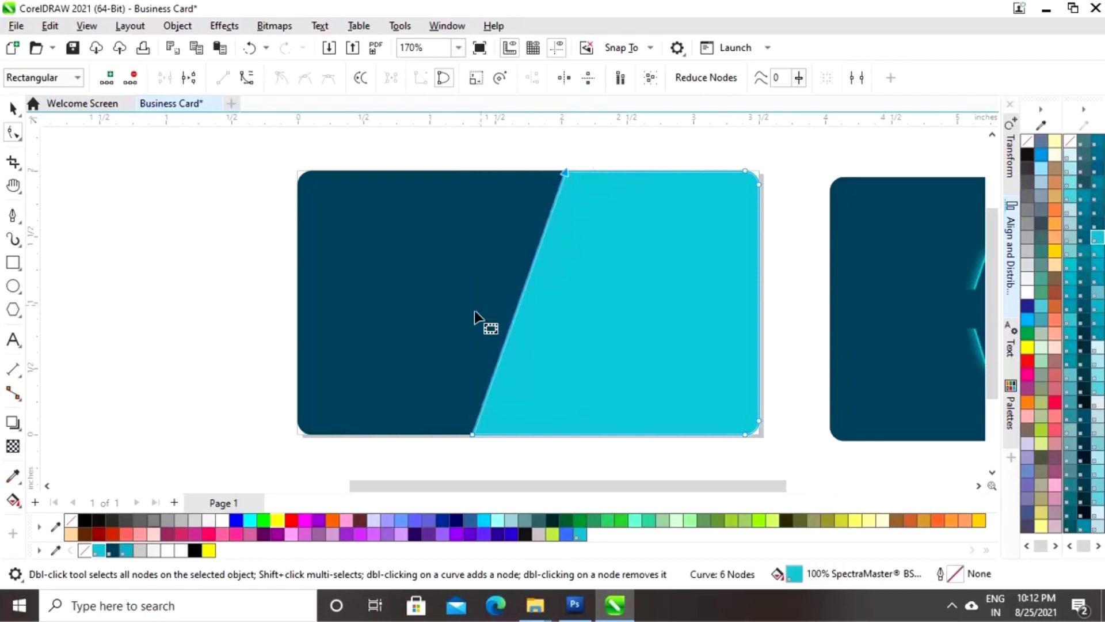
# Step: Stretch the slanted cyan panel further to the left
pyautogui.press('space')
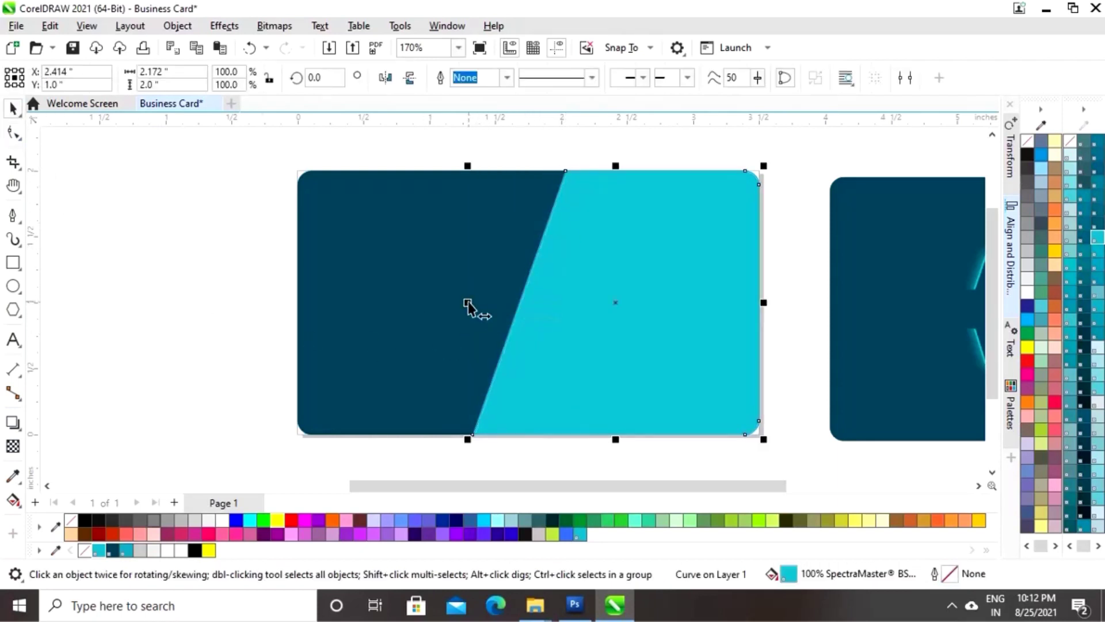
pyautogui.moveTo(468, 309); pyautogui.dragTo(368, 303)
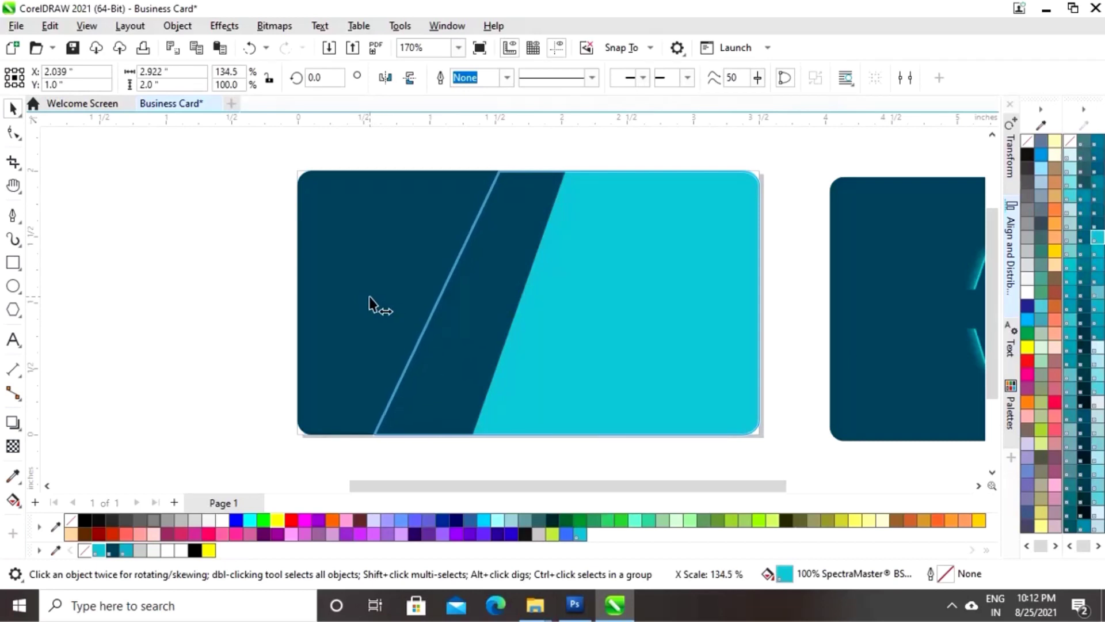
pyautogui.moveTo(369, 302); pyautogui.dragTo(369, 296)
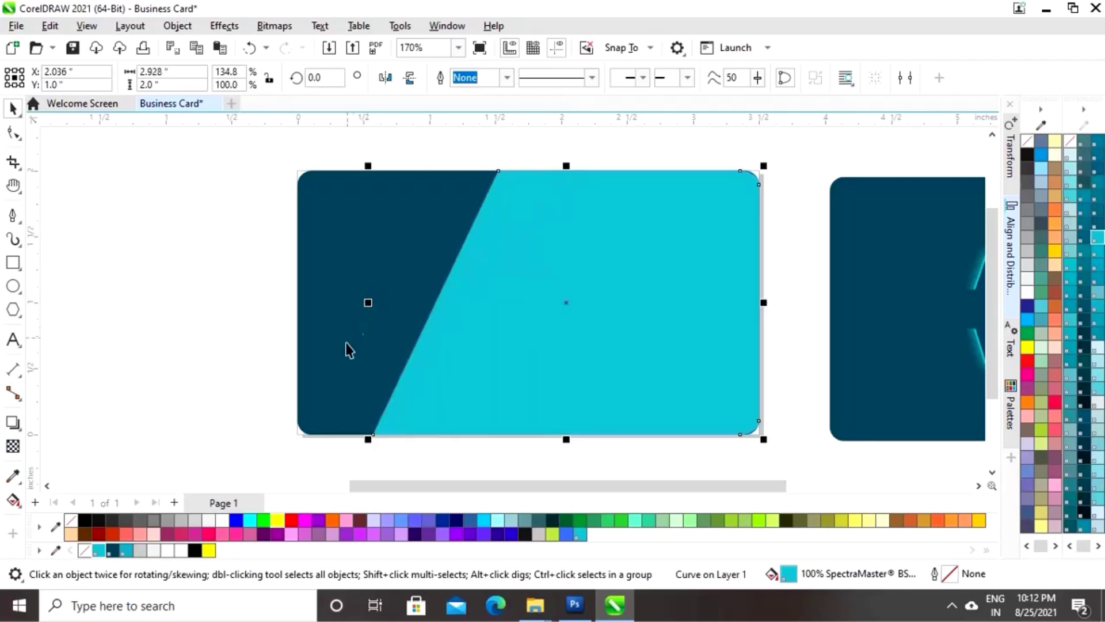
# Step: Make a slightly narrower dark navy copy of the panel, leaving a thin cyan stripe
pyautogui.click(246, 375)
pyautogui.click(528, 354)
pyautogui.moveTo(368, 302)
pyautogui.mouseDown()
pyautogui.moveTo(389, 311)
pyautogui.moveTo(382, 303)
pyautogui.mouseUp()
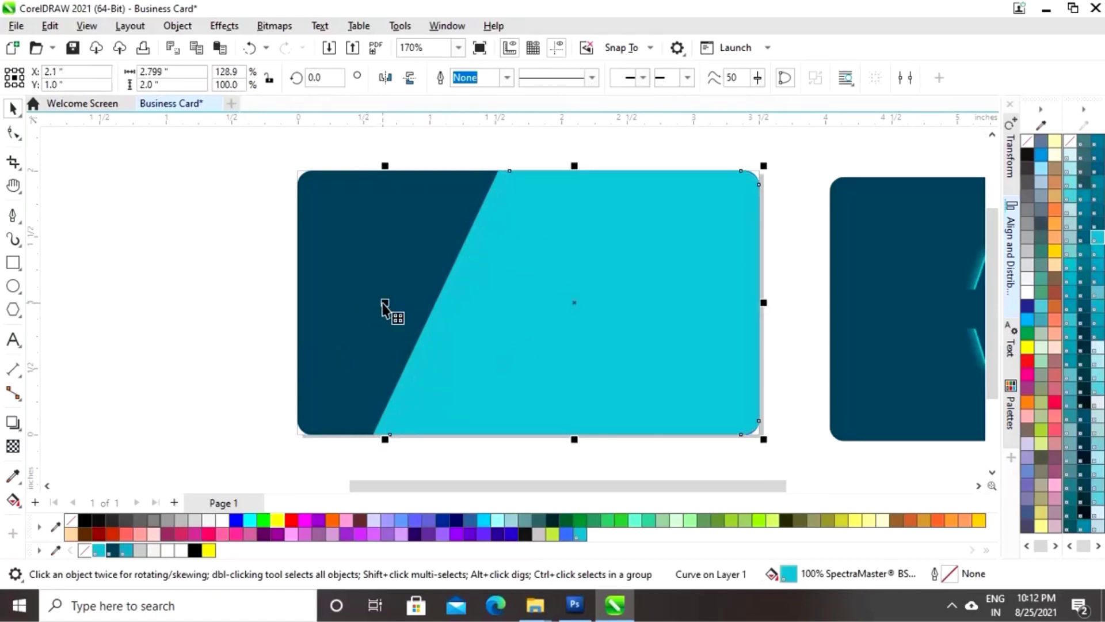
pyautogui.click(113, 550)
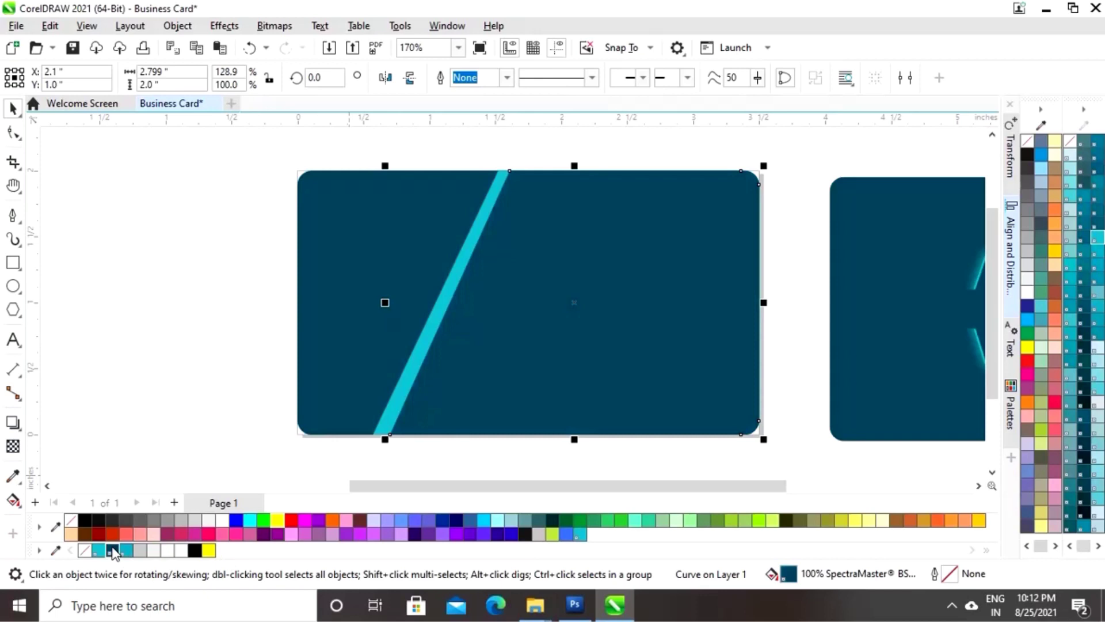
pyautogui.click(138, 369)
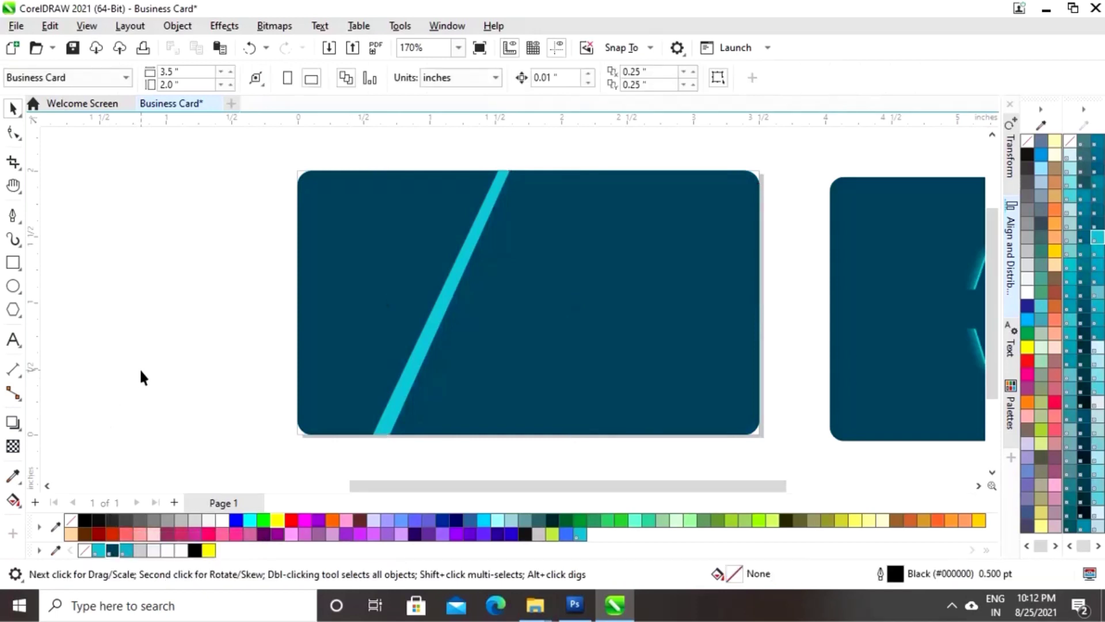
pyautogui.click(685, 360)
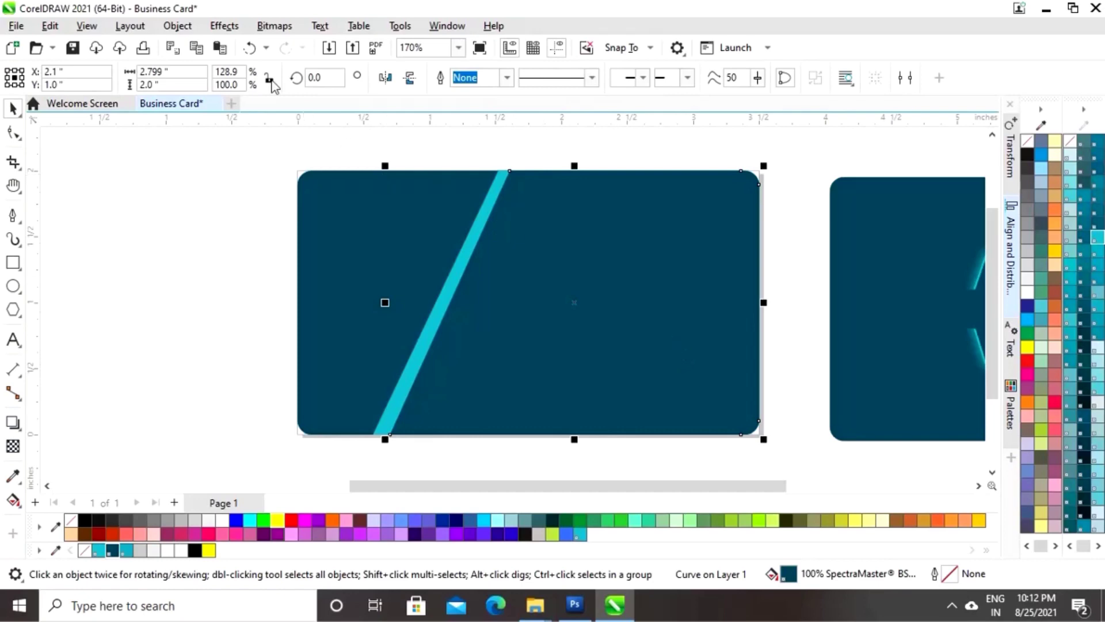
pyautogui.click(225, 26)
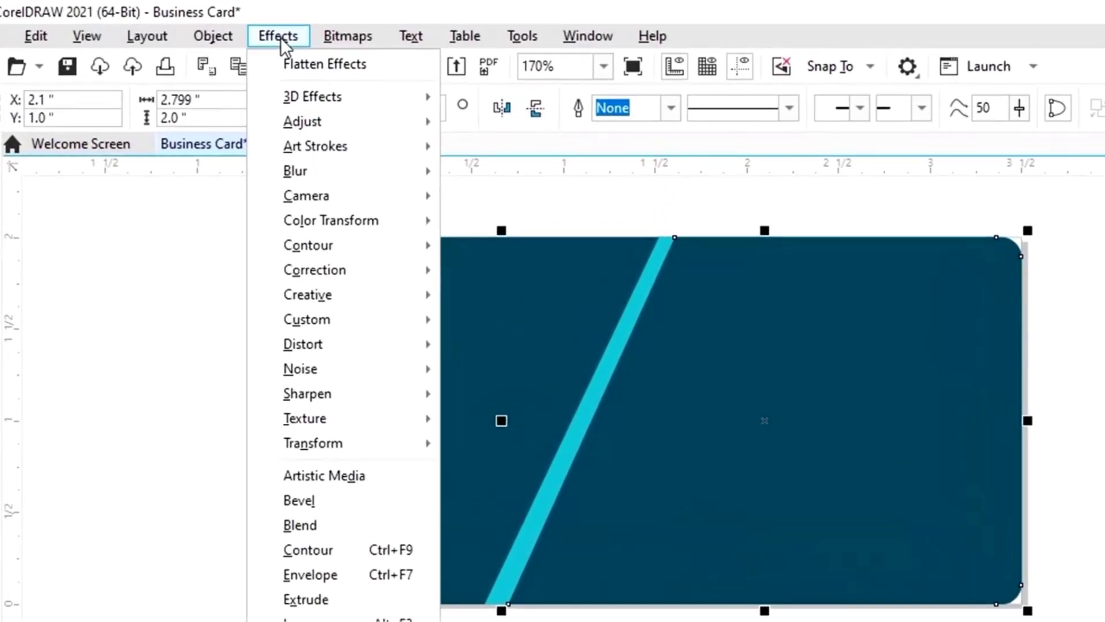
# Step: Apply a transparent vertical Page Curl at 75% width and 50% height to the navy panel
pyautogui.moveTo(276, 88)
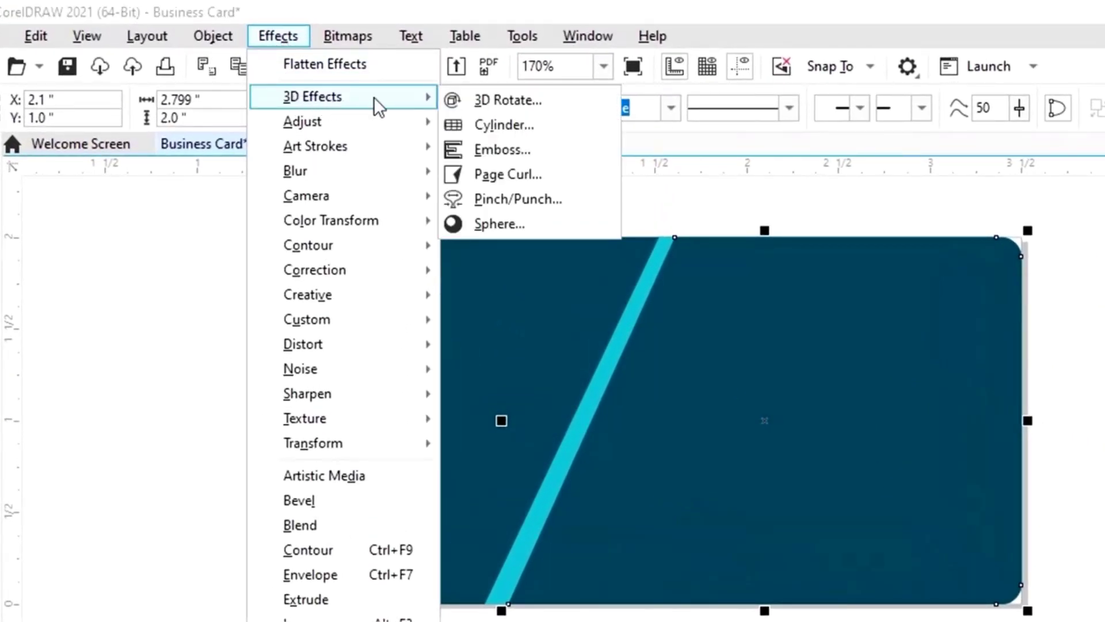
pyautogui.click(475, 175)
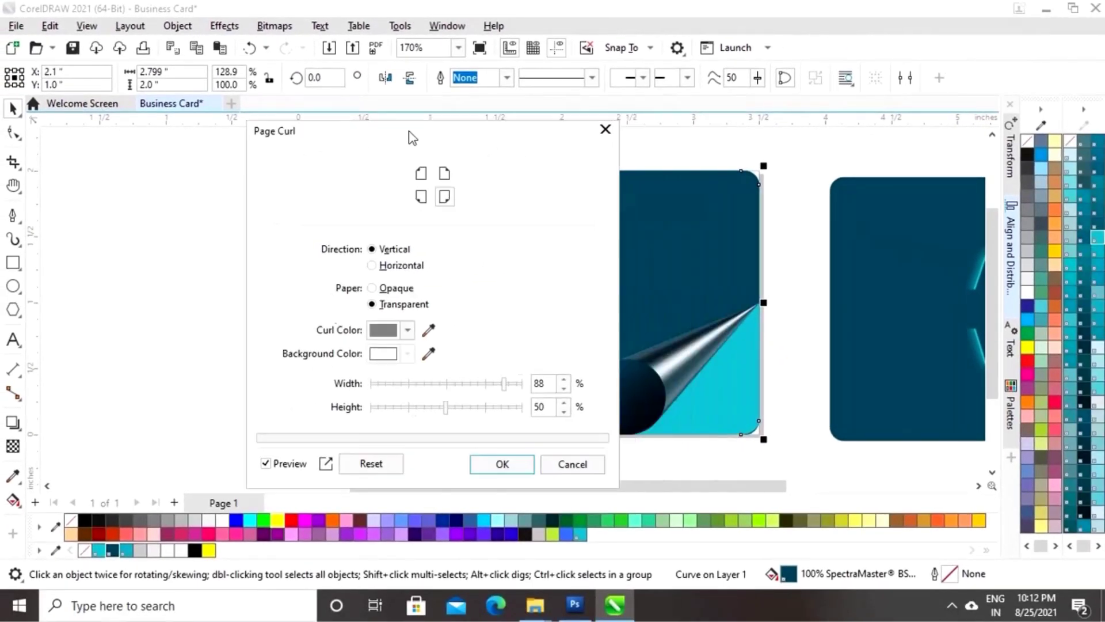
pyautogui.moveTo(412, 137); pyautogui.dragTo(234, 152)
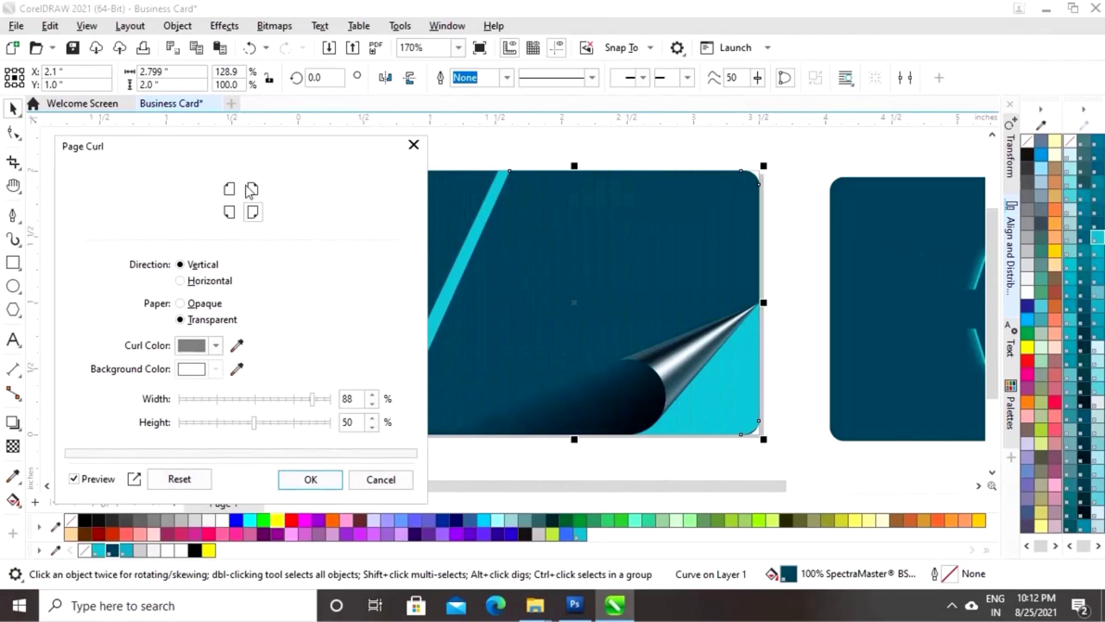
pyautogui.moveTo(309, 405); pyautogui.dragTo(294, 405)
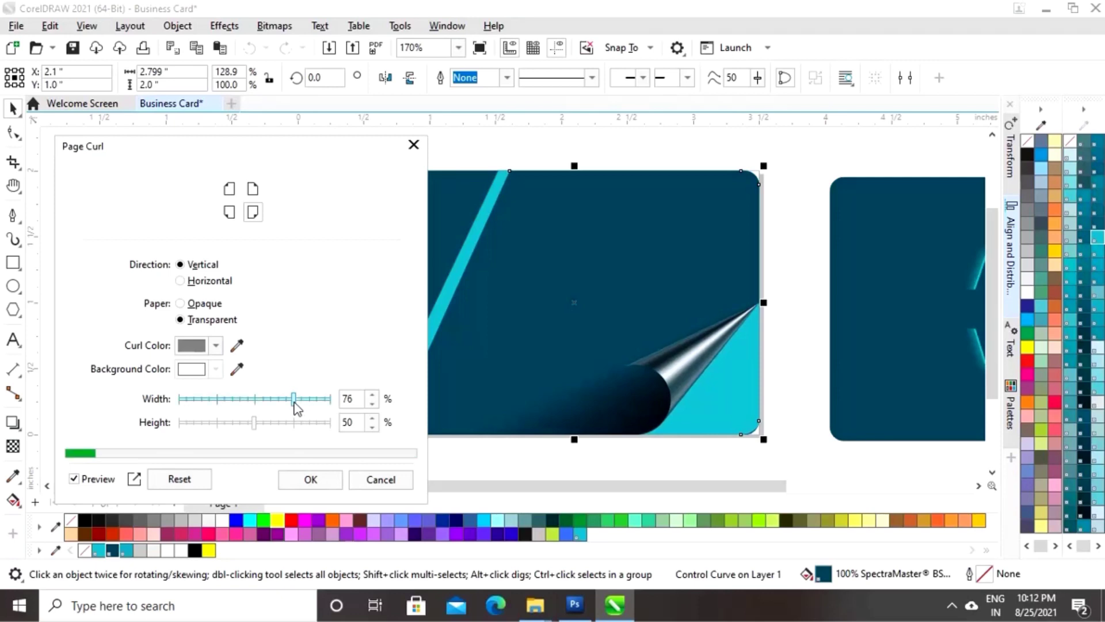
pyautogui.click(353, 398)
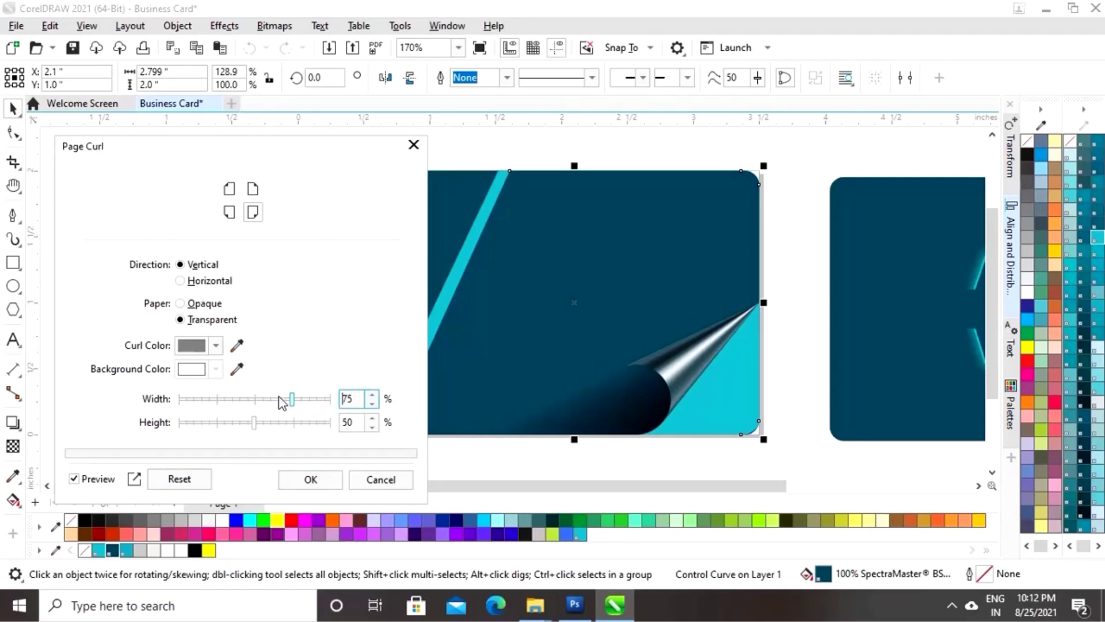
pyautogui.click(311, 480)
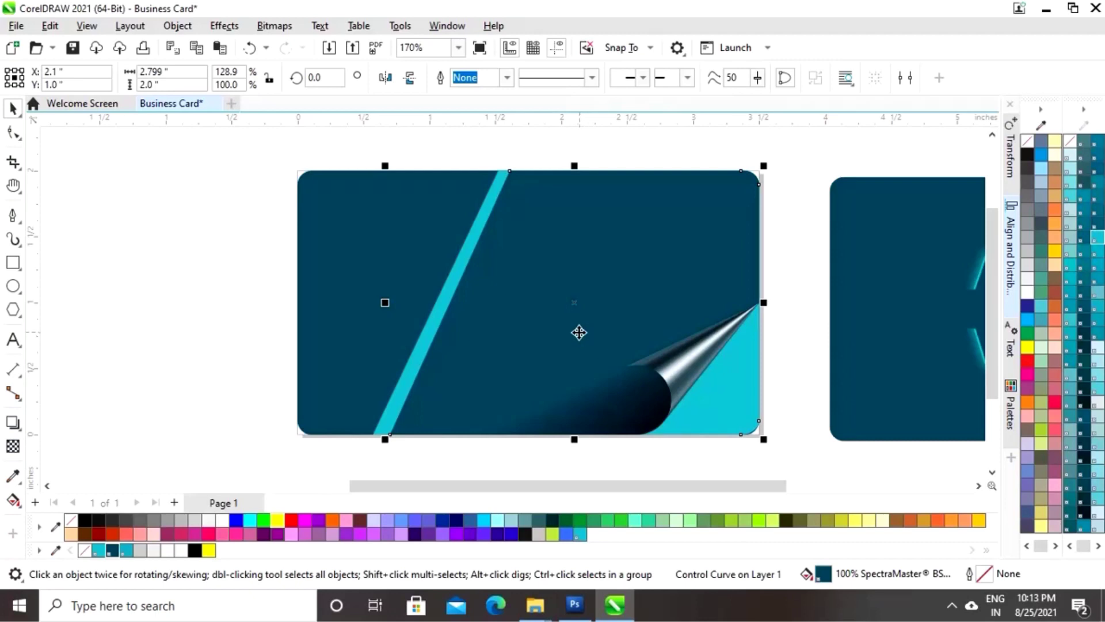
pyautogui.click(231, 230)
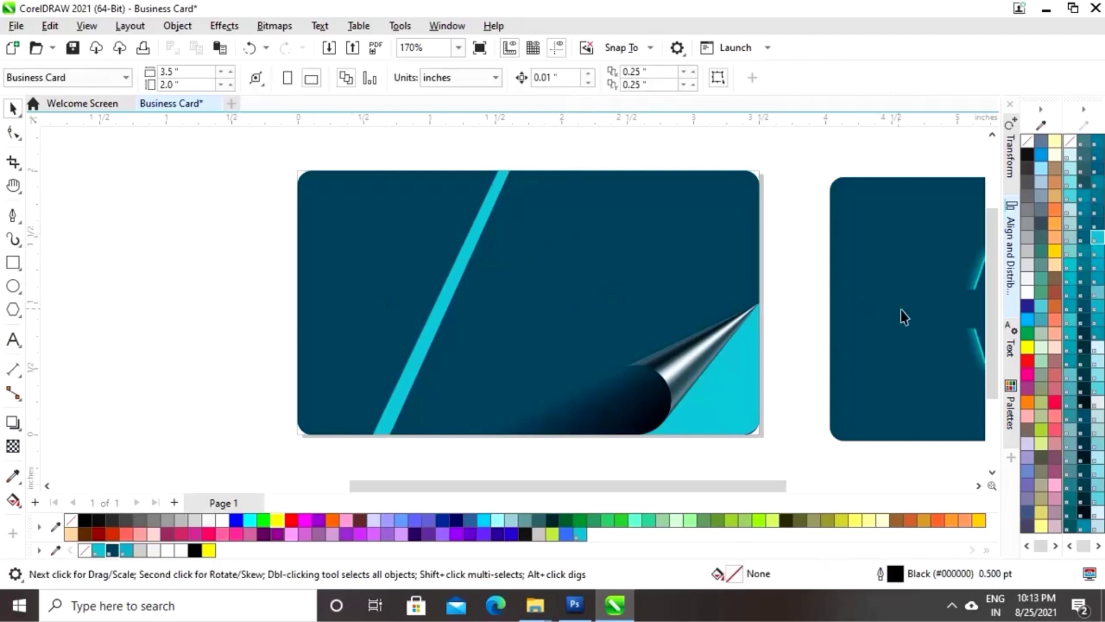
# Step: Zoom so both cards show side by side and select the logo group
pyautogui.moveTo(690, 487); pyautogui.dragTo(841, 495)
pyautogui.moveTo(548, 147); pyautogui.dragTo(926, 446)
pyautogui.moveTo(661, 487); pyautogui.dragTo(628, 490)
pyautogui.scroll(-3, 631, 489)
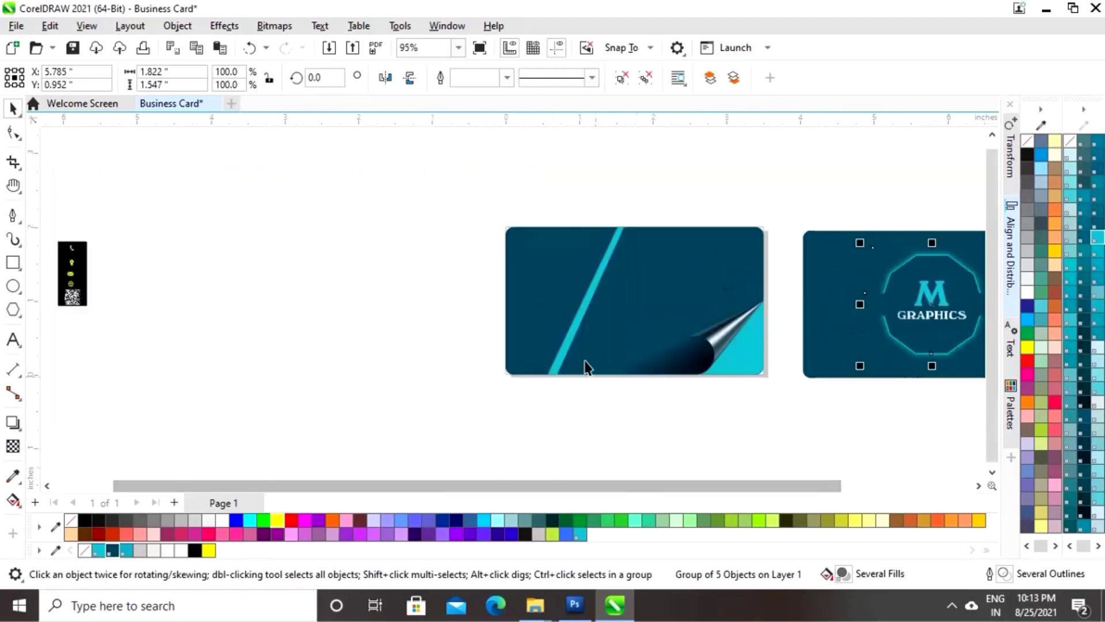
pyautogui.press('z')
pyautogui.moveTo(440, 183); pyautogui.dragTo(844, 397)
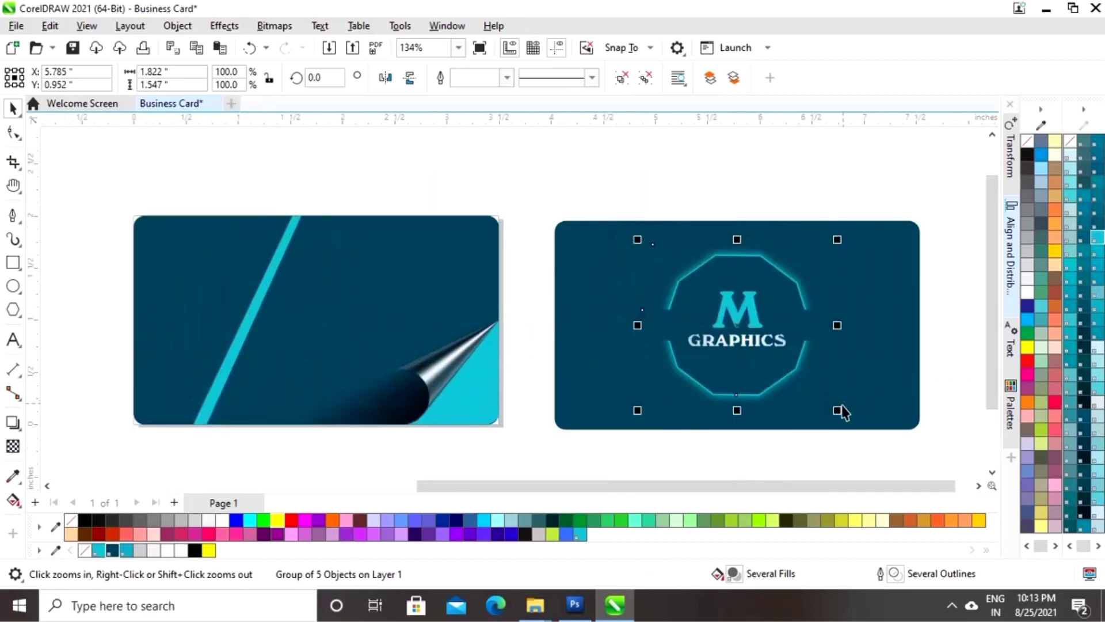
pyautogui.press('space')
pyautogui.moveTo(621, 182); pyautogui.dragTo(877, 440)
# Step: Place a 40% copy of the logo in the striped card's top-left corner
pyautogui.moveTo(739, 325); pyautogui.dragTo(389, 296)
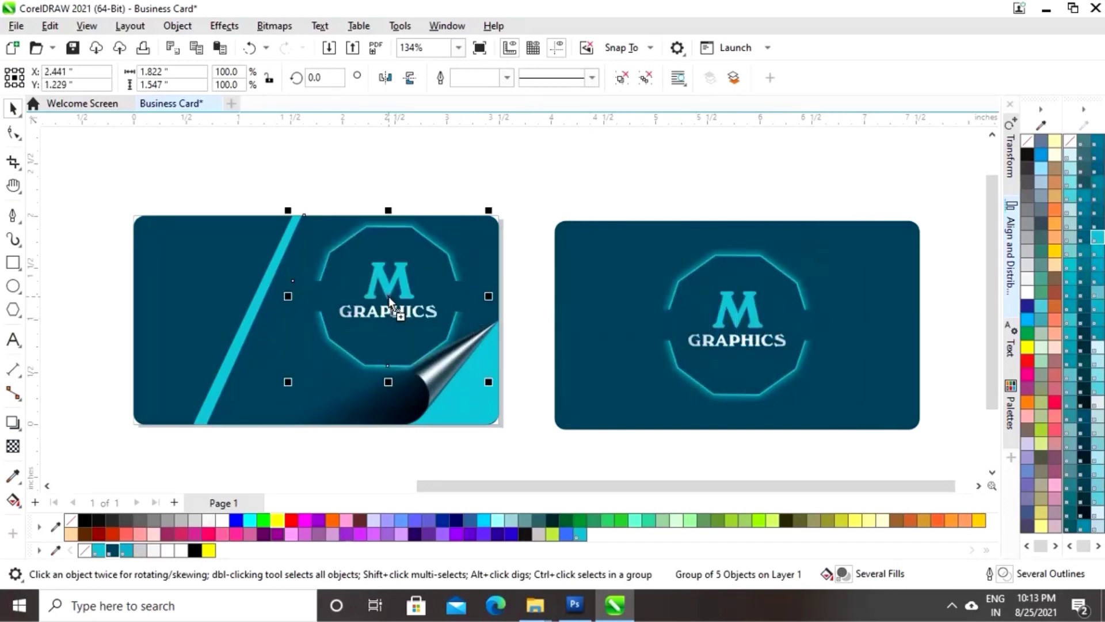
pyautogui.moveTo(489, 209); pyautogui.dragTo(433, 255)
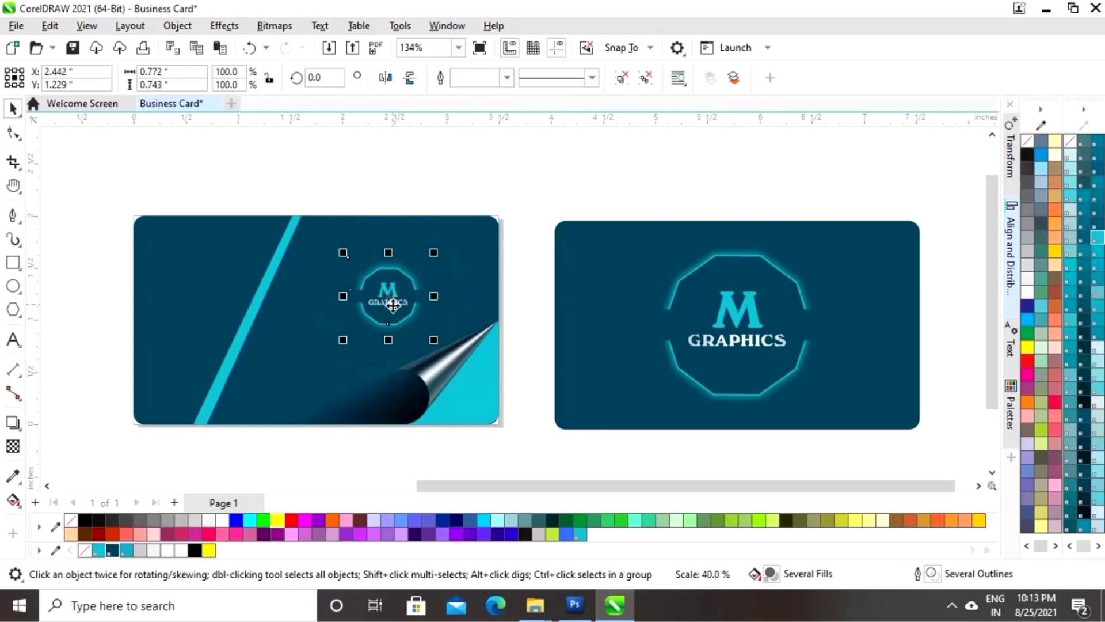
pyautogui.moveTo(370, 299); pyautogui.dragTo(182, 260)
pyautogui.click(104, 366)
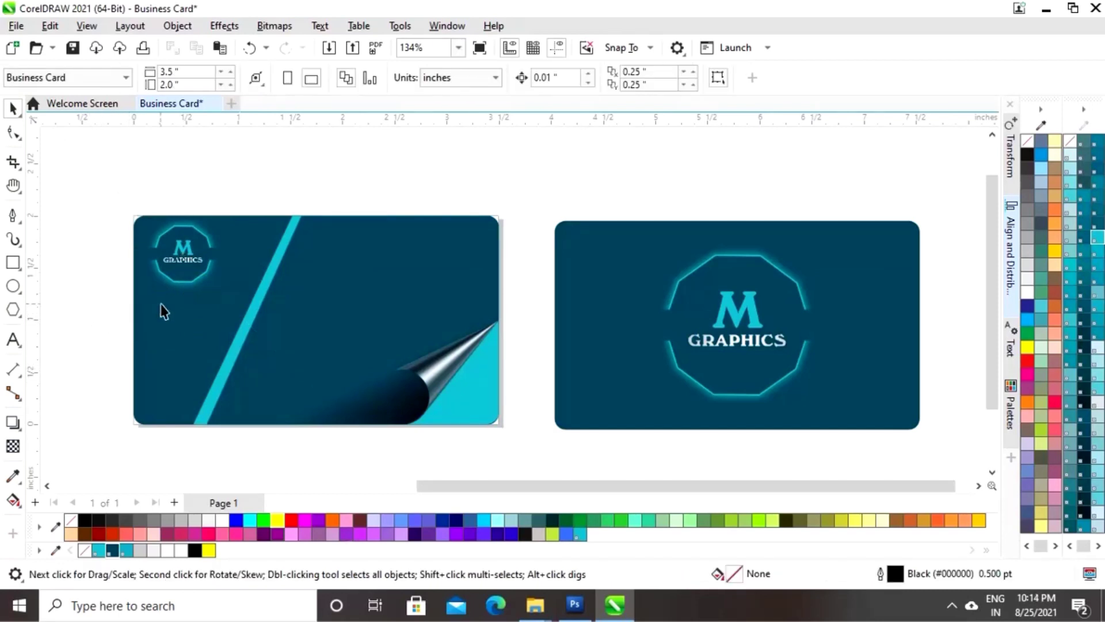
pyautogui.click(13, 262)
# Step: Draw a thin bar across the stripe, slant its top-left node, fill cyan with no outline
pyautogui.moveTo(188, 313); pyautogui.dragTo(312, 336)
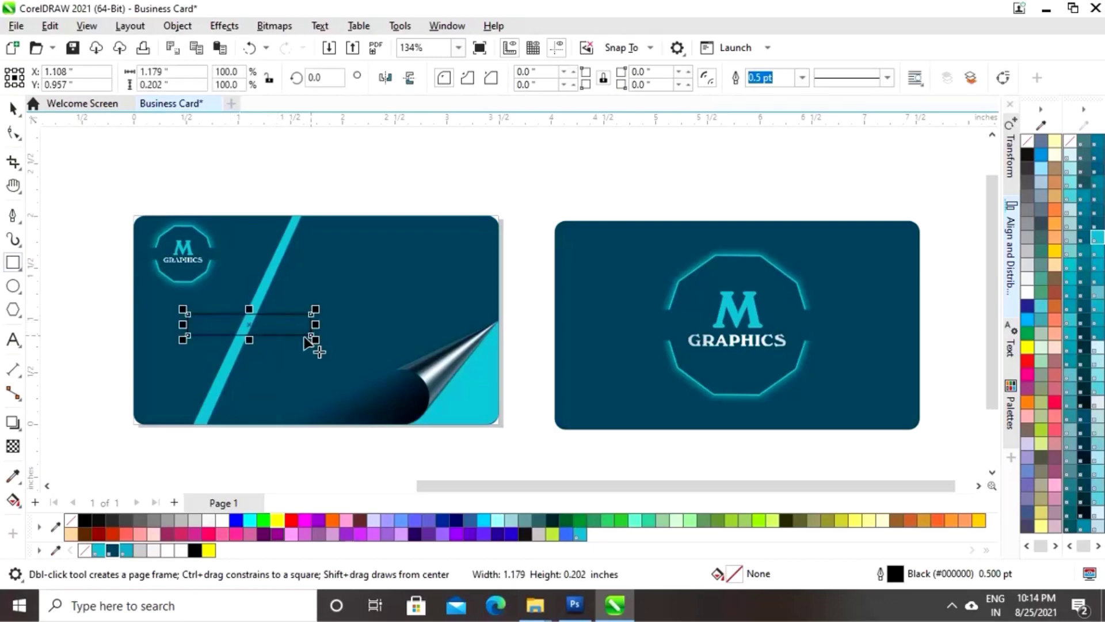
pyautogui.press('F10')
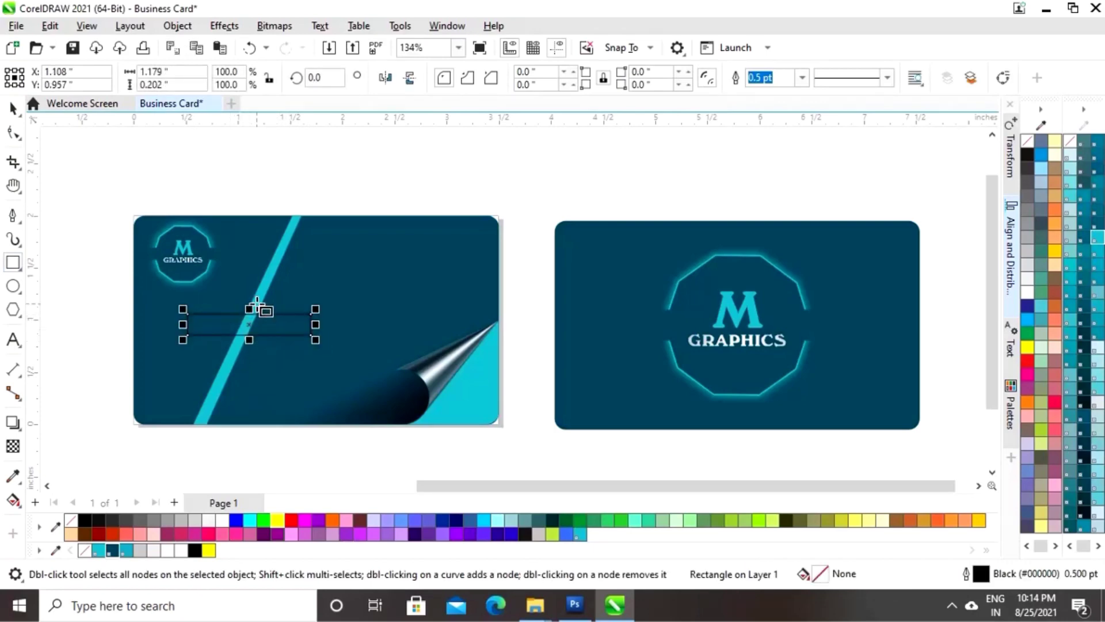
pyautogui.rightClick(248, 315)
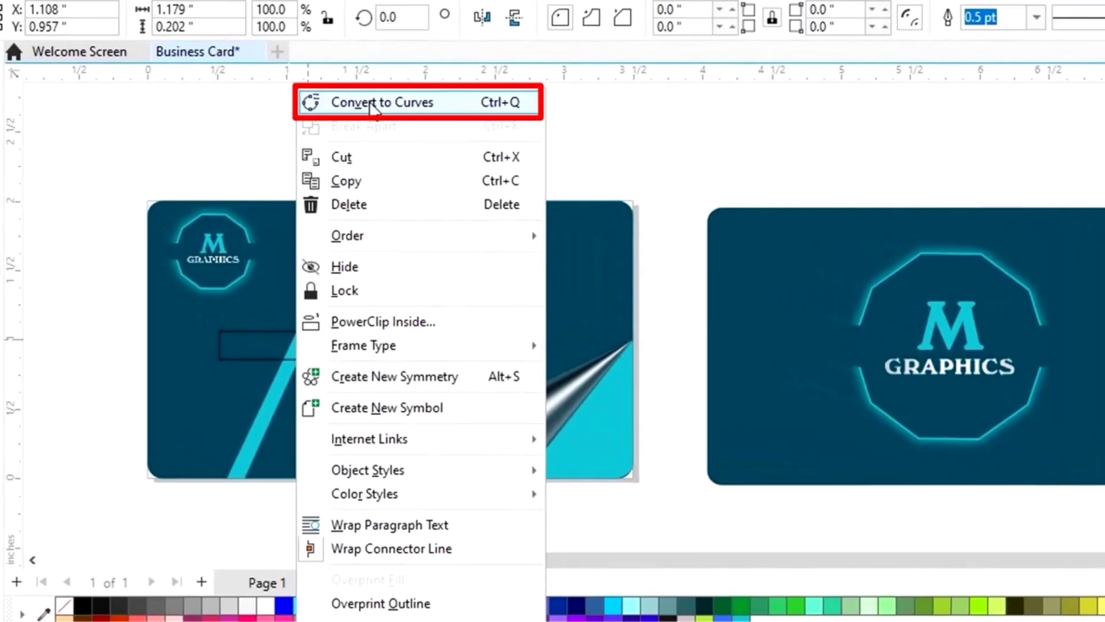
pyautogui.click(371, 102)
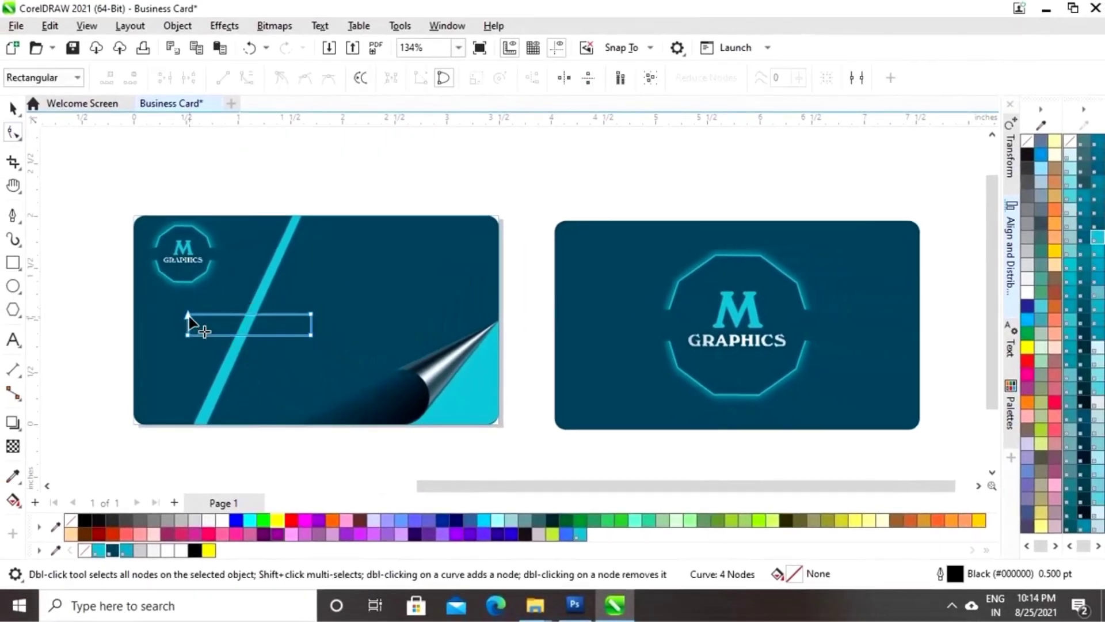
pyautogui.moveTo(189, 316); pyautogui.dragTo(201, 316)
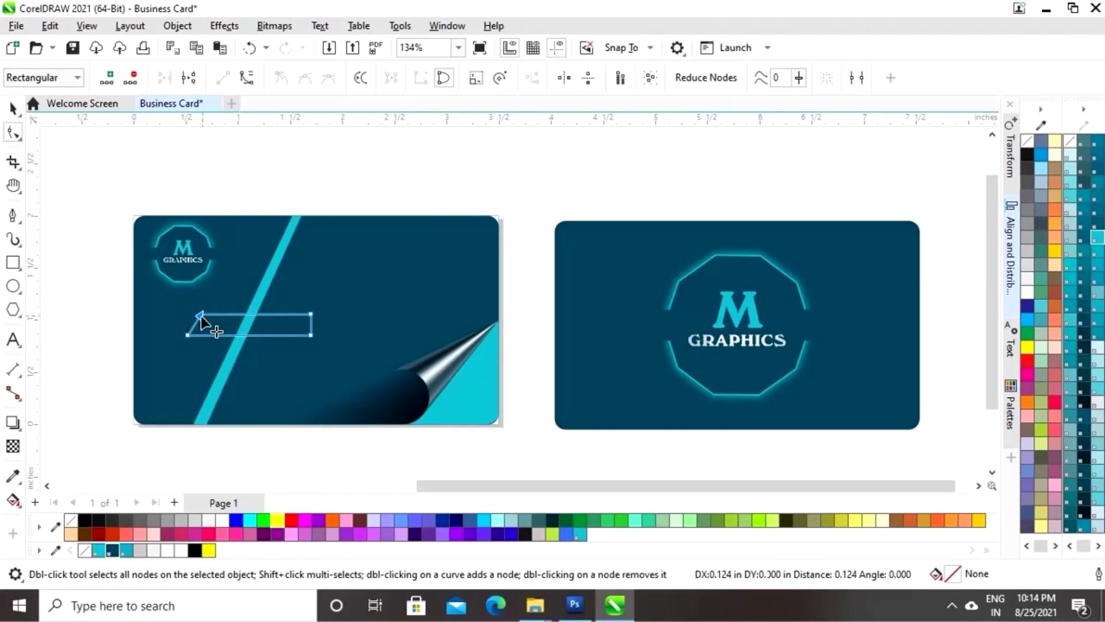
pyautogui.click(13, 107)
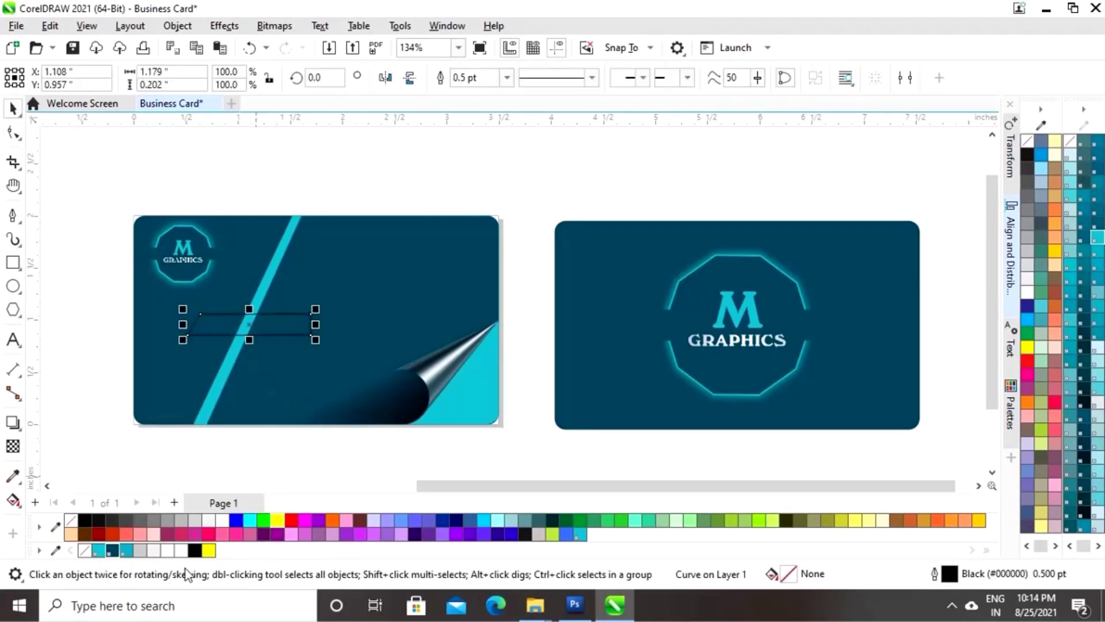
pyautogui.click(99, 552)
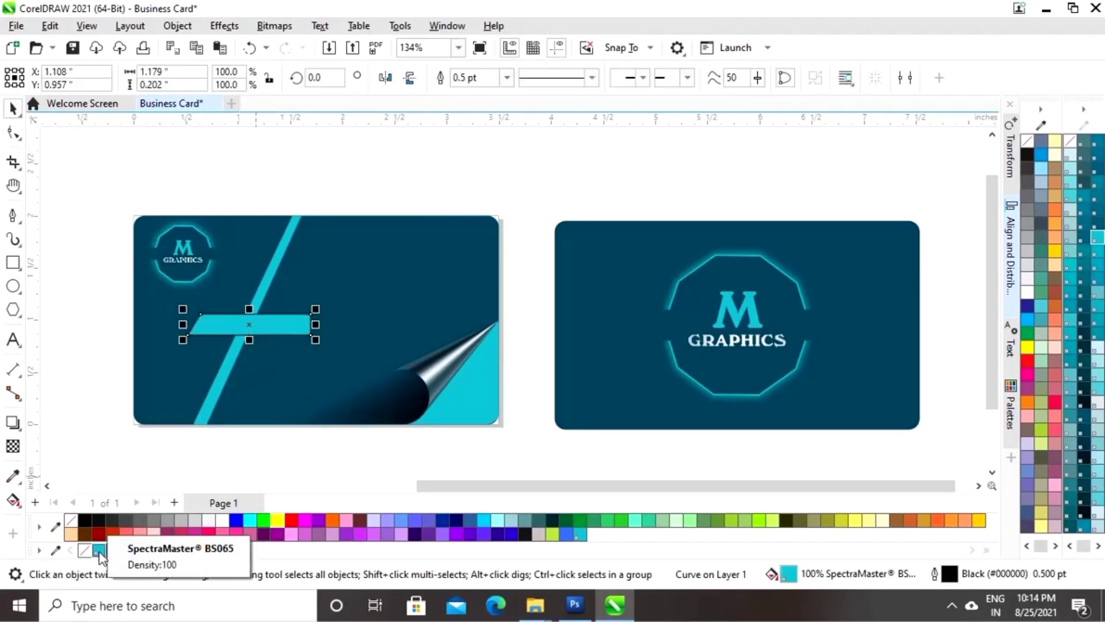
pyautogui.rightClick(85, 550)
# Step: Adjust the cyan bar's position and drag a copy lower along the stripe
pyautogui.click(87, 363)
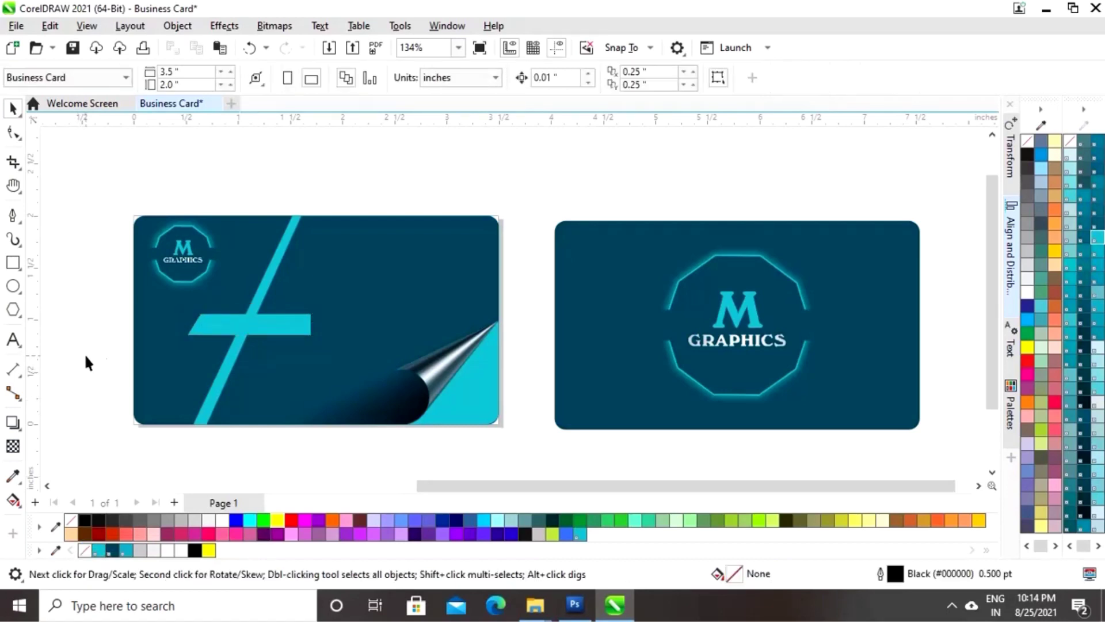
pyautogui.click(269, 325)
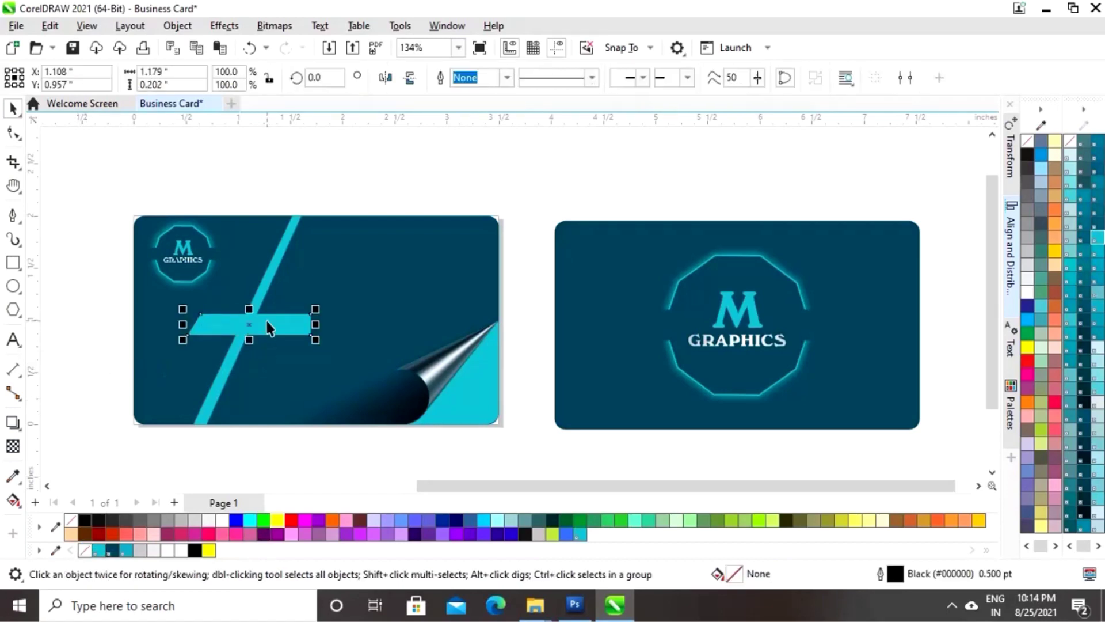
pyautogui.moveTo(280, 334); pyautogui.dragTo(250, 326)
pyautogui.press('Right')
pyautogui.hotkey('ctrl', 'z')
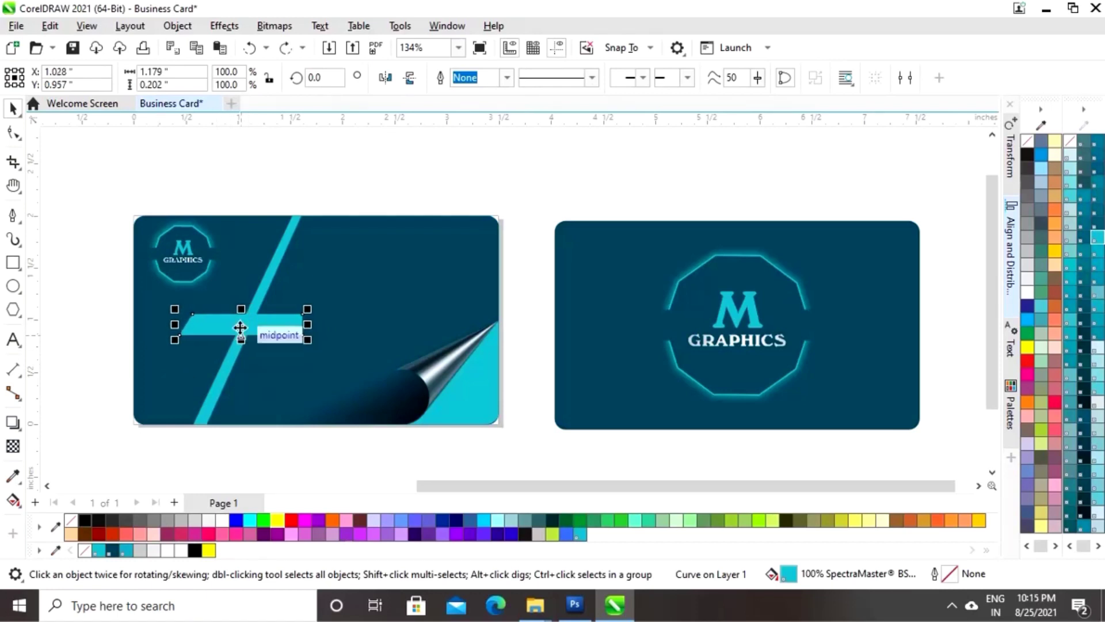
pyautogui.moveTo(240, 328); pyautogui.dragTo(185, 411)
# Step: Nudge all four cyan bars up and right to about X 0.939, Y 0.615 inch
pyautogui.moveTo(90, 453); pyautogui.dragTo(352, 305)
pyautogui.moveTo(252, 354)
pyautogui.mouseDown()
pyautogui.moveTo(225, 365)
pyautogui.moveTo(238, 355)
pyautogui.mouseUp()
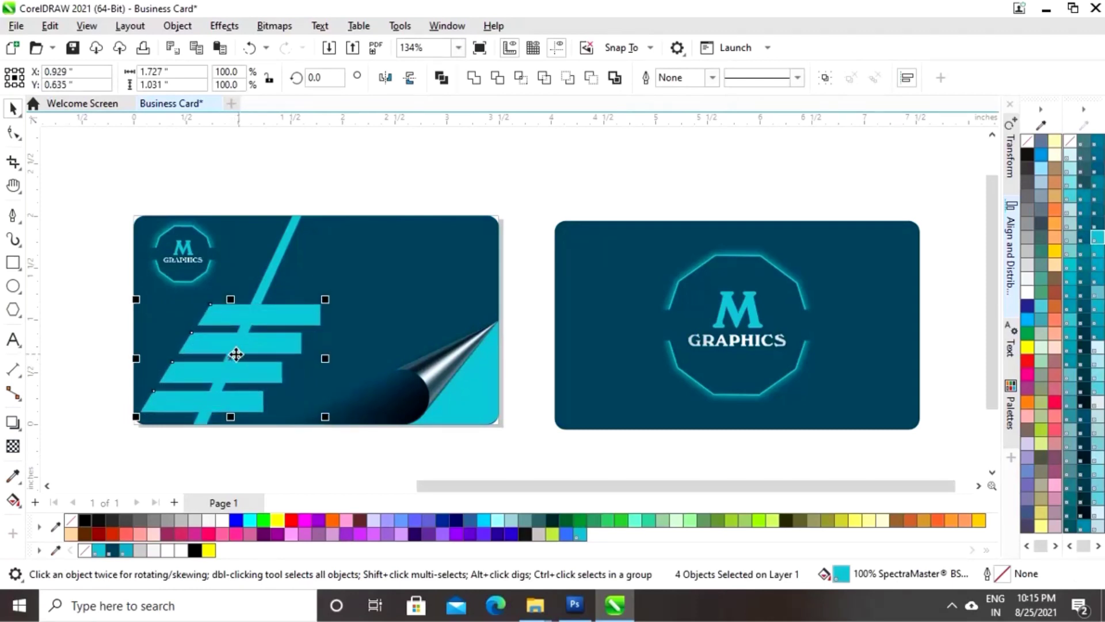
pyautogui.press('Up')
pyautogui.press('Right')
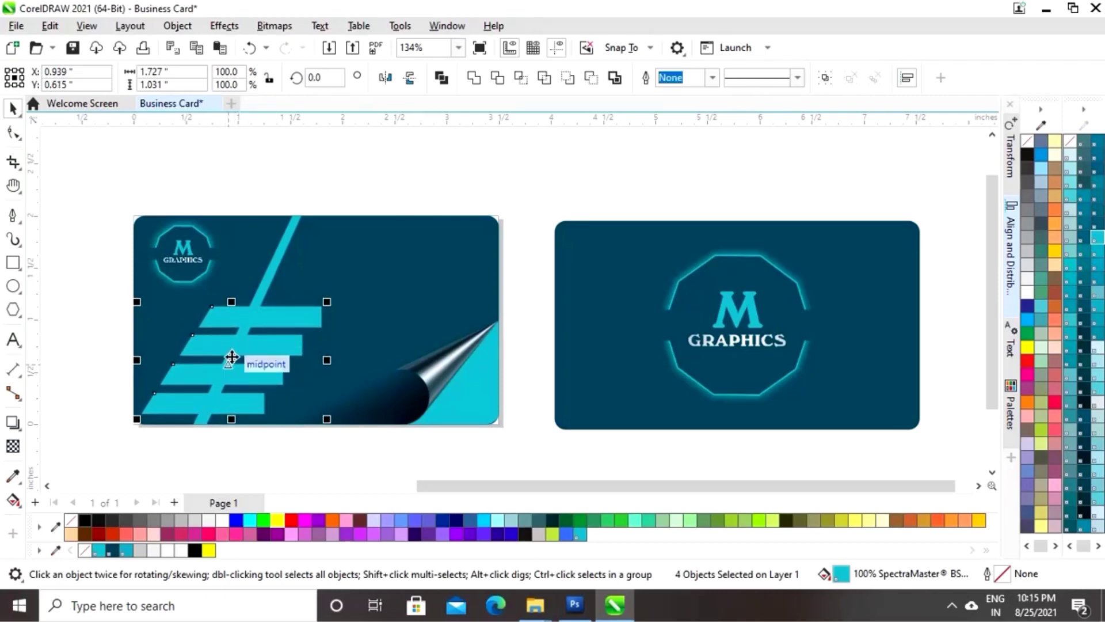
pyautogui.rightClick(232, 357)
# Step: Group the four cyan bars and drop a copy of the group beside the card
pyautogui.click(291, 195)
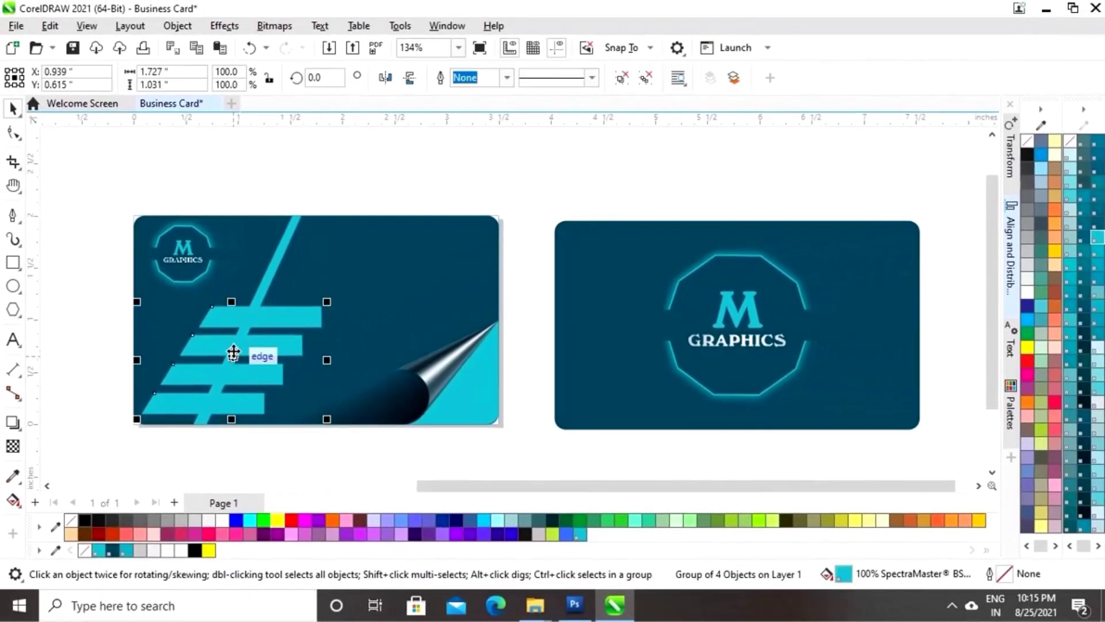
pyautogui.moveTo(339, 374); pyautogui.dragTo(368, 379)
pyautogui.moveTo(271, 358); pyautogui.dragTo(457, 379)
pyautogui.click(254, 455)
pyautogui.click(212, 385)
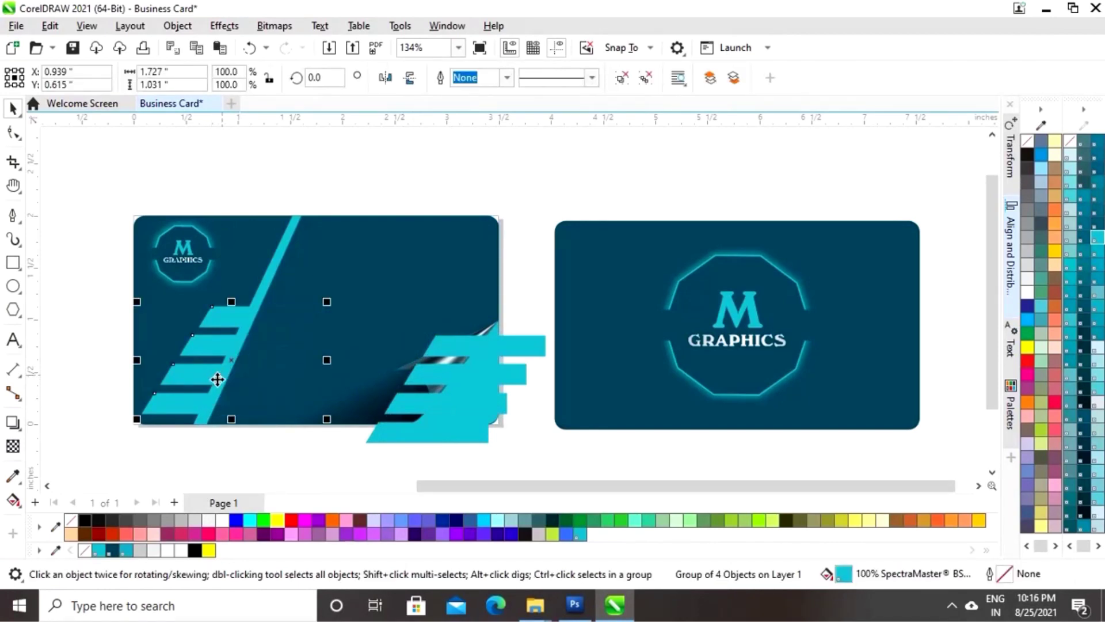
pyautogui.click(196, 440)
pyautogui.click(475, 388)
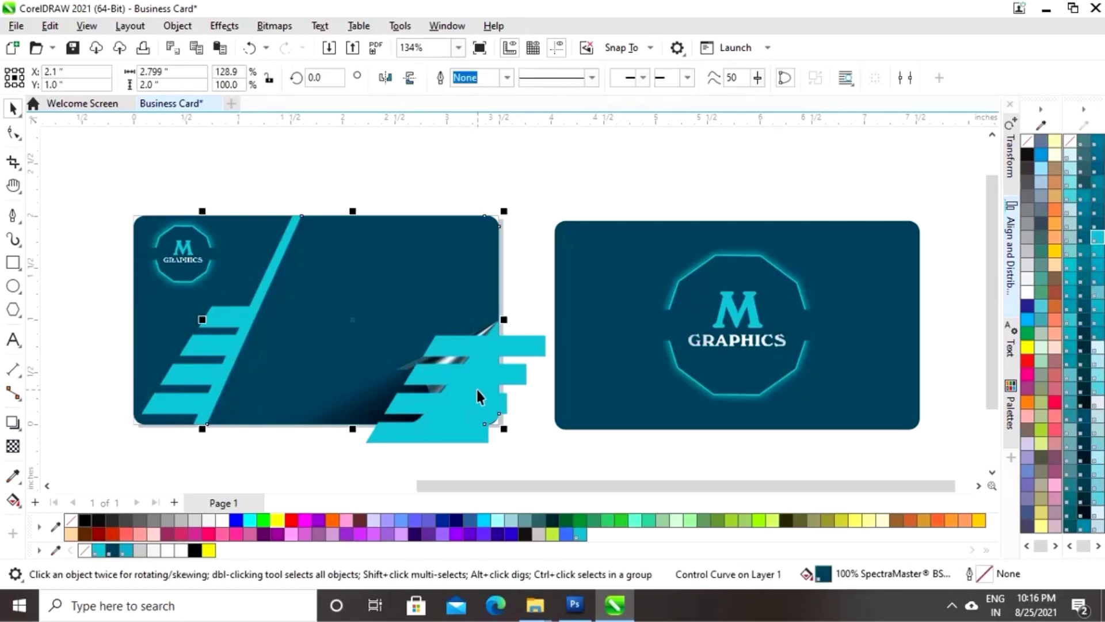
pyautogui.click(457, 464)
pyautogui.click(452, 442)
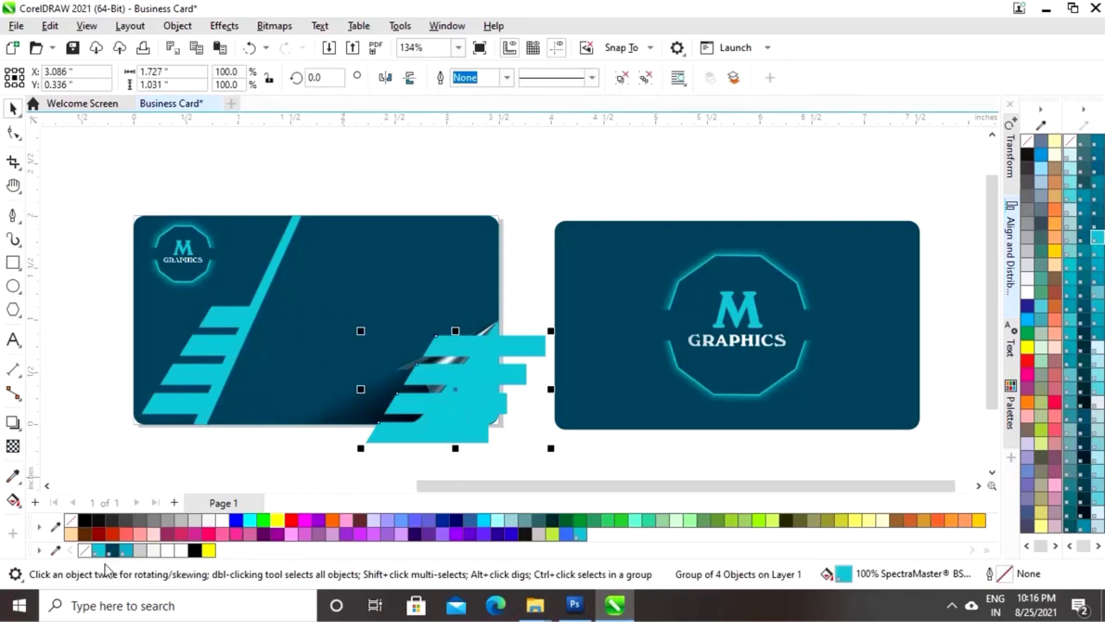
# Step: Fill the copy dark teal and lay it over the cyan bars, nudged down and left
pyautogui.click(112, 551)
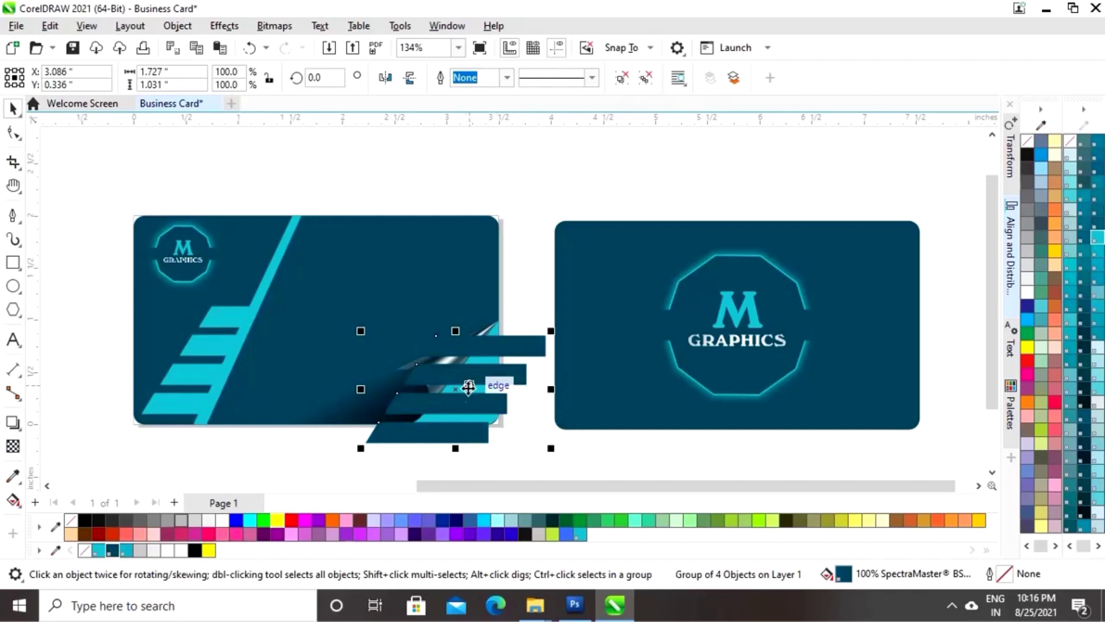
pyautogui.moveTo(459, 390); pyautogui.dragTo(277, 382)
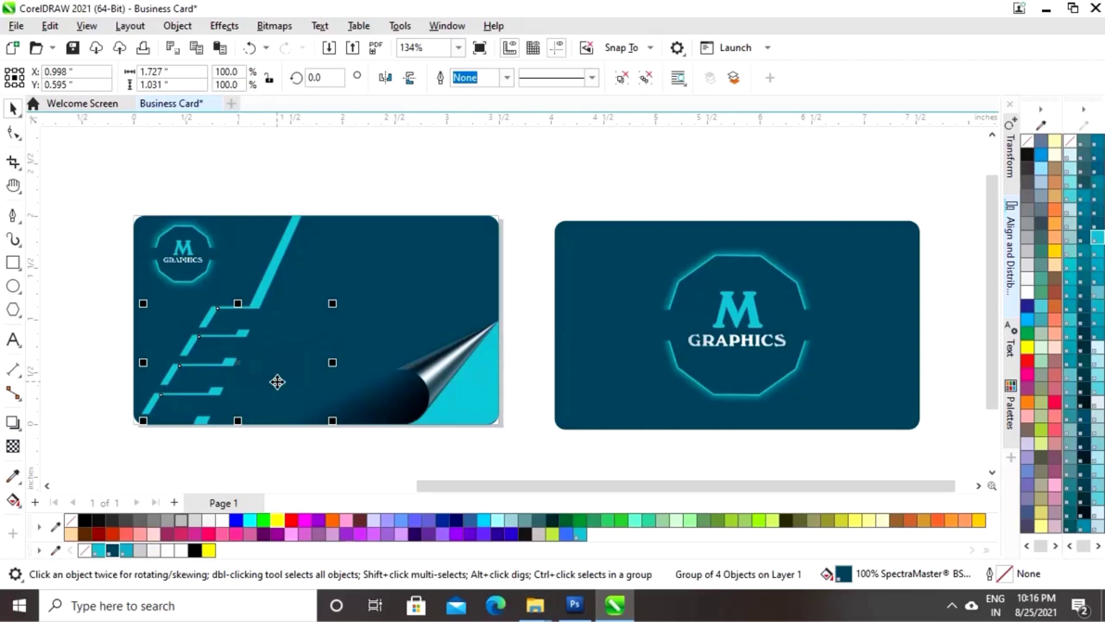
pyautogui.press('Down')
pyautogui.press('Left')
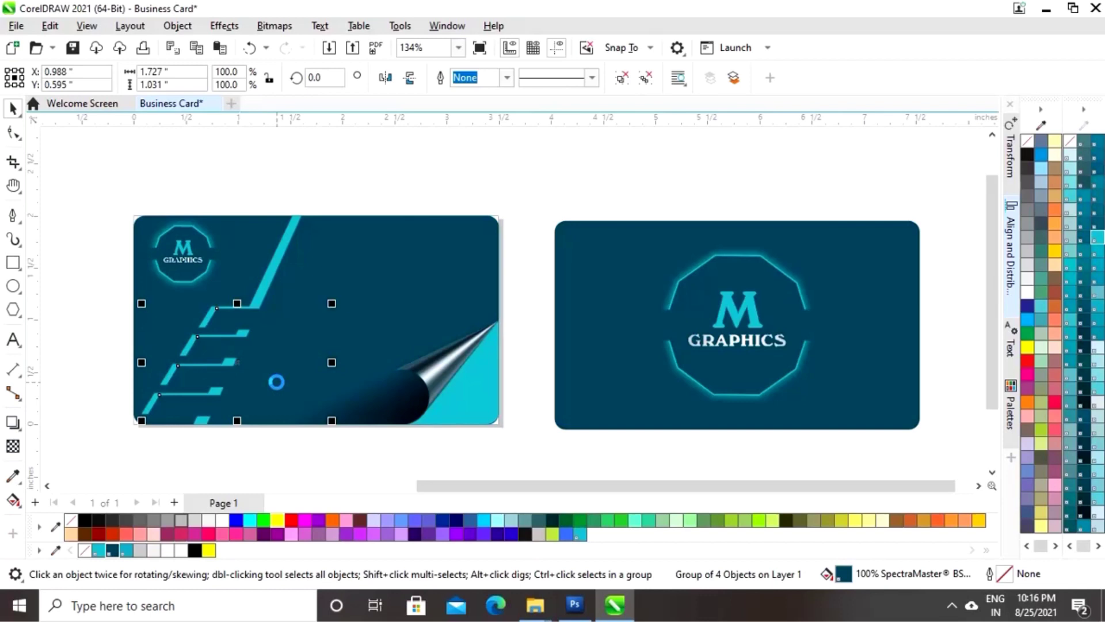
pyautogui.click(90, 358)
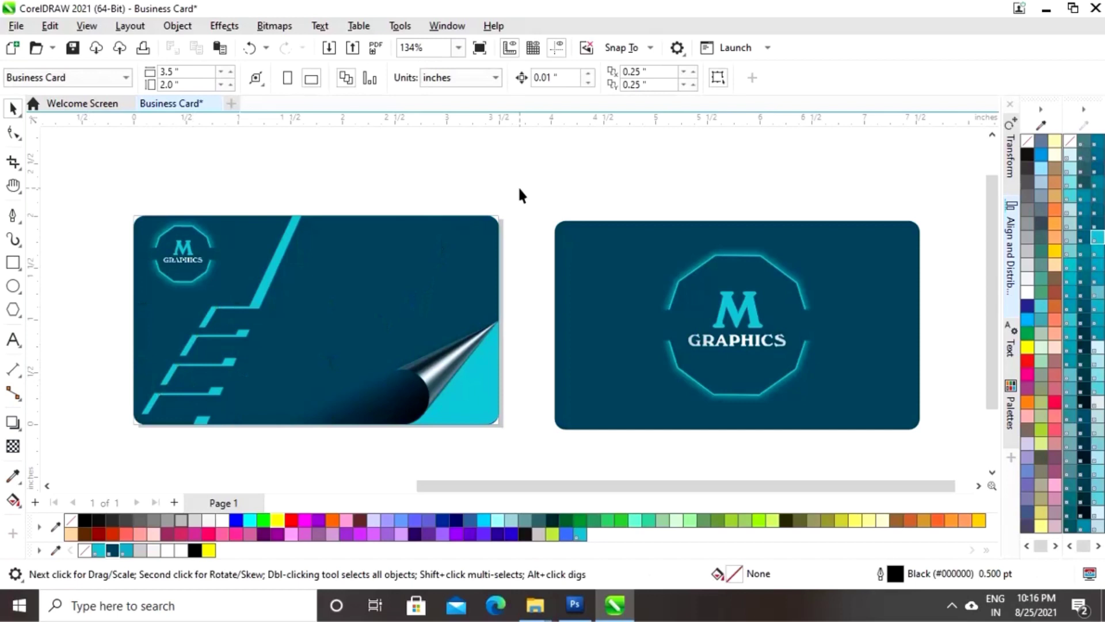
# Step: Type the cardholder's full name as a text line near the card's top edge
pyautogui.click(13, 339)
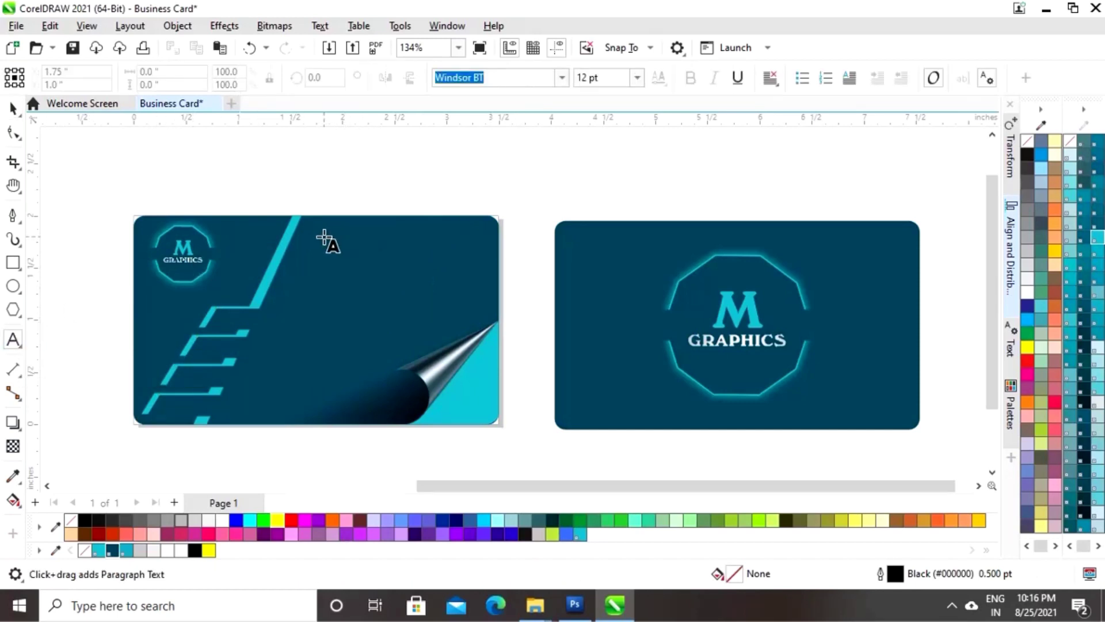
pyautogui.click(321, 240)
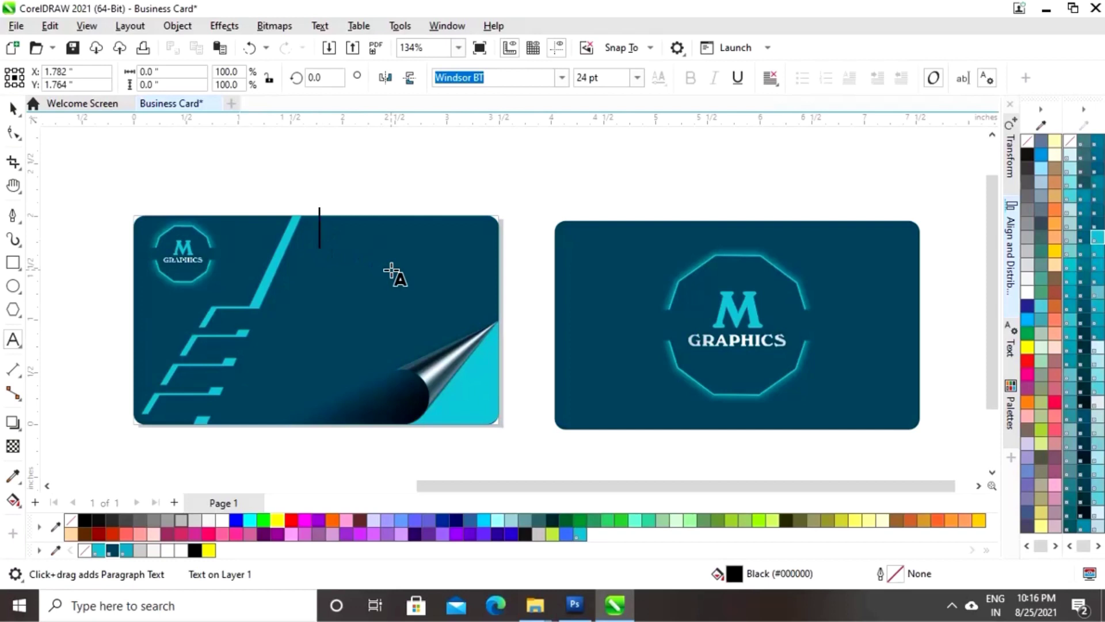
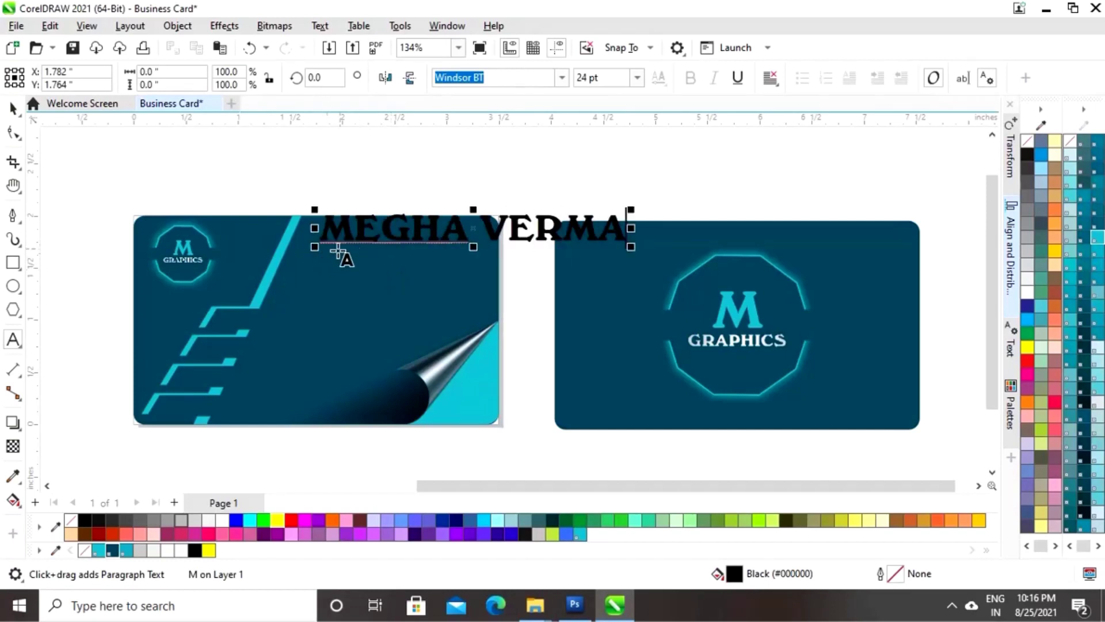
pyautogui.click(13, 108)
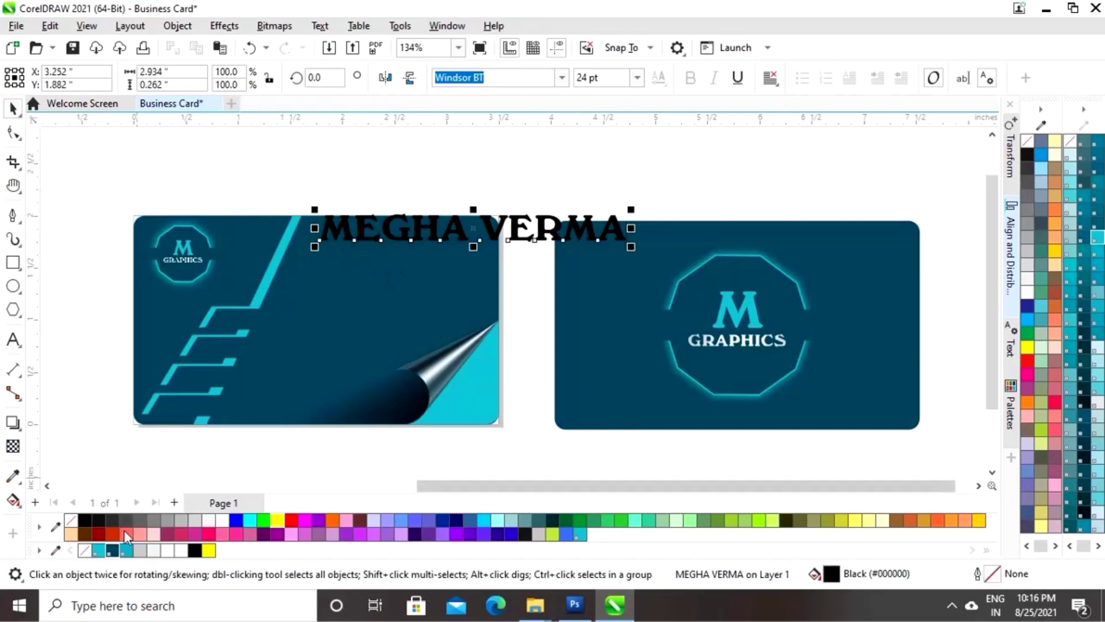
# Step: Colour the name cyan, scale it down and position it at the card's top-right
pyautogui.click(99, 550)
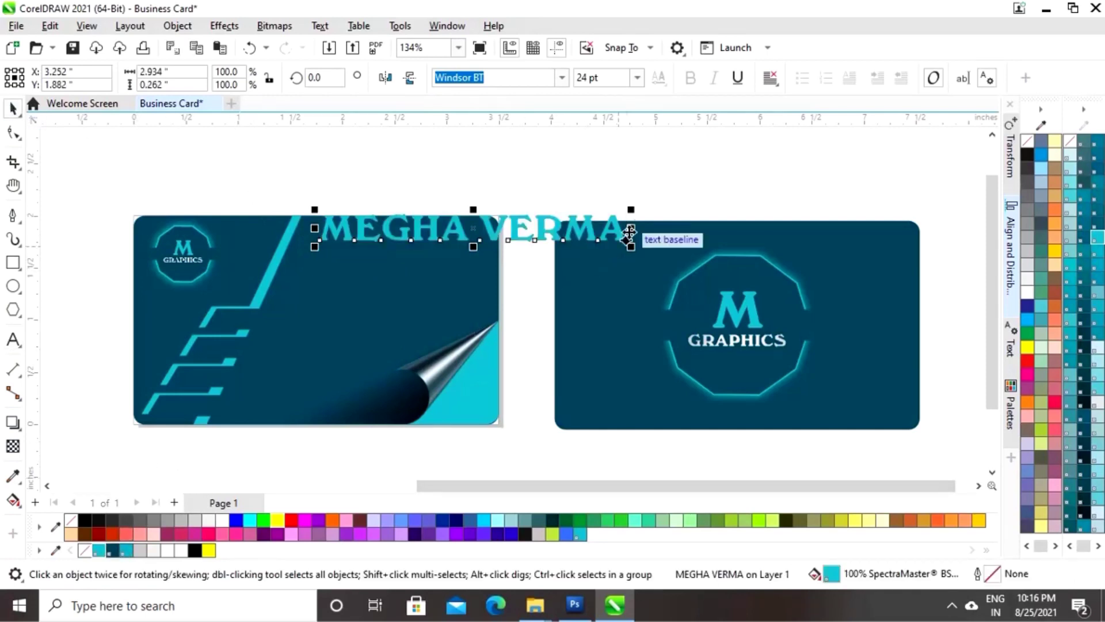
pyautogui.moveTo(632, 211); pyautogui.dragTo(593, 228)
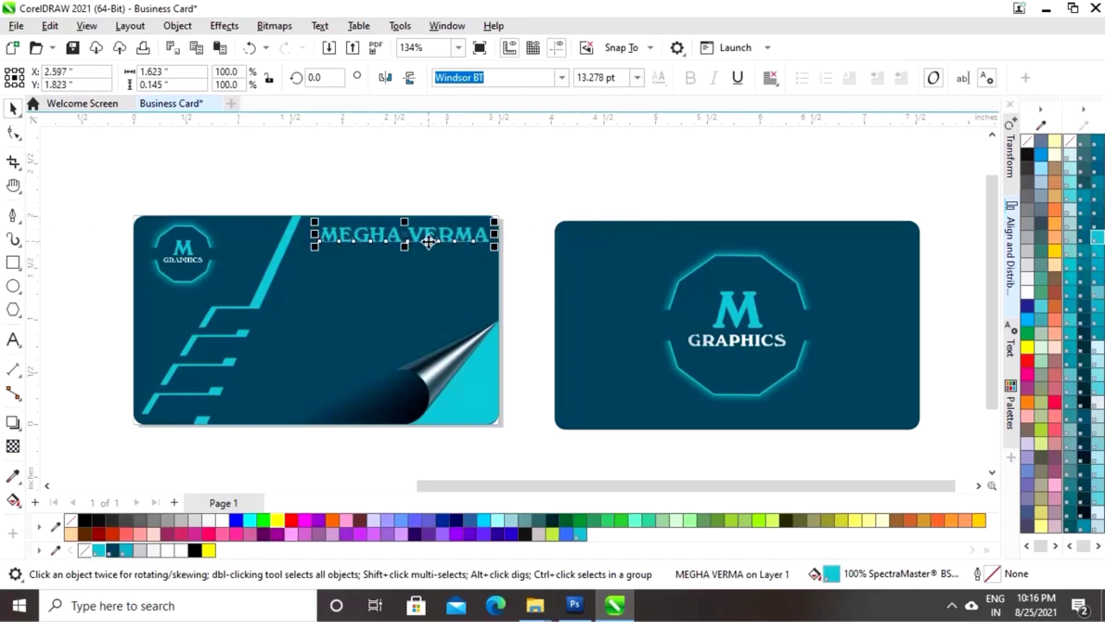
pyautogui.moveTo(315, 223); pyautogui.dragTo(333, 224)
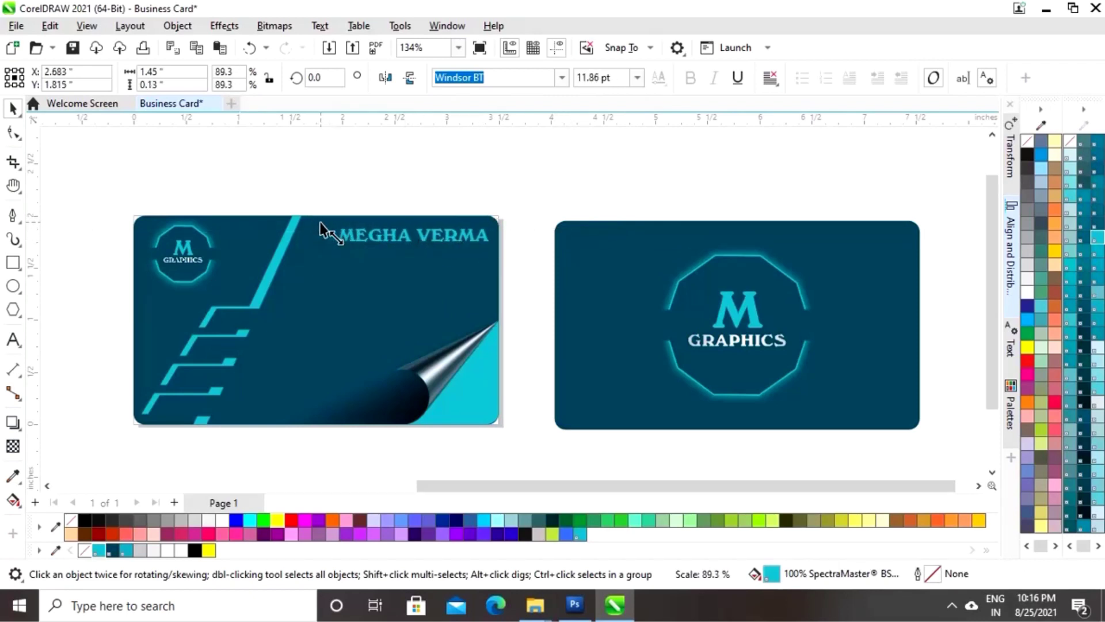
pyautogui.click(400, 192)
pyautogui.click(432, 237)
pyautogui.moveTo(431, 237); pyautogui.dragTo(427, 233)
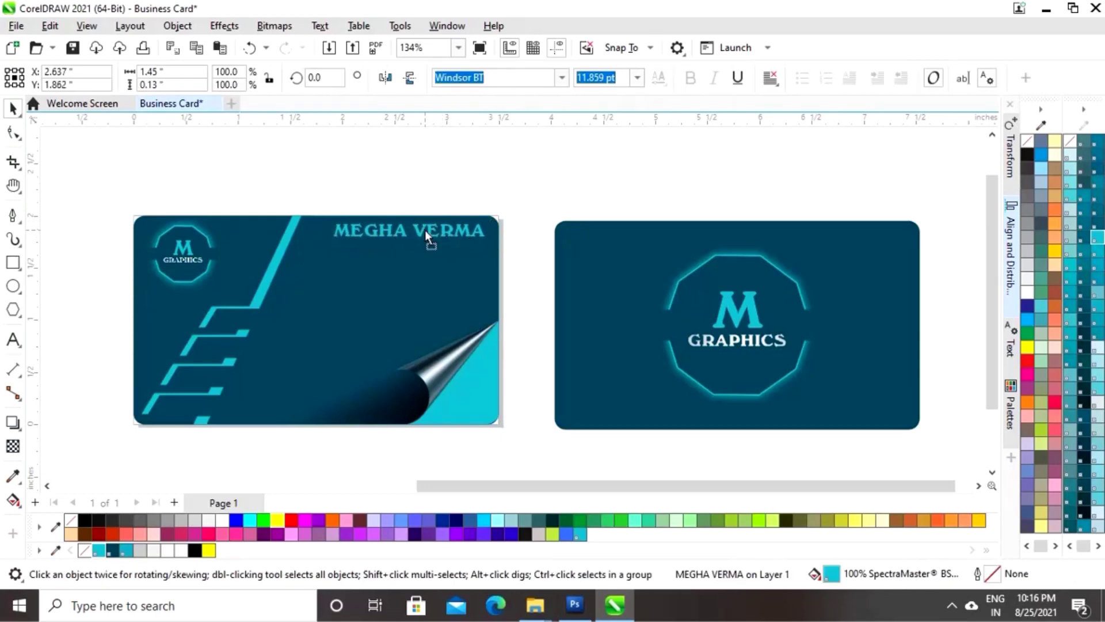
pyautogui.click(541, 220)
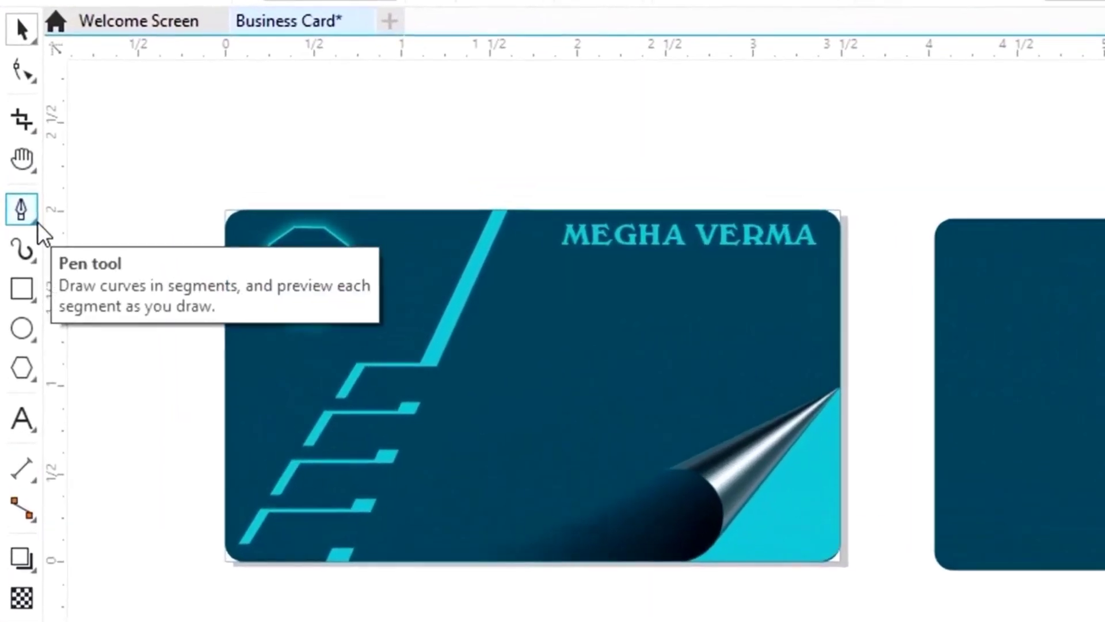
pyautogui.click(21, 222)
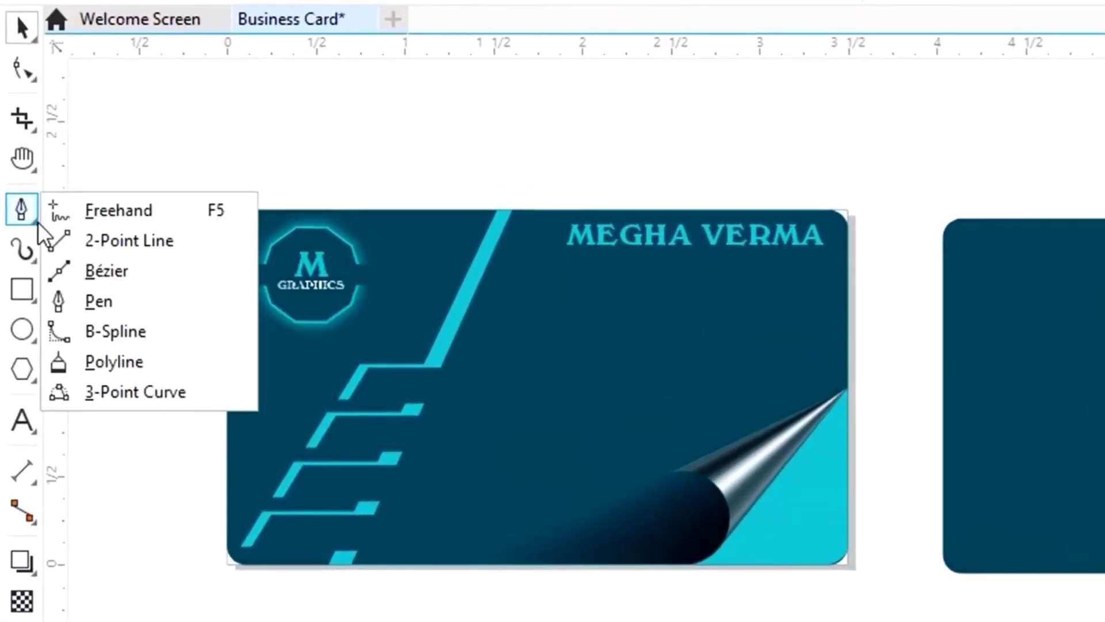
# Step: Draw a Bézier line beneath the name and give it a cyan outline
pyautogui.click(100, 270)
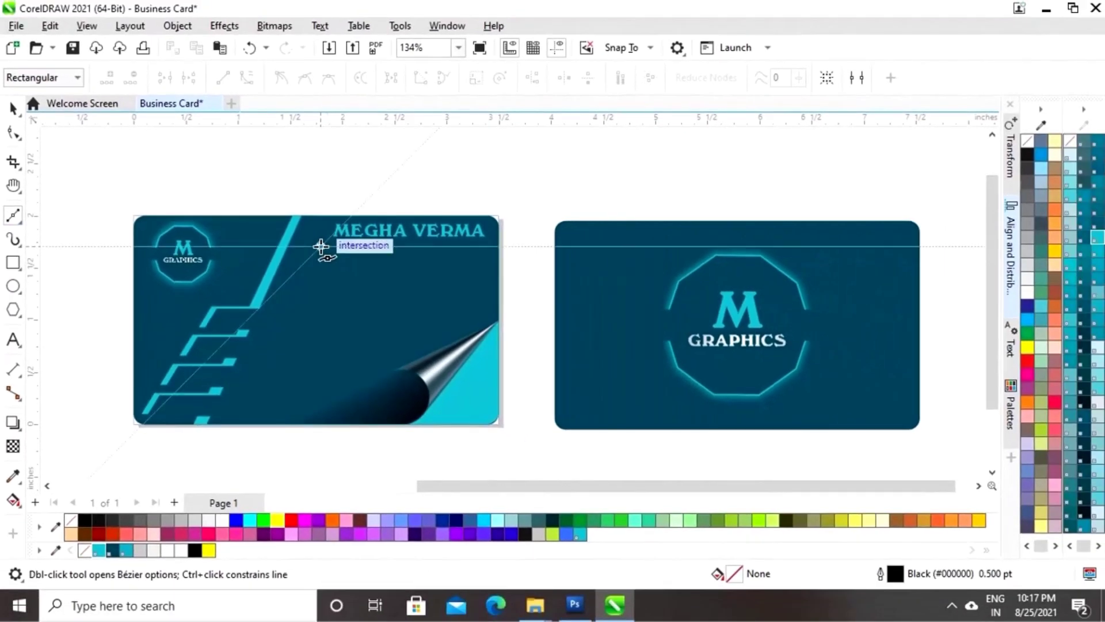
pyautogui.click(321, 247)
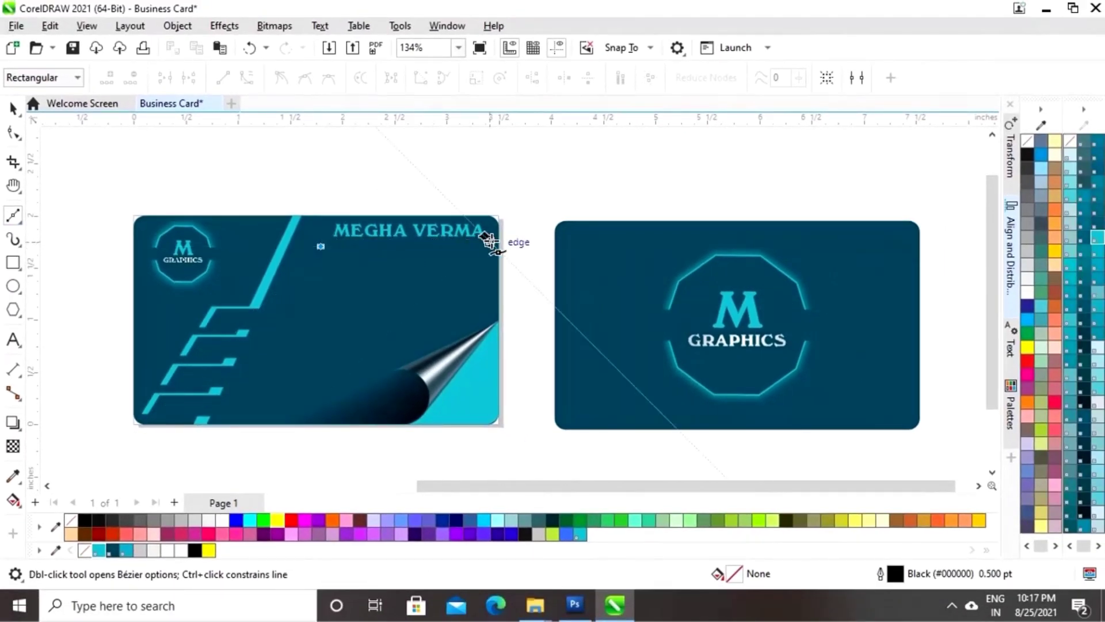
pyautogui.click(495, 246)
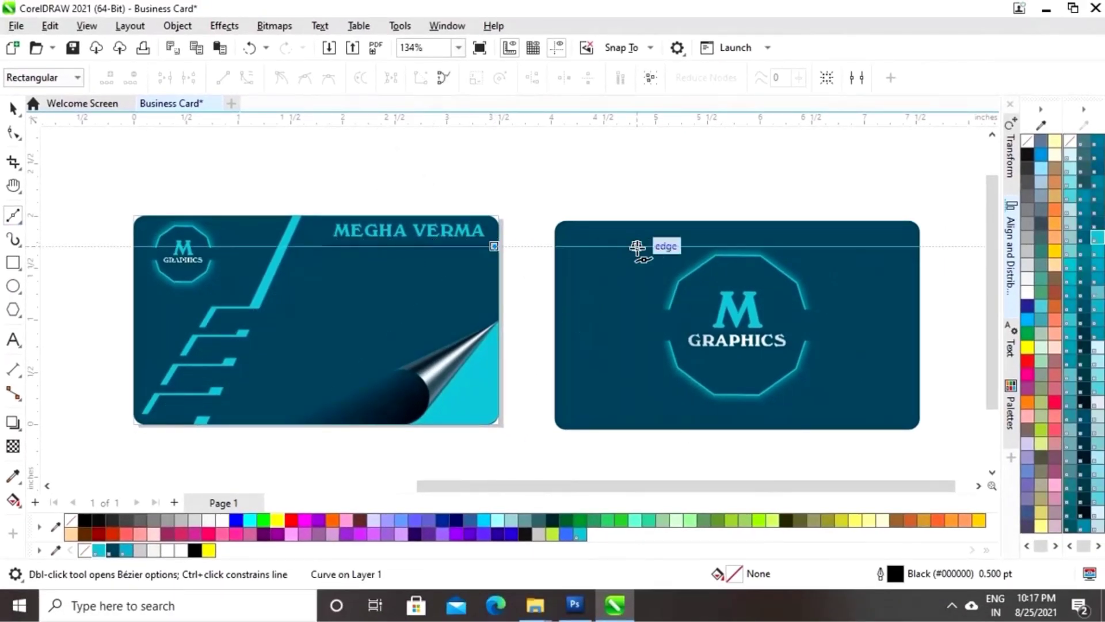
pyautogui.click(13, 108)
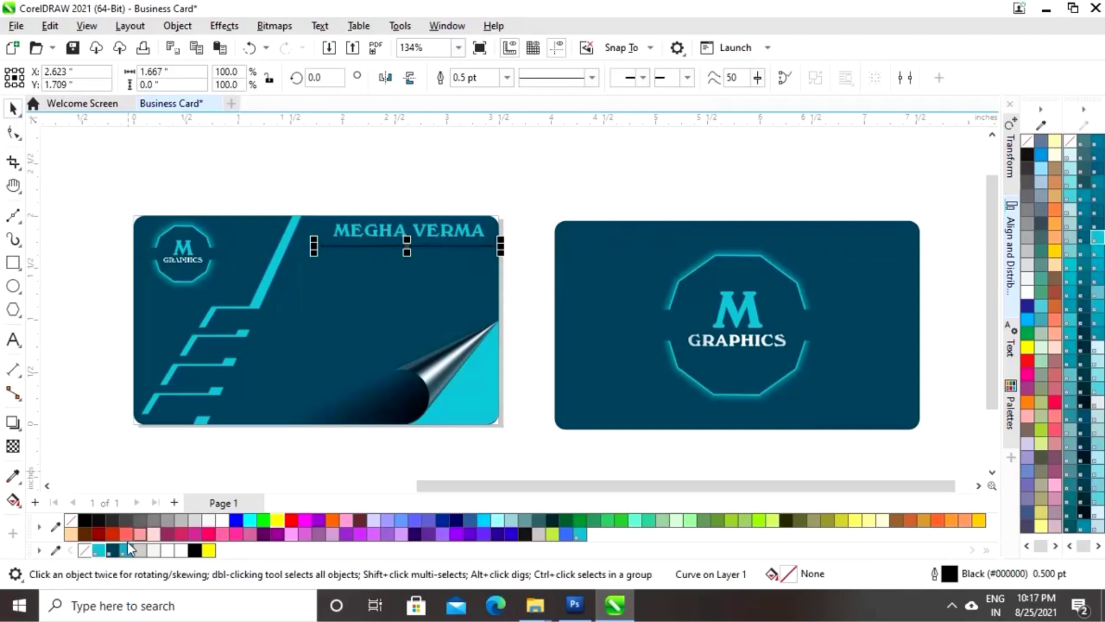
pyautogui.rightClick(99, 552)
# Step: Centre the name and underline horizontally on each other and shift them slightly left
pyautogui.moveTo(535, 179); pyautogui.dragTo(307, 274)
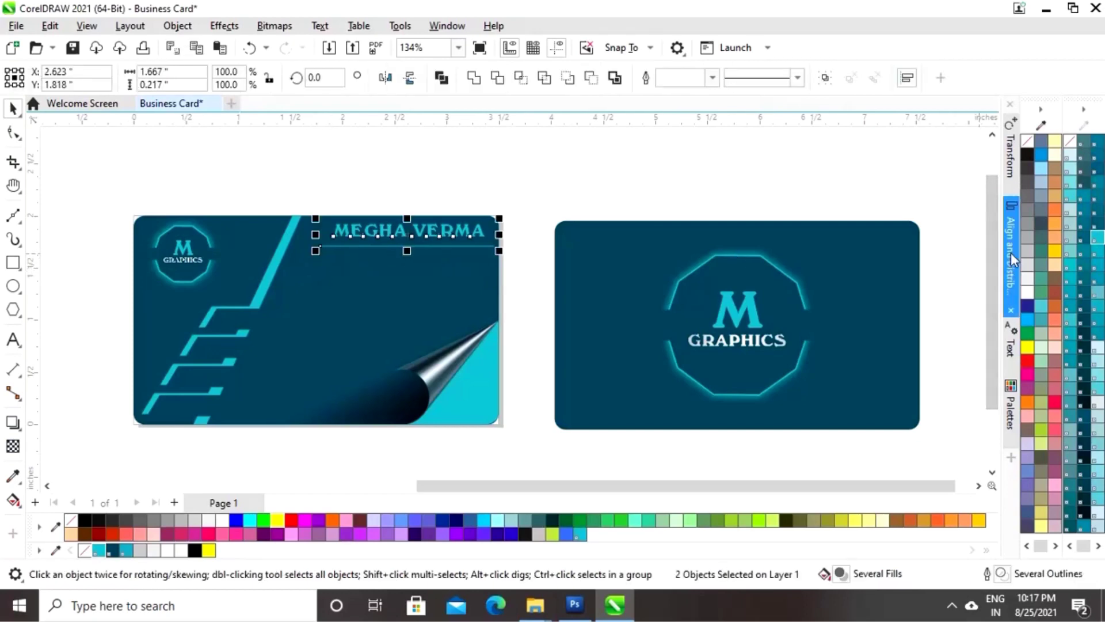
pyautogui.click(1011, 253)
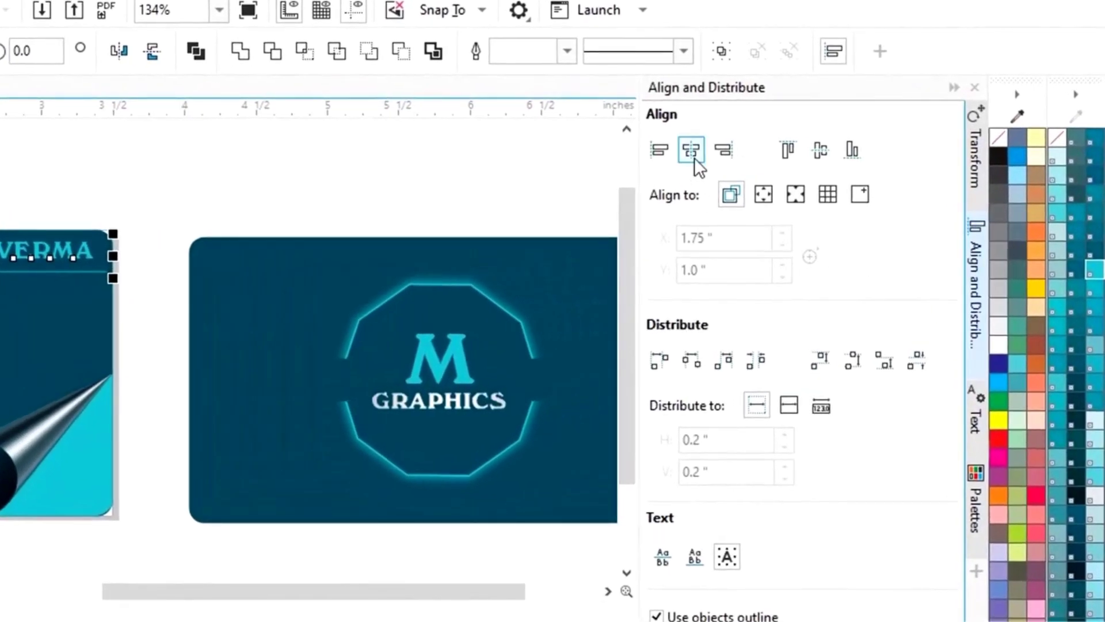
pyautogui.click(694, 156)
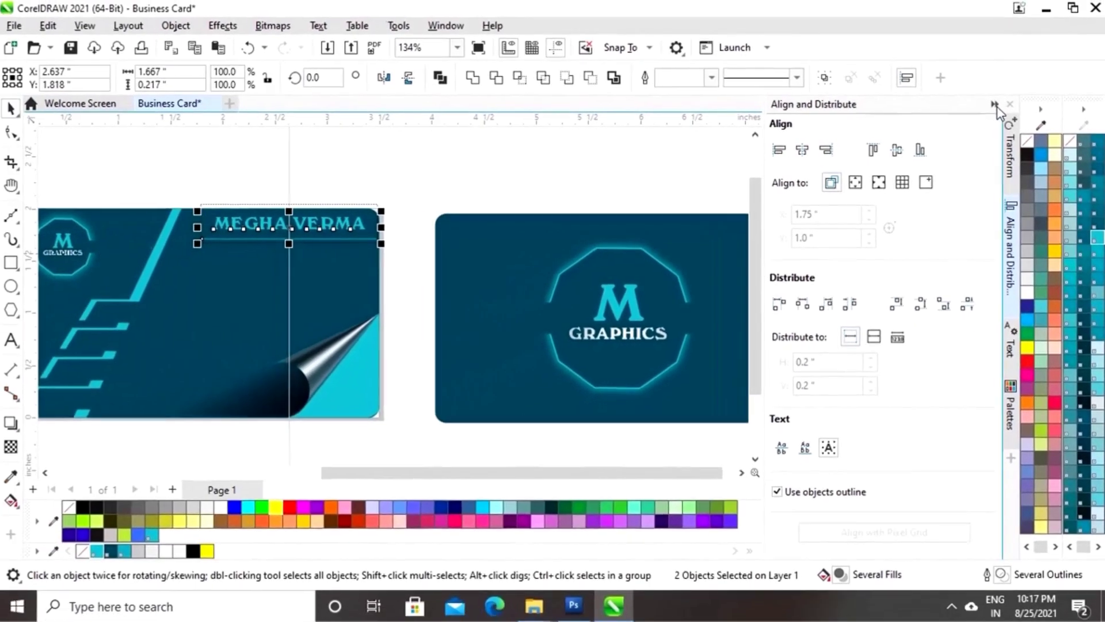
pyautogui.click(974, 87)
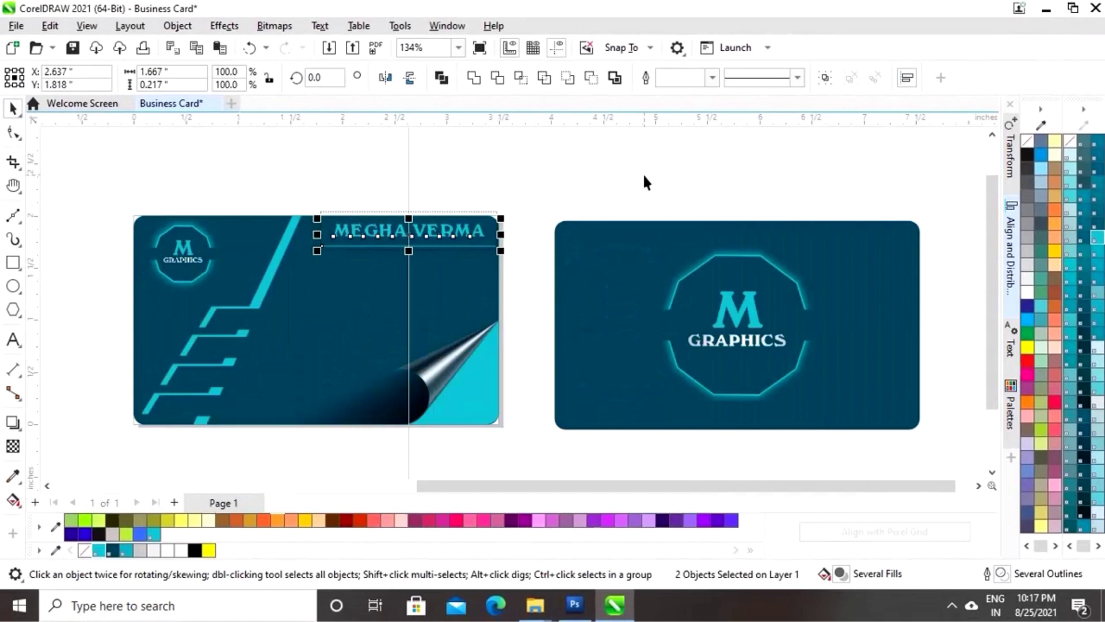
pyautogui.moveTo(483, 242); pyautogui.dragTo(310, 268)
pyautogui.press('Left')
pyautogui.press('Left')
pyautogui.press('Left')
pyautogui.press('Left')
pyautogui.press('Left')
pyautogui.press('Left')
pyautogui.press('Left')
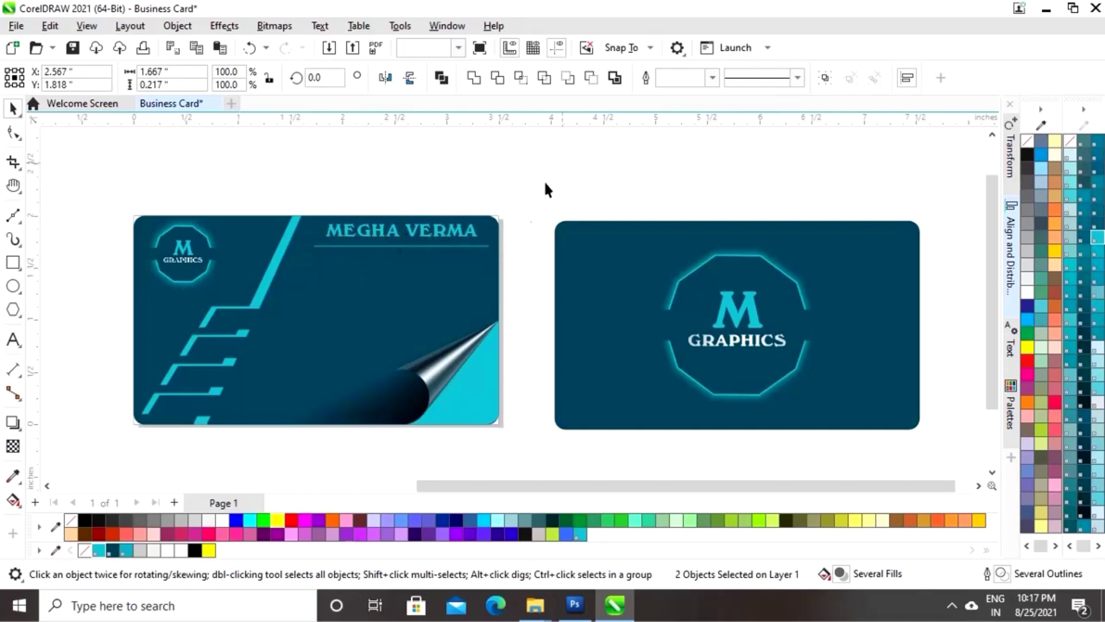
pyautogui.click(547, 190)
pyautogui.click(448, 246)
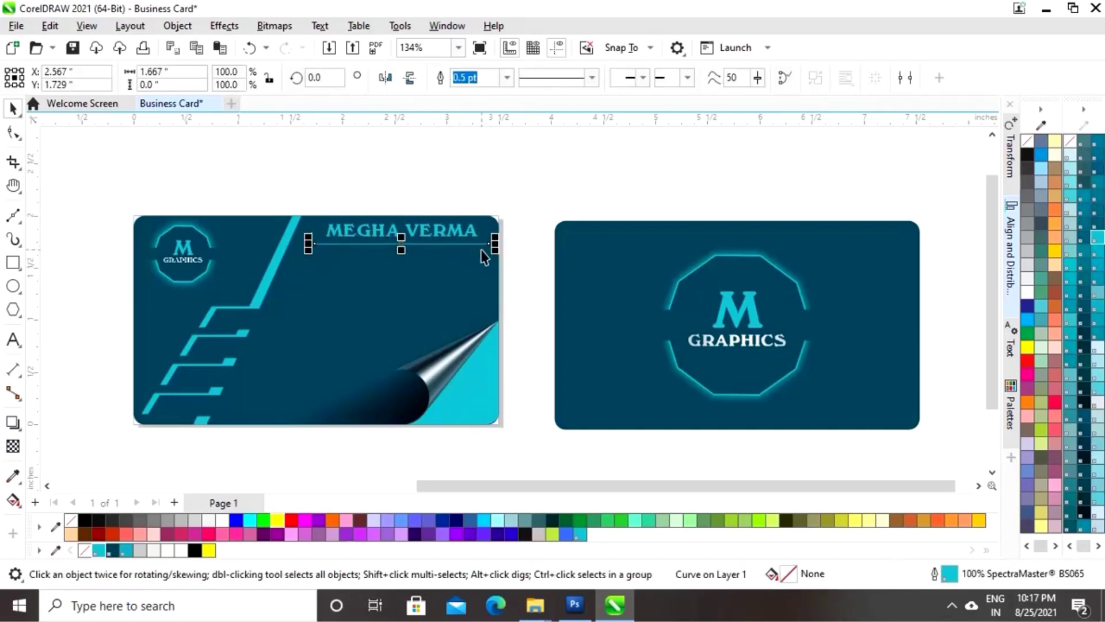
pyautogui.click(528, 208)
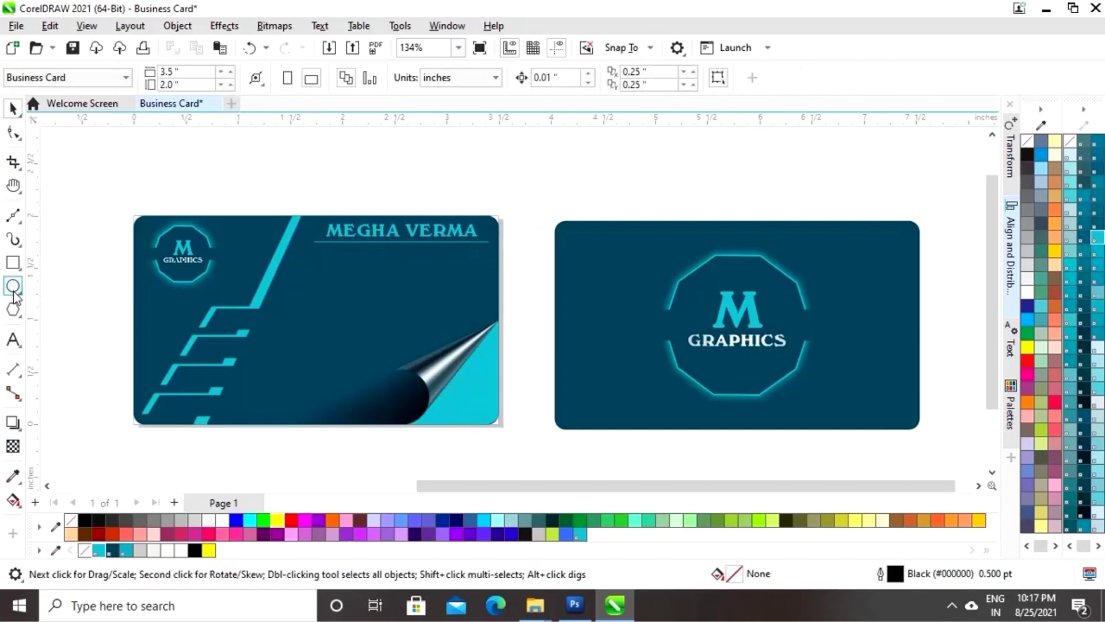
# Step: Type 'GRAPHIC DESIGNER' as a new text line on the left card
pyautogui.click(12, 340)
pyautogui.click(307, 299)
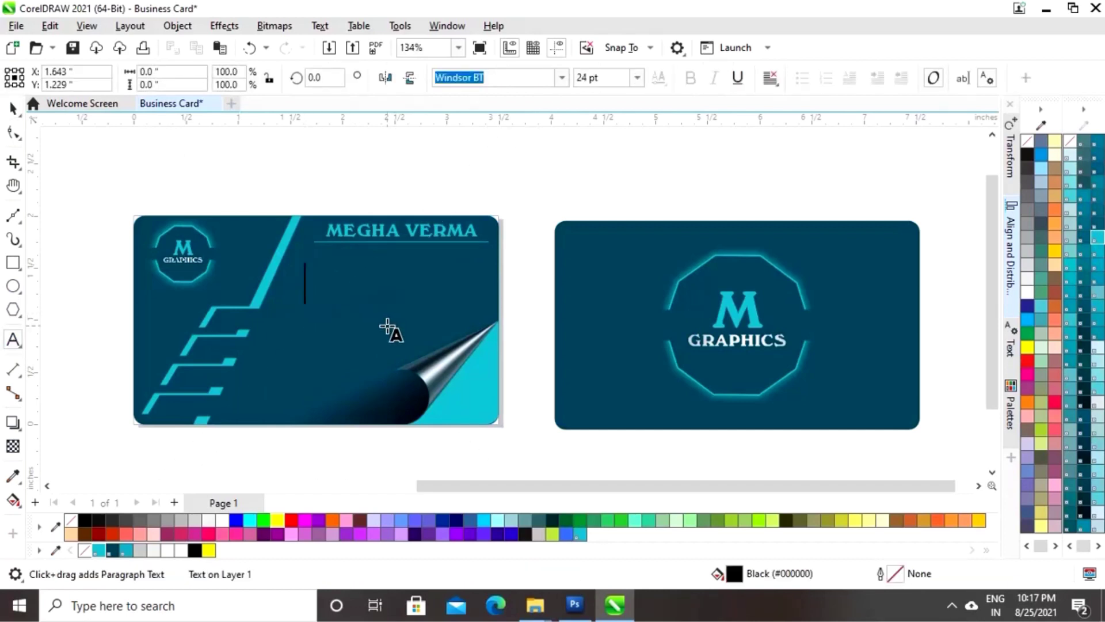
pyautogui.write('GRAP')
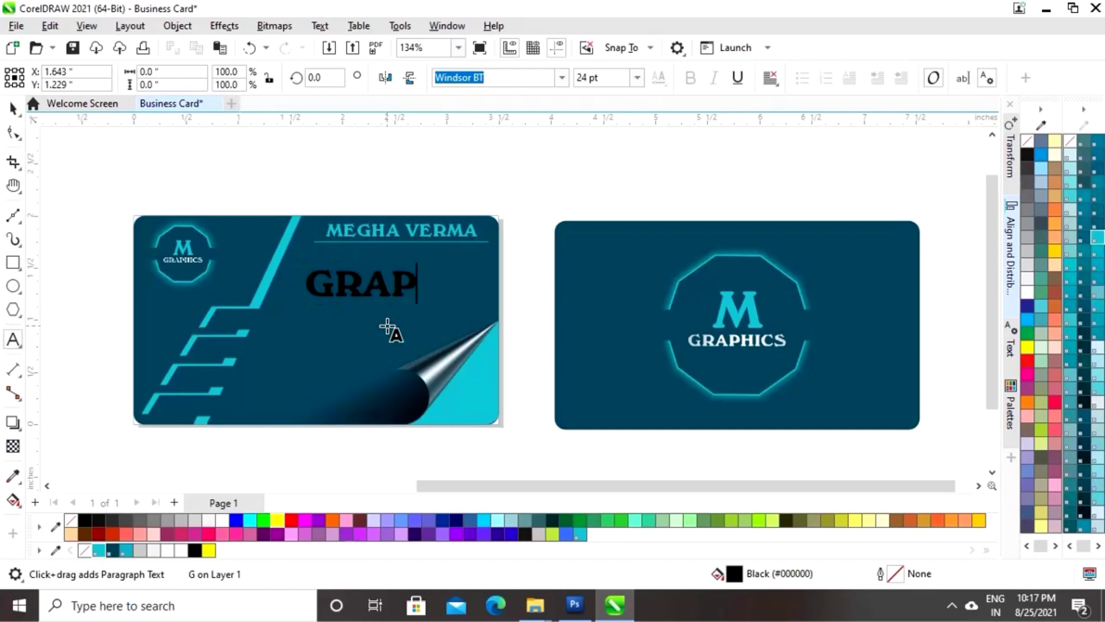
pyautogui.write('HIC DESIGNER')
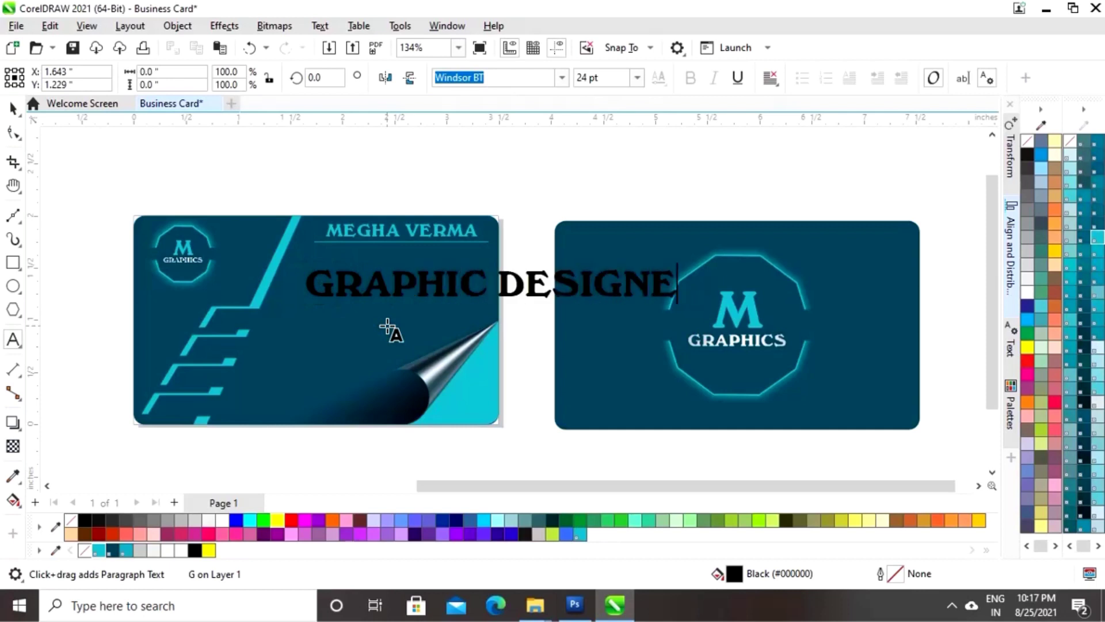
pyautogui.click(13, 108)
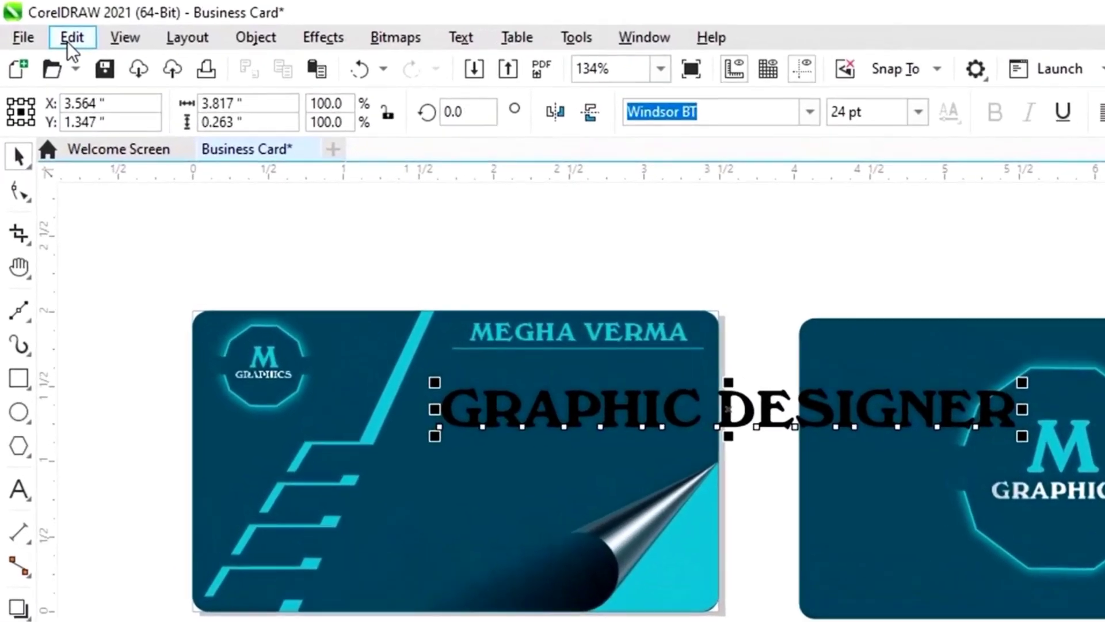
# Step: Copy the GRAPHICS text's outline and fill onto the title with Copy Properties From
pyautogui.click(50, 25)
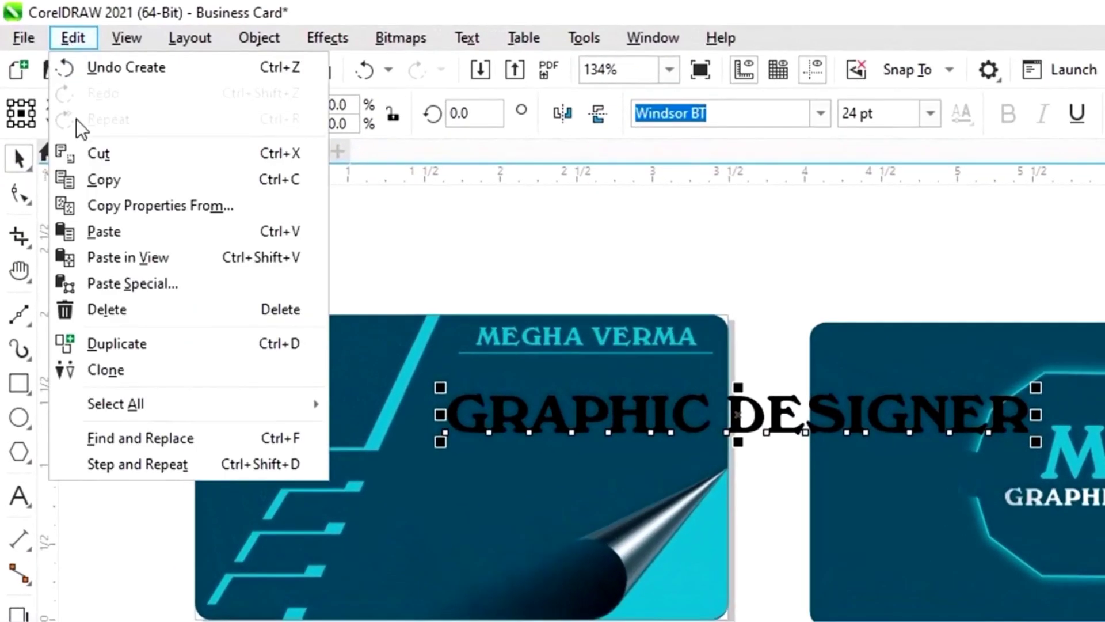
pyautogui.click(160, 205)
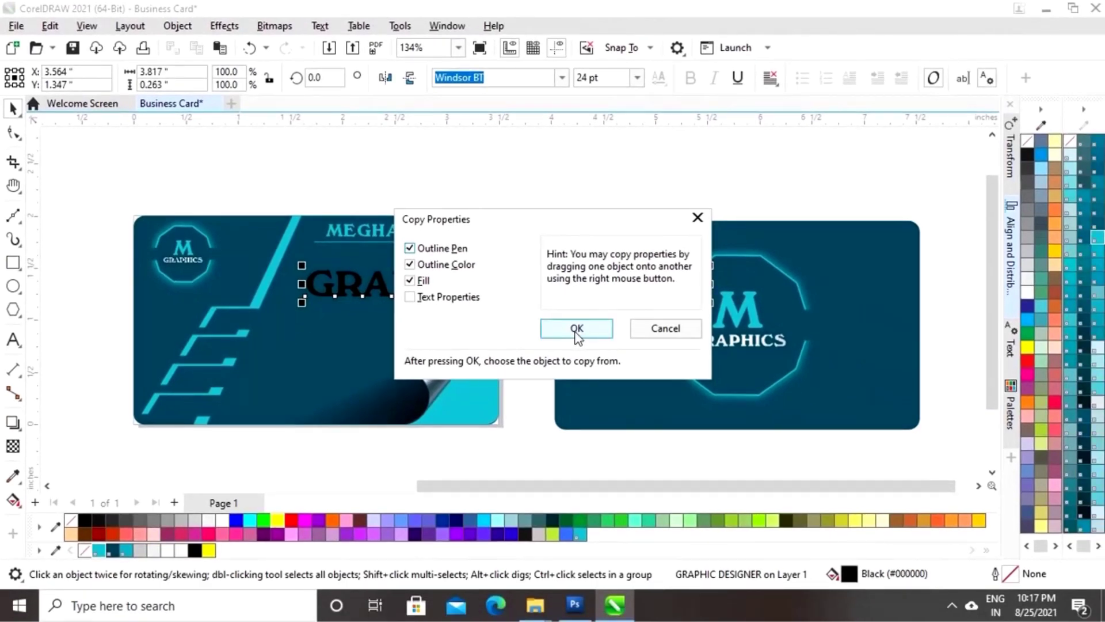
pyautogui.click(577, 328)
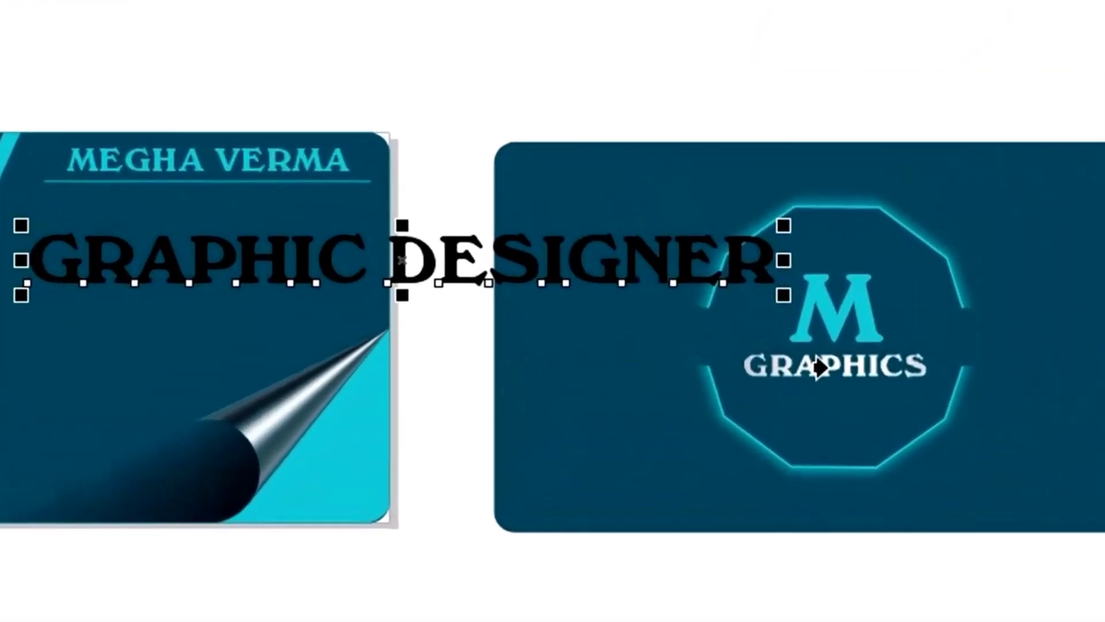
pyautogui.click(816, 363)
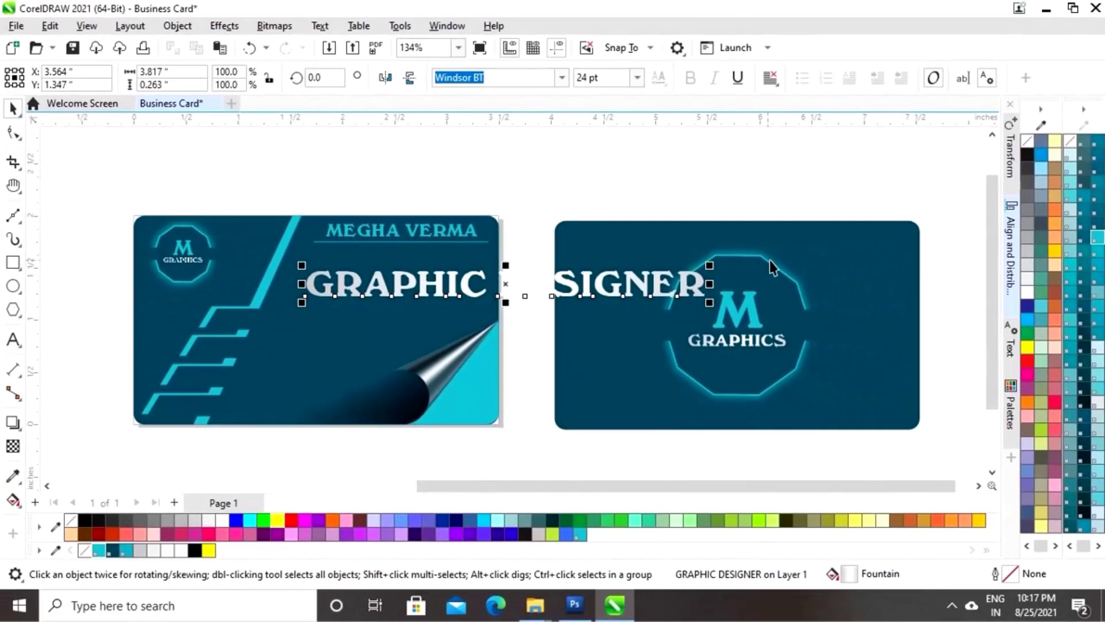
# Step: Set the GRAPHIC DESIGNER title to 8 pt and move it just under the name
pyautogui.moveTo(709, 265); pyautogui.dragTo(505, 282)
pyautogui.moveTo(375, 292); pyautogui.dragTo(402, 251)
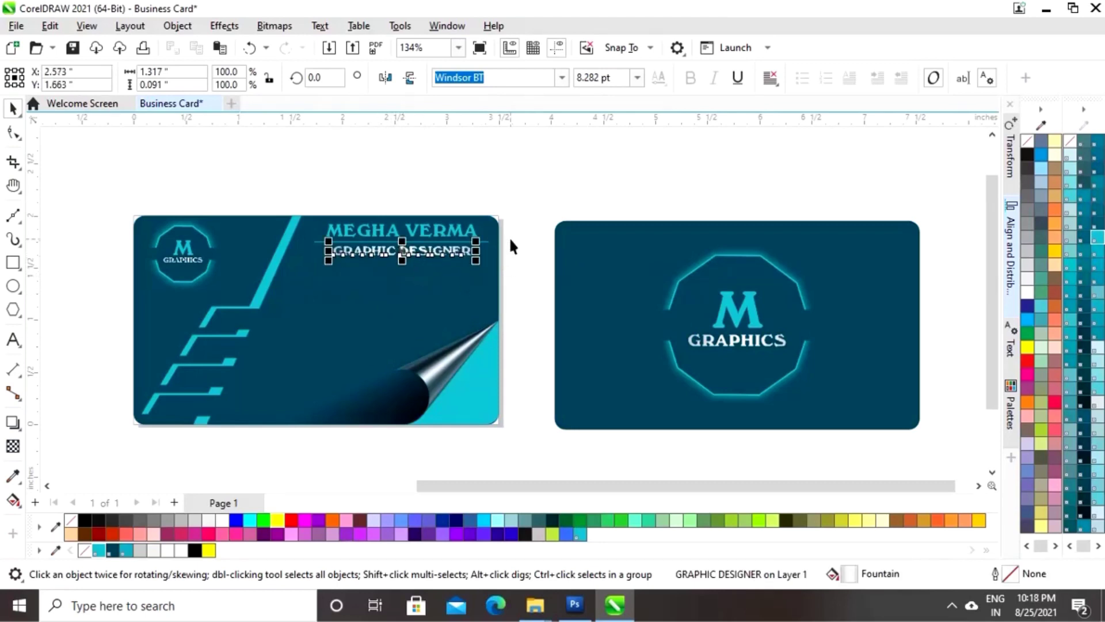
pyautogui.click(637, 78)
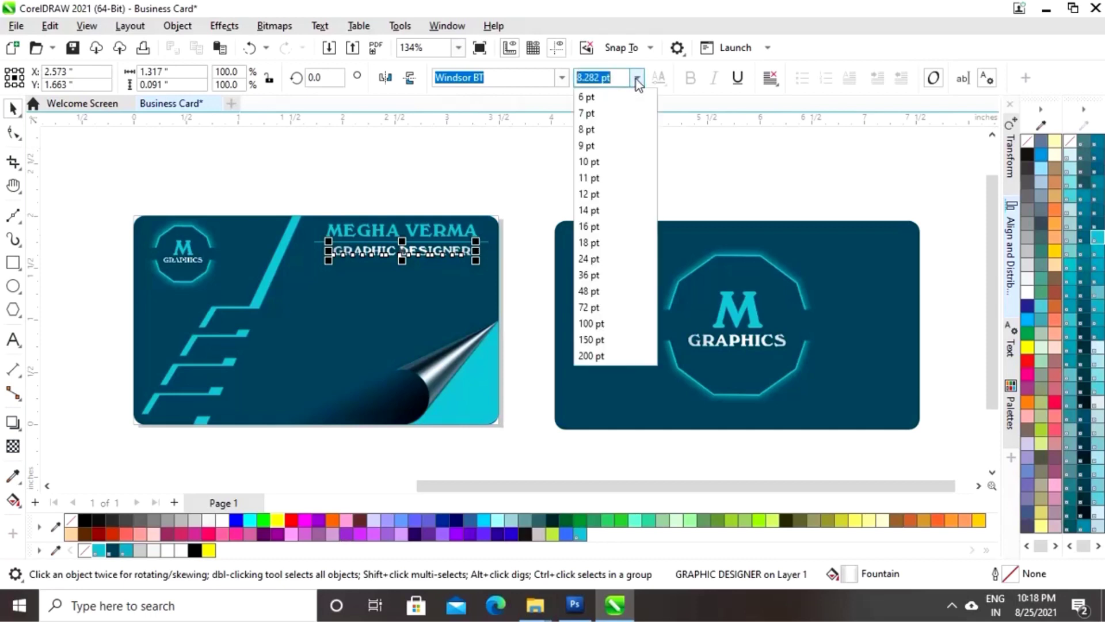
pyautogui.click(606, 128)
pyautogui.click(525, 161)
pyautogui.click(396, 251)
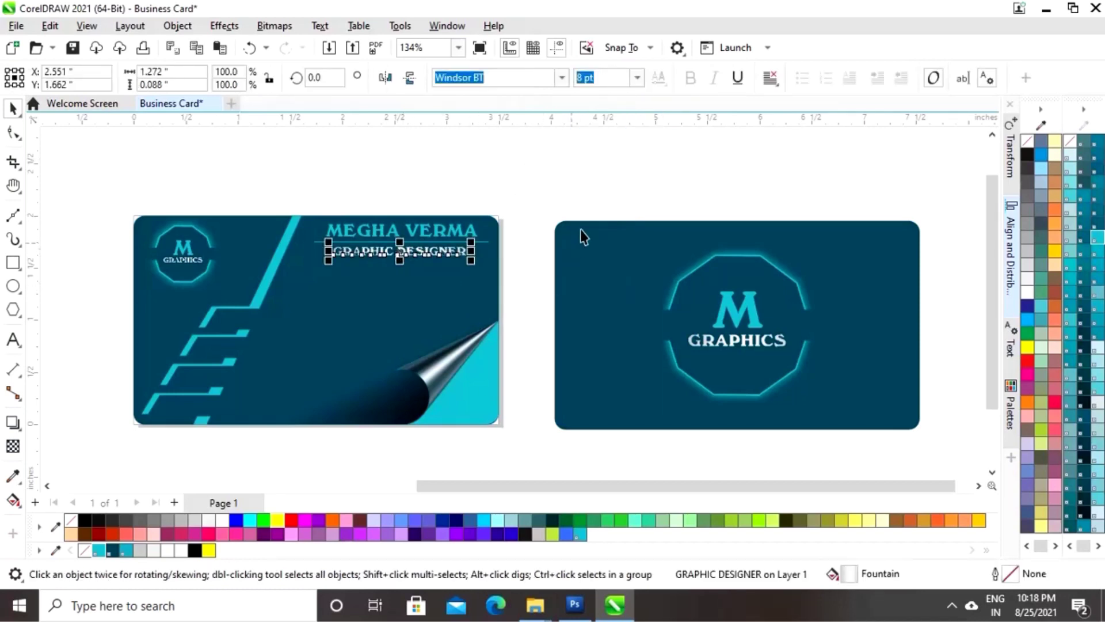
# Step: Align the name, underline and title together, then close the alignment panel
pyautogui.moveTo(520, 184); pyautogui.dragTo(306, 285)
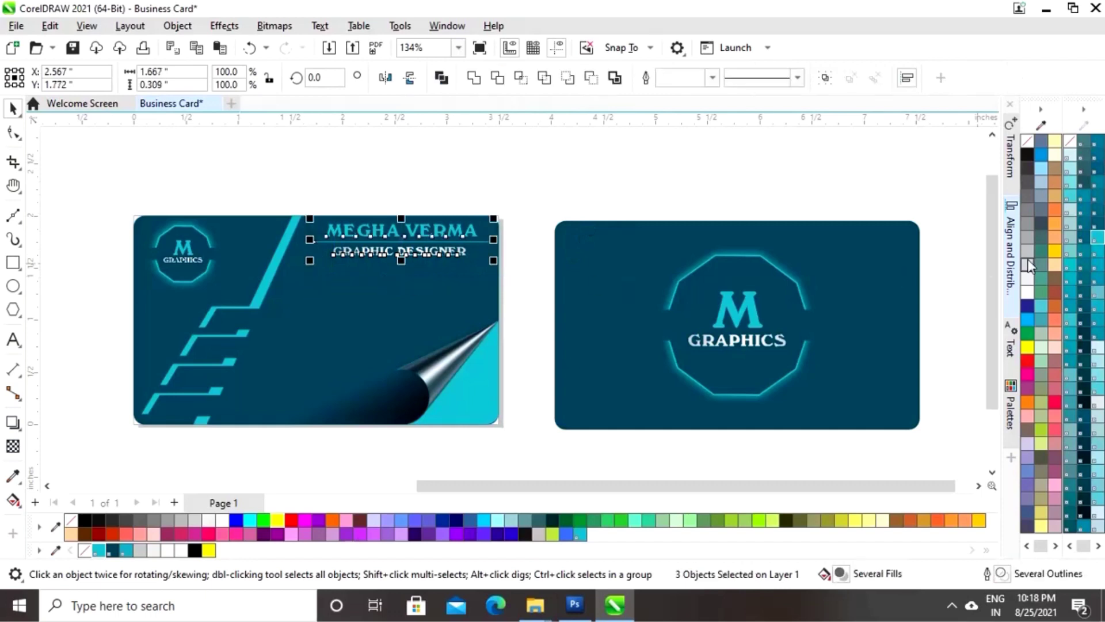
pyautogui.click(1012, 258)
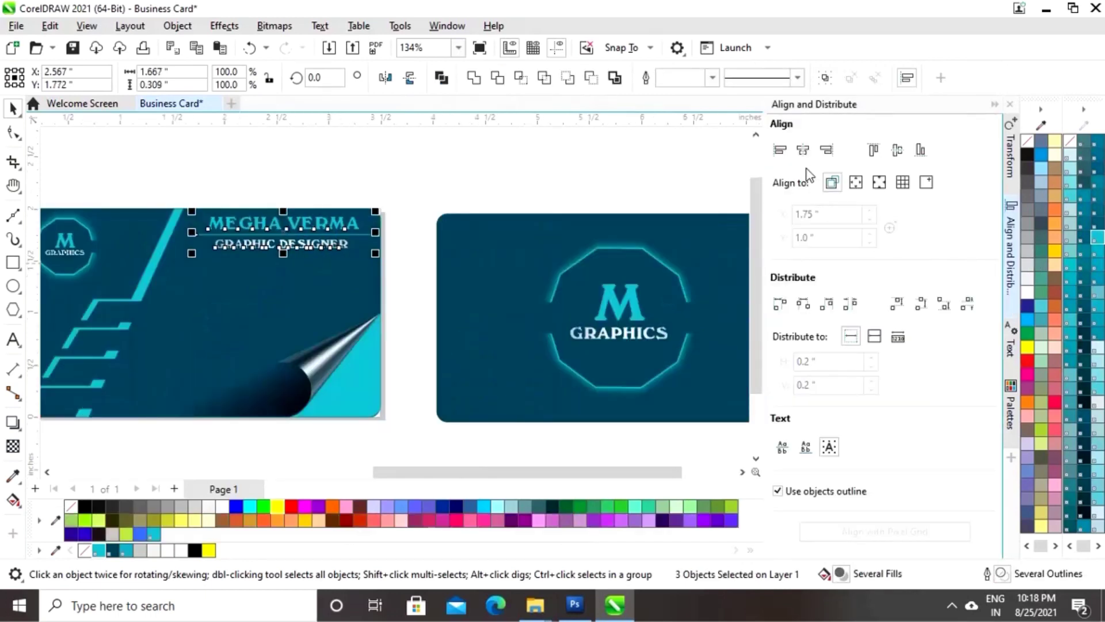
pyautogui.click(995, 105)
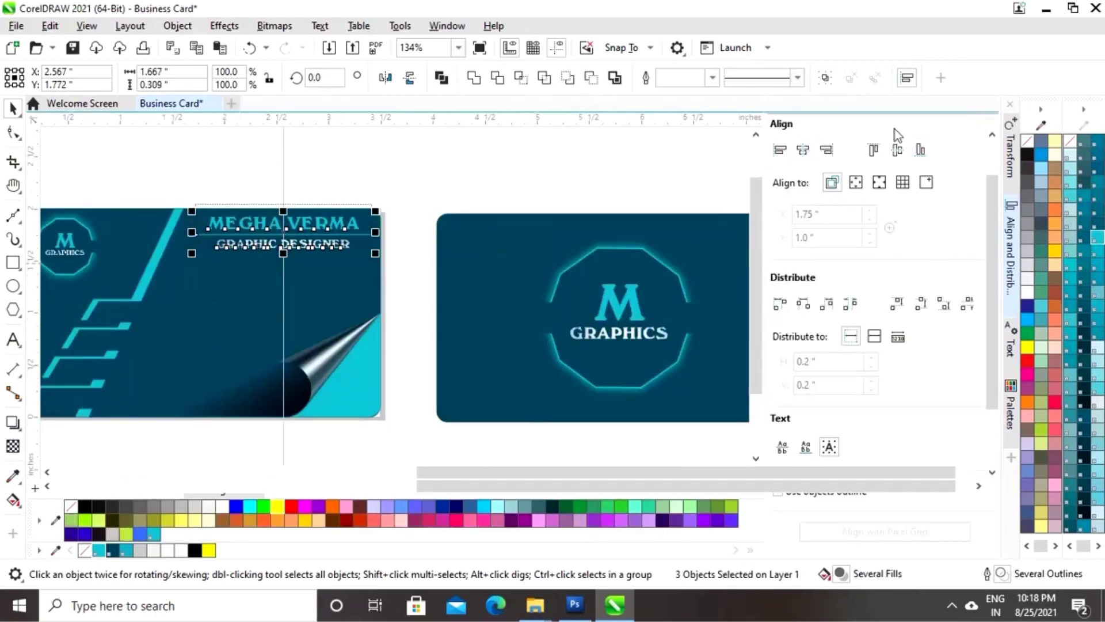
pyautogui.click(541, 183)
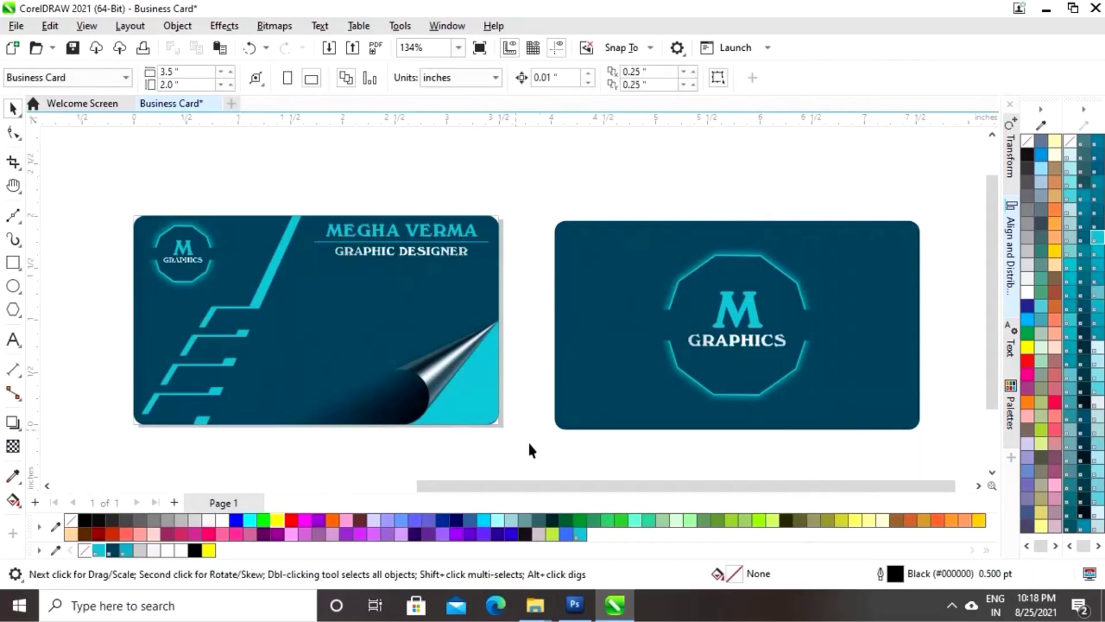
pyautogui.press('F3')
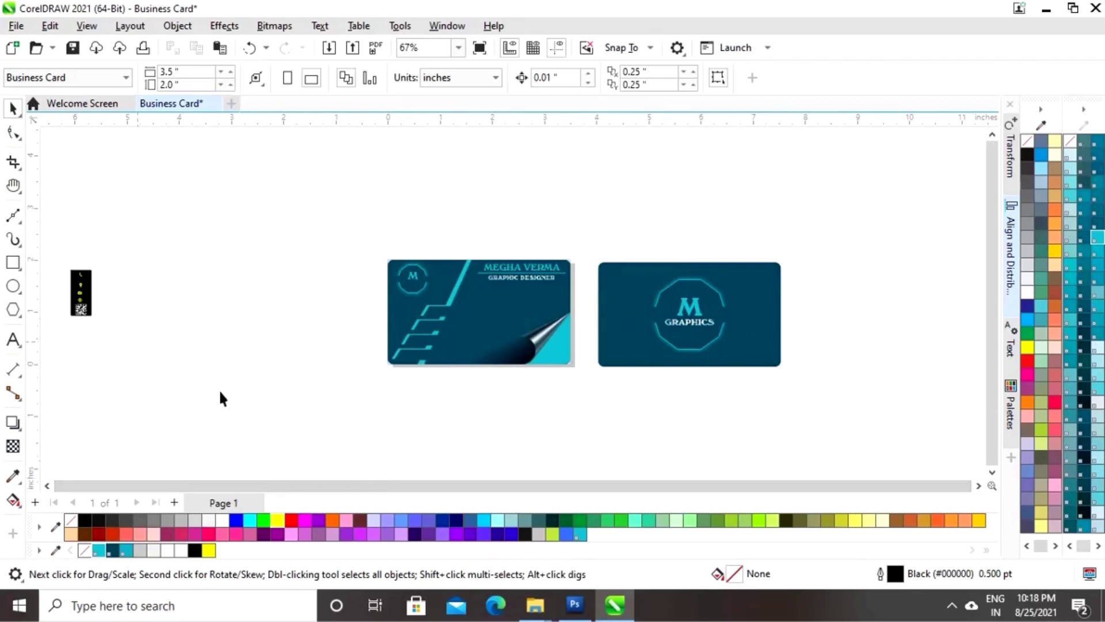
# Step: Move the enlarged black icon strip next to the cards and zoom in on it
pyautogui.moveTo(83, 294); pyautogui.dragTo(370, 246)
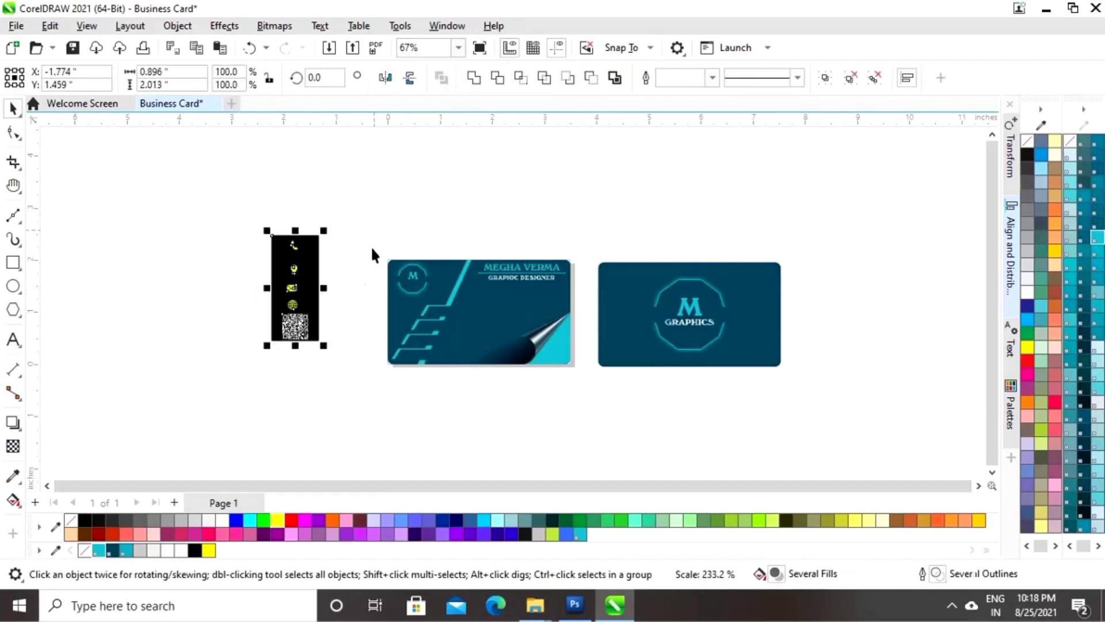
pyautogui.click(328, 396)
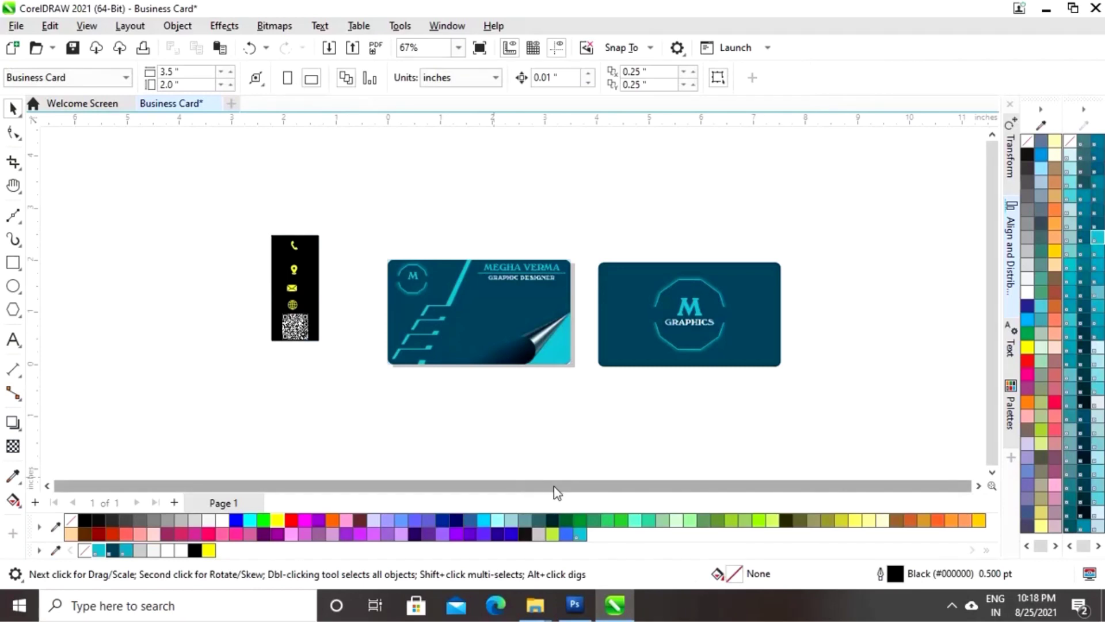
pyautogui.press('z')
pyautogui.moveTo(224, 215); pyautogui.dragTo(585, 385)
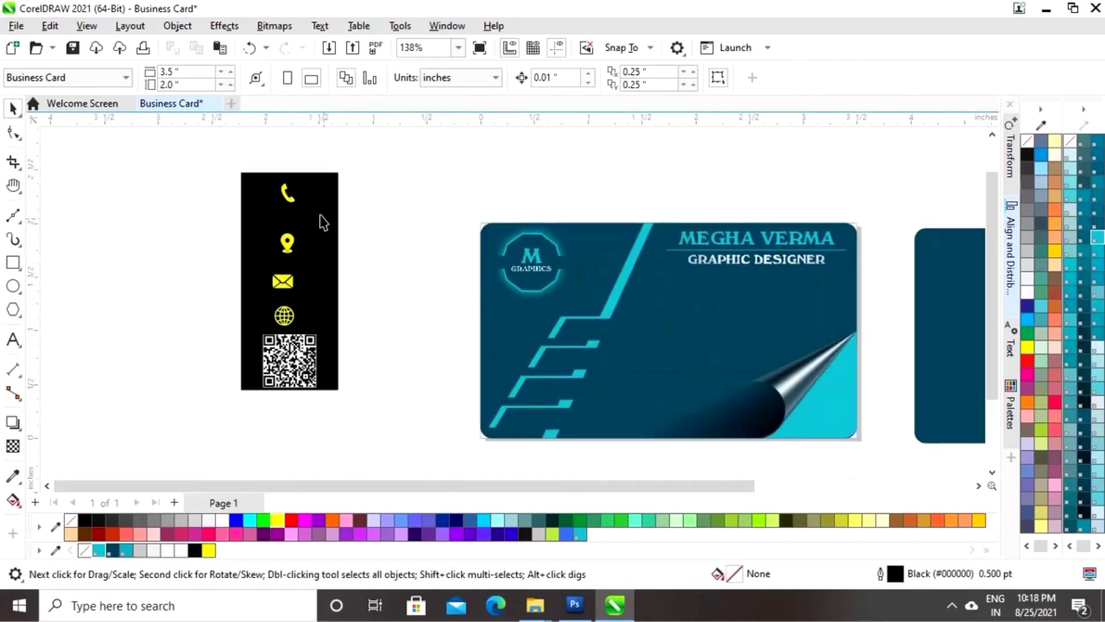
# Step: Place the yellow phone icon on the card's top cyan stripe
pyautogui.click(287, 195)
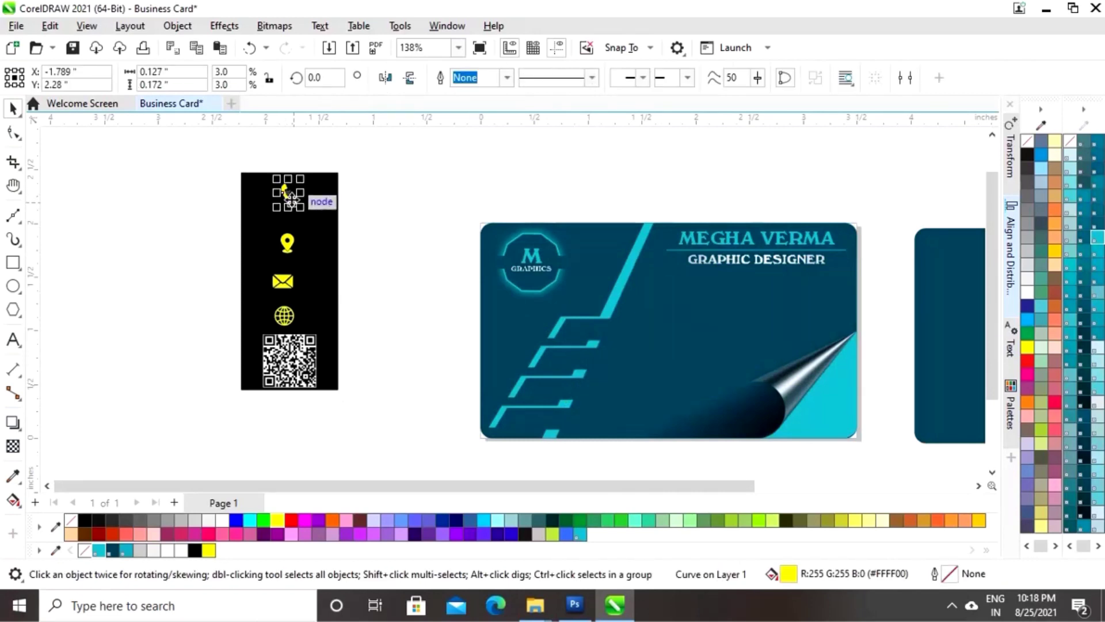
pyautogui.moveTo(286, 195); pyautogui.dragTo(574, 330)
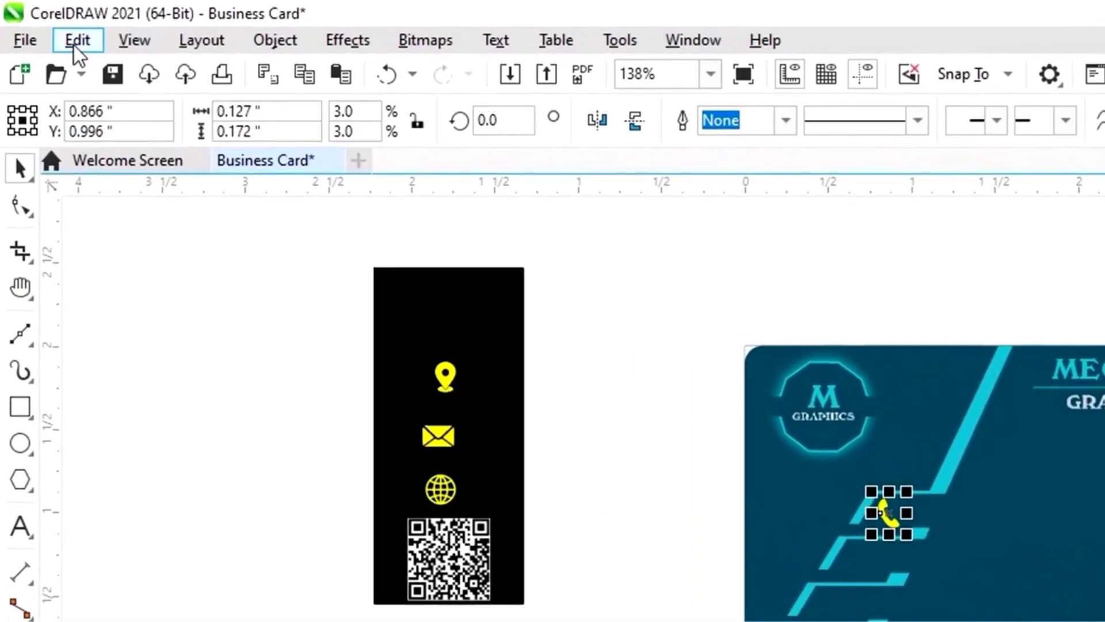
pyautogui.click(73, 46)
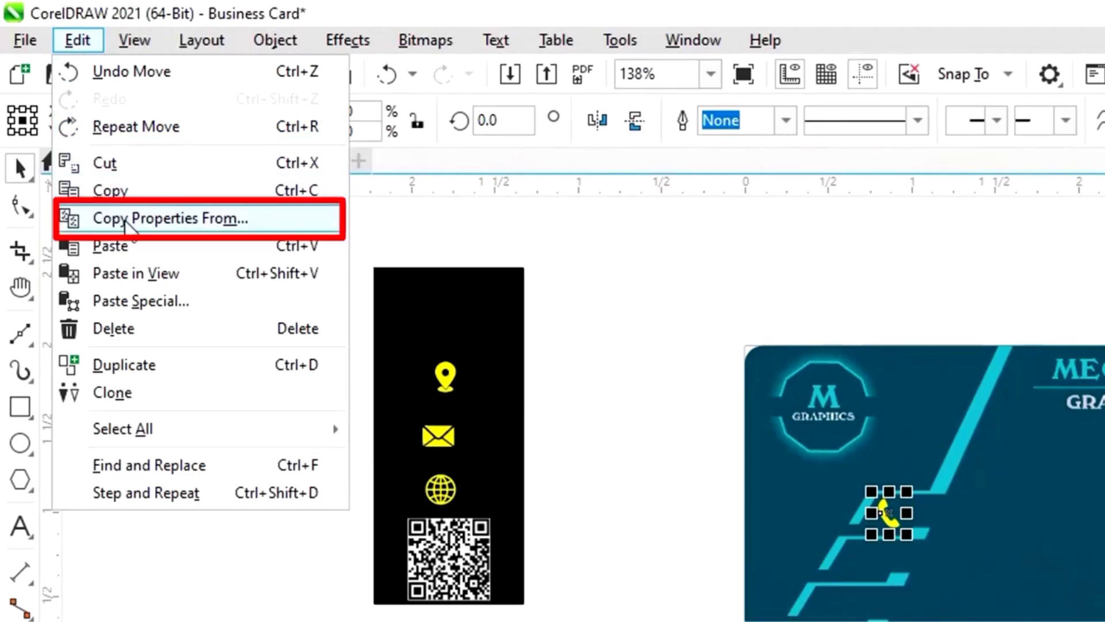
# Step: Give the phone icon the GRAPHIC DESIGNER title's light fountain fill
pyautogui.click(123, 216)
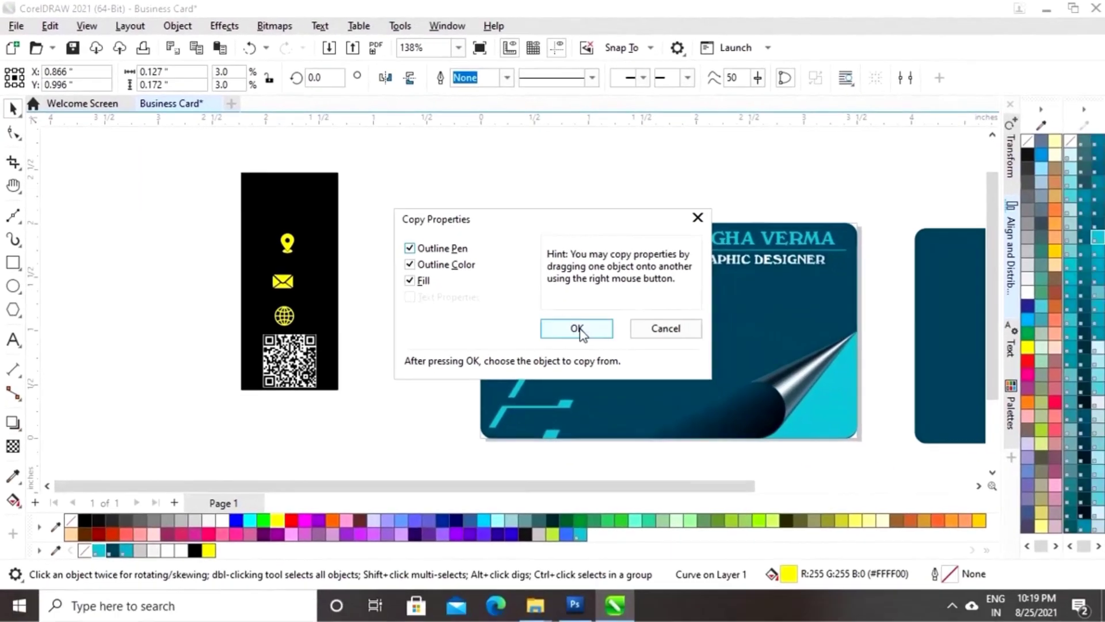
pyautogui.click(577, 328)
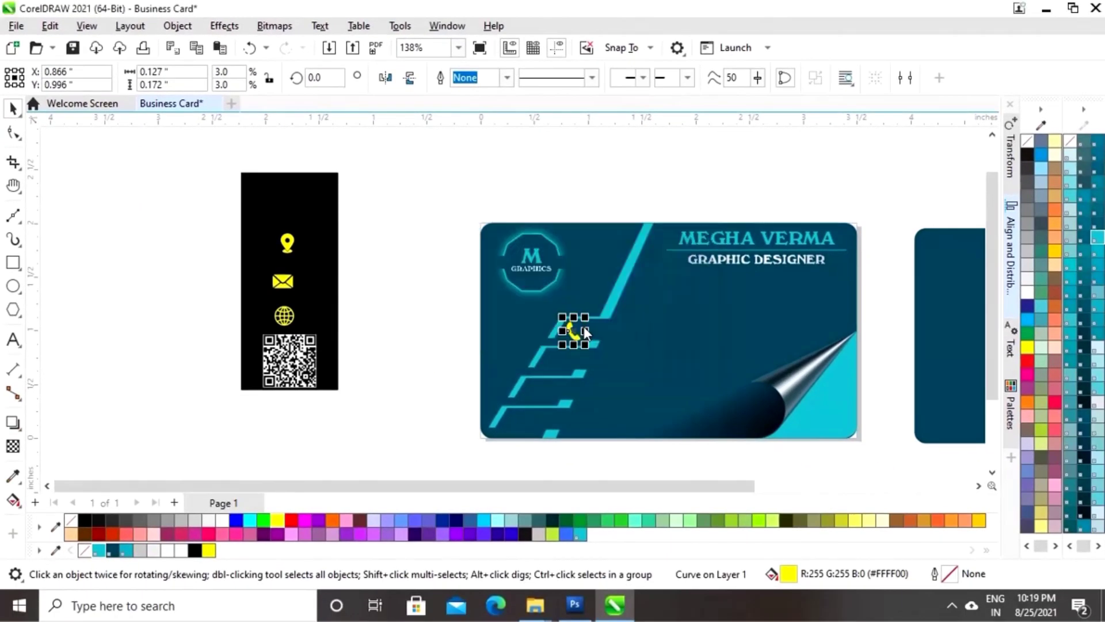
pyautogui.click(710, 261)
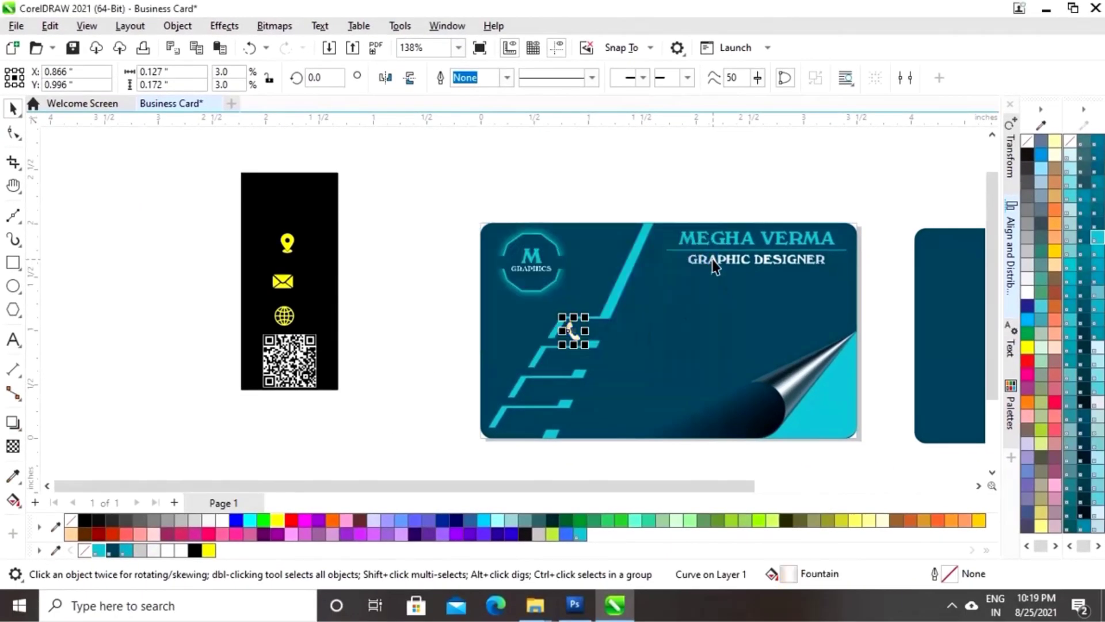
# Step: Shrink the phone icon to about 77%, nudge it, and move the location pin onto the second stripe
pyautogui.click(457, 282)
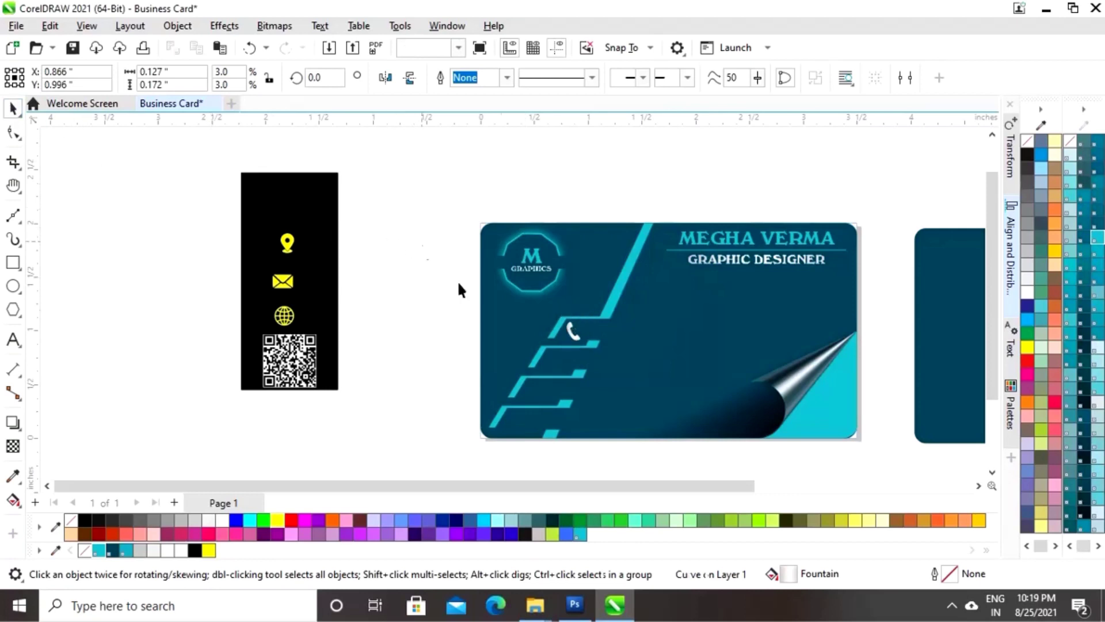
pyautogui.click(576, 340)
pyautogui.moveTo(586, 319); pyautogui.dragTo(575, 332)
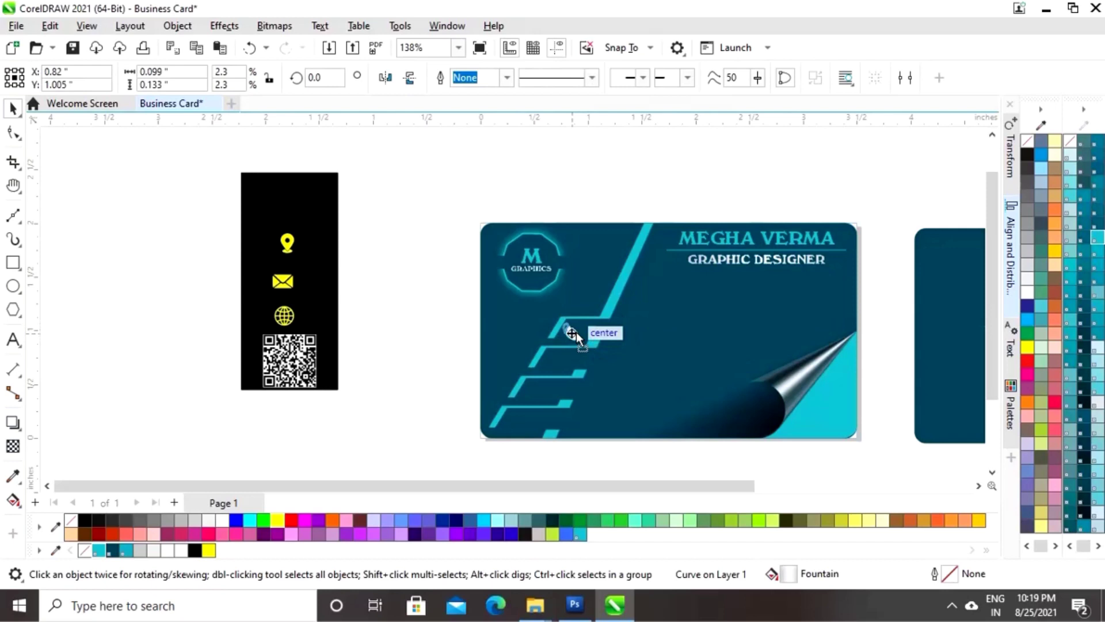
pyautogui.press('Left')
pyautogui.press('Up')
pyautogui.moveTo(256, 213); pyautogui.dragTo(349, 265)
pyautogui.moveTo(291, 243); pyautogui.dragTo(560, 362)
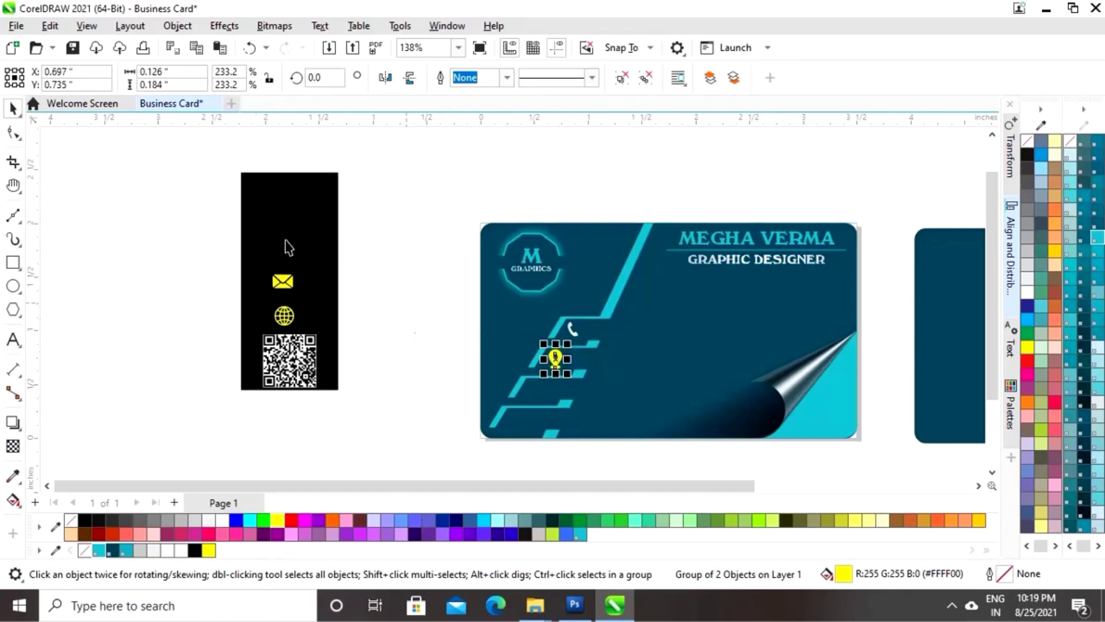
# Step: Give the location pin the phone icon's white fountain fill
pyautogui.click(46, 30)
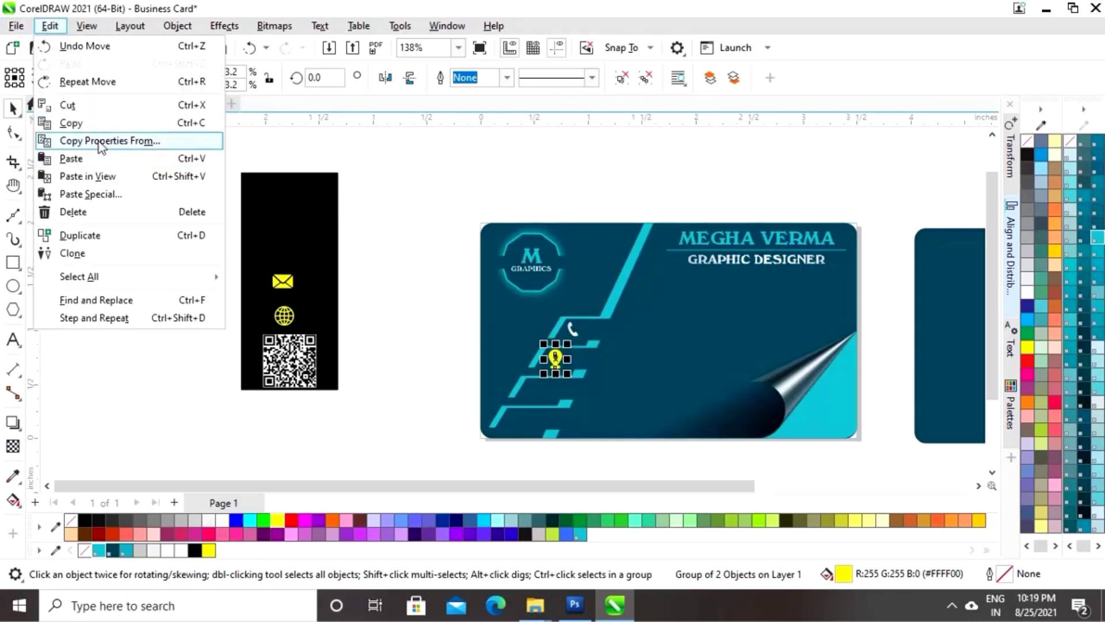
pyautogui.click(110, 141)
pyautogui.click(577, 331)
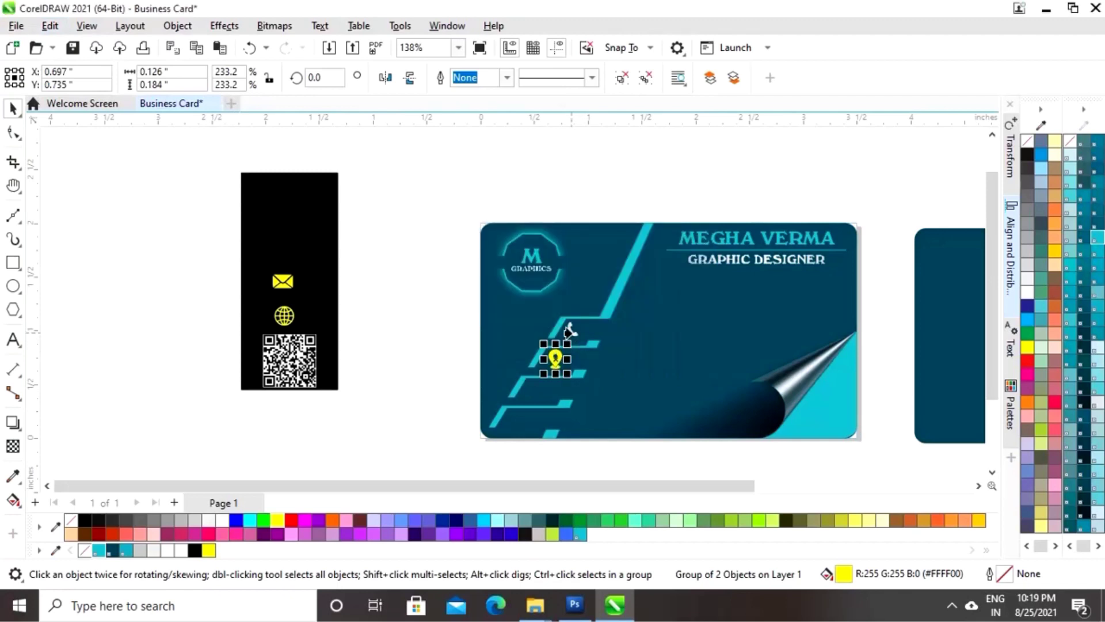
pyautogui.click(570, 330)
# Step: Place the envelope icon on the third stripe with the pin's white fill
pyautogui.moveTo(385, 247); pyautogui.dragTo(243, 297)
pyautogui.moveTo(282, 280); pyautogui.dragTo(541, 392)
pyautogui.click(51, 27)
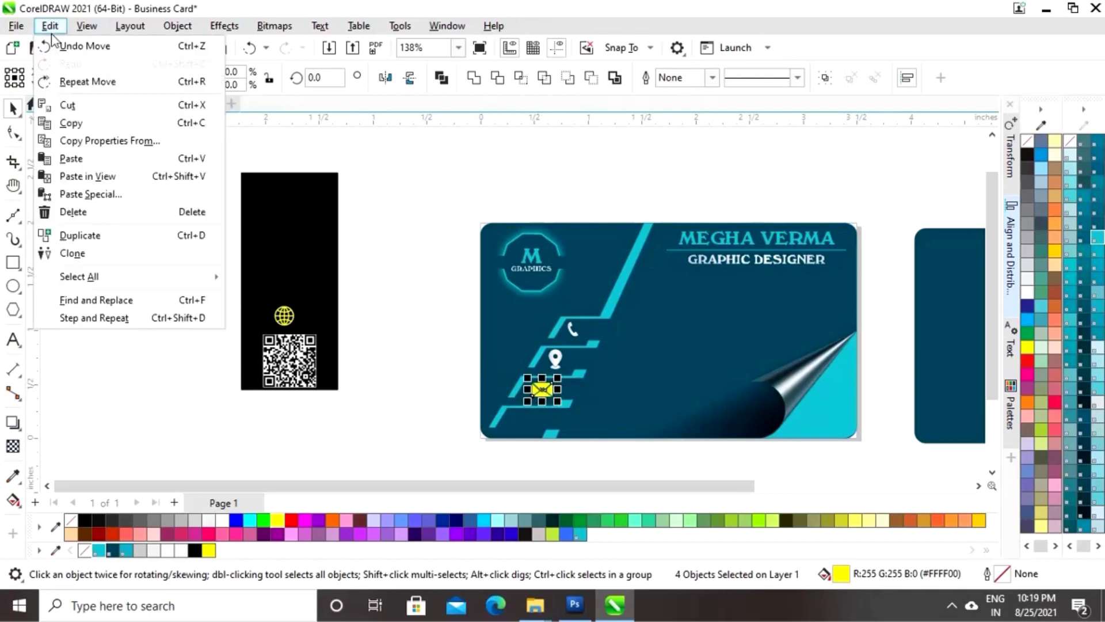
pyautogui.click(103, 142)
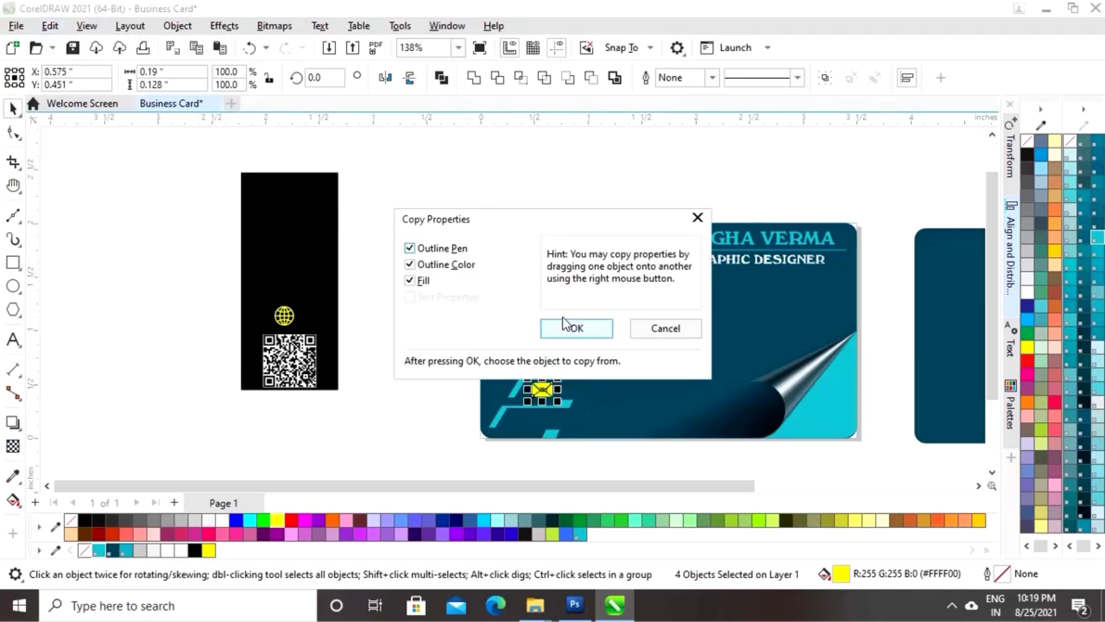
pyautogui.click(573, 327)
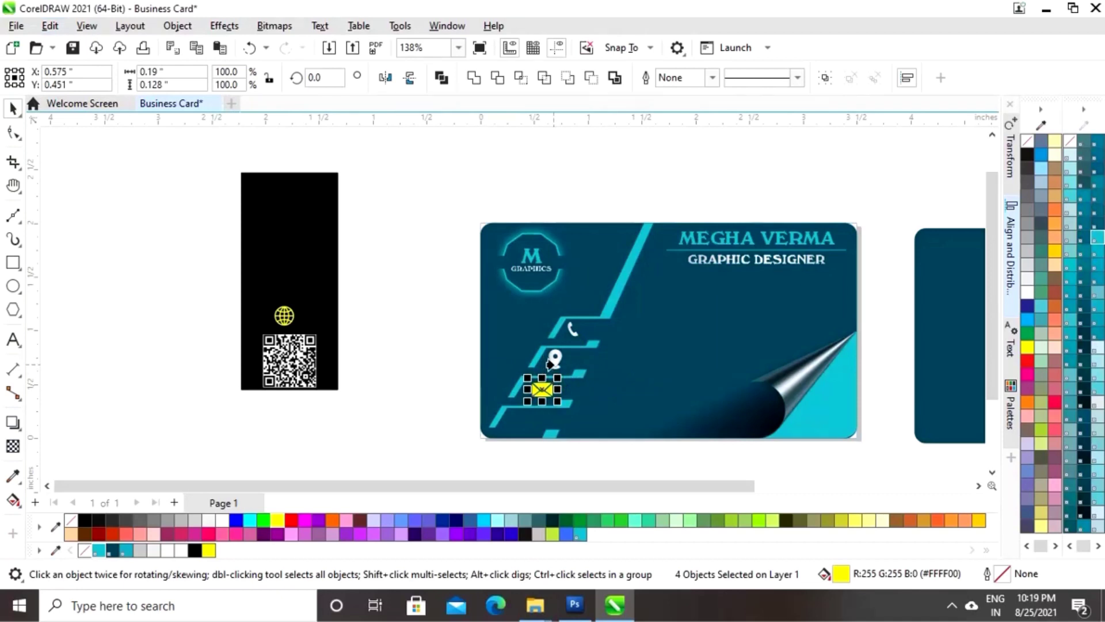
pyautogui.click(554, 359)
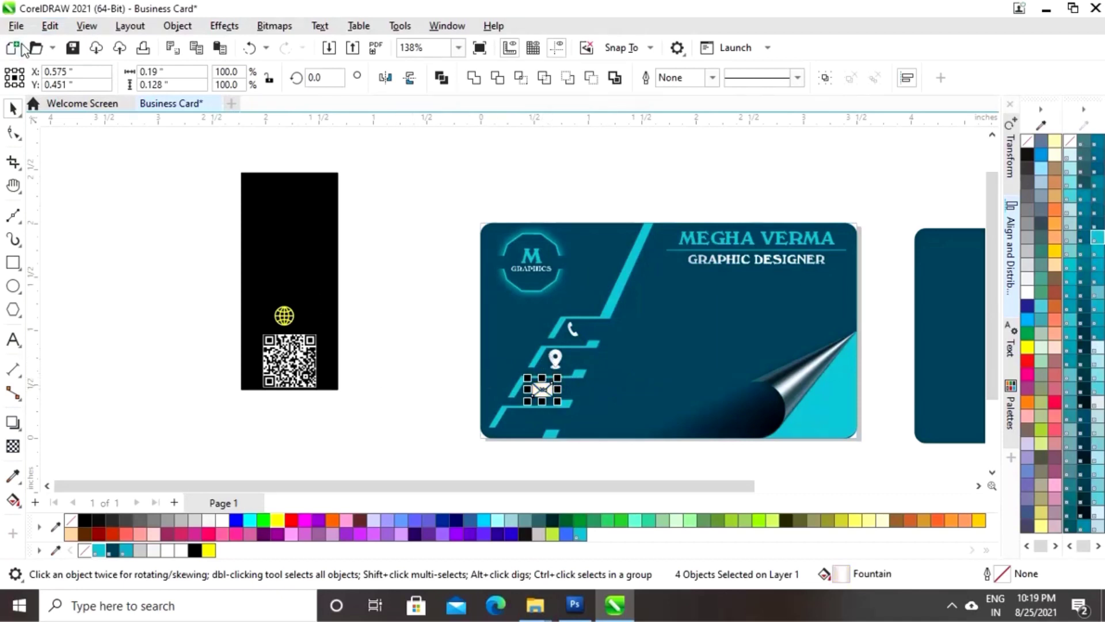
# Step: Place the globe icon on the bottom stripe with the envelope's white fill
pyautogui.moveTo(207, 250); pyautogui.dragTo(367, 323)
pyautogui.moveTo(283, 315); pyautogui.dragTo(519, 421)
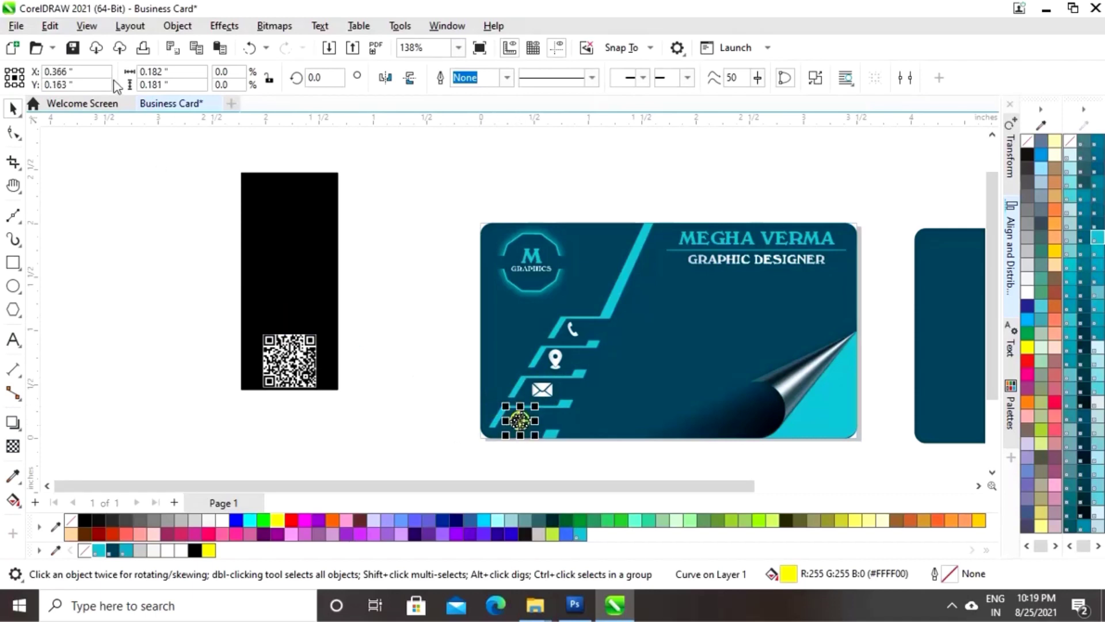
pyautogui.click(50, 28)
pyautogui.click(109, 140)
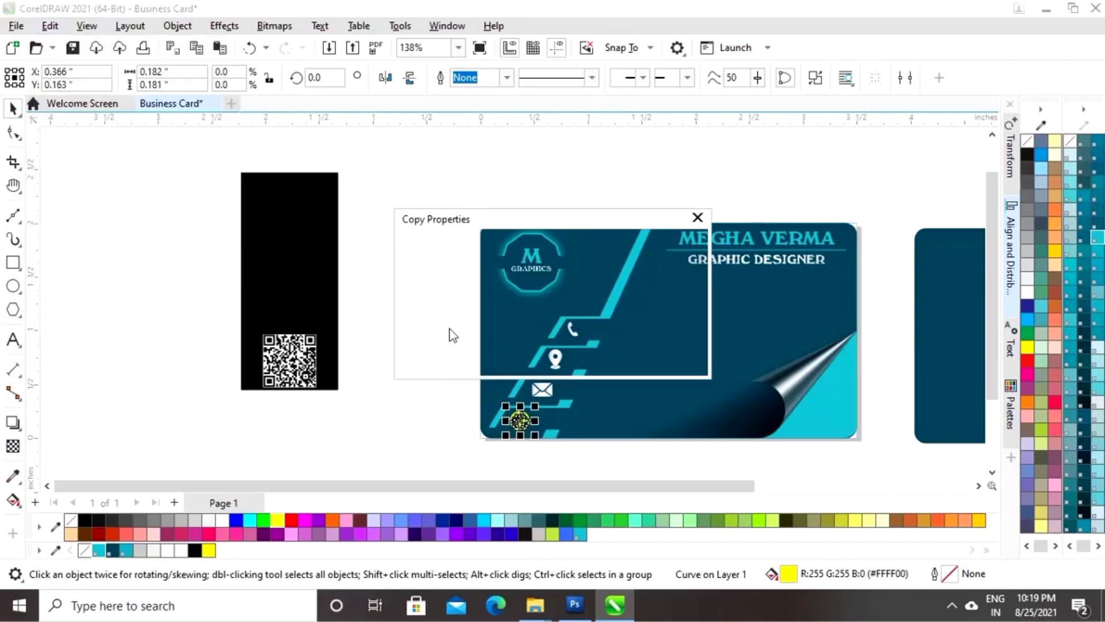
pyautogui.click(585, 331)
pyautogui.click(528, 380)
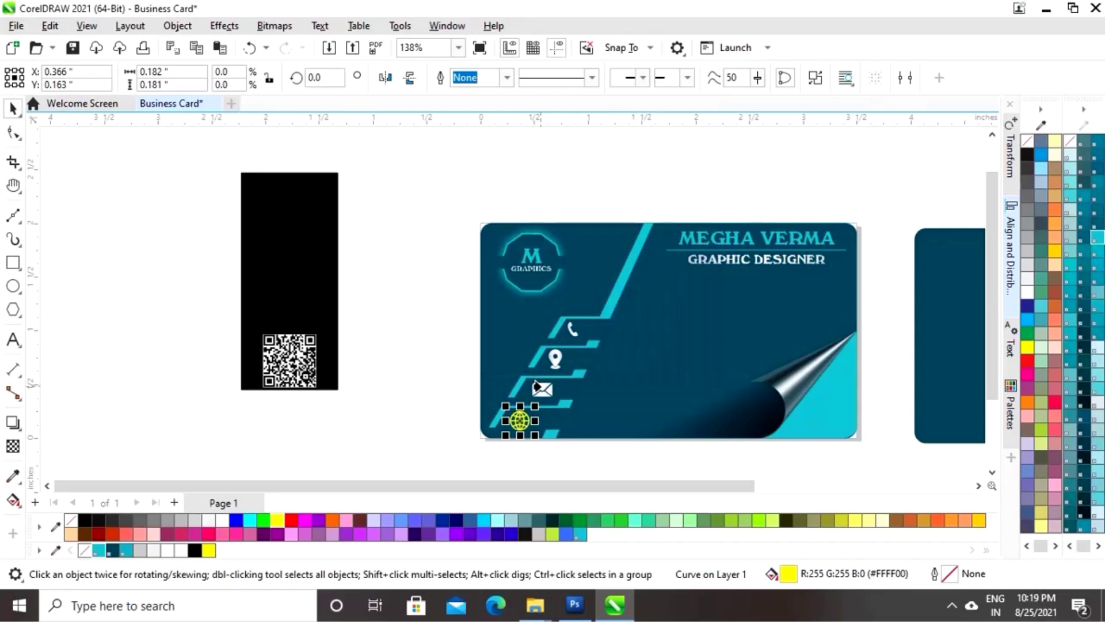
pyautogui.click(538, 387)
pyautogui.click(374, 455)
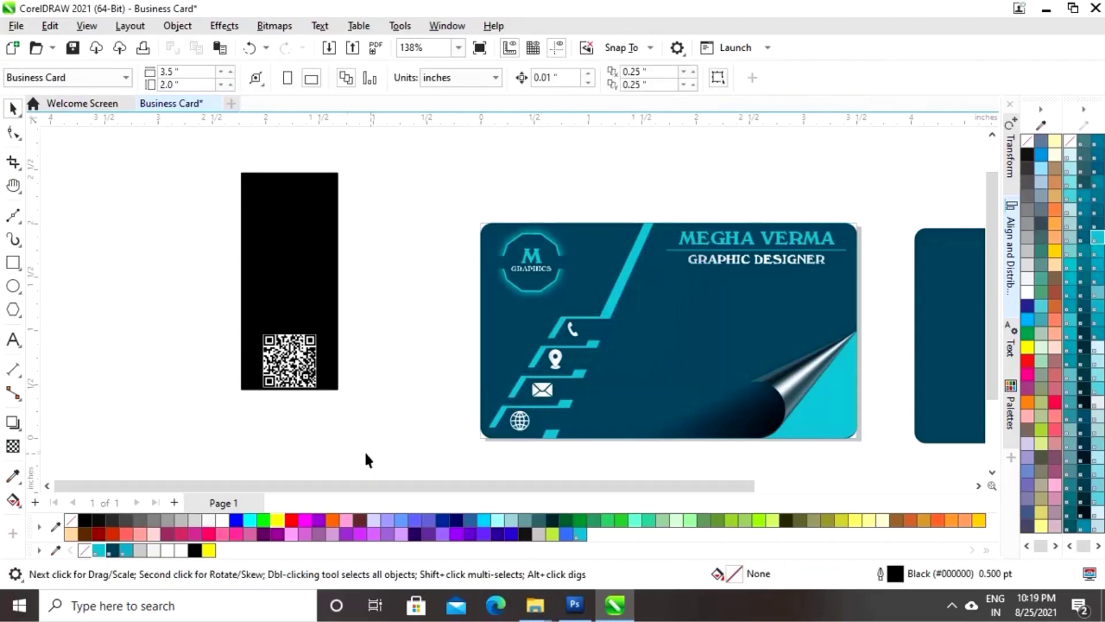
# Step: Zoom in on the four contact icons and select the phone icon to adjust it
pyautogui.press('z')
pyautogui.moveTo(470, 285); pyautogui.dragTo(600, 447)
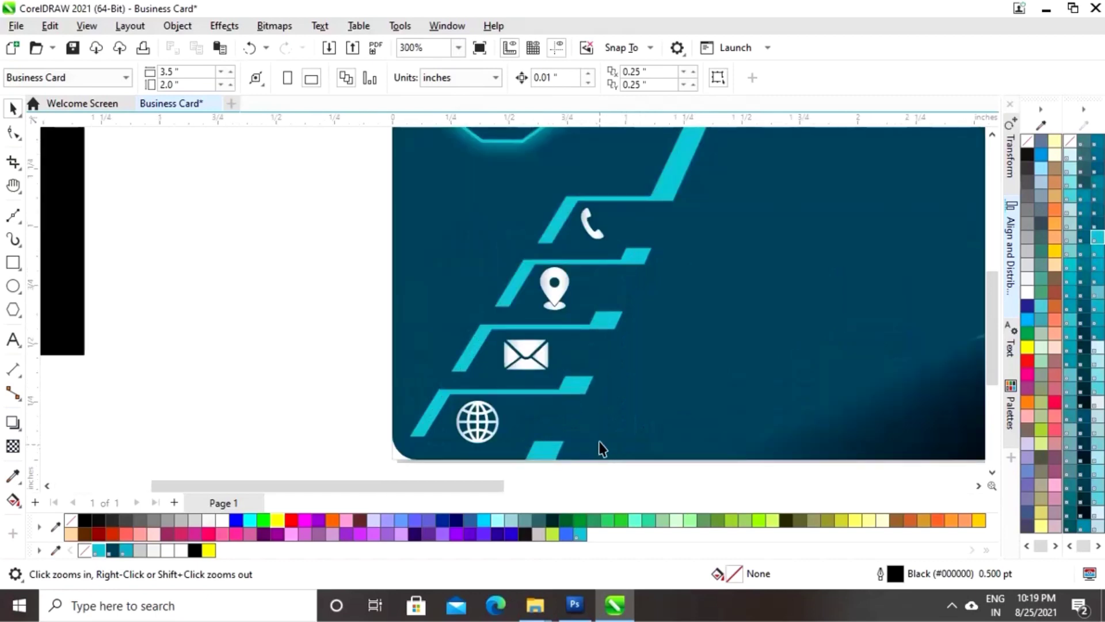
pyautogui.press('space')
pyautogui.click(591, 229)
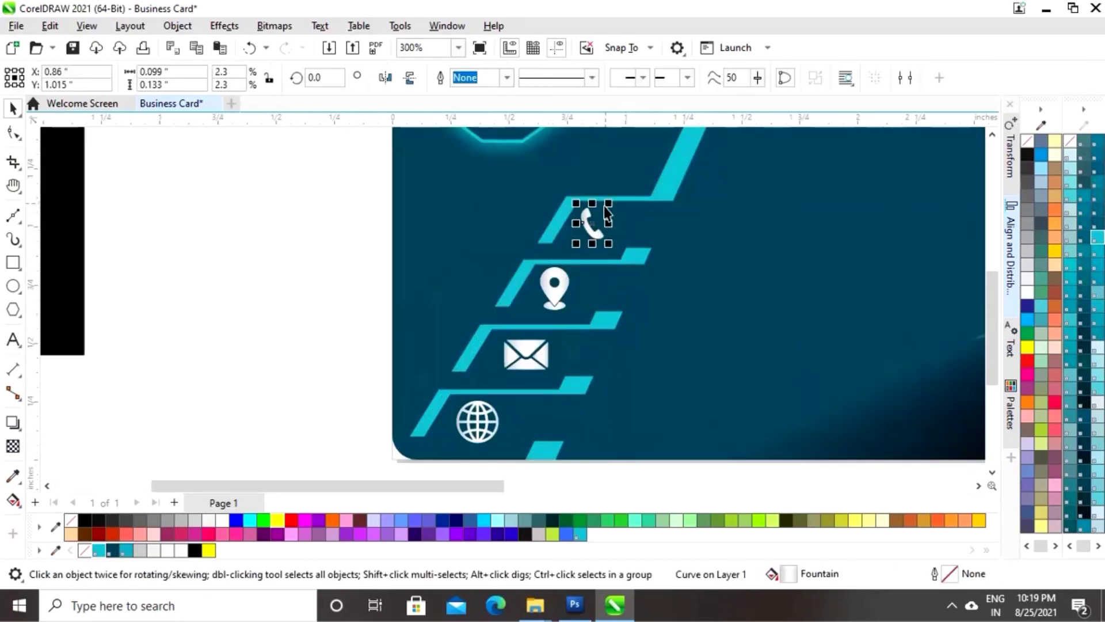
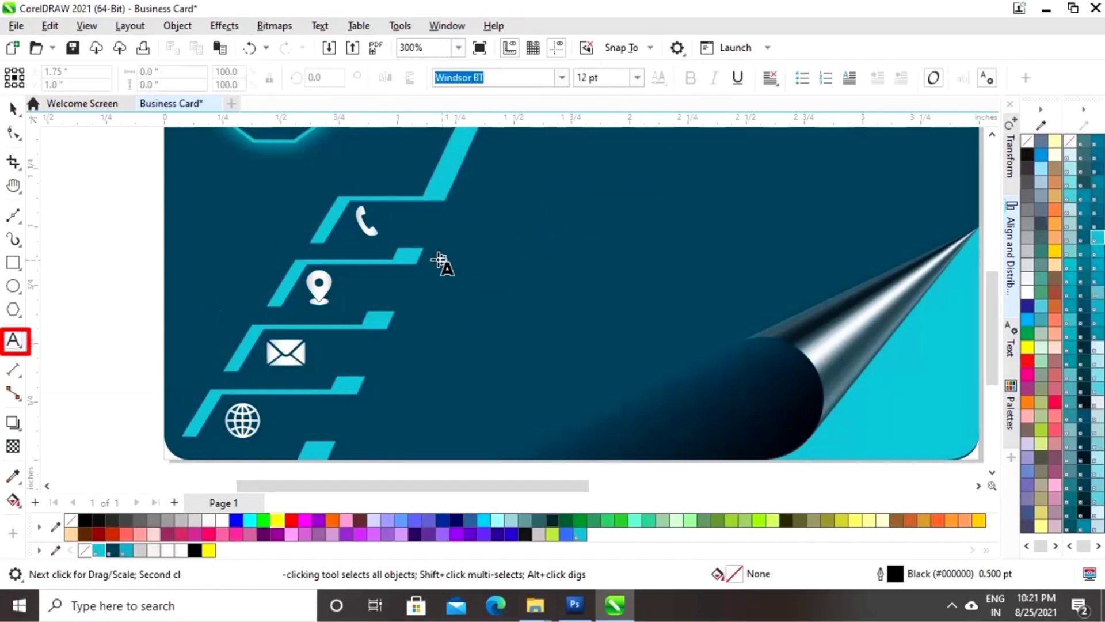
# Step: Type the phone number as a new text line on the card
pyautogui.click(441, 235)
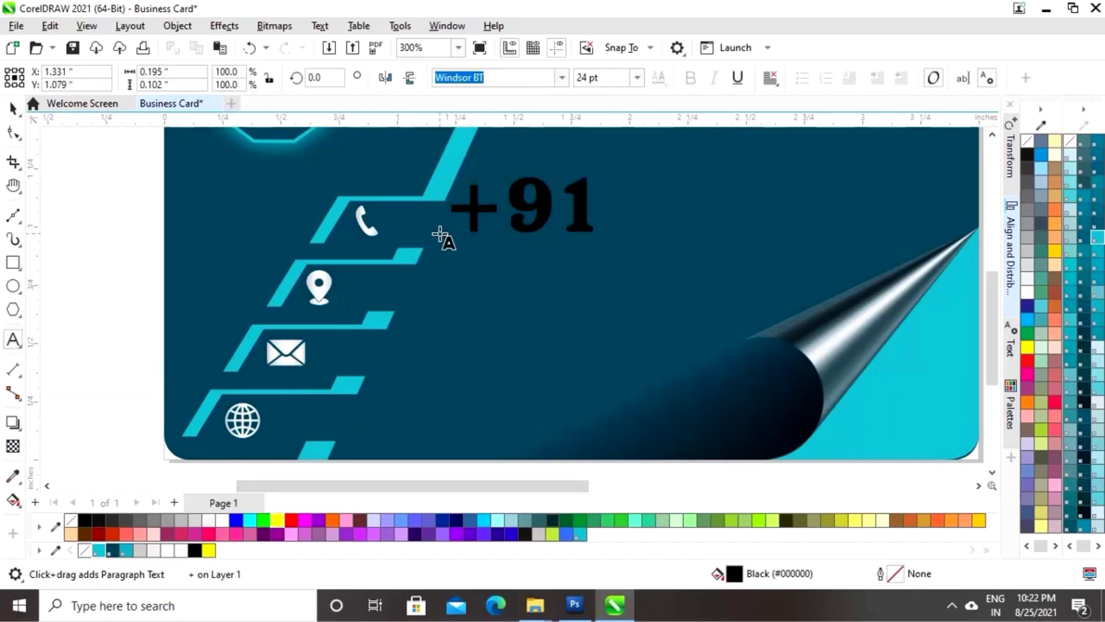
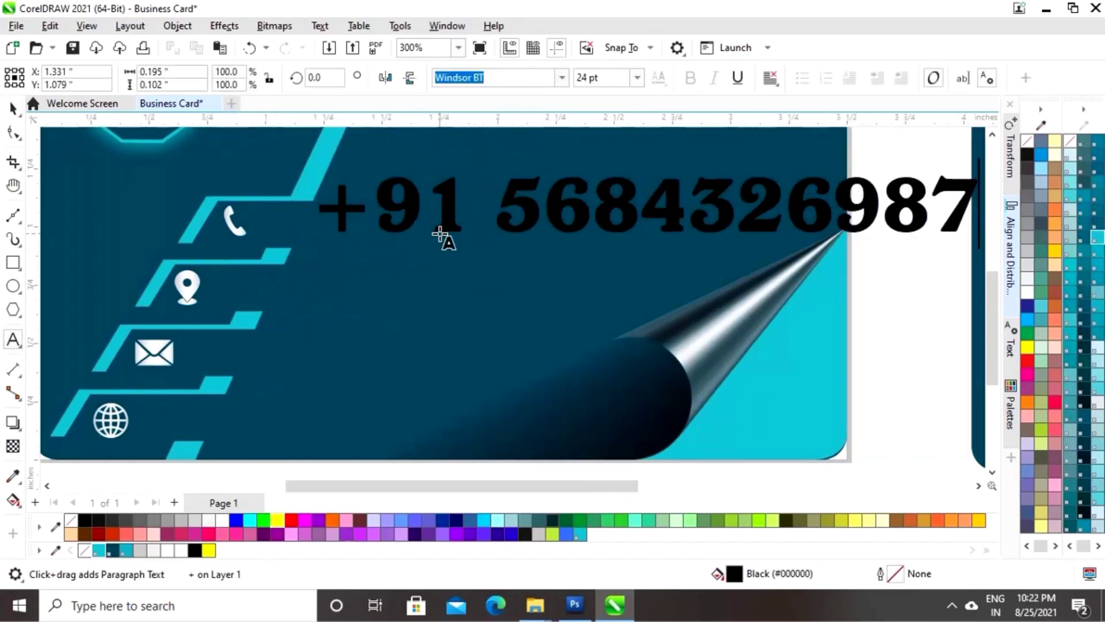
pyautogui.scroll(-2, 492, 249)
# Step: Copy the white fill from the location icon onto the phone number
pyautogui.click(13, 109)
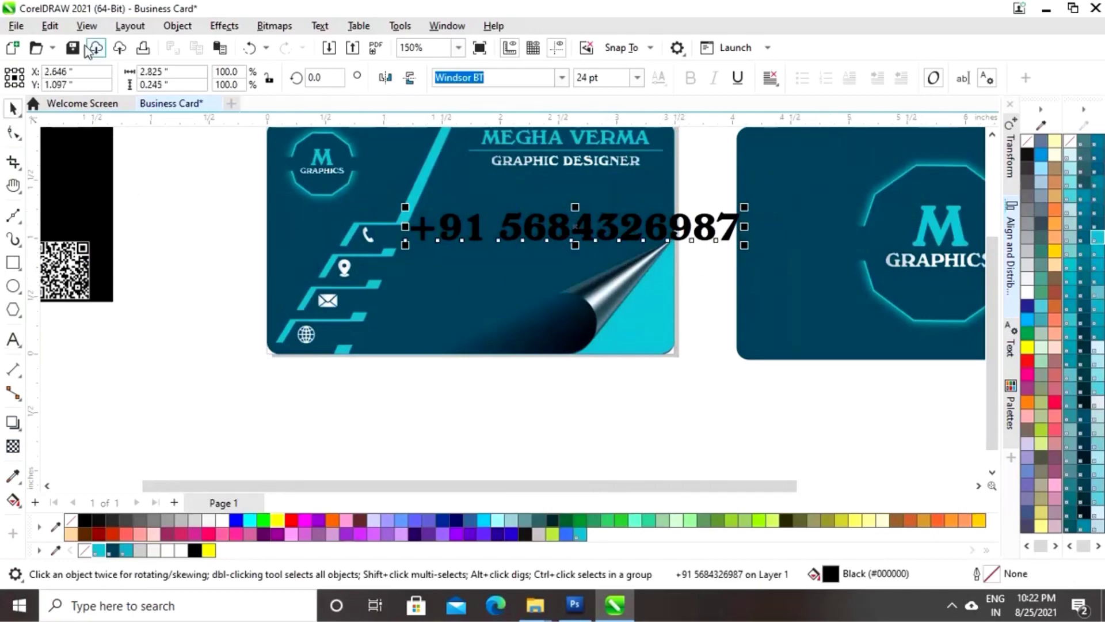
pyautogui.click(55, 28)
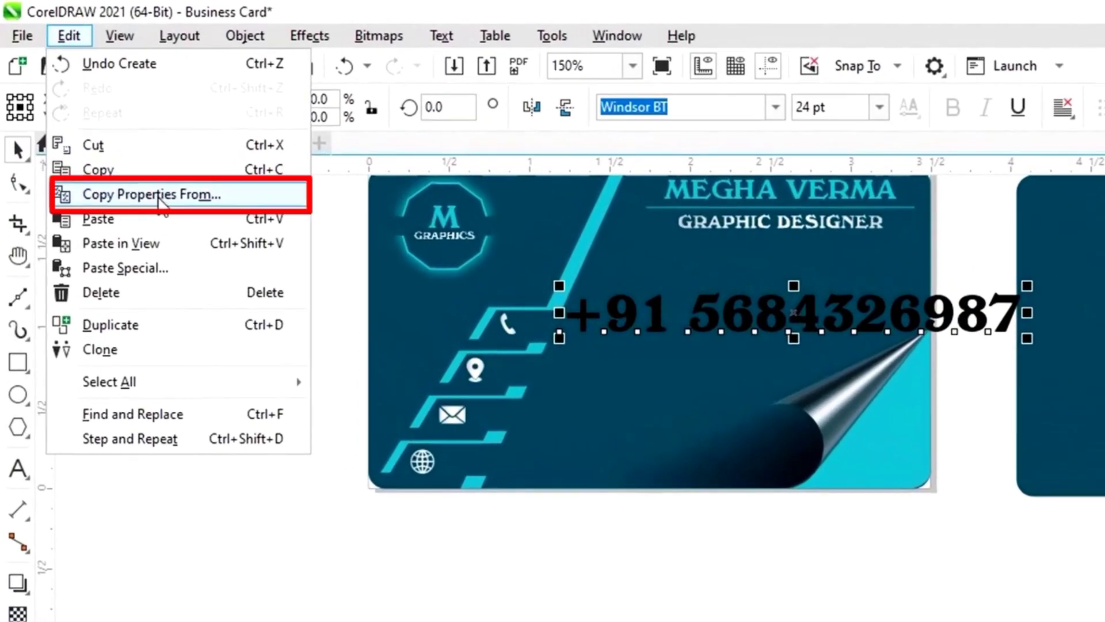
pyautogui.click(116, 139)
pyautogui.click(710, 404)
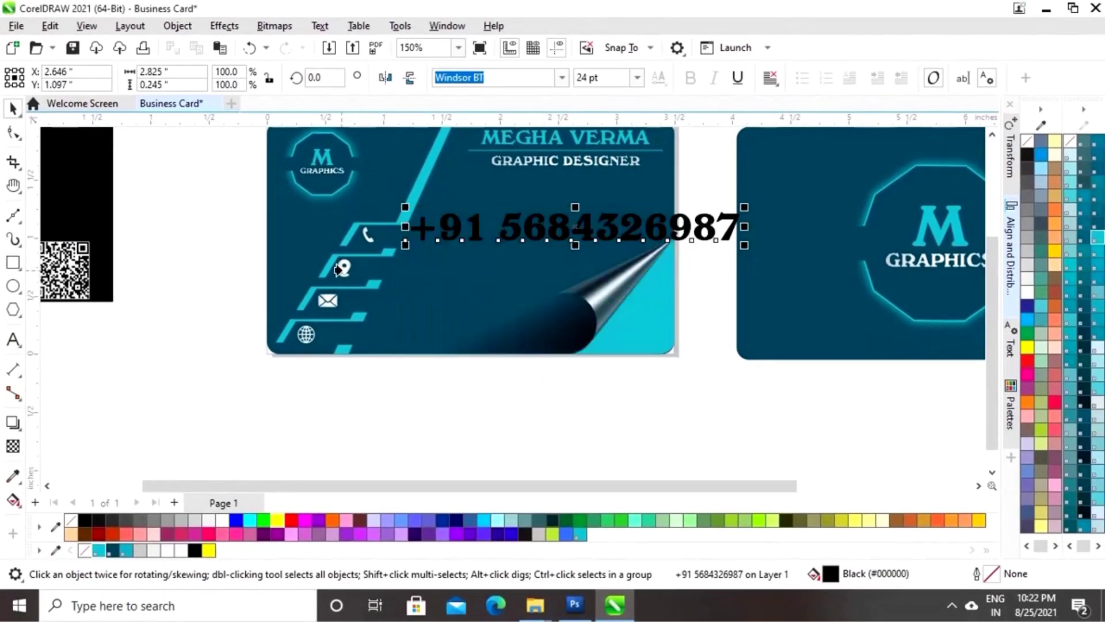
pyautogui.click(341, 269)
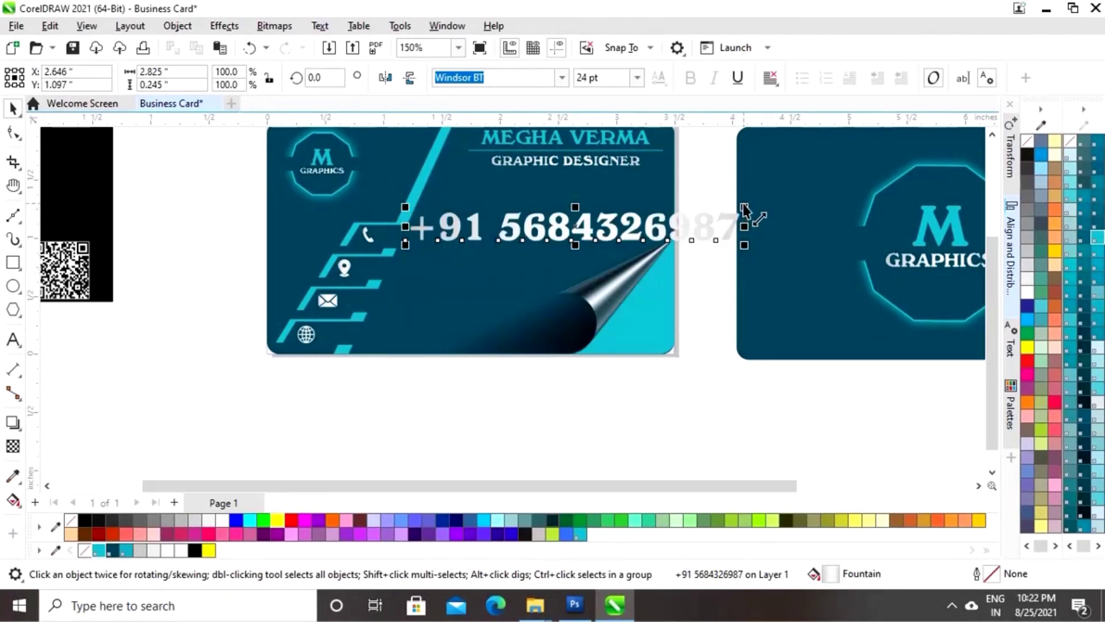
# Step: Shrink the phone number to about 10 pt and place it beside the phone icon
pyautogui.moveTo(743, 212); pyautogui.dragTo(553, 226)
pyautogui.moveTo(480, 232); pyautogui.dragTo(454, 237)
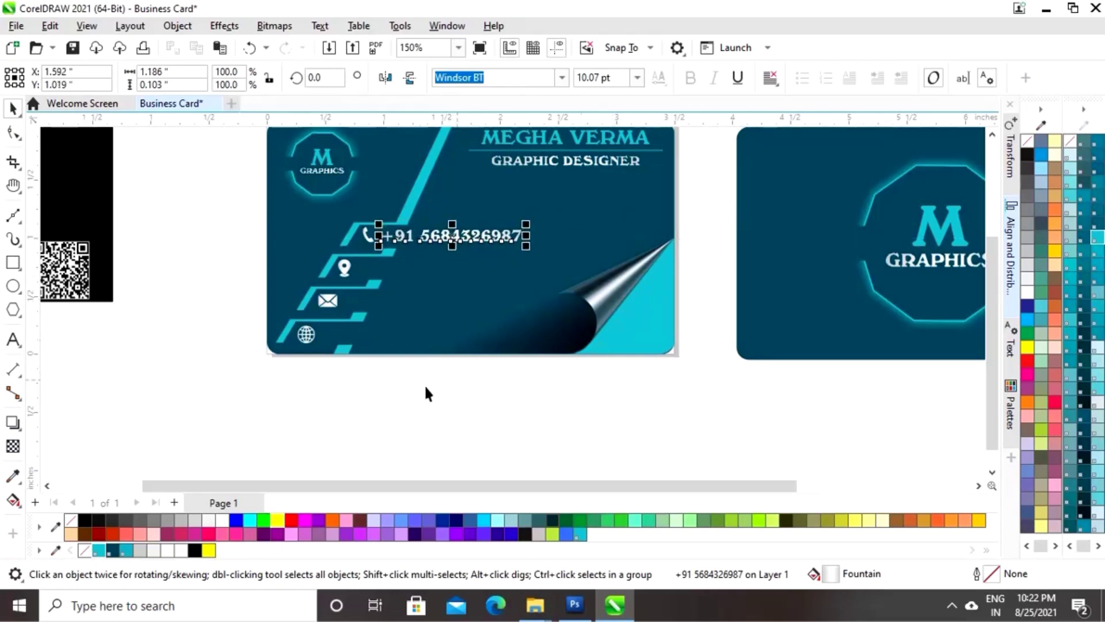
pyautogui.click(224, 397)
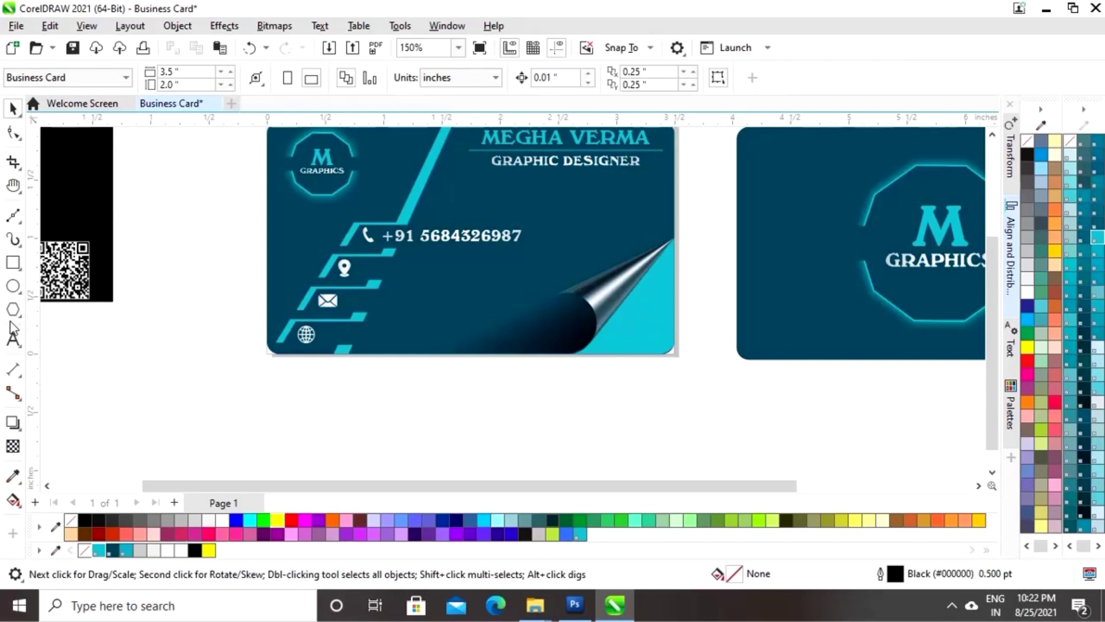
pyautogui.click(475, 242)
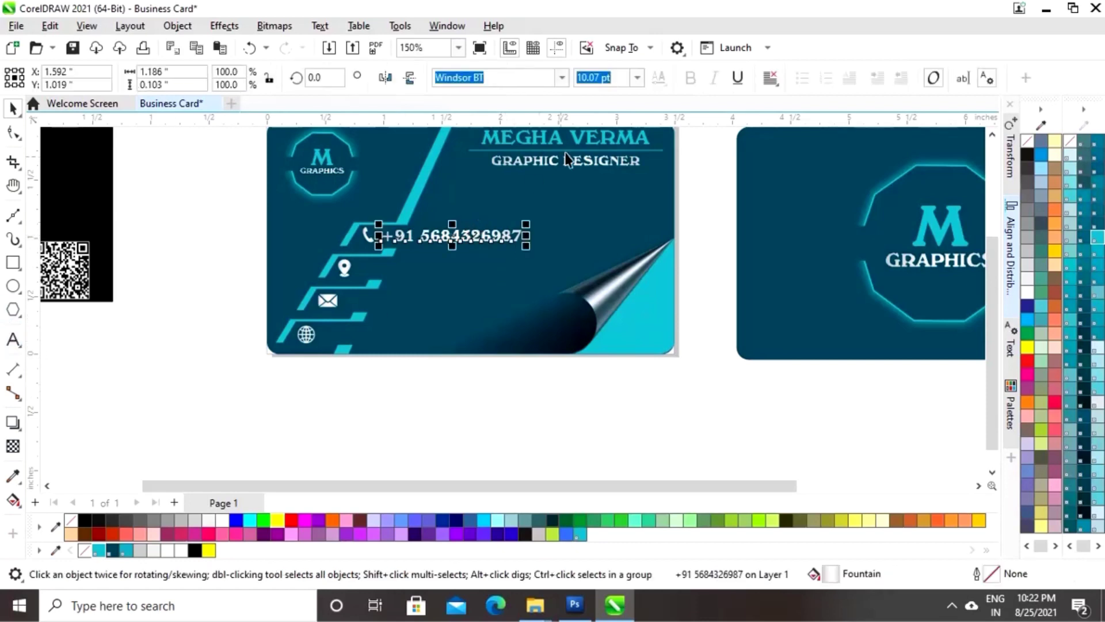
pyautogui.click(120, 392)
pyautogui.press('F8')
# Step: Type the address line as text beside the location icon
pyautogui.click(375, 270)
pyautogui.write('MO')
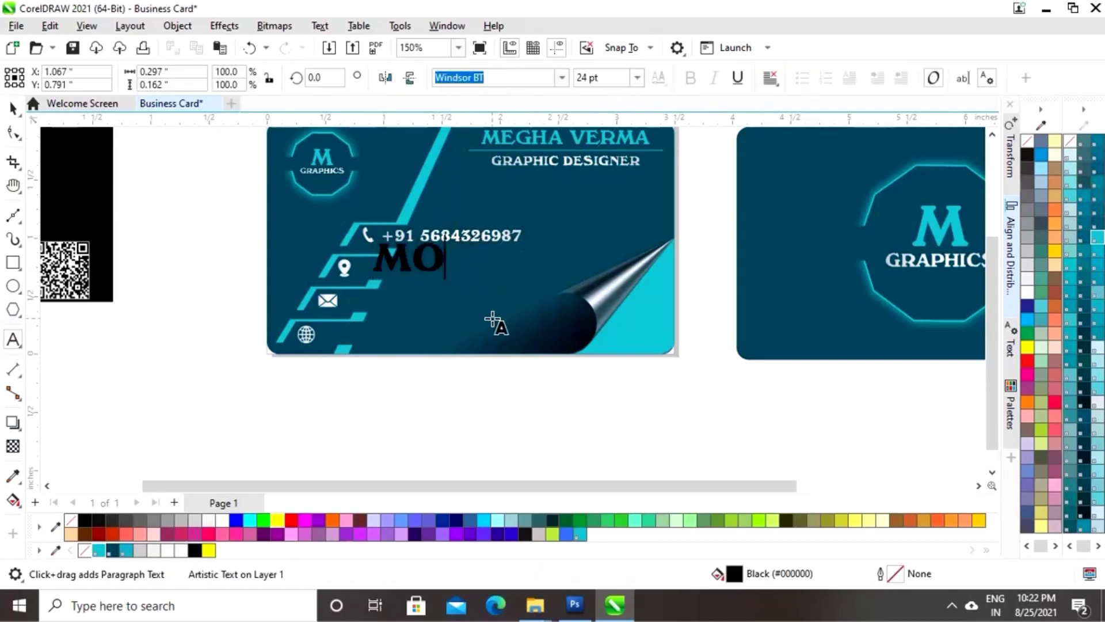
pyautogui.write('DEL TO')
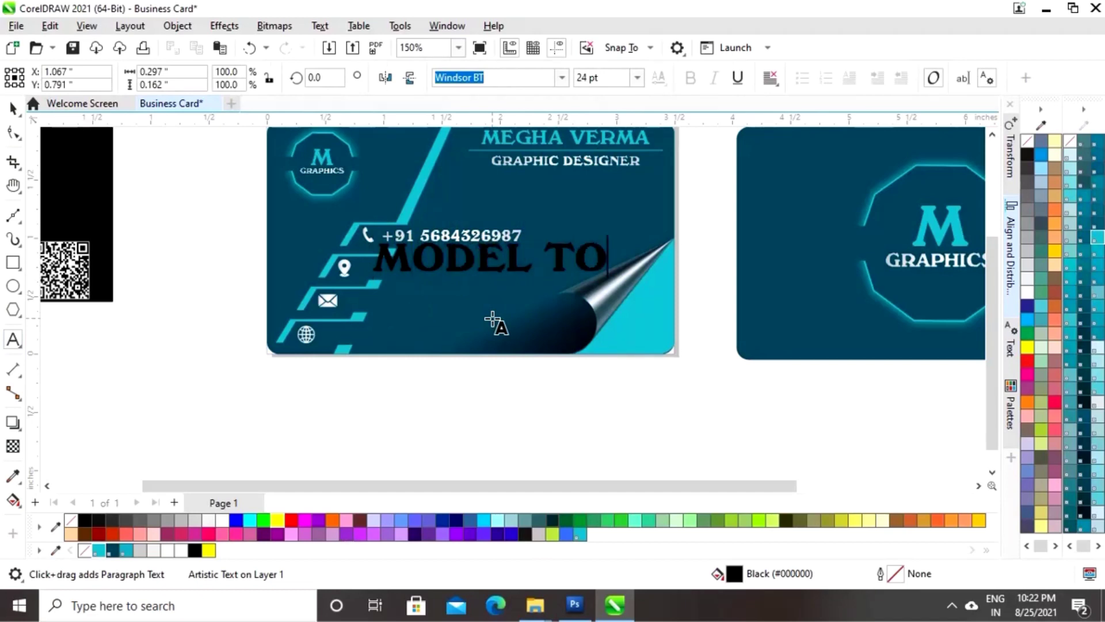
pyautogui.write('WN NEW DE')
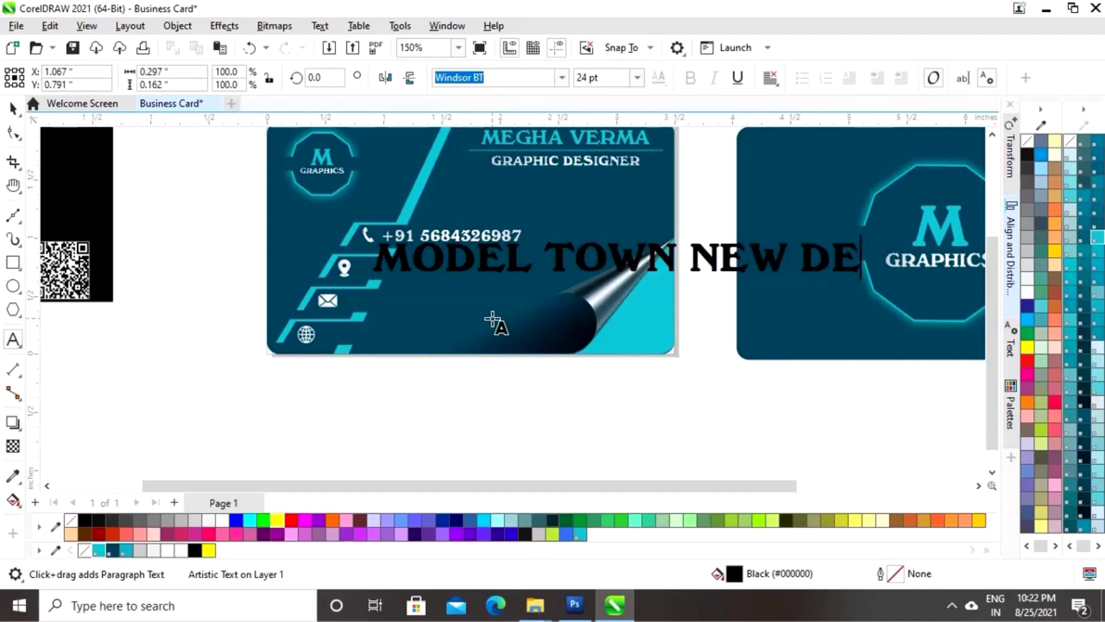
pyautogui.write('LHI-')
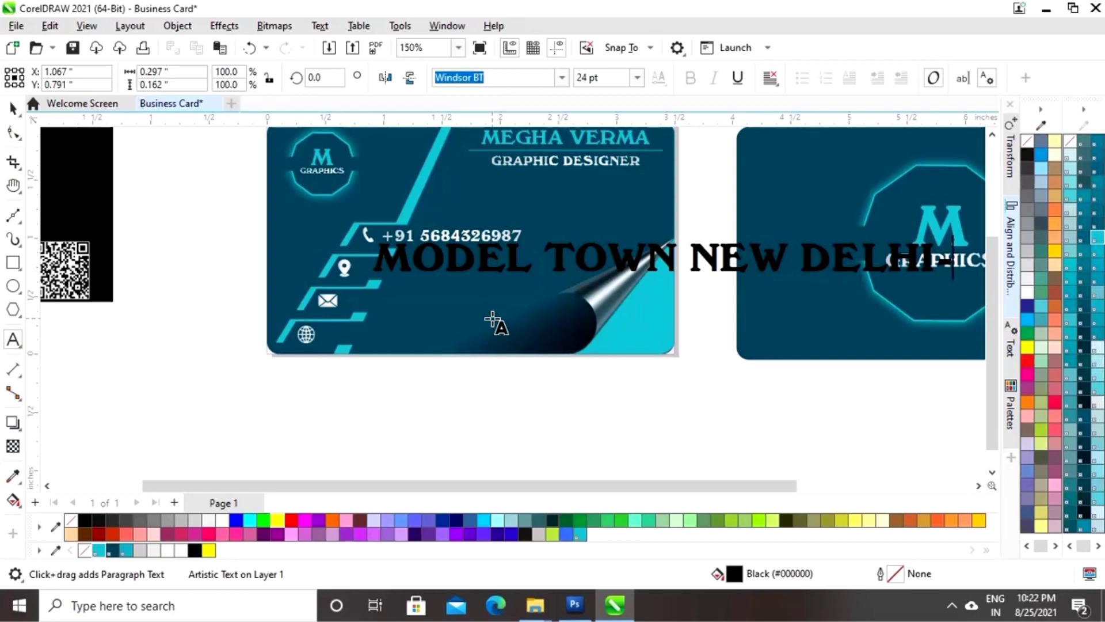
pyautogui.write(' 110054')
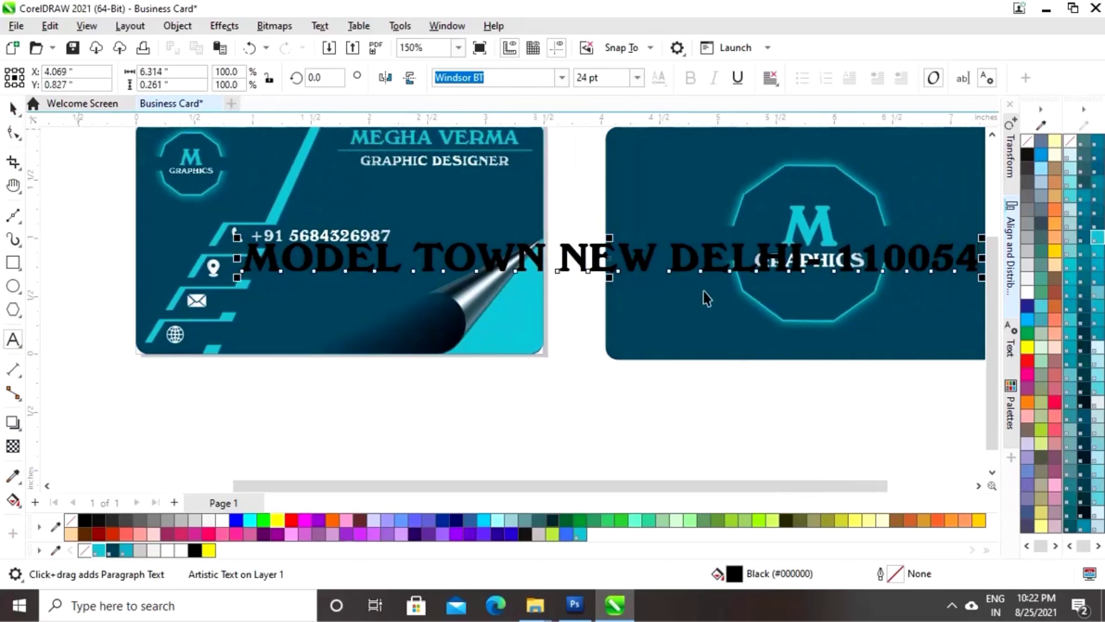
pyautogui.hotkey('ctrl', 'space')
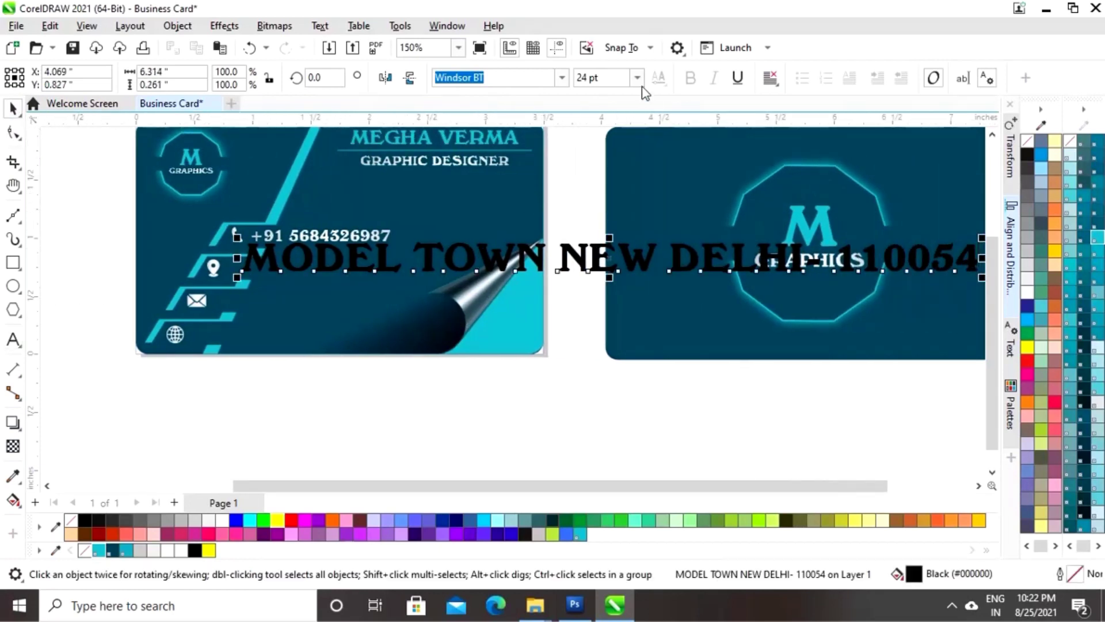
# Step: Set both the address text and the phone number to 9 pt
pyautogui.click(637, 77)
pyautogui.click(597, 146)
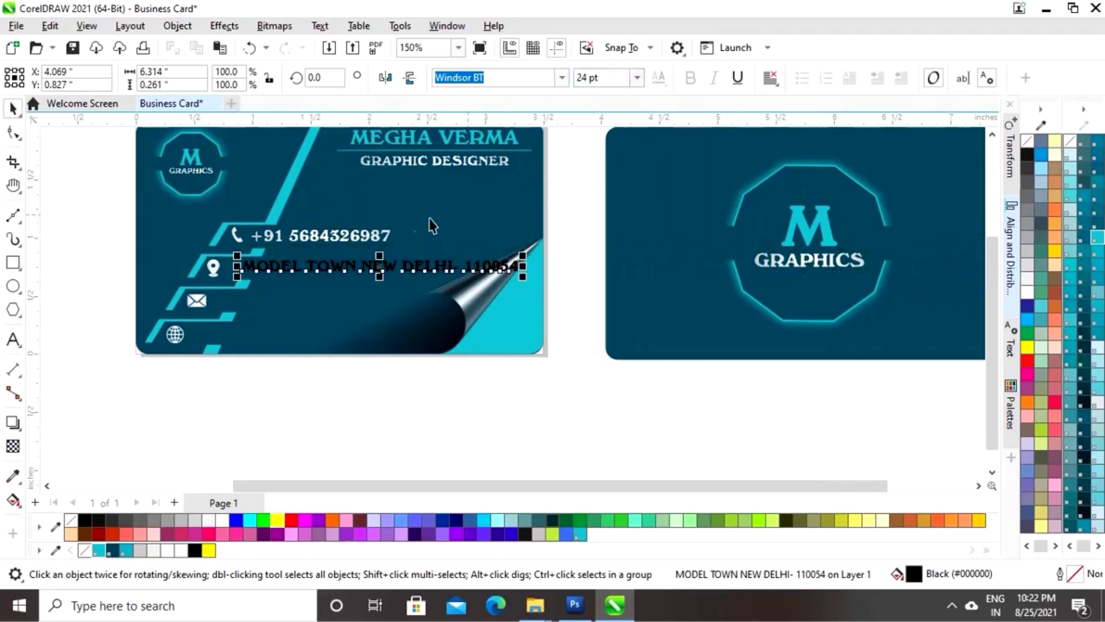
pyautogui.click(368, 238)
pyautogui.click(637, 77)
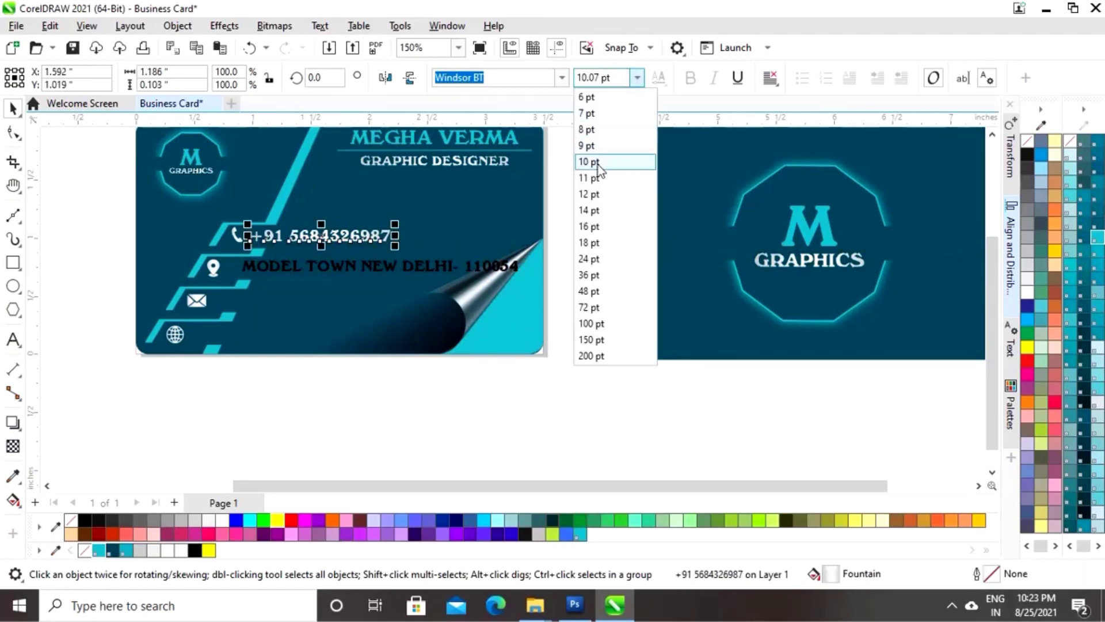
pyautogui.click(598, 149)
pyautogui.click(451, 355)
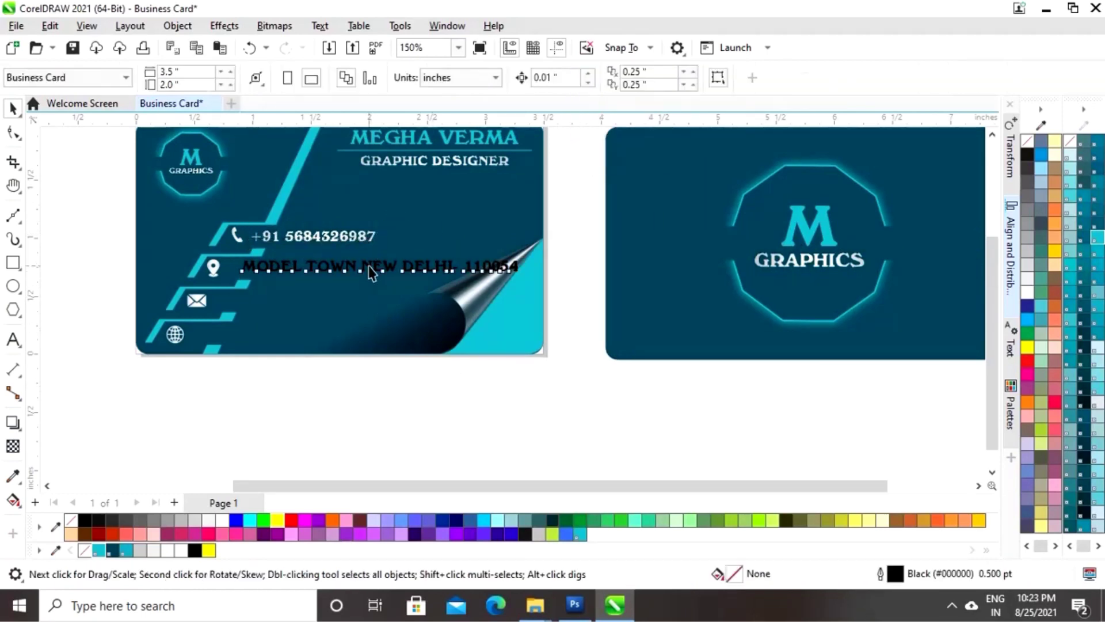
# Step: Move the address next to the location icon and reduce it to 8 pt
pyautogui.click(370, 272)
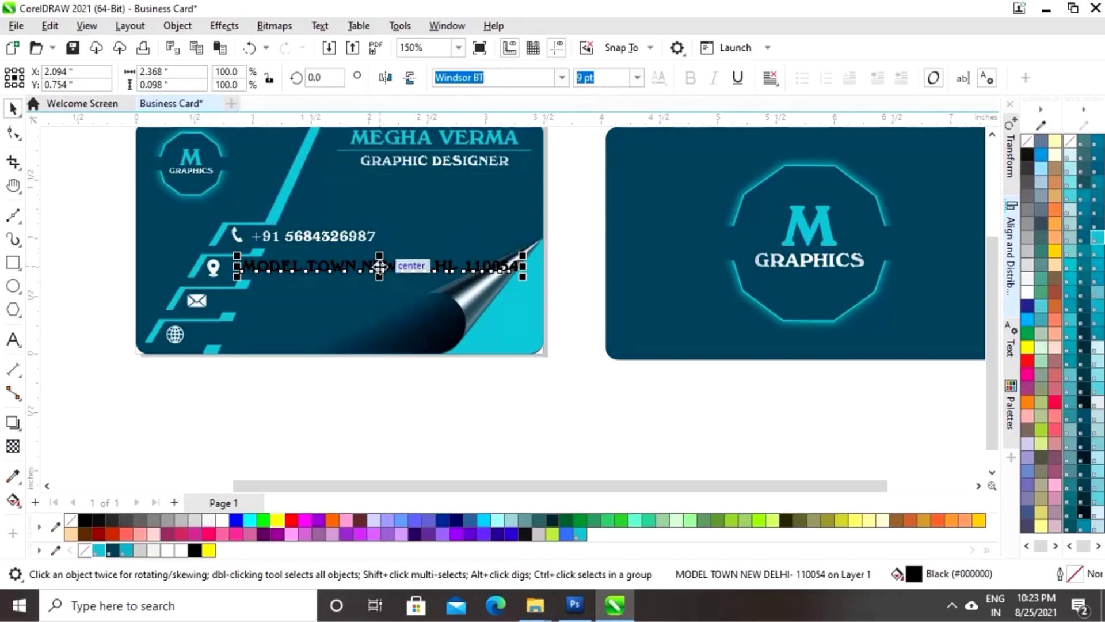
pyautogui.moveTo(383, 266); pyautogui.dragTo(366, 275)
pyautogui.click(637, 77)
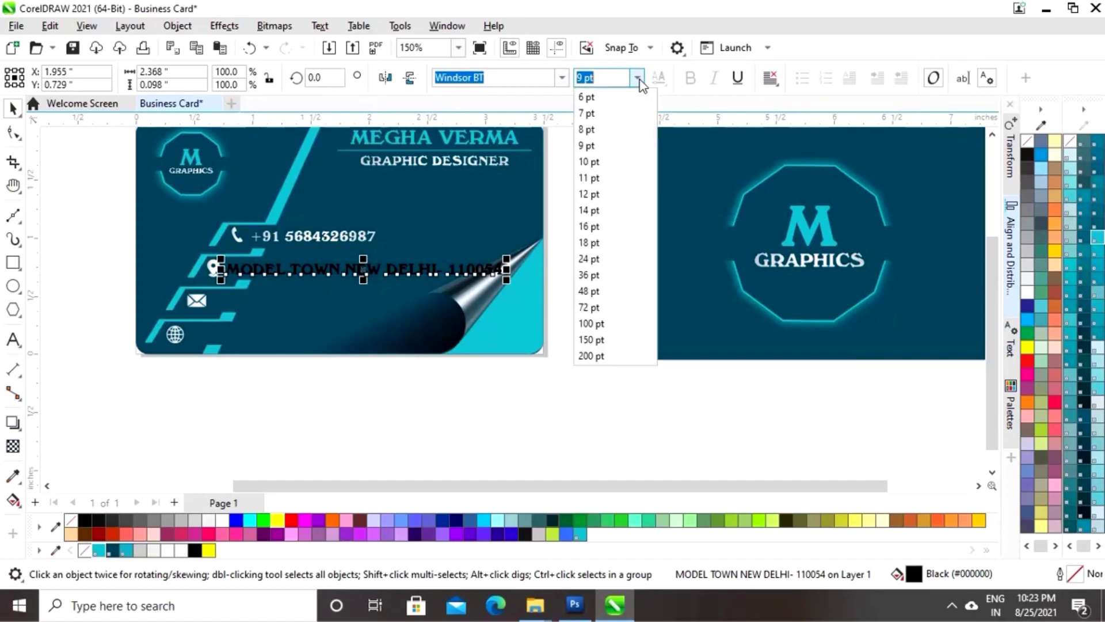
pyautogui.click(588, 130)
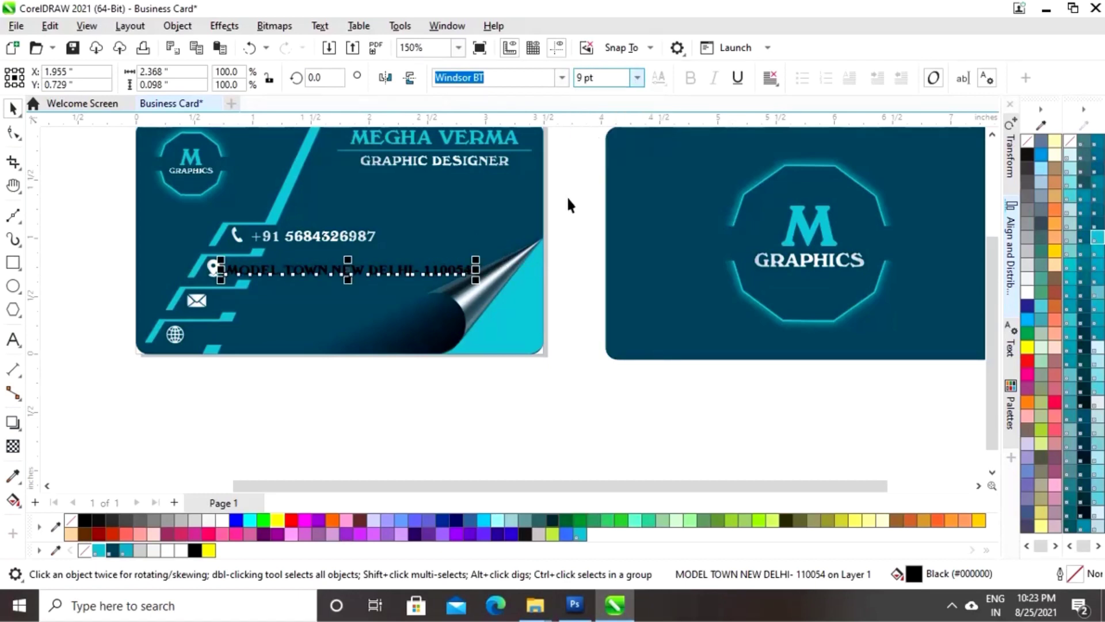
pyautogui.click(414, 393)
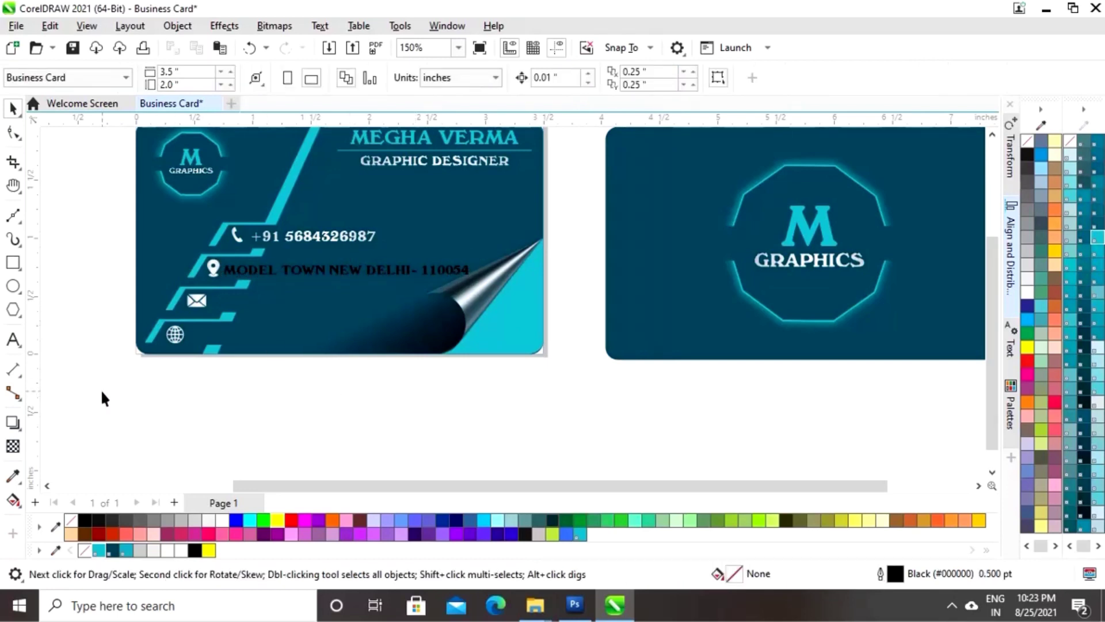
# Step: Nudge all the contact icons and text slightly left together
pyautogui.moveTo(102, 392); pyautogui.dragTo(452, 224)
pyautogui.press('Left')
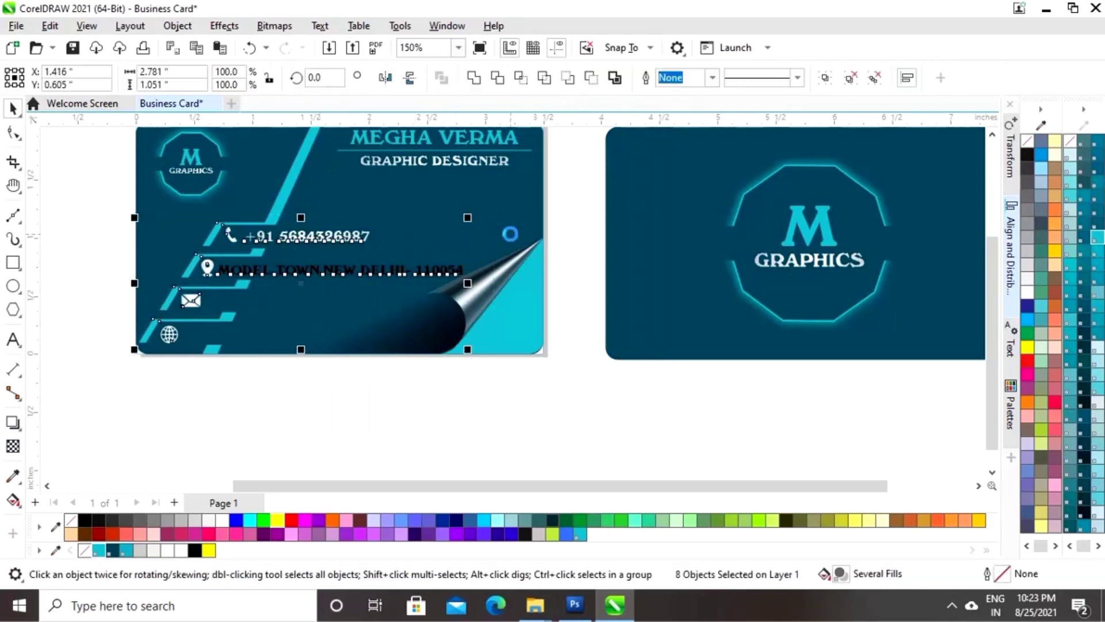
pyautogui.click(341, 414)
# Step: Copy the envelope icon's white fill onto the address text
pyautogui.click(400, 276)
pyautogui.click(378, 375)
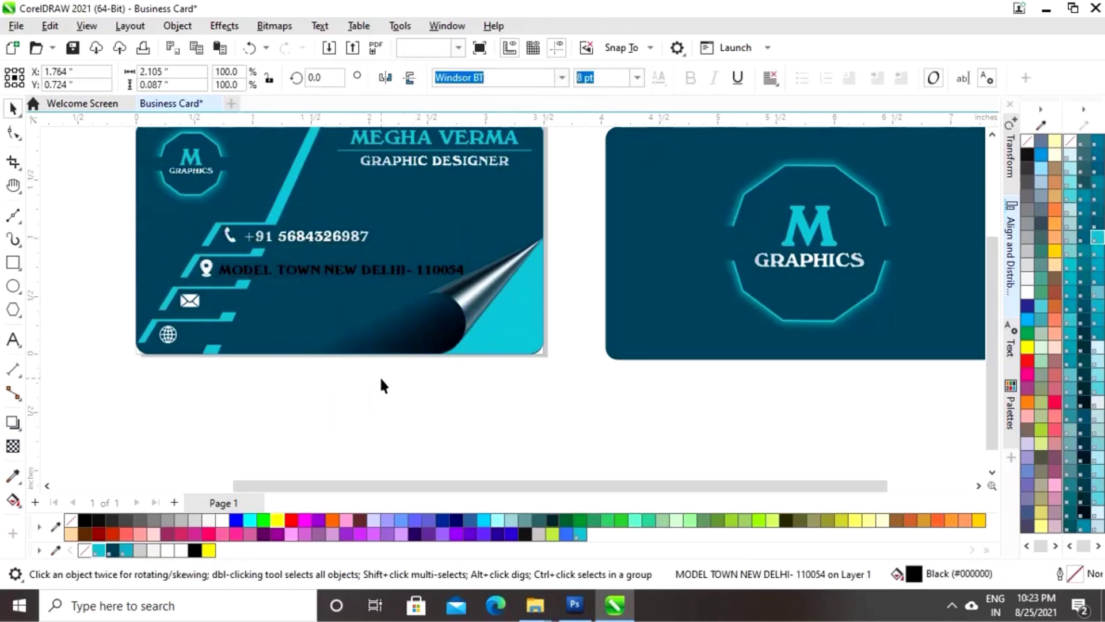
pyautogui.click(400, 274)
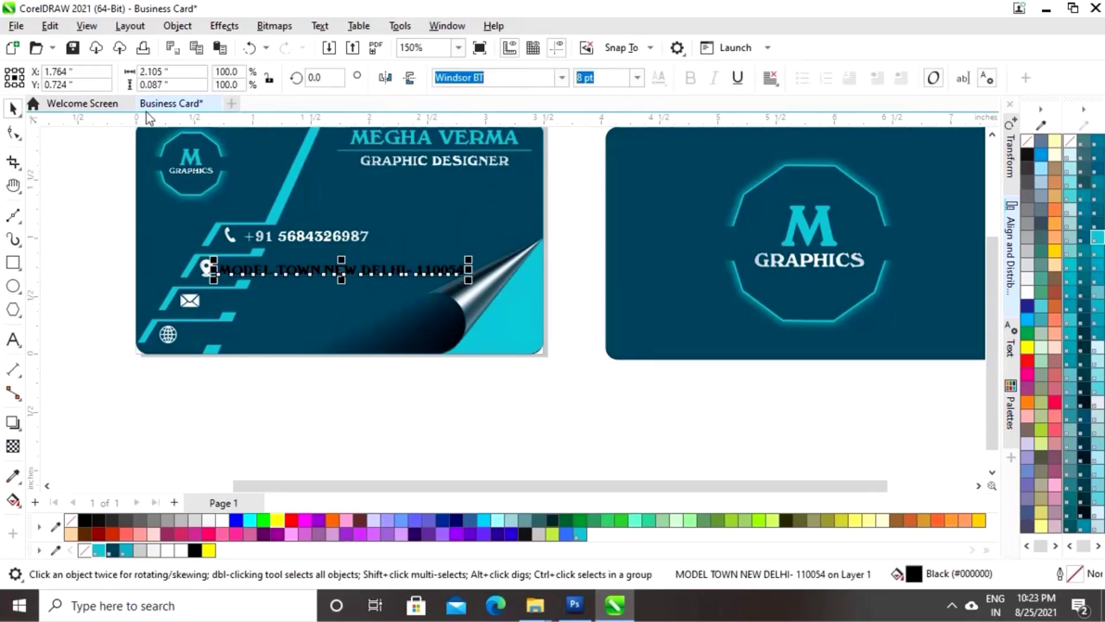
pyautogui.click(50, 26)
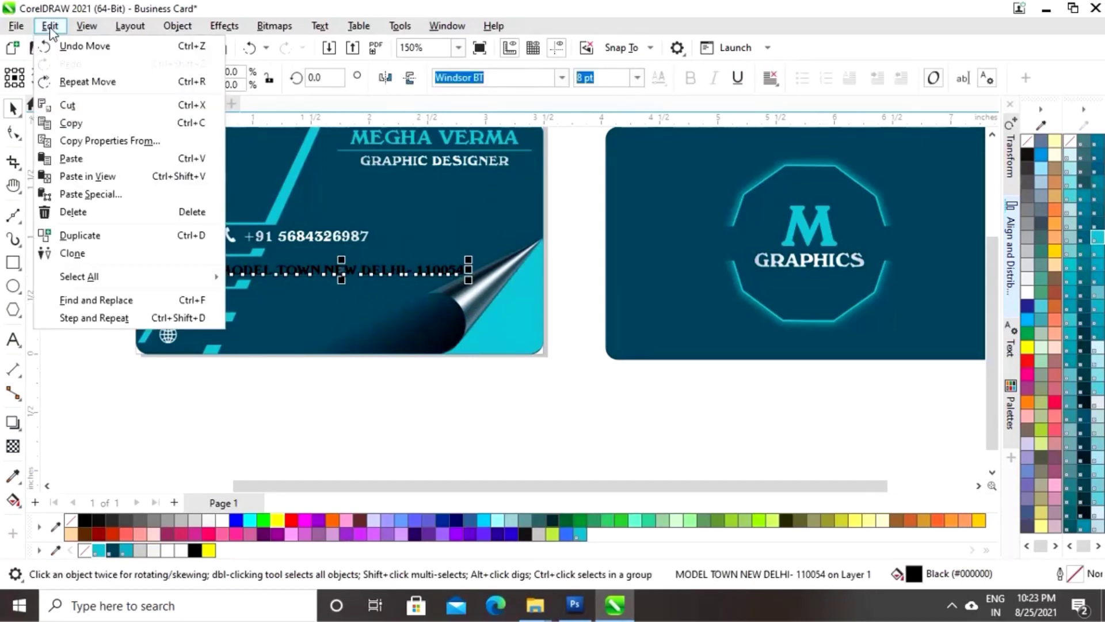
pyautogui.click(78, 142)
pyautogui.click(577, 339)
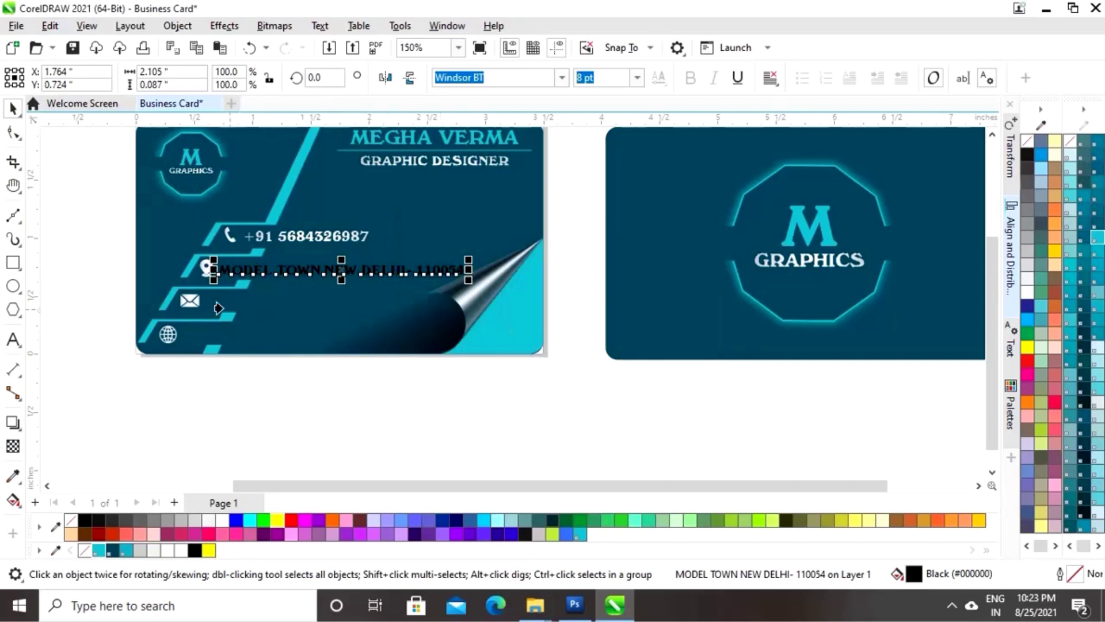
pyautogui.click(184, 294)
pyautogui.click(190, 375)
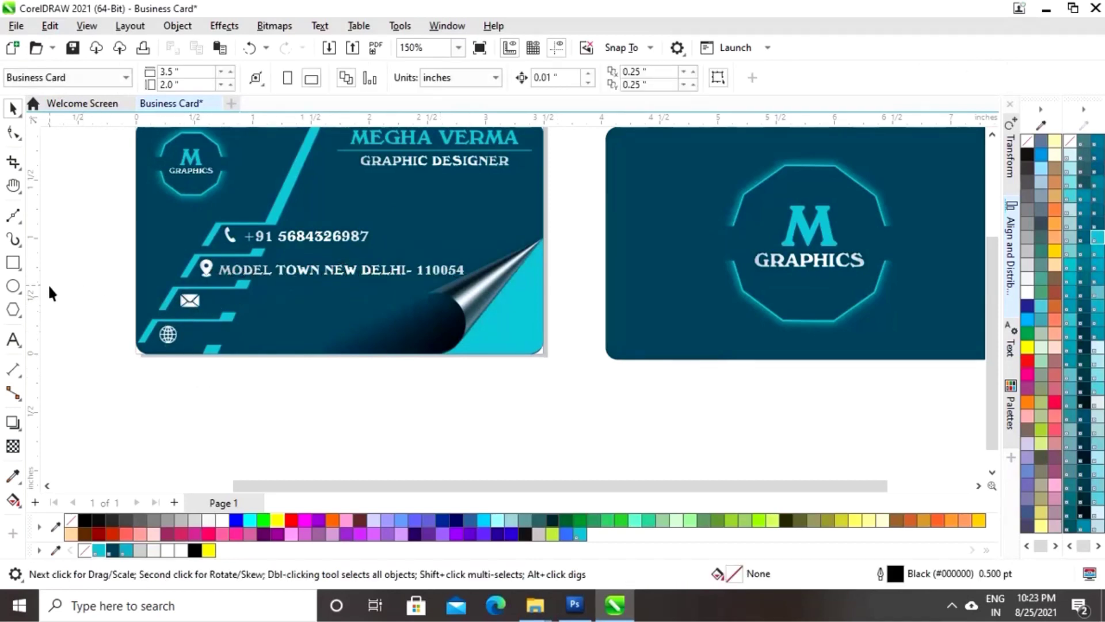
# Step: Type the e-mail address as text beside the envelope icon
pyautogui.click(13, 340)
pyautogui.click(212, 295)
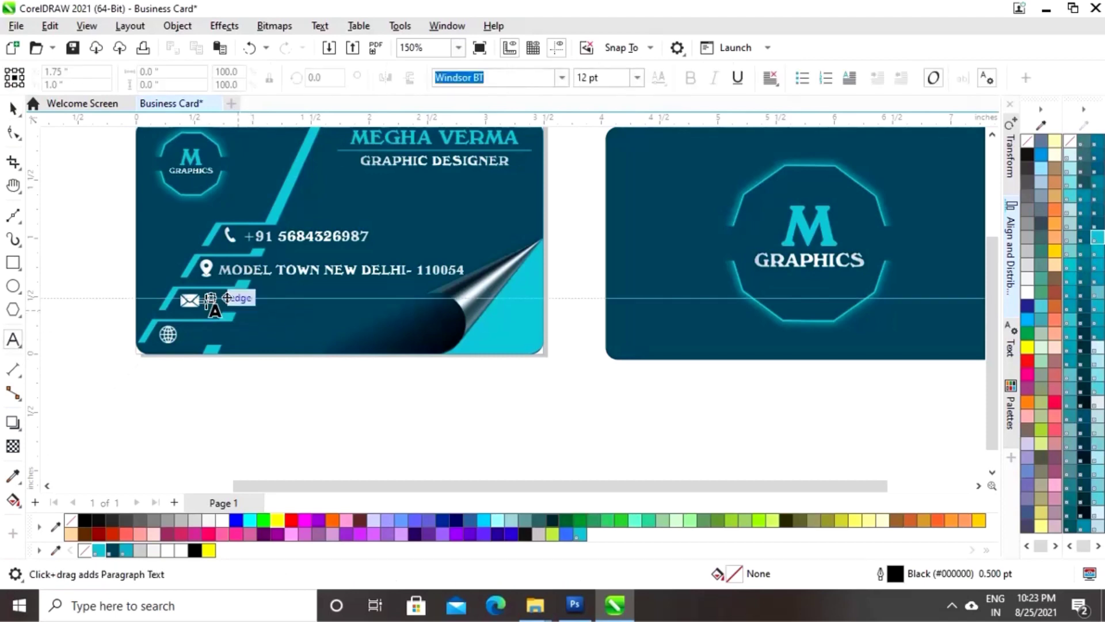
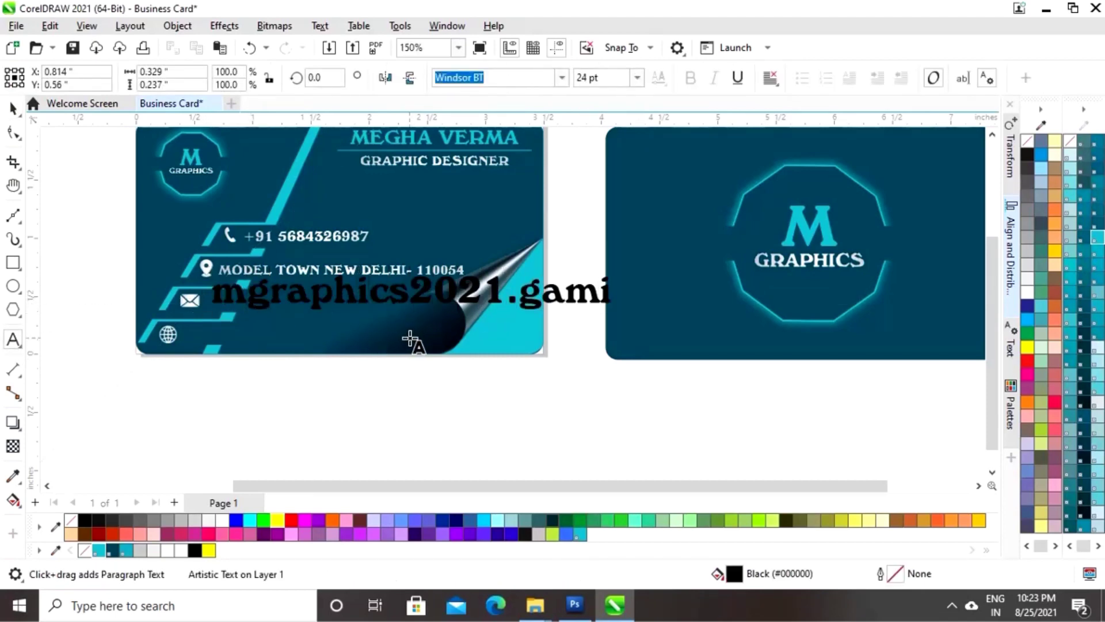
pyautogui.click(14, 107)
# Step: Set the e-mail text size to 8 pt
pyautogui.click(638, 77)
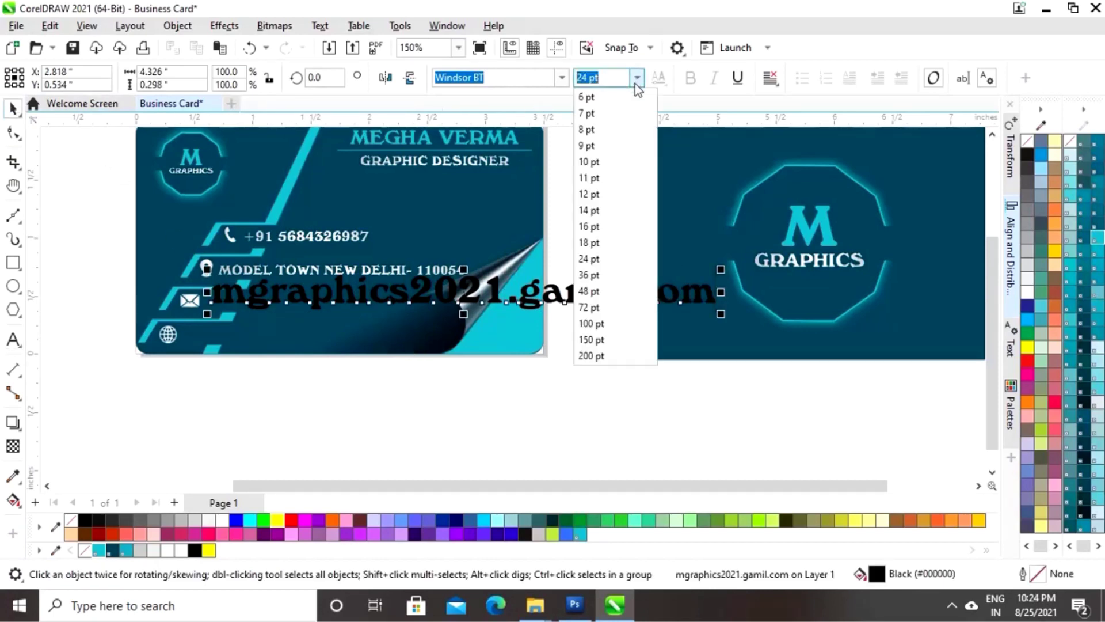
pyautogui.click(593, 146)
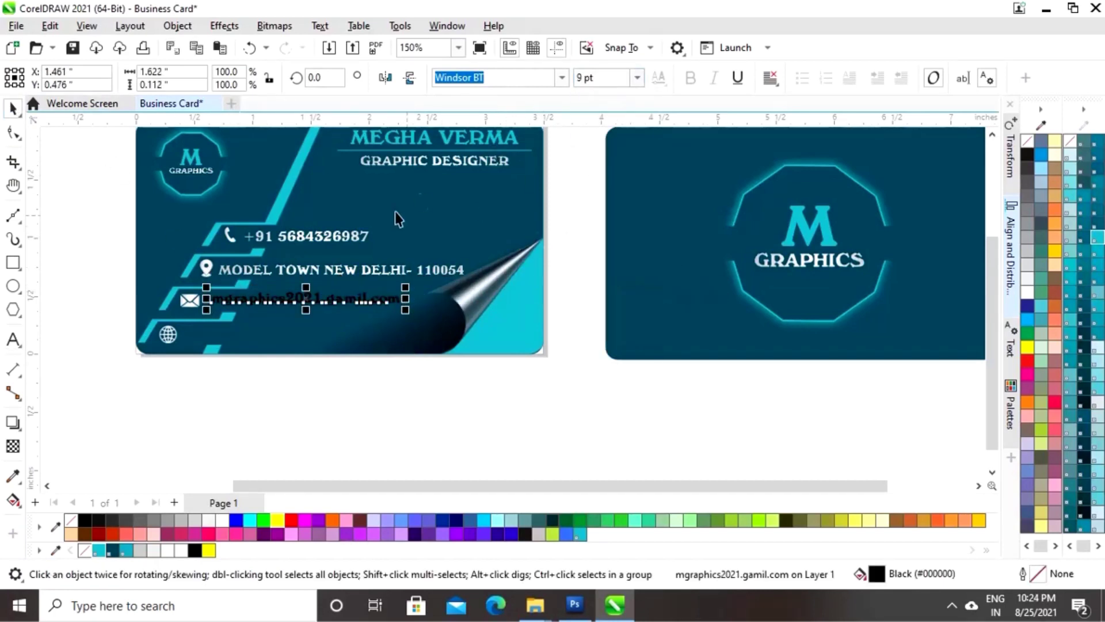
pyautogui.click(372, 275)
pyautogui.click(368, 298)
pyautogui.click(637, 80)
pyautogui.click(602, 129)
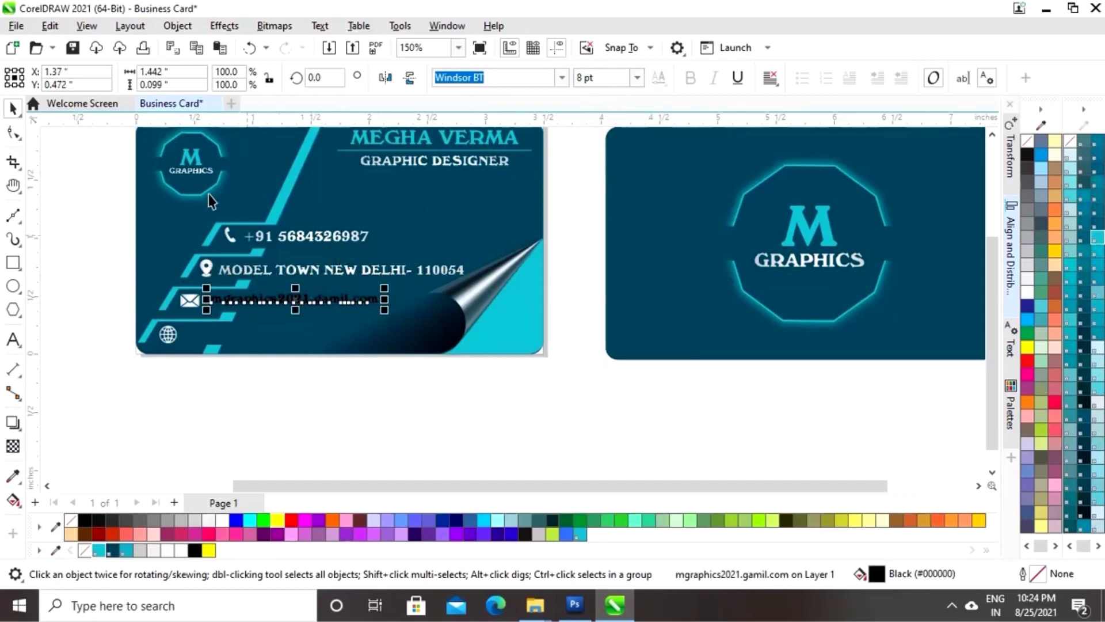
# Step: Copy the envelope icon's white fill onto the e-mail text
pyautogui.click(50, 26)
pyautogui.click(87, 141)
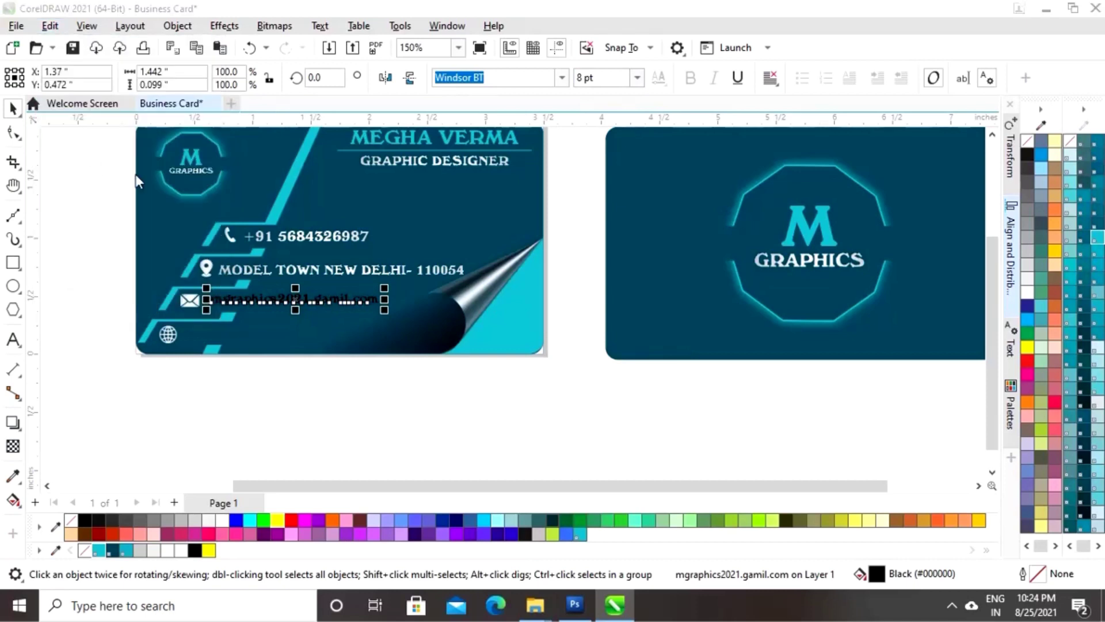
pyautogui.click(576, 329)
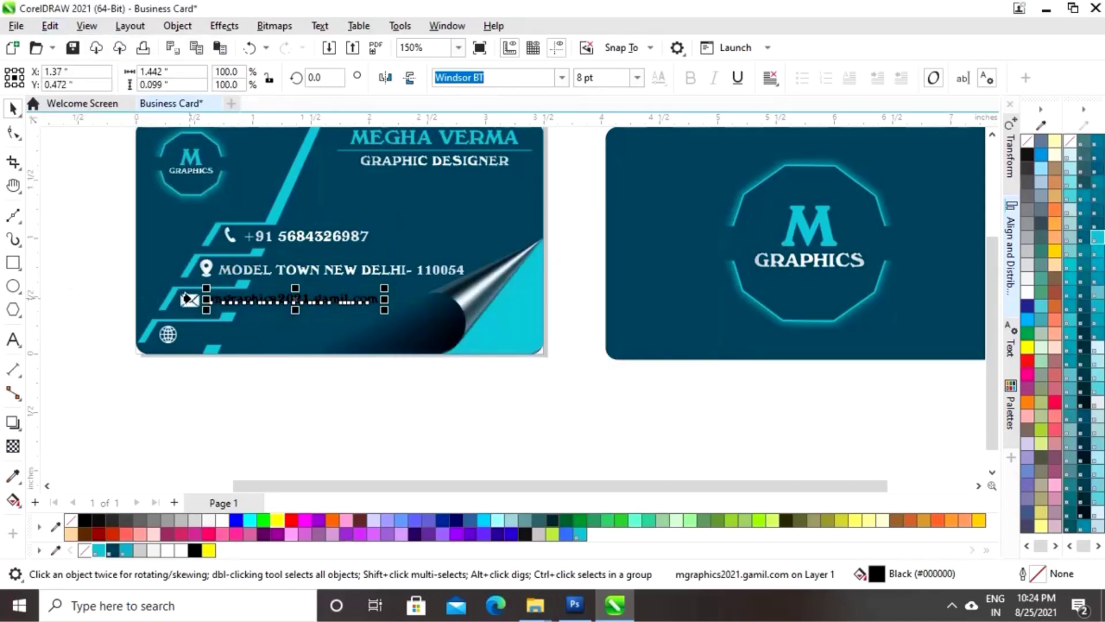
pyautogui.click(186, 298)
pyautogui.click(222, 372)
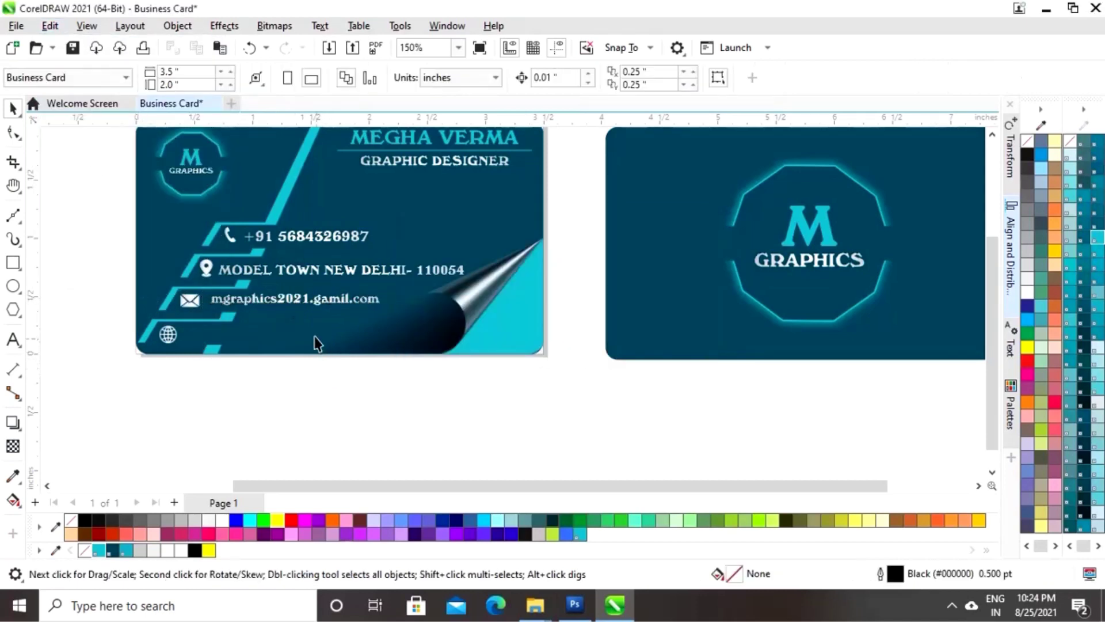
pyautogui.click(282, 304)
pyautogui.press('Down')
pyautogui.press('Down')
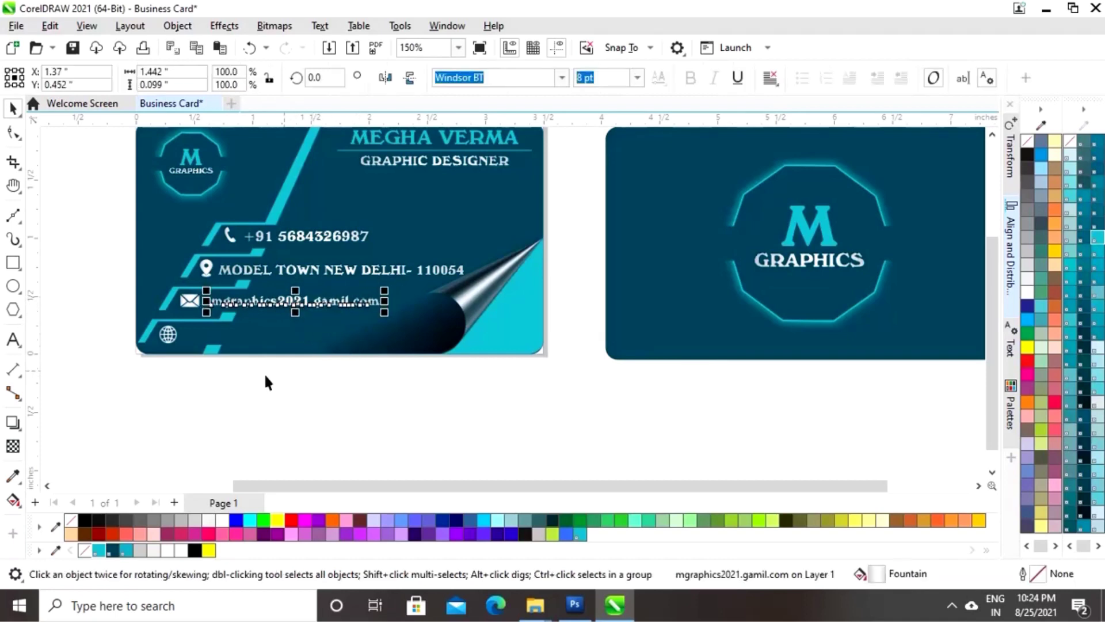
pyautogui.click(182, 381)
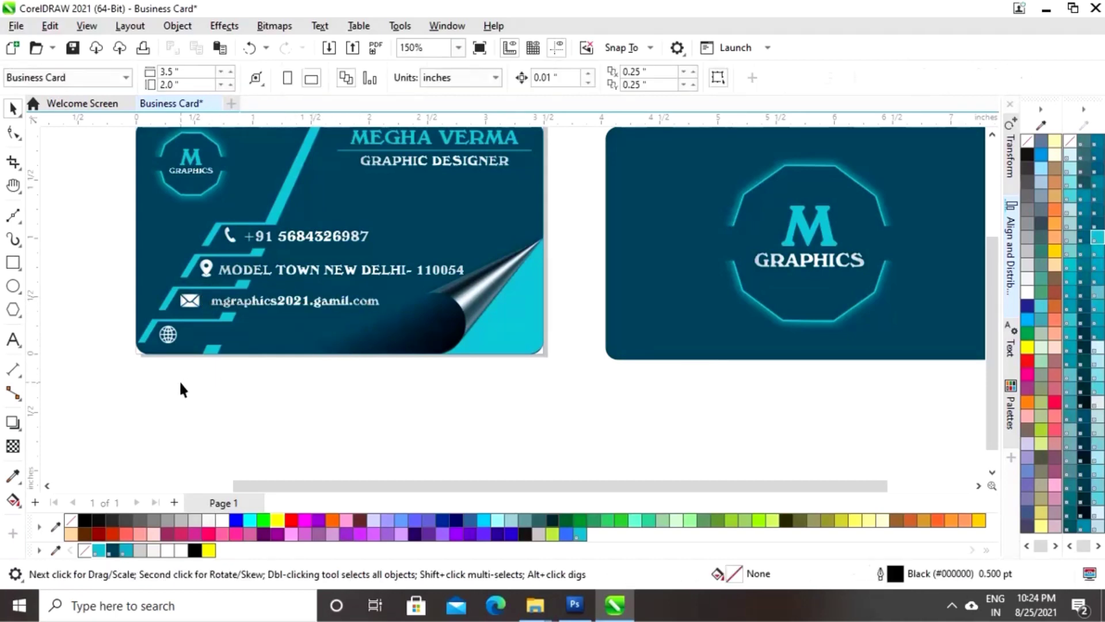
pyautogui.click(13, 339)
pyautogui.click(185, 340)
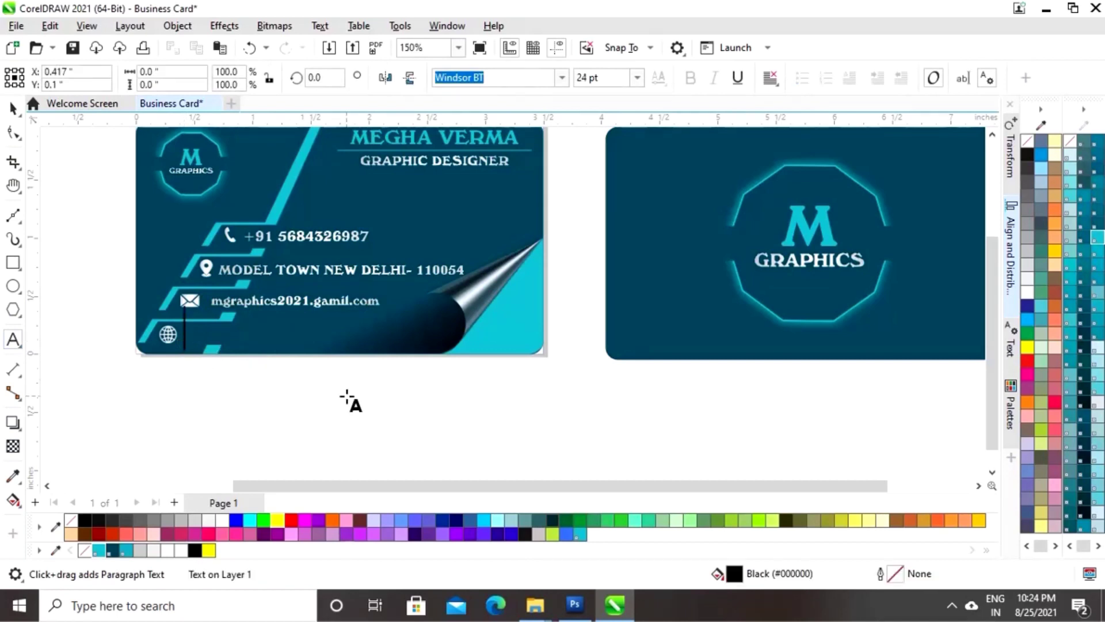
pyautogui.write('www.y')
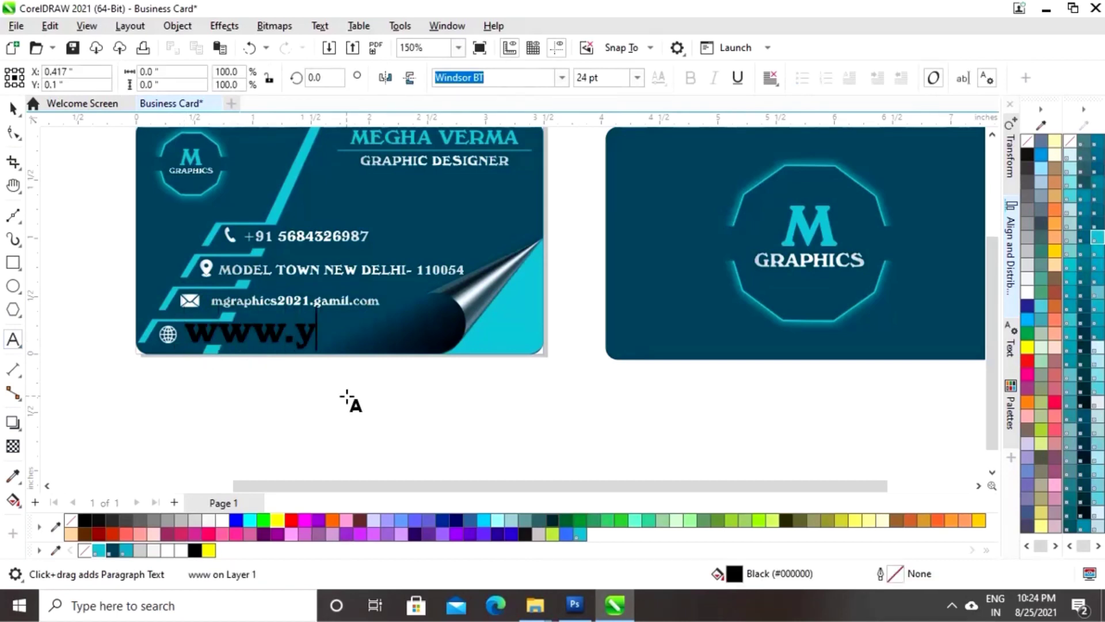
pyautogui.write('ourwebsite.com')
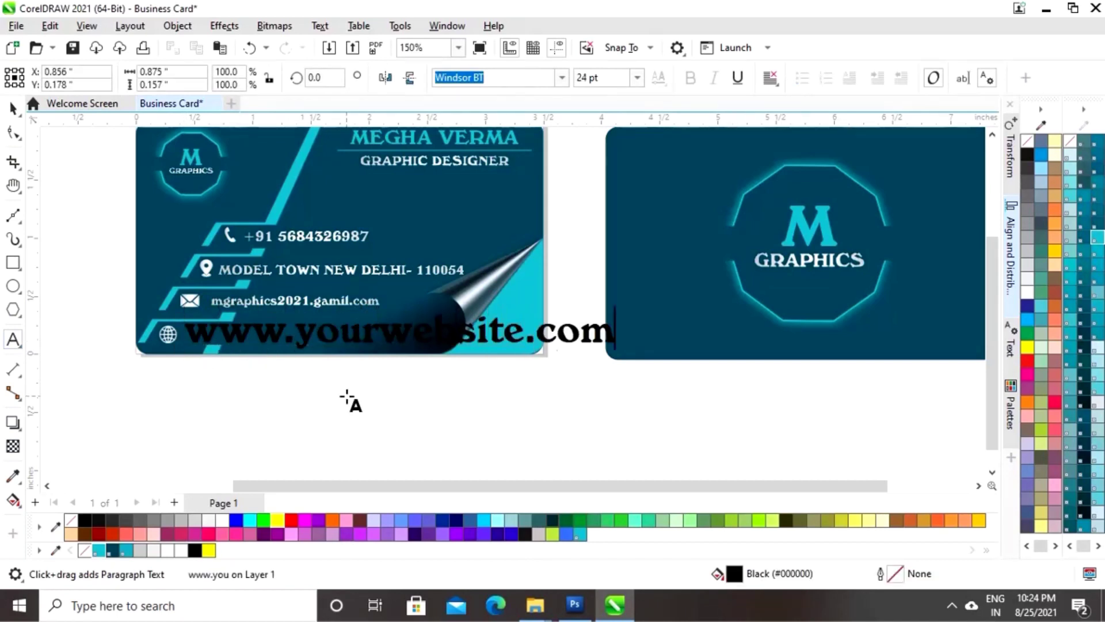
pyautogui.click(13, 108)
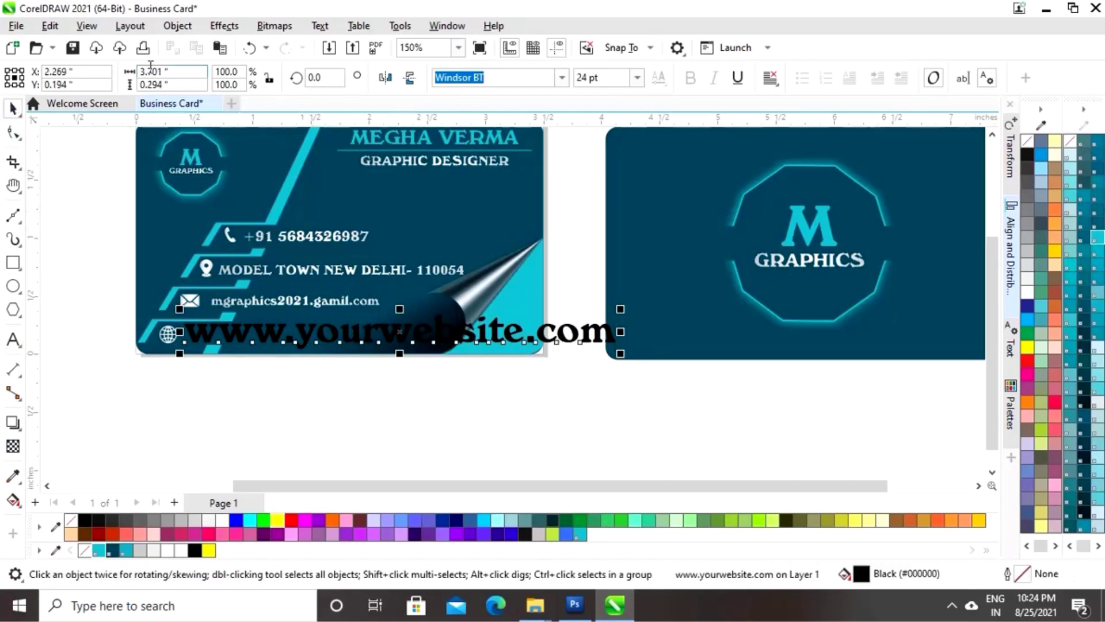
# Step: Copy the envelope icon's white fill onto the website text
pyautogui.click(54, 27)
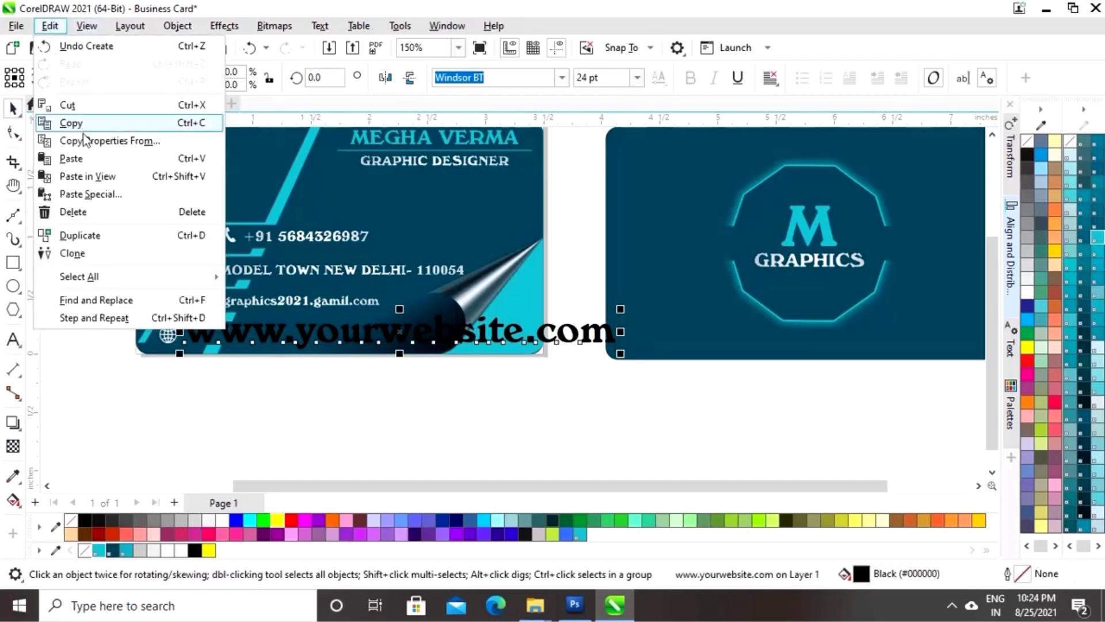
pyautogui.click(72, 121)
pyautogui.click(592, 329)
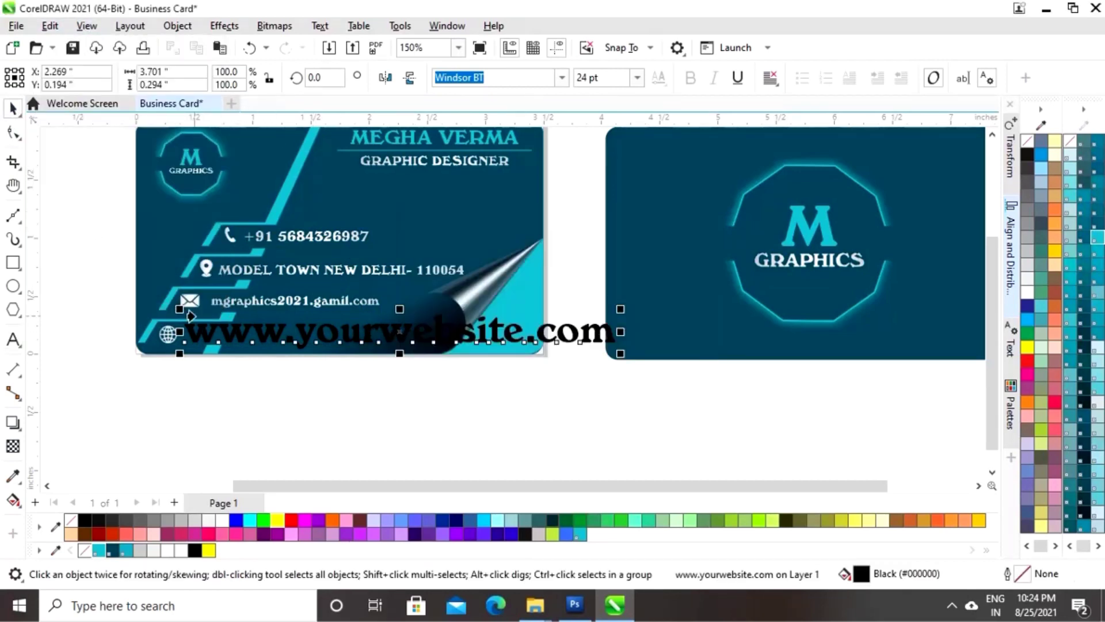
pyautogui.click(185, 297)
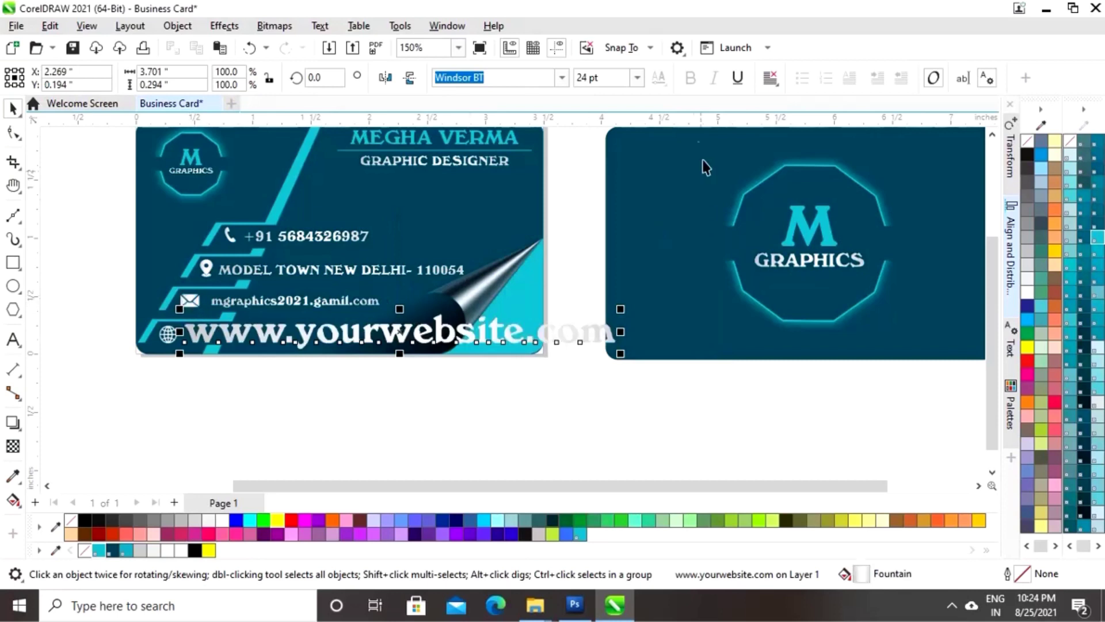
# Step: Set the website text to 8 pt and move it up beside the globe icon
pyautogui.click(636, 78)
pyautogui.click(592, 145)
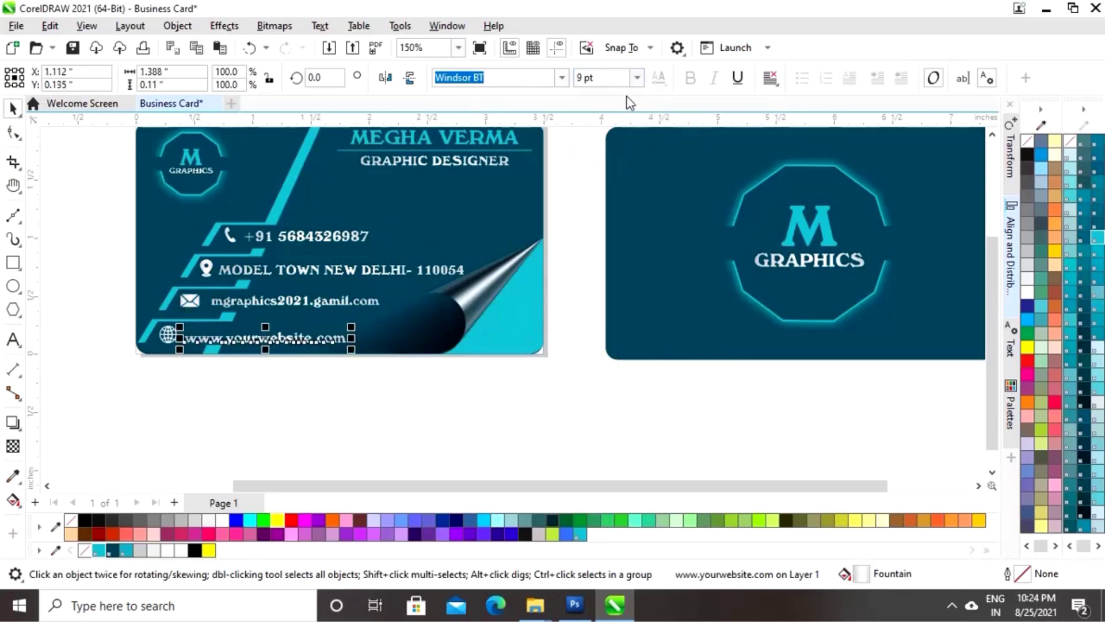
pyautogui.click(637, 78)
pyautogui.click(591, 129)
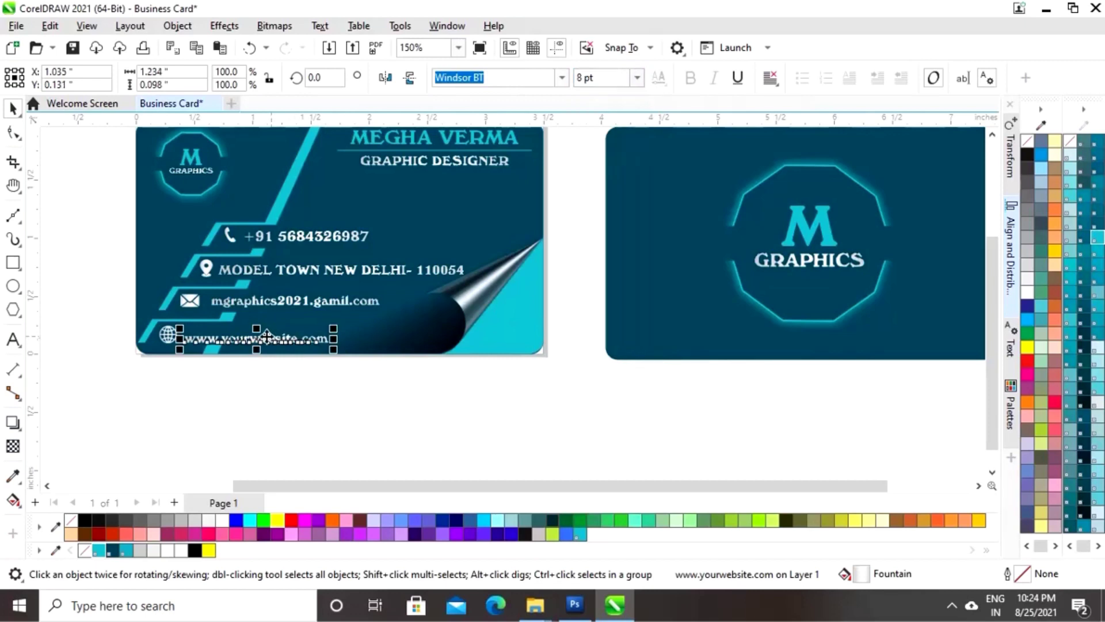
pyautogui.moveTo(266, 336); pyautogui.dragTo(272, 329)
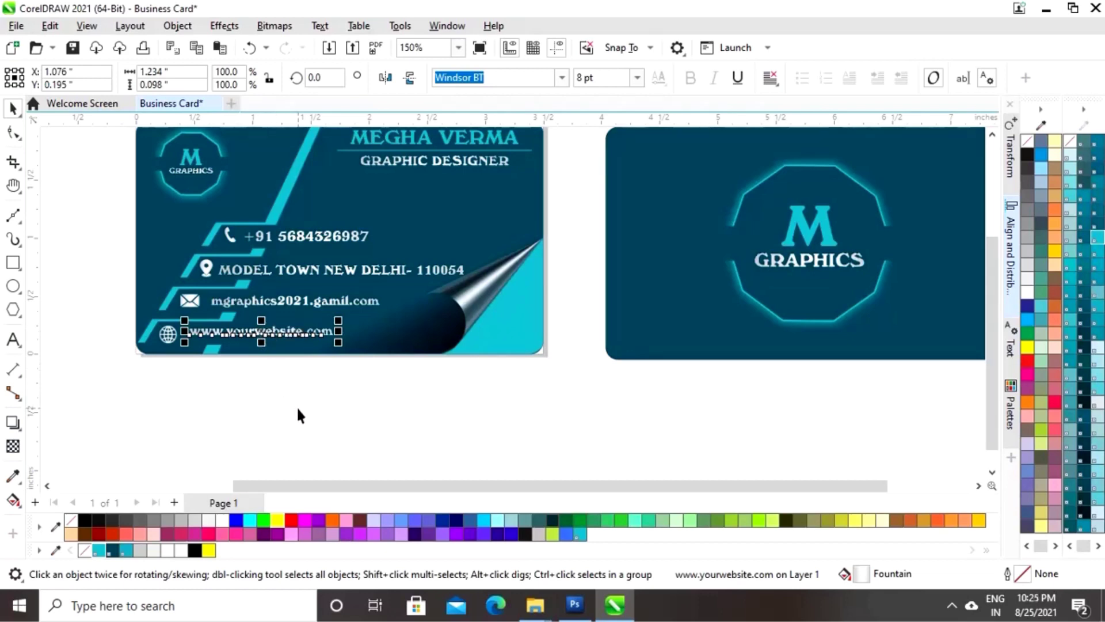
pyautogui.click(242, 422)
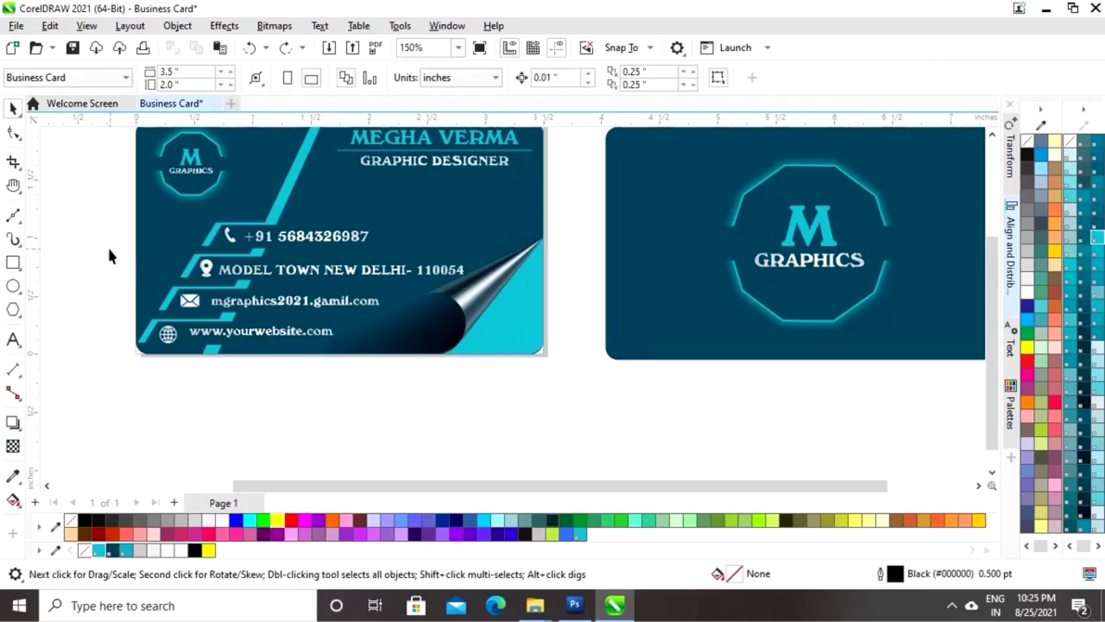
# Step: Vertically centre the phone icon and the phone number
pyautogui.moveTo(106, 253); pyautogui.dragTo(446, 207)
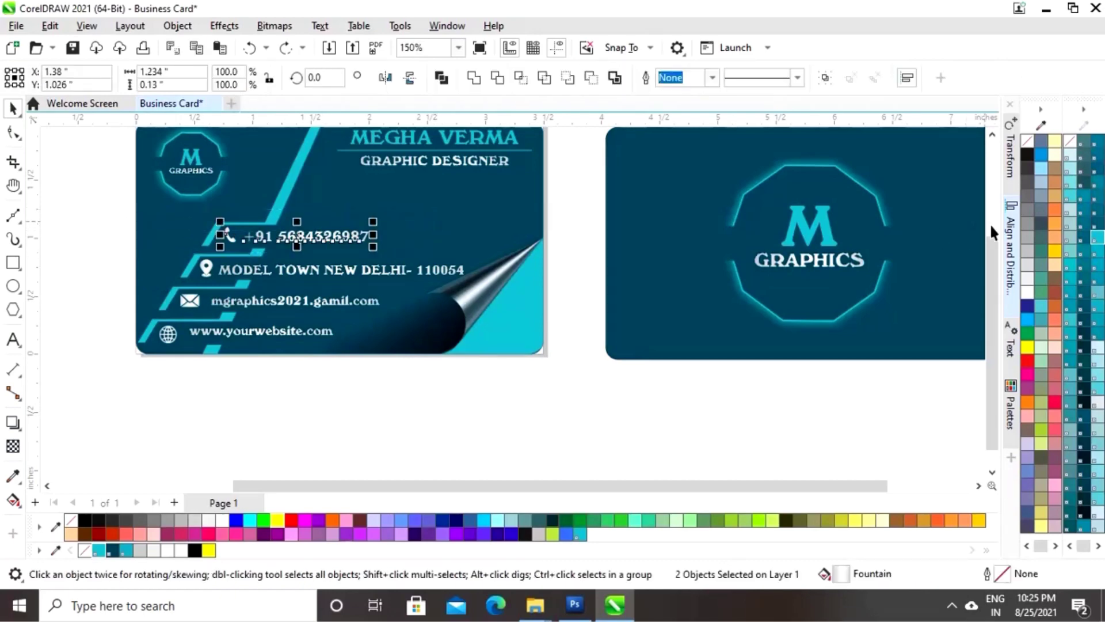
pyautogui.click(1011, 248)
pyautogui.click(902, 150)
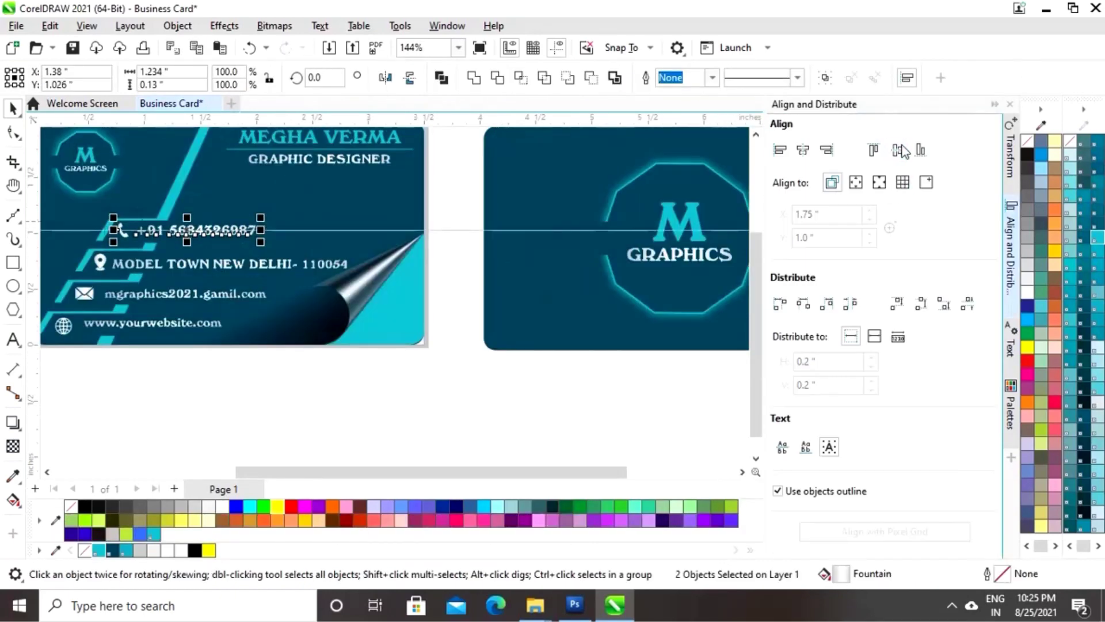
pyautogui.click(128, 380)
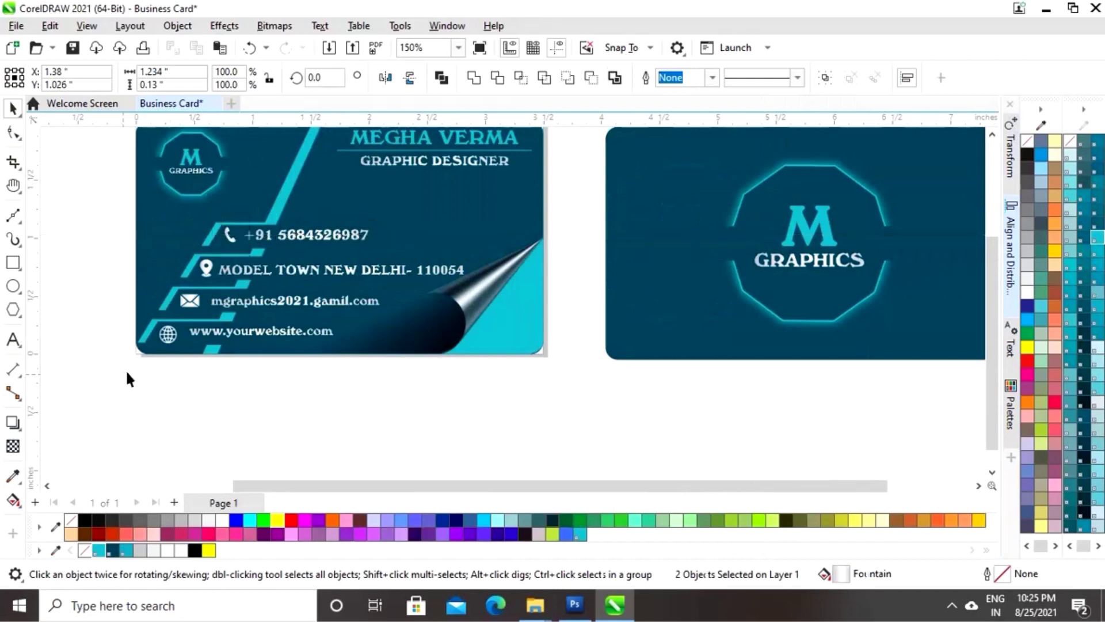
# Step: Vertically centre the address text on the pin icon
pyautogui.moveTo(112, 286); pyautogui.dragTo(534, 253)
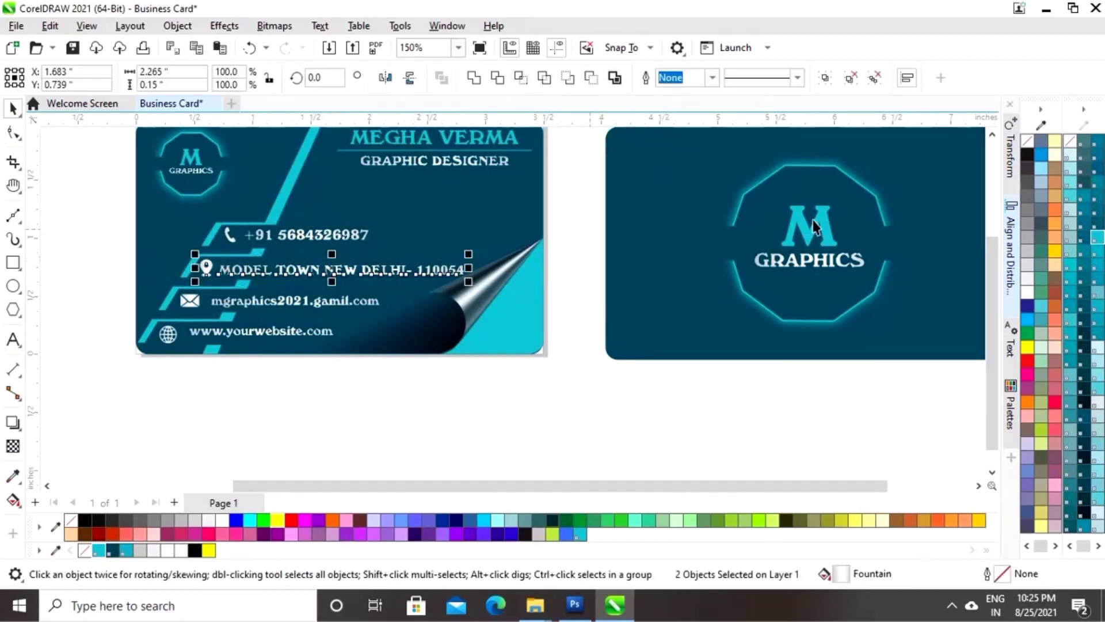
pyautogui.click(1011, 270)
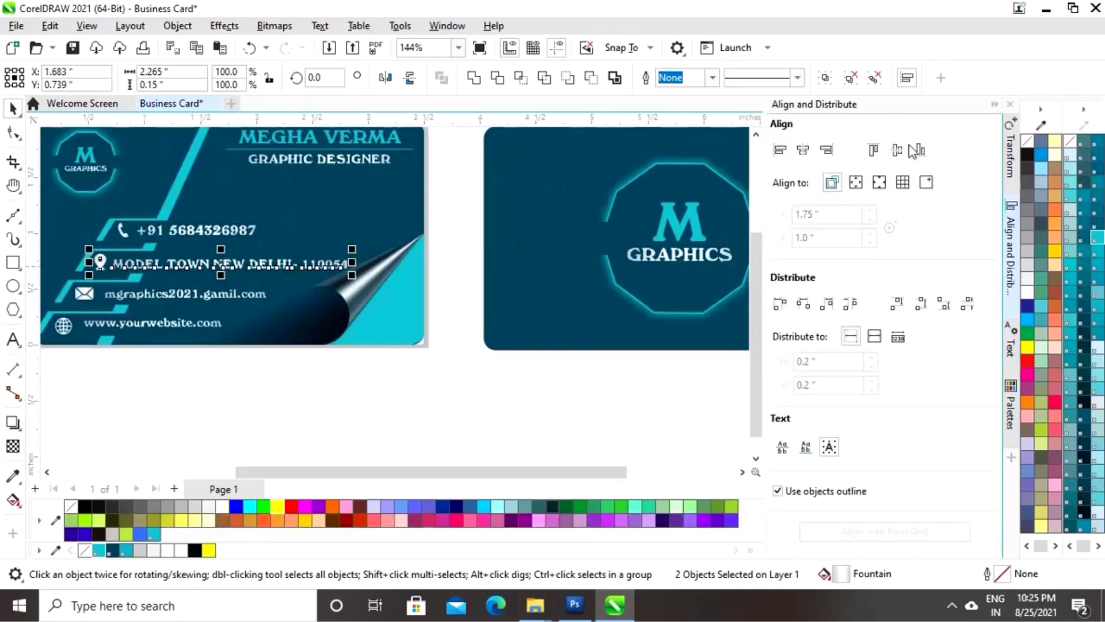
pyautogui.click(898, 150)
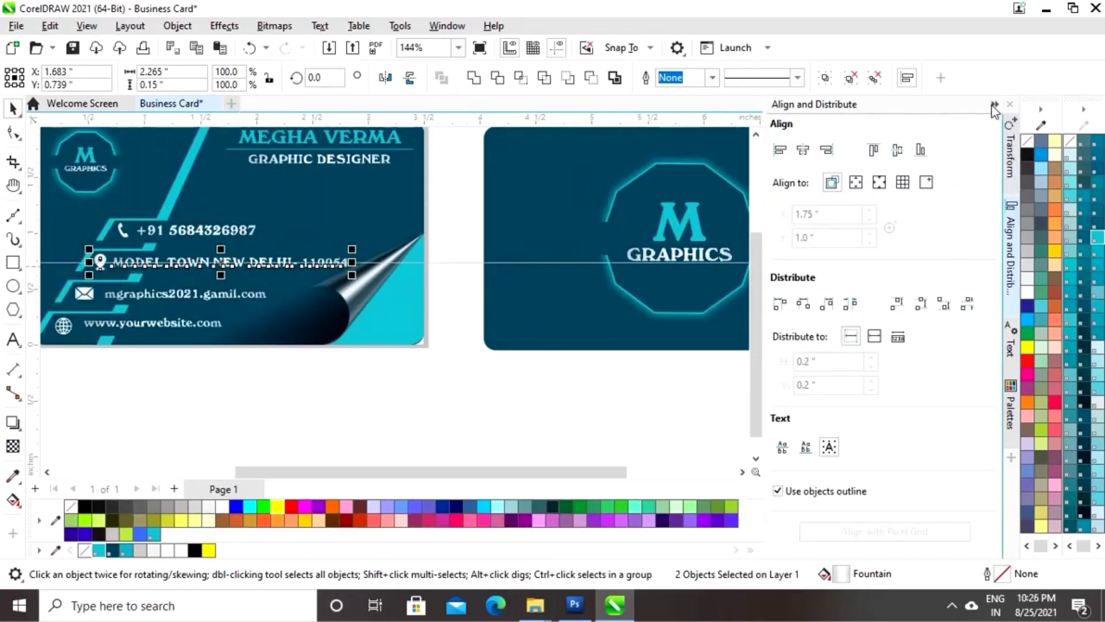
pyautogui.click(995, 104)
pyautogui.click(142, 390)
# Step: Vertically centre the e-mail text on the envelope icon
pyautogui.moveTo(113, 328); pyautogui.dragTo(466, 283)
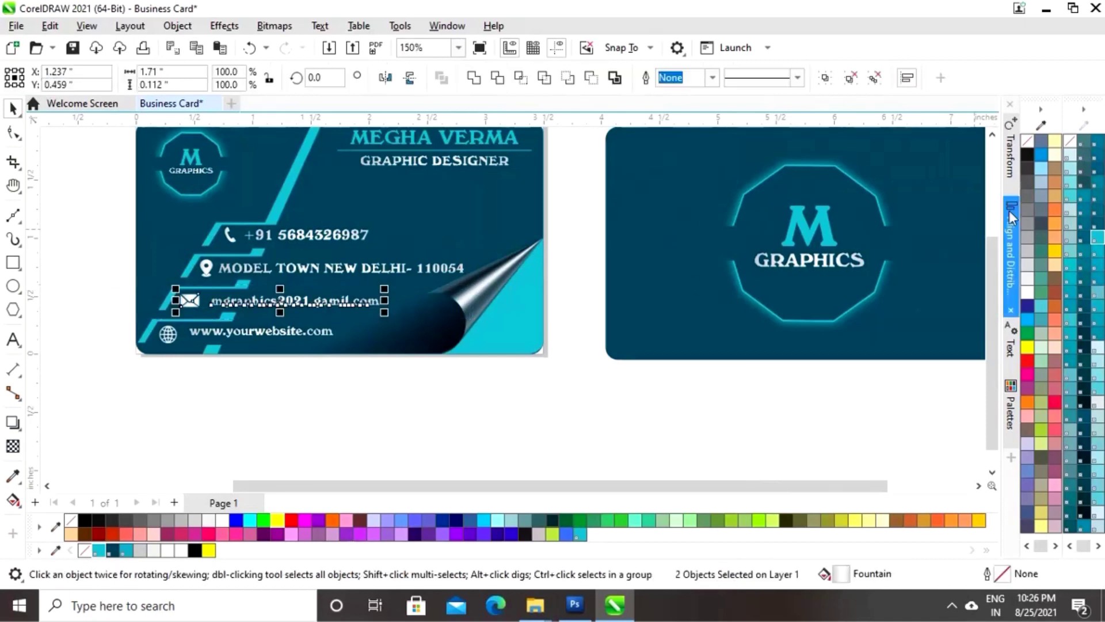
pyautogui.click(1012, 240)
pyautogui.click(895, 151)
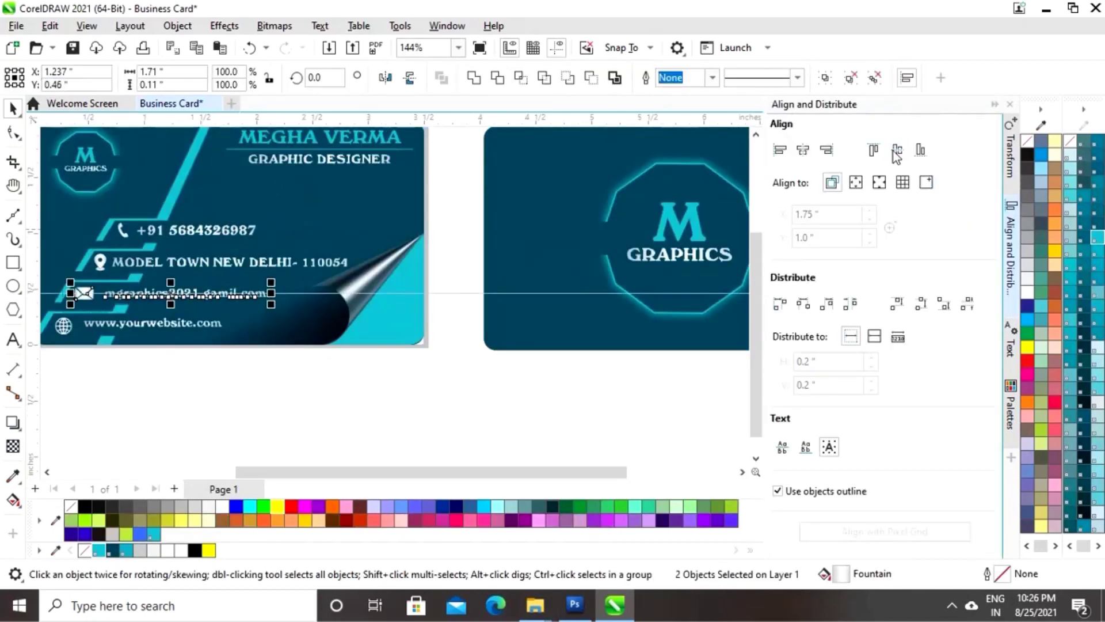
pyautogui.click(995, 106)
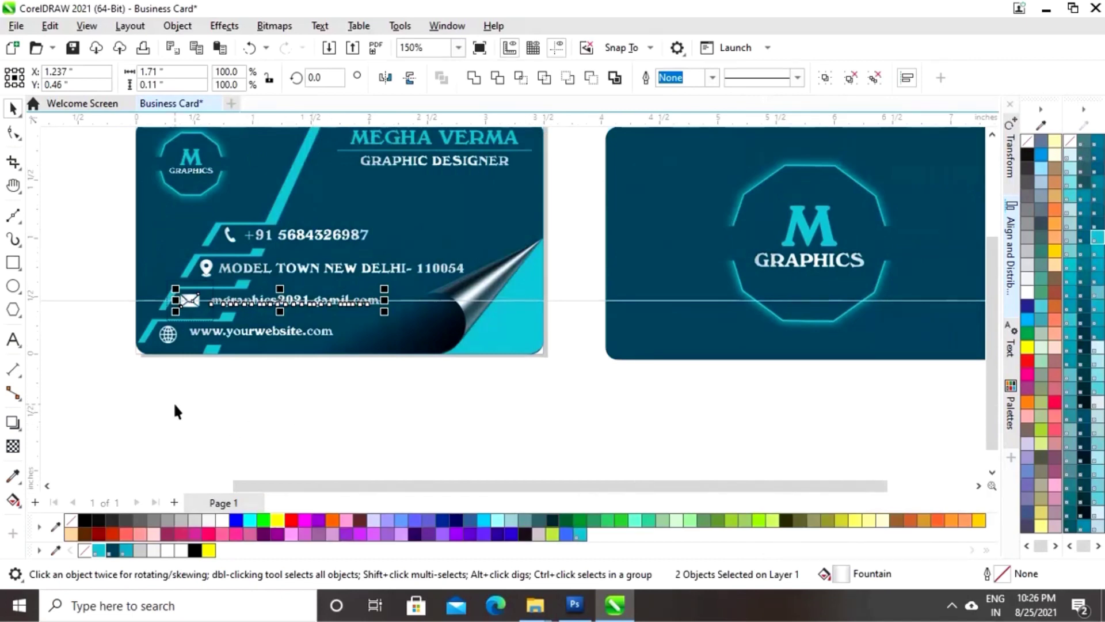
pyautogui.click(157, 383)
# Step: Centre the website text on the globe icon and drag the QR code to the card's lower-right corner
pyautogui.moveTo(375, 327); pyautogui.dragTo(395, 316)
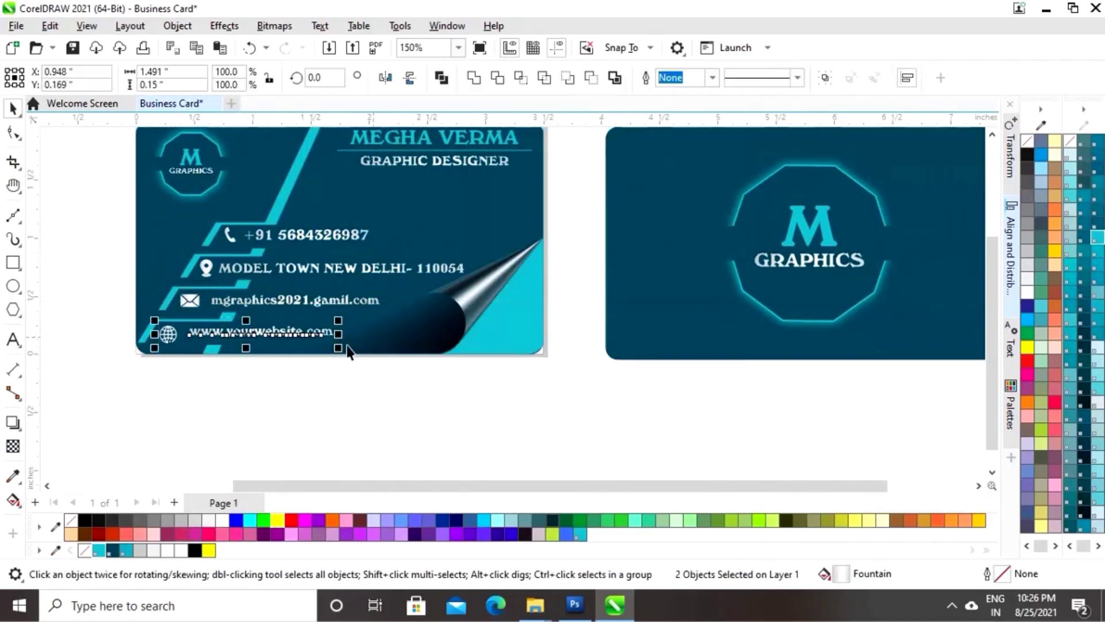
pyautogui.click(133, 380)
pyautogui.moveTo(143, 380); pyautogui.dragTo(407, 328)
pyautogui.click(1006, 281)
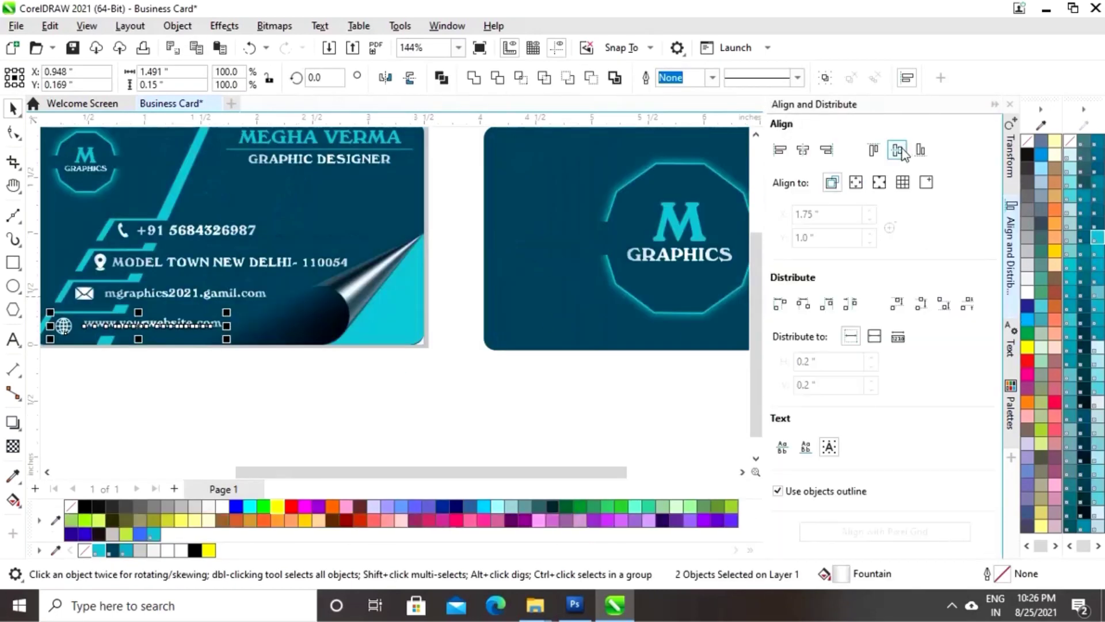
pyautogui.click(901, 153)
pyautogui.click(995, 106)
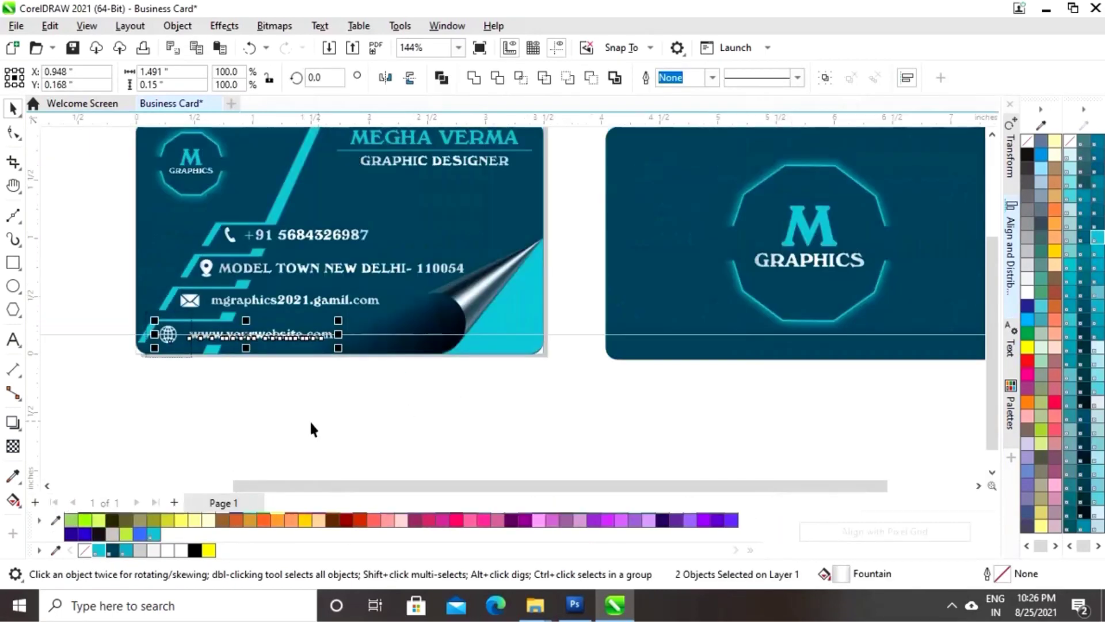
pyautogui.click(358, 407)
pyautogui.moveTo(487, 487); pyautogui.dragTo(326, 487)
pyautogui.moveTo(163, 276); pyautogui.dragTo(754, 326)
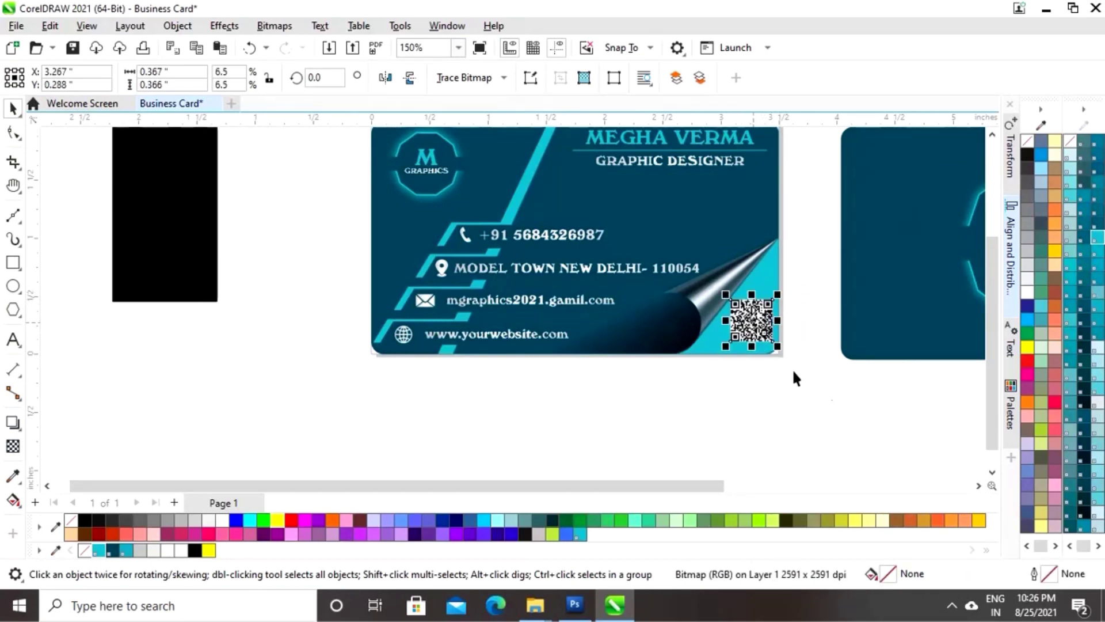
# Step: Nudge the QR code down and left into the card's cyan corner
pyautogui.press('Down')
pyautogui.press('Down')
pyautogui.press('Down')
pyautogui.press('Down')
pyautogui.press('Down')
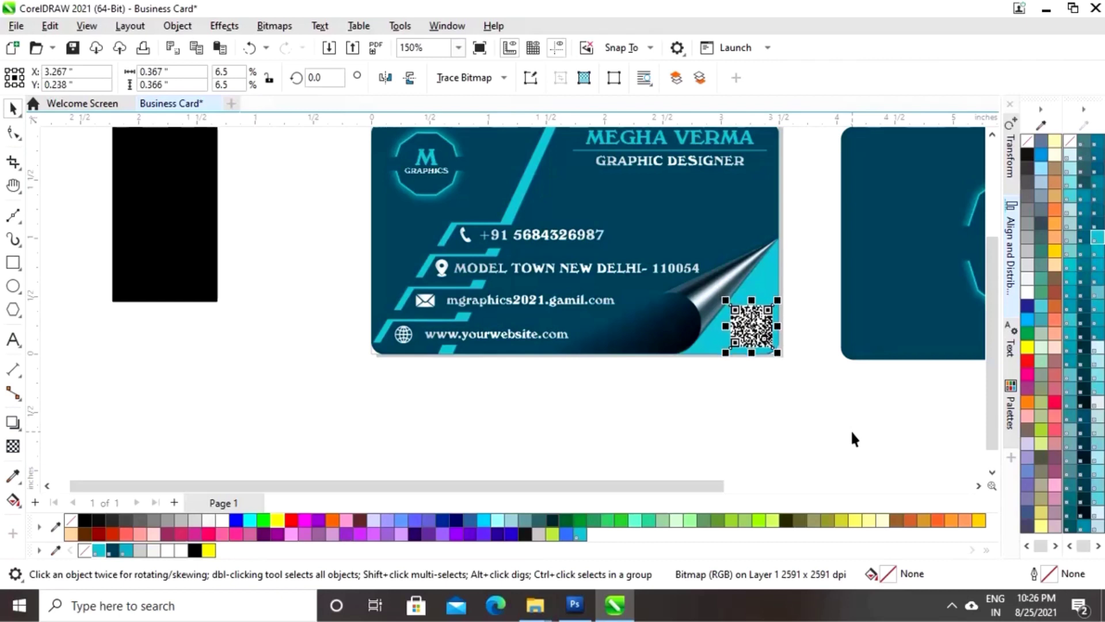
pyautogui.press('Left')
pyautogui.click(851, 432)
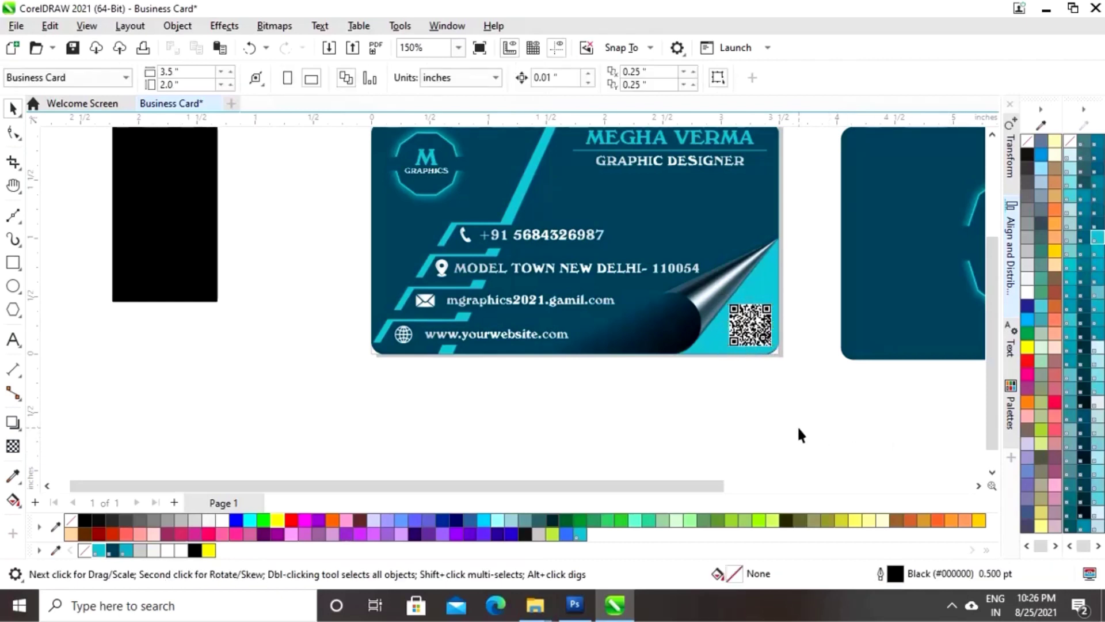
# Step: Delete the leftover black rectangle
pyautogui.click(205, 285)
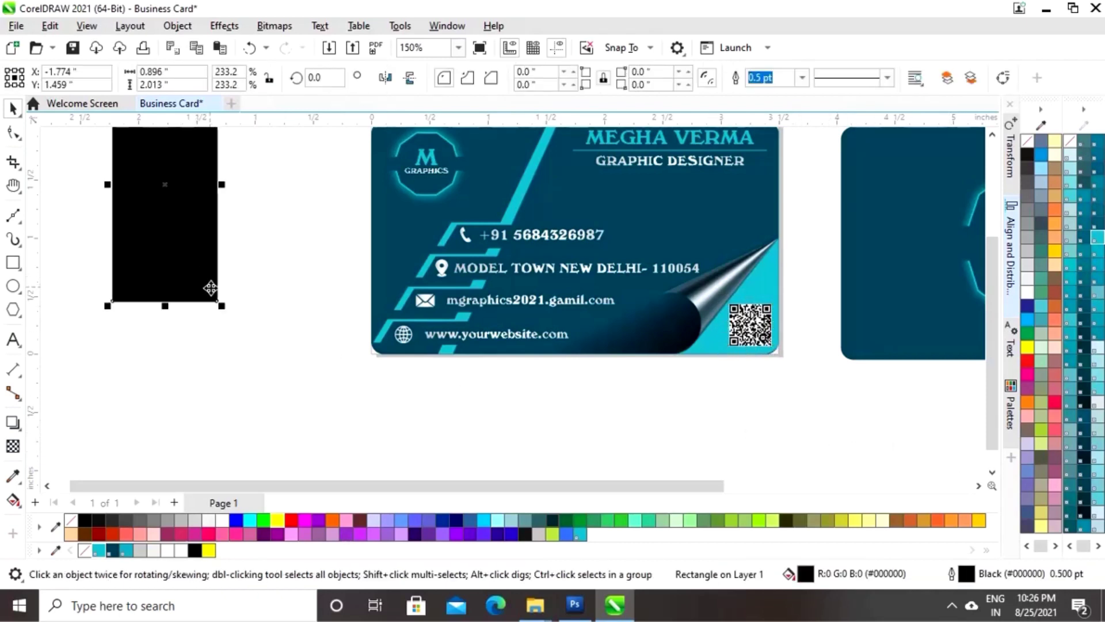
pyautogui.press('Delete')
pyautogui.moveTo(521, 486); pyautogui.dragTo(629, 498)
# Step: Move the back card and its logo directly below the front card
pyautogui.press('F3')
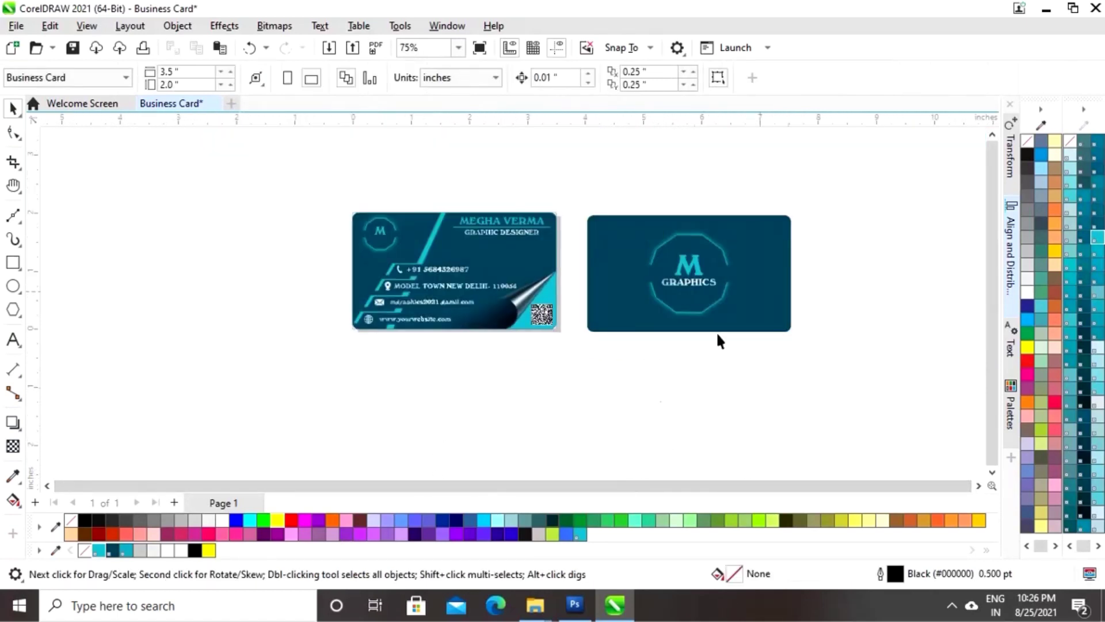
pyautogui.moveTo(872, 177); pyautogui.dragTo(630, 353)
pyautogui.moveTo(575, 374); pyautogui.dragTo(576, 373)
pyautogui.moveTo(686, 319); pyautogui.dragTo(492, 410)
pyautogui.click(613, 297)
# Step: Select all front card objects and apply a command from their right-click menu
pyautogui.moveTo(518, 281); pyautogui.dragTo(316, 337)
pyautogui.rightClick(470, 303)
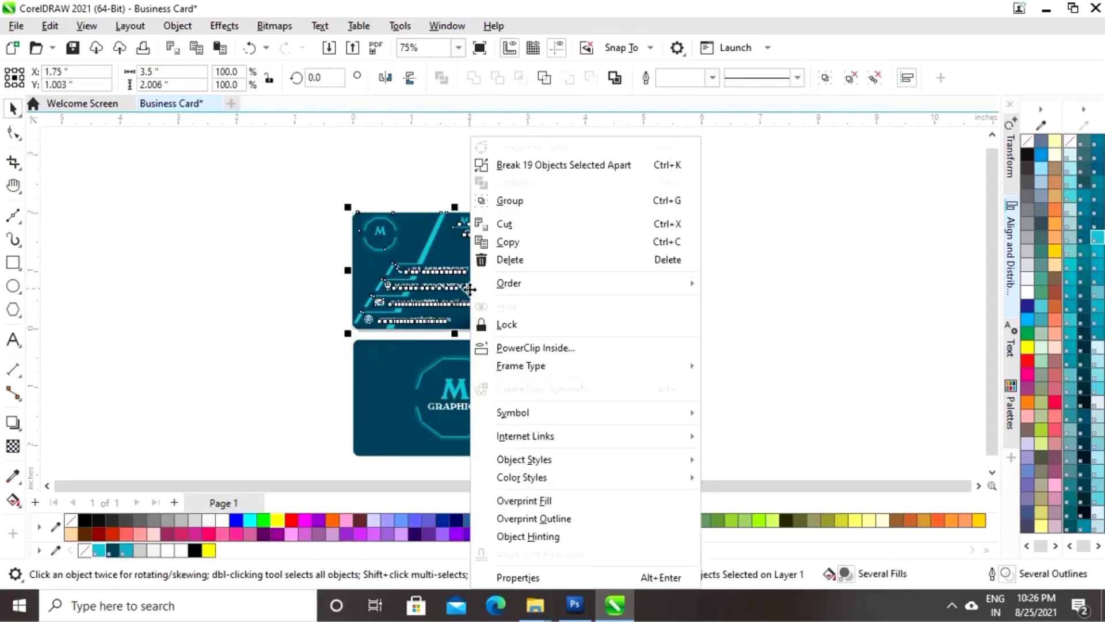
pyautogui.click(534, 206)
pyautogui.click(611, 321)
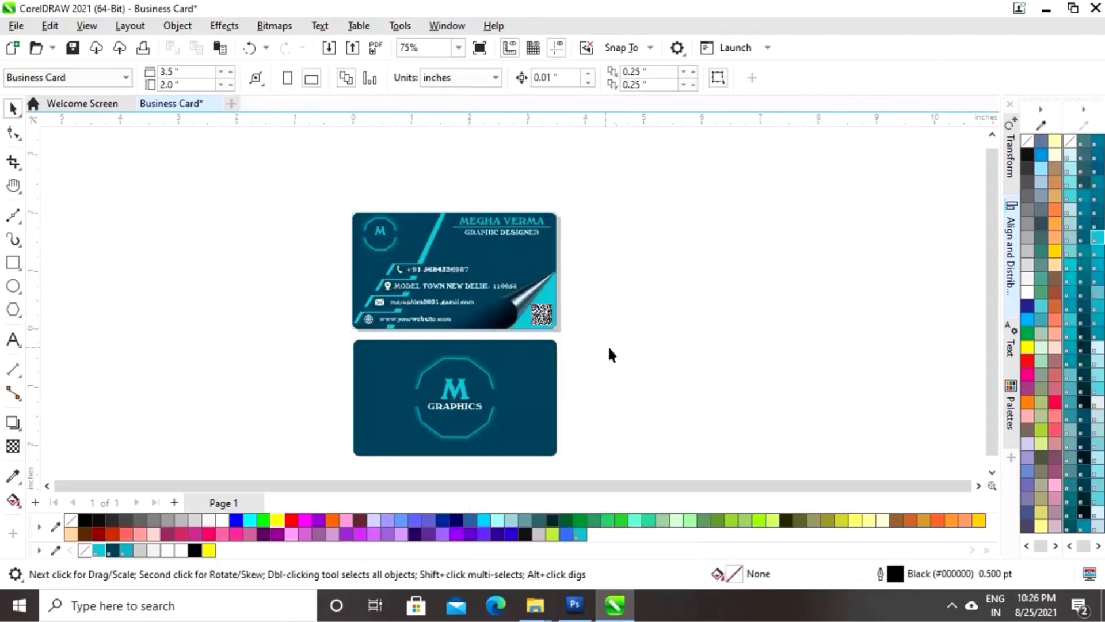
pyautogui.scroll(2, 595, 351)
# Step: Zoom in on the contact lines and replace the e-mail's dot before the domain with @
pyautogui.press('z')
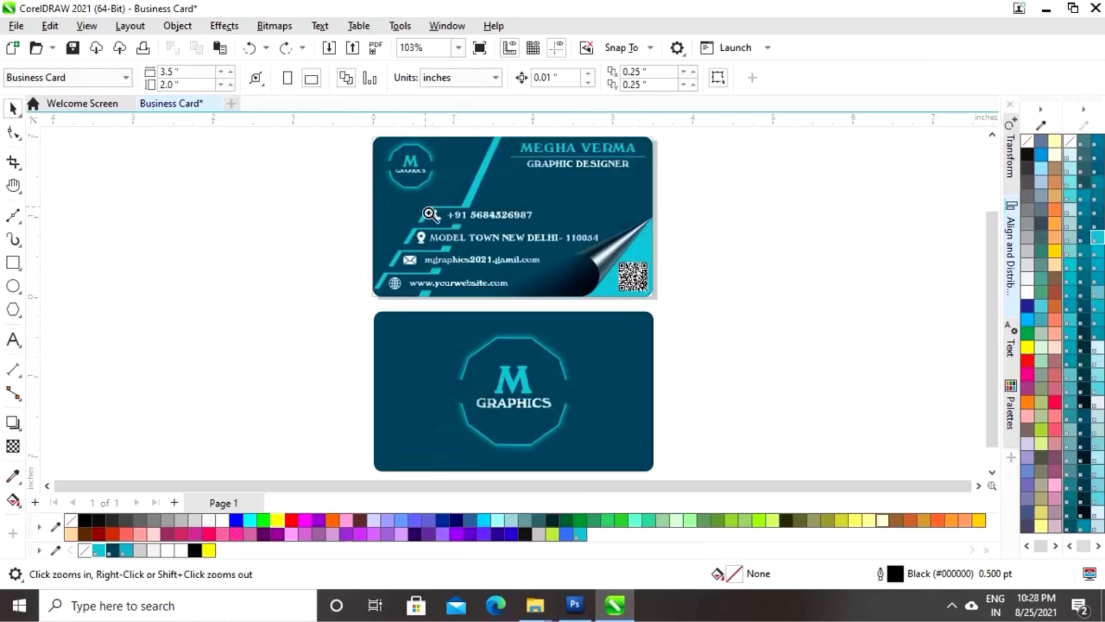
pyautogui.moveTo(427, 202); pyautogui.dragTo(554, 298)
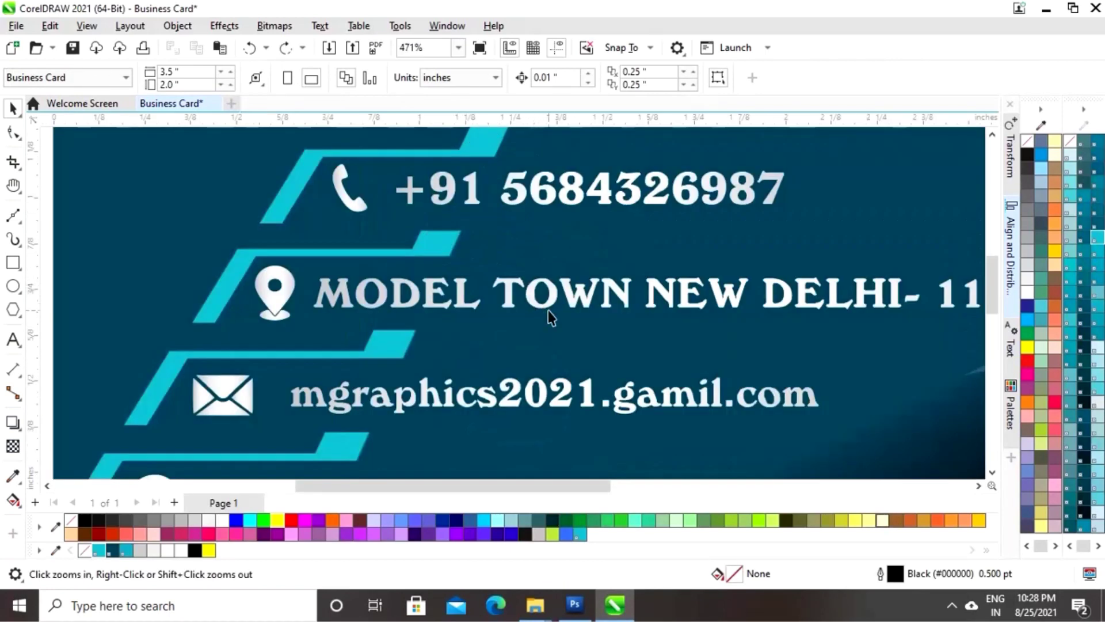
pyautogui.press('space')
pyautogui.click(613, 415)
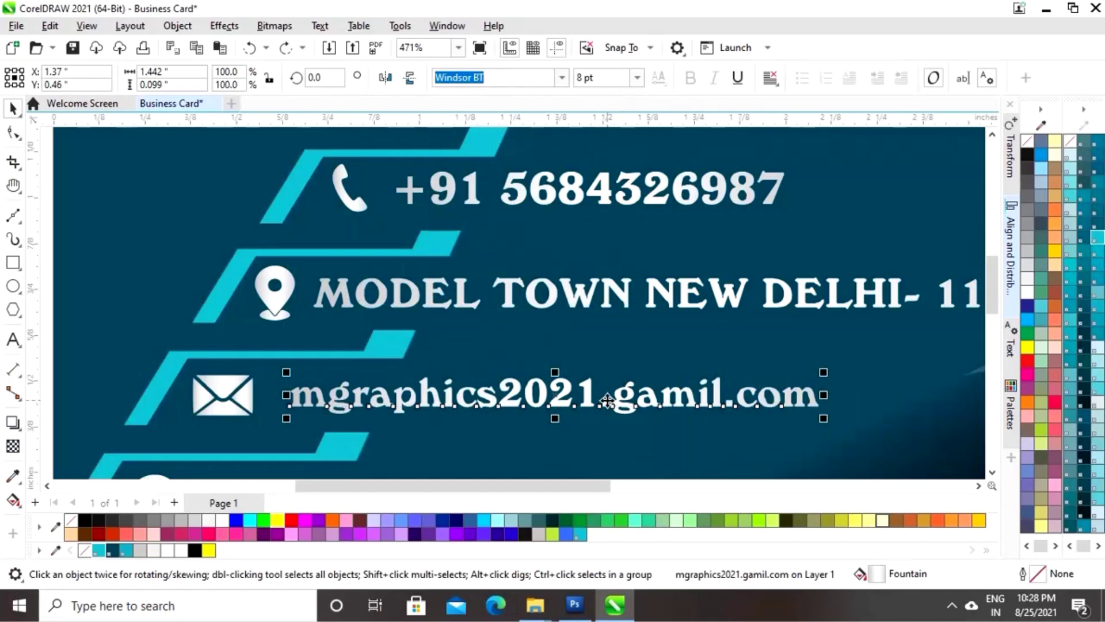
pyautogui.click(11, 338)
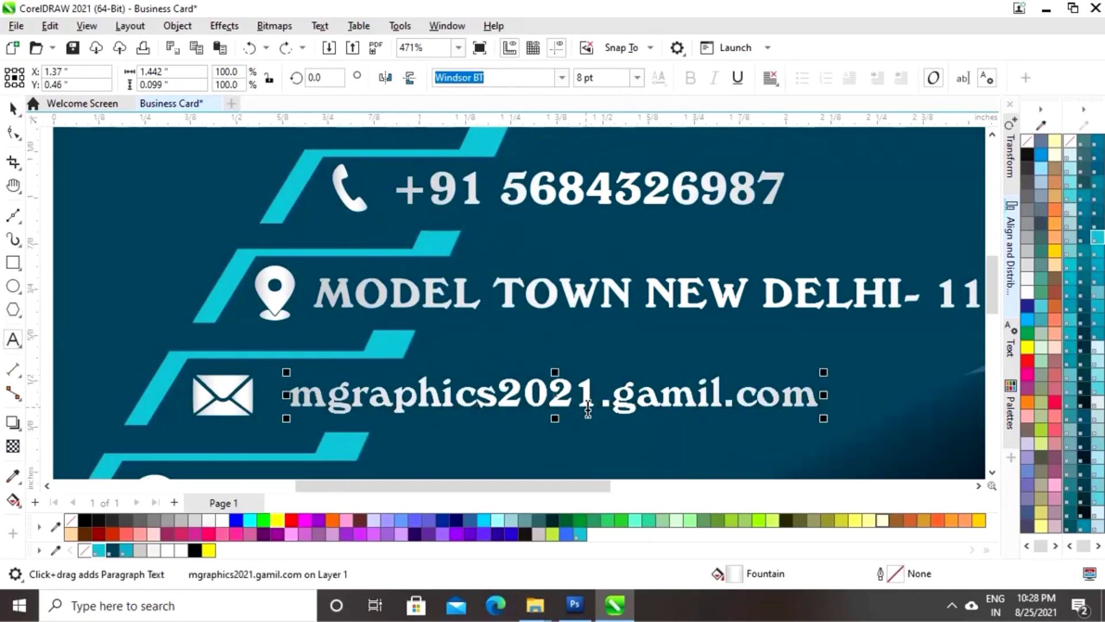
pyautogui.press('BackSpace')
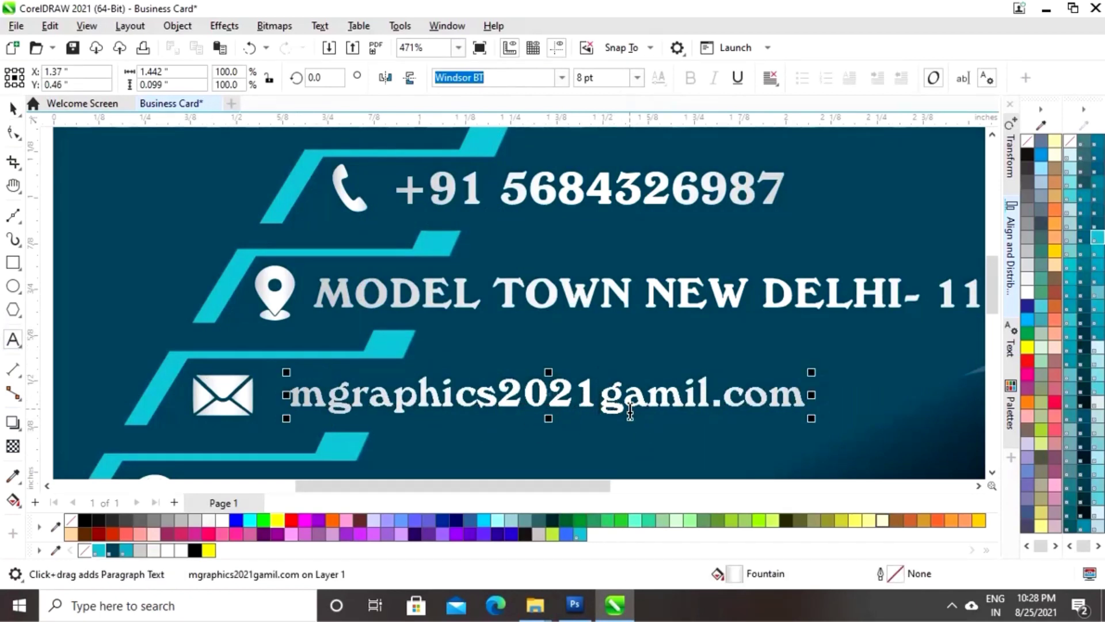
pyautogui.write('@')
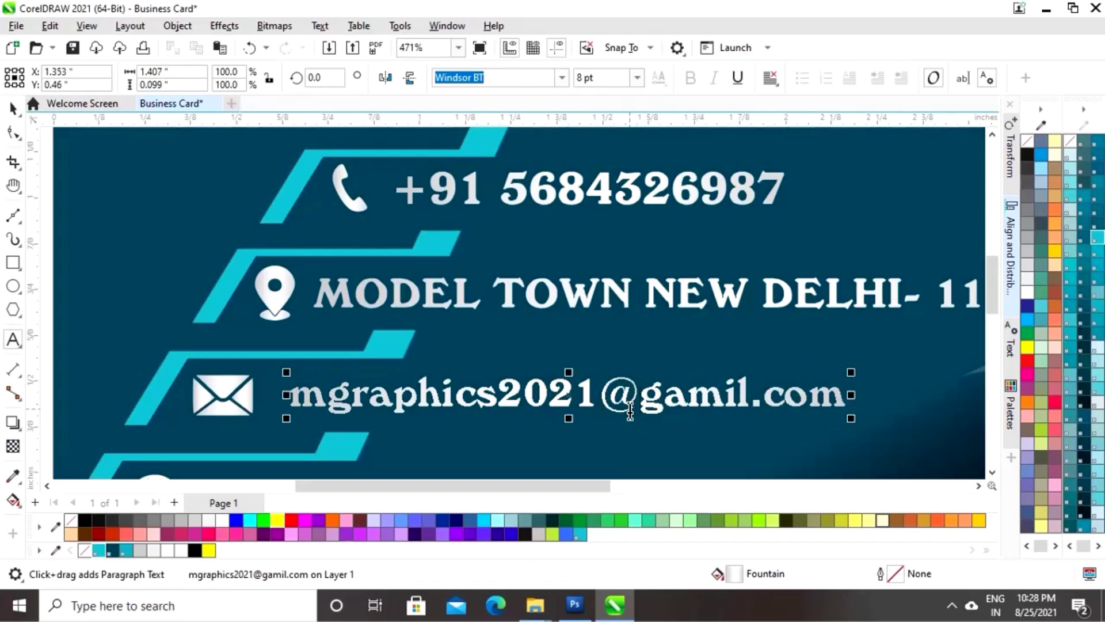